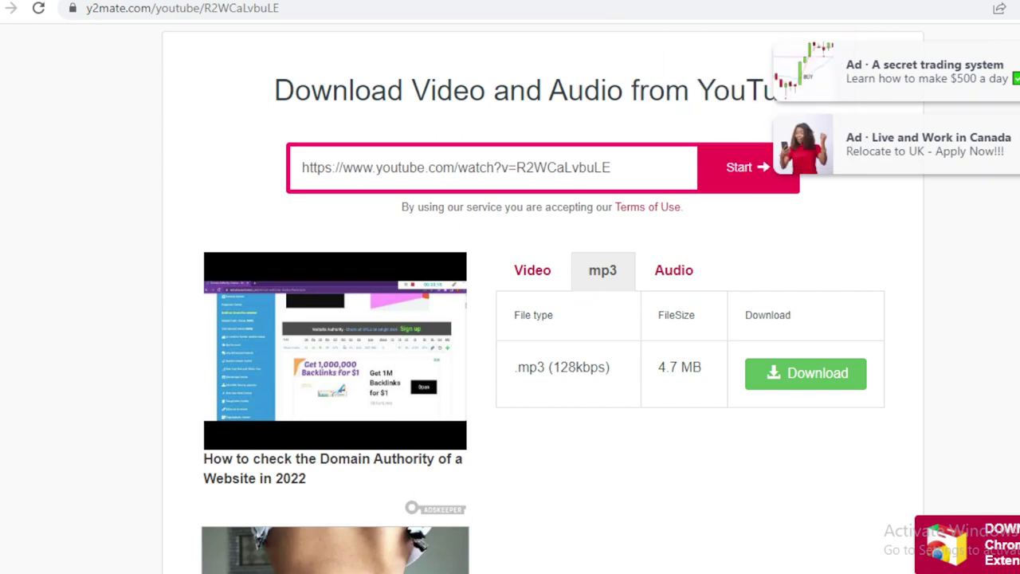
Download the 4.7 MB, 128 kbps MP3 from y2mate and close the ad page that opens.
click(826, 377)
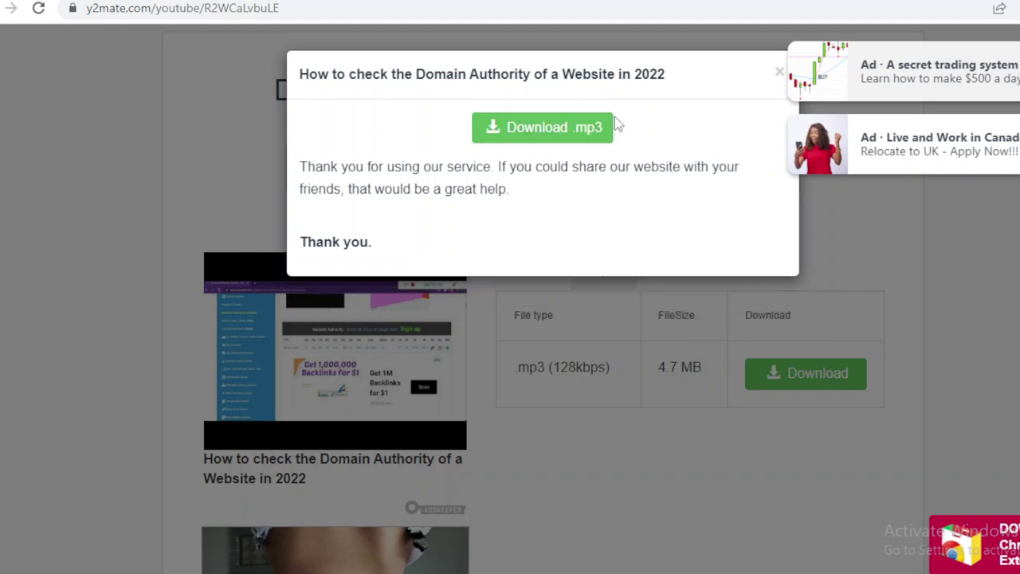
click(558, 130)
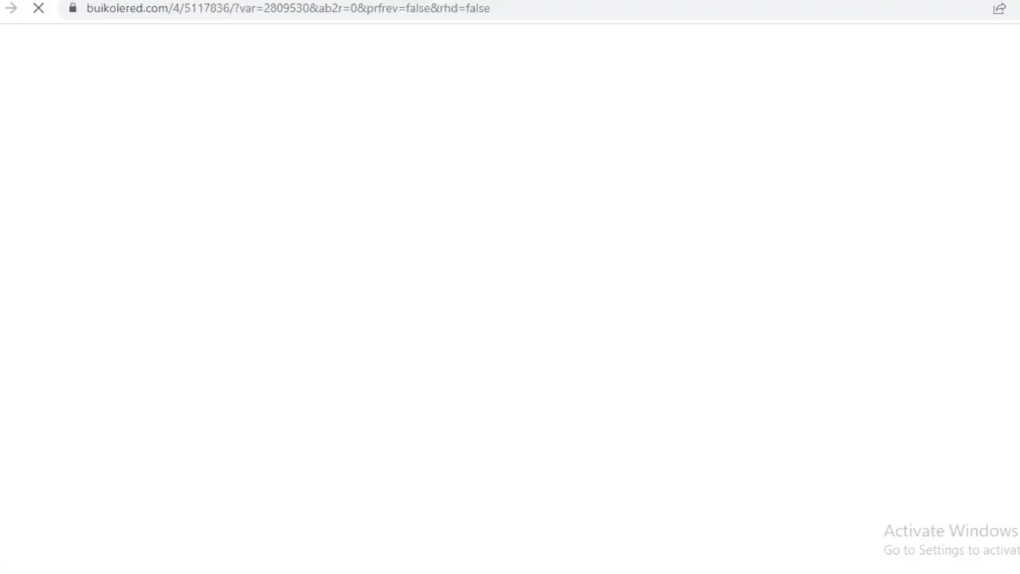
key(ctrl+w)
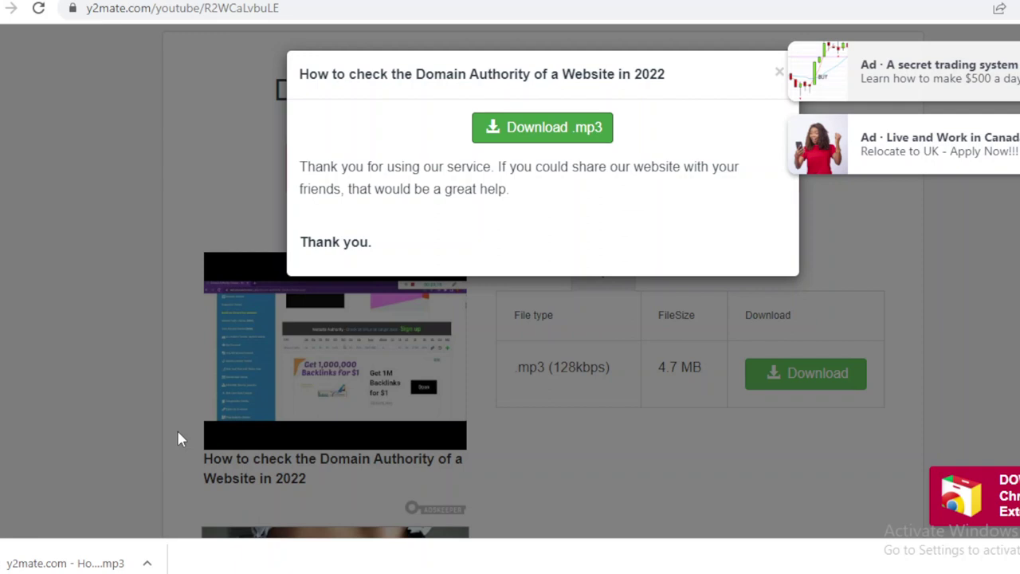
right_click(70, 563)
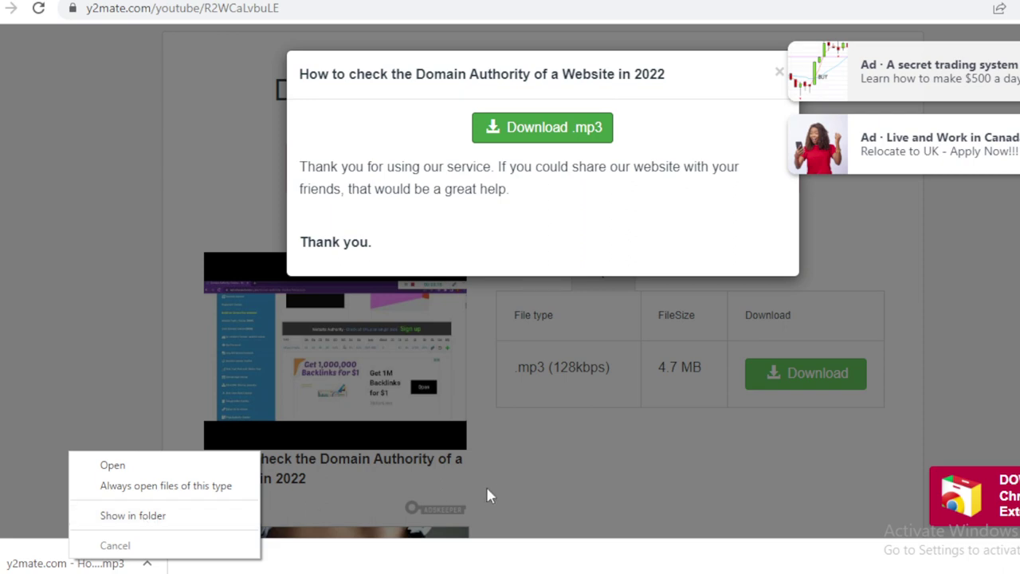
Show the 4.62 MB MP3 in the Downloads folder, then close that folder window.
click(555, 478)
click(556, 478)
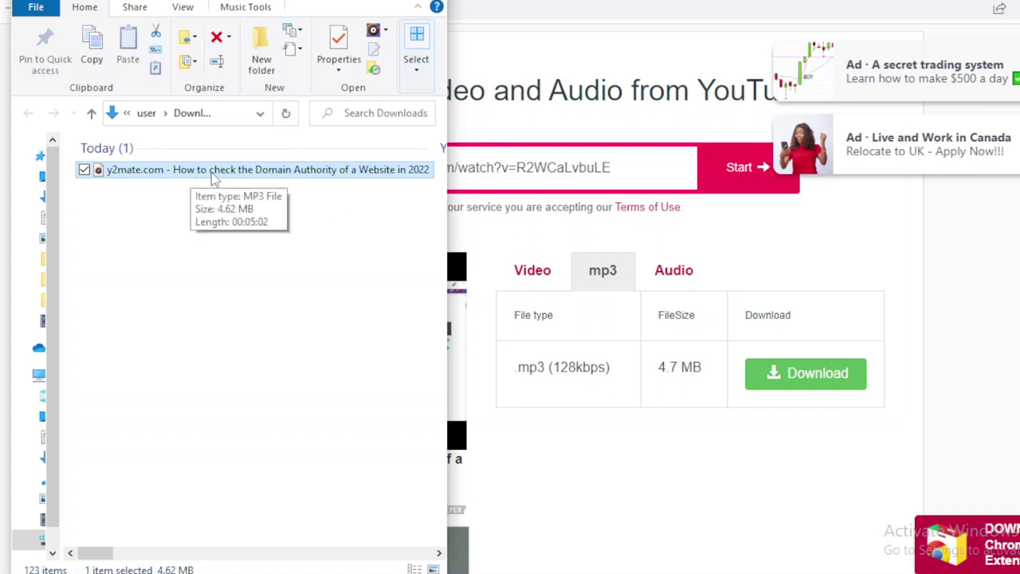
key(alt+F4)
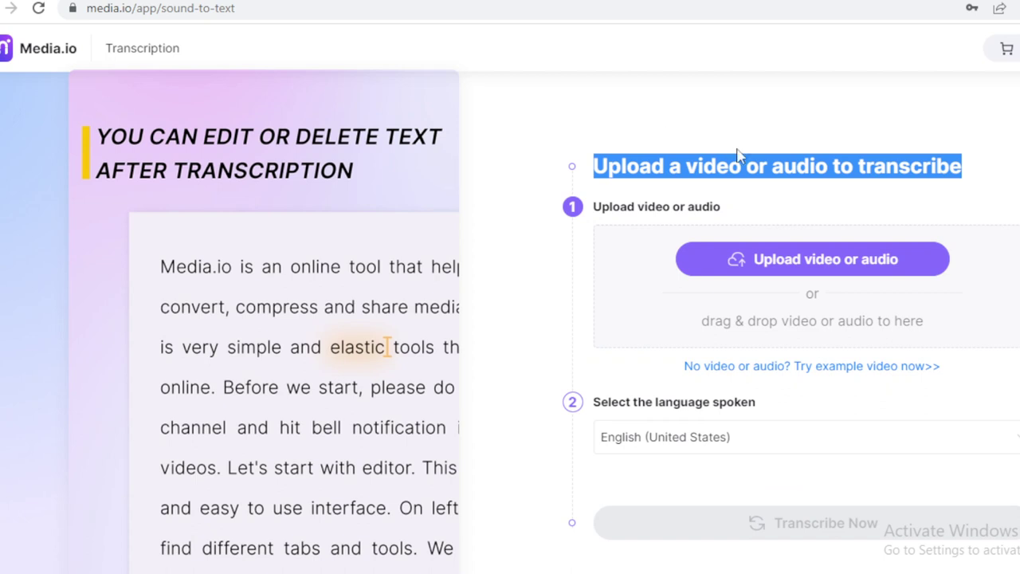
Drag the Domain Authority MP3 from Downloads onto Media.io's upload area, with English (United States) as the language.
click(756, 147)
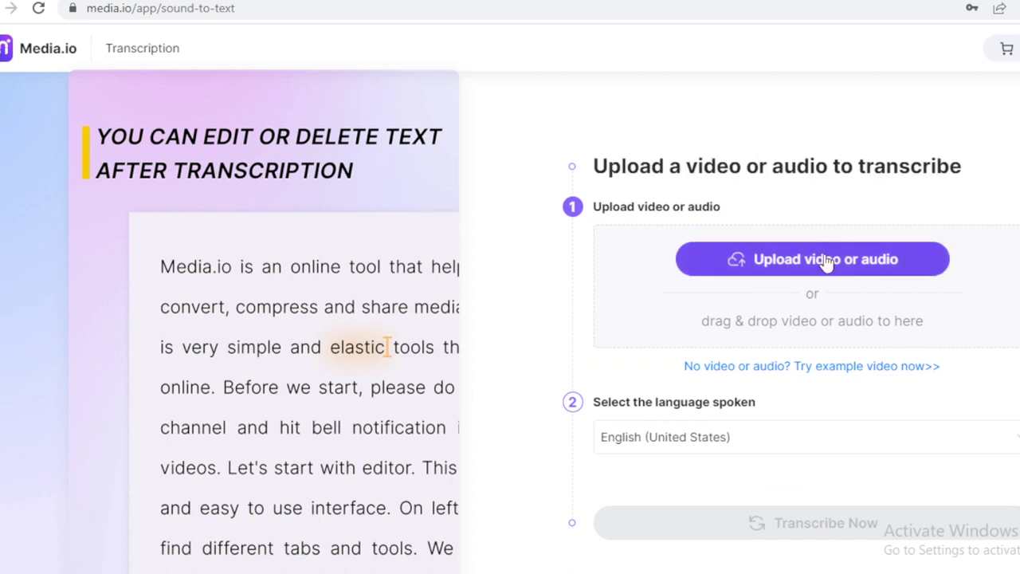
click(827, 263)
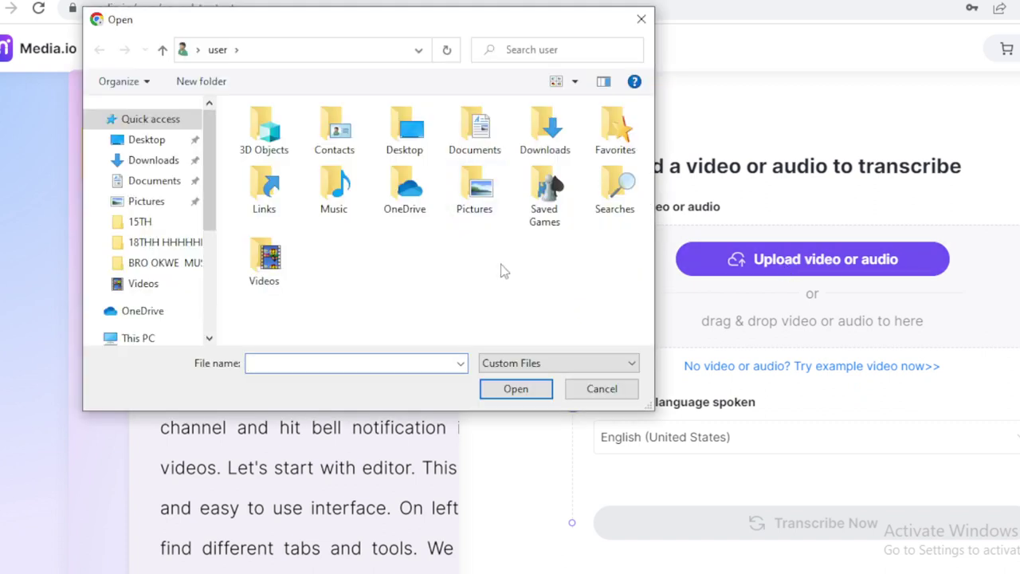
click(603, 389)
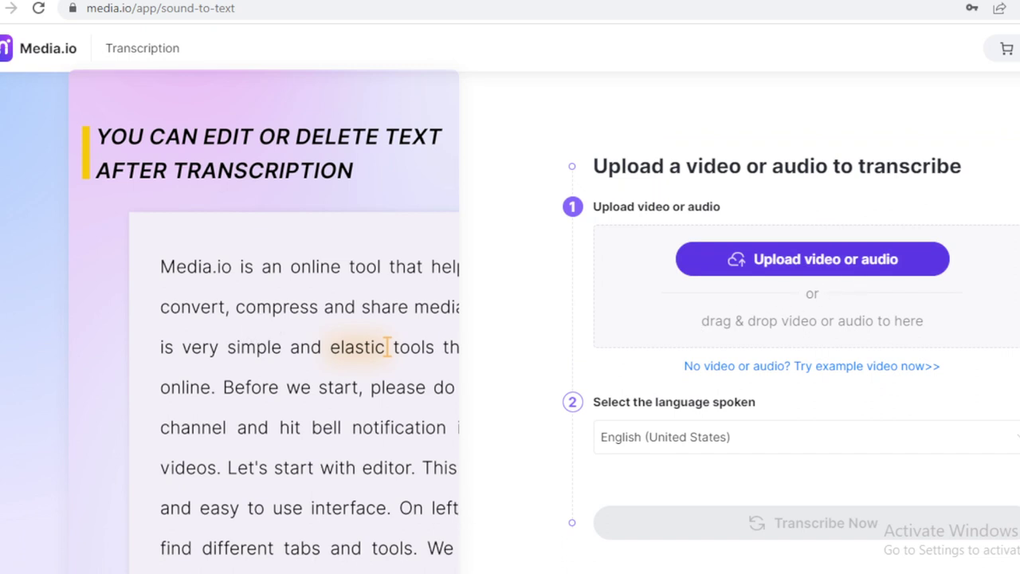
click(358, 573)
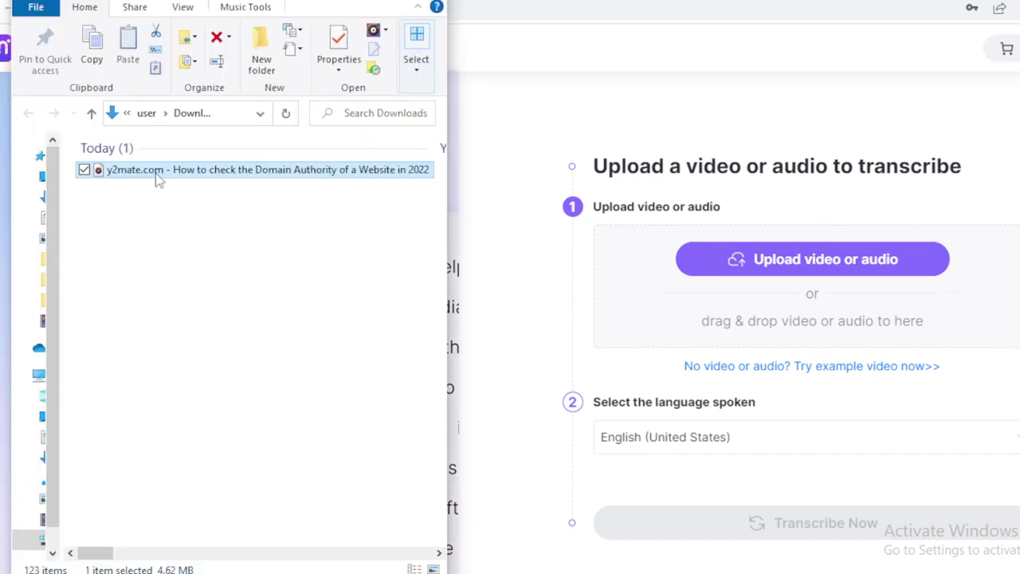
drag(158, 181, 842, 319)
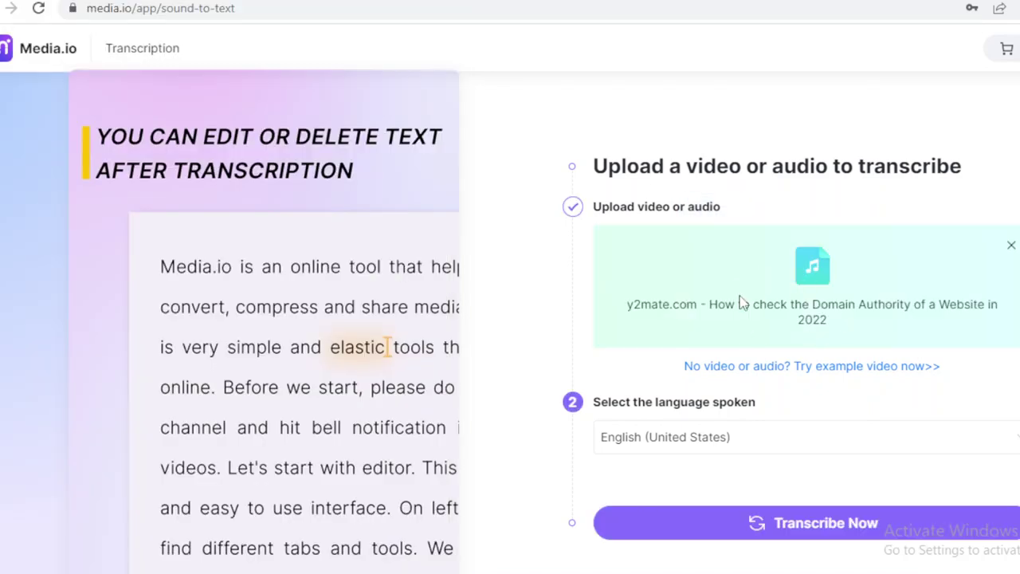
click(742, 440)
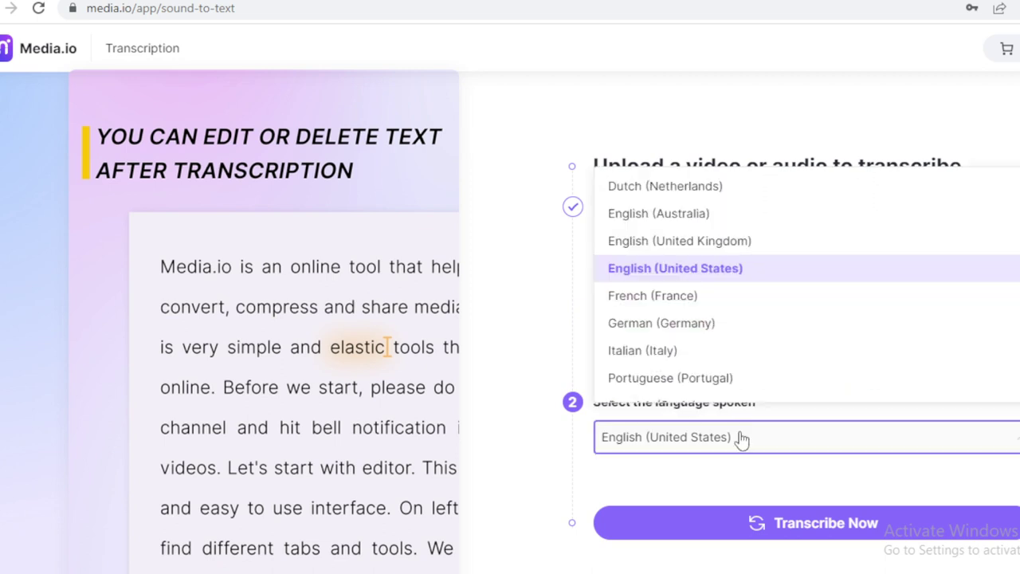
click(724, 474)
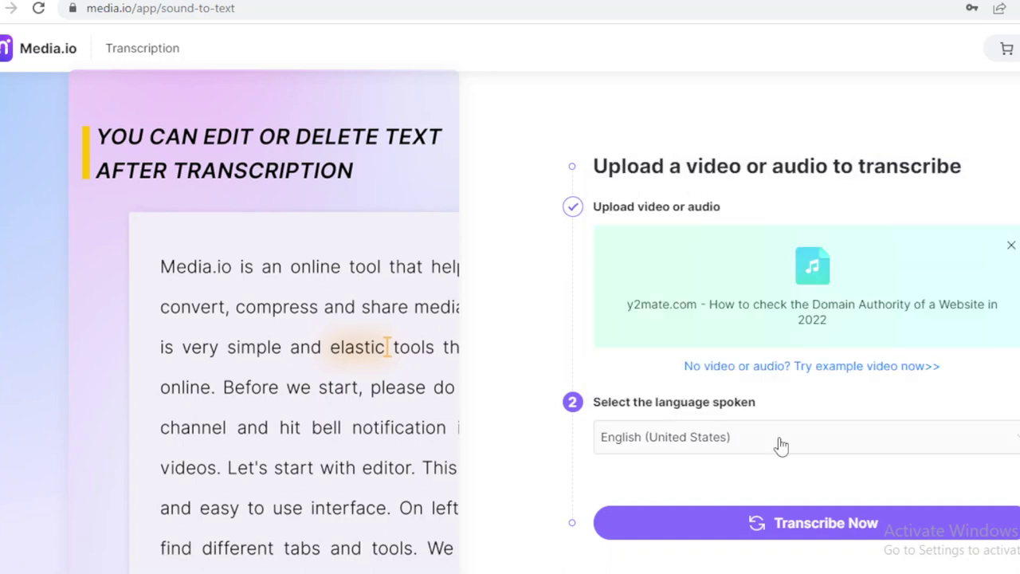
click(782, 445)
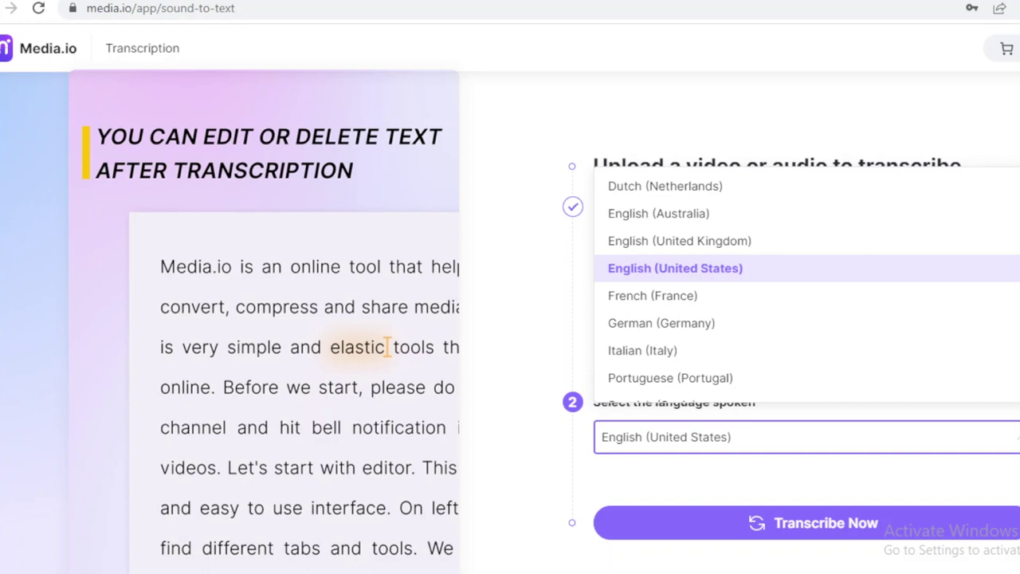
scroll(688, 370, down, 1)
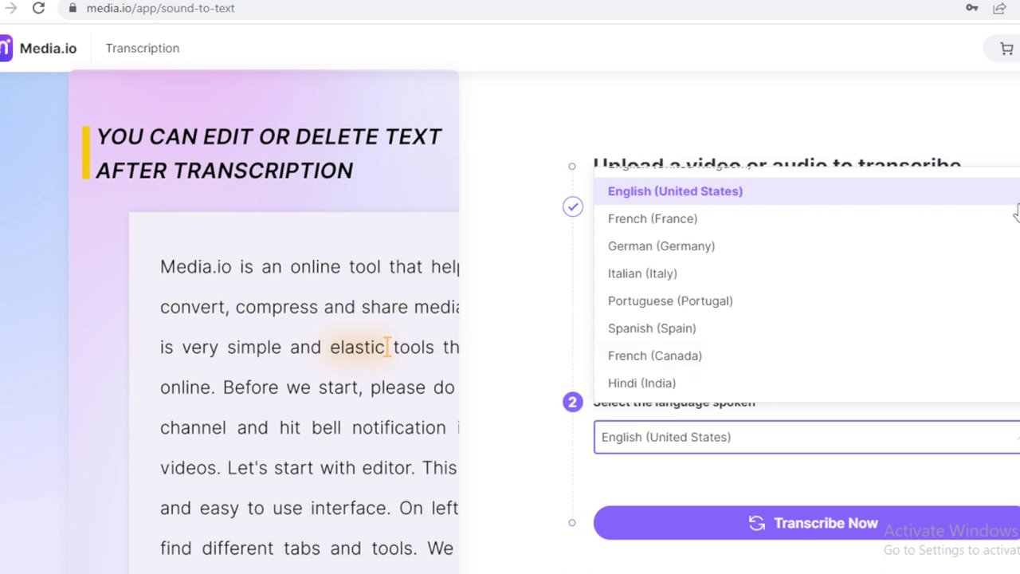
click(701, 197)
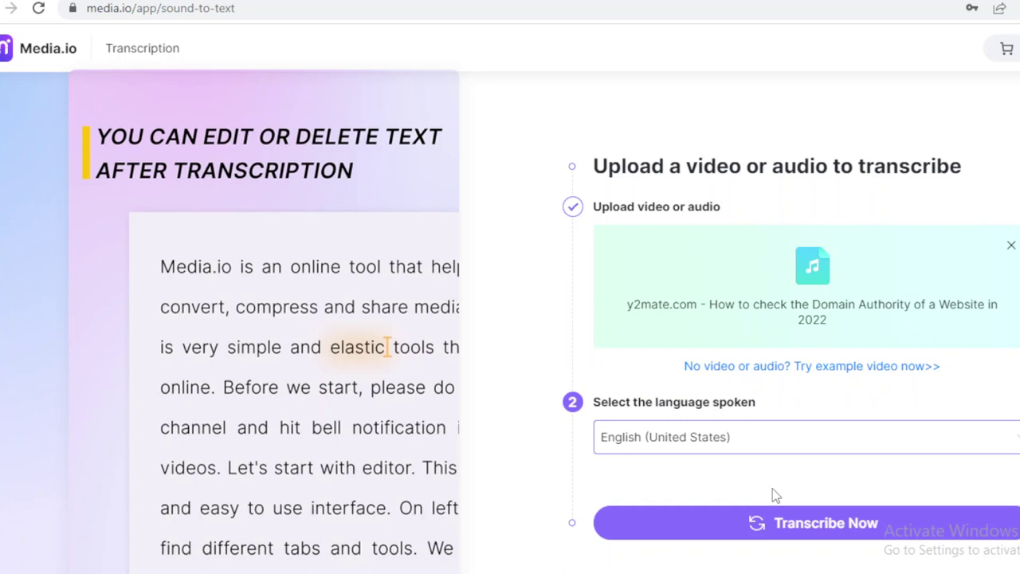
Start transcribing the uploaded MP3 and let it progress past 65%.
click(805, 523)
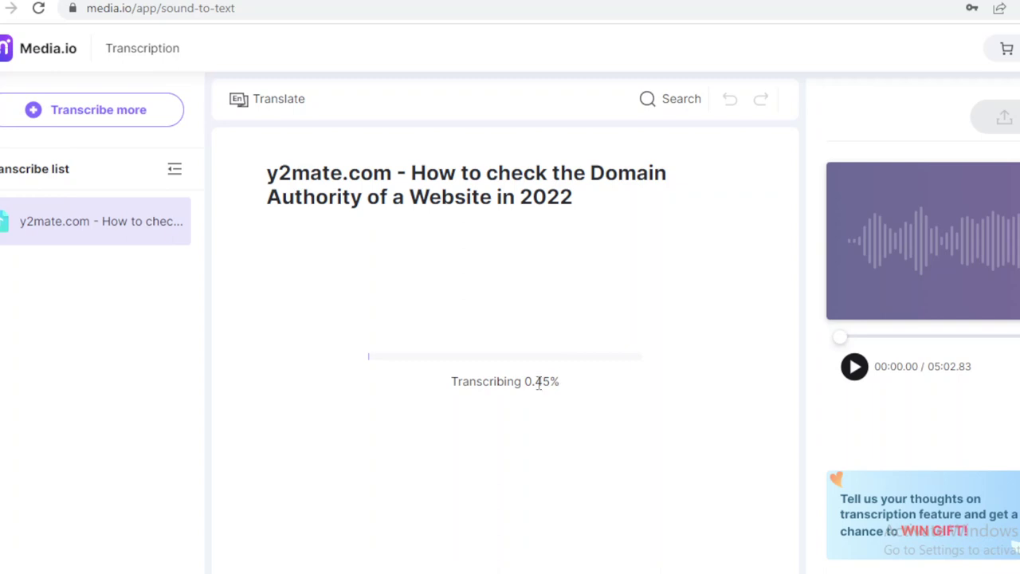
double_click(538, 383)
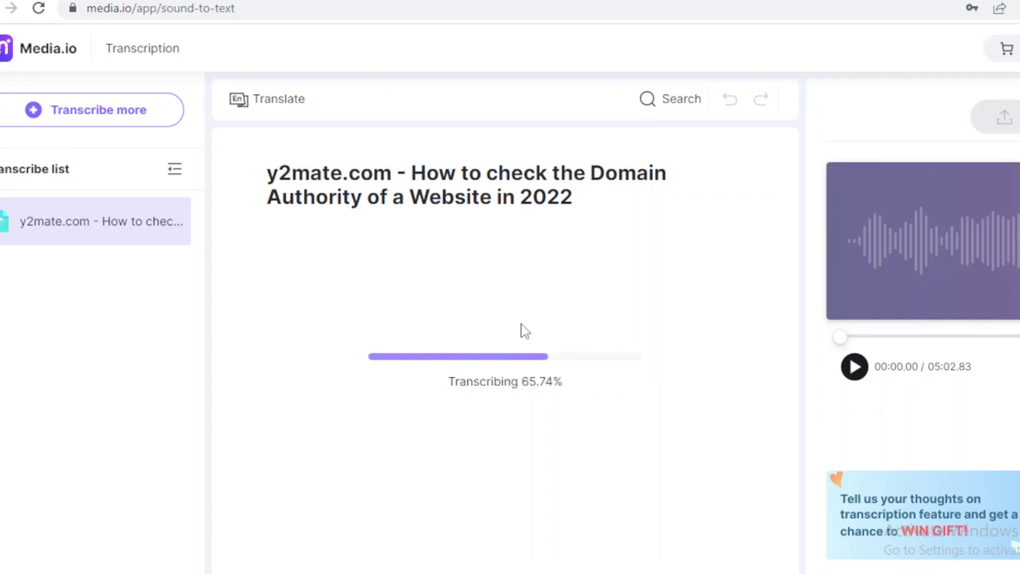
click(433, 1)
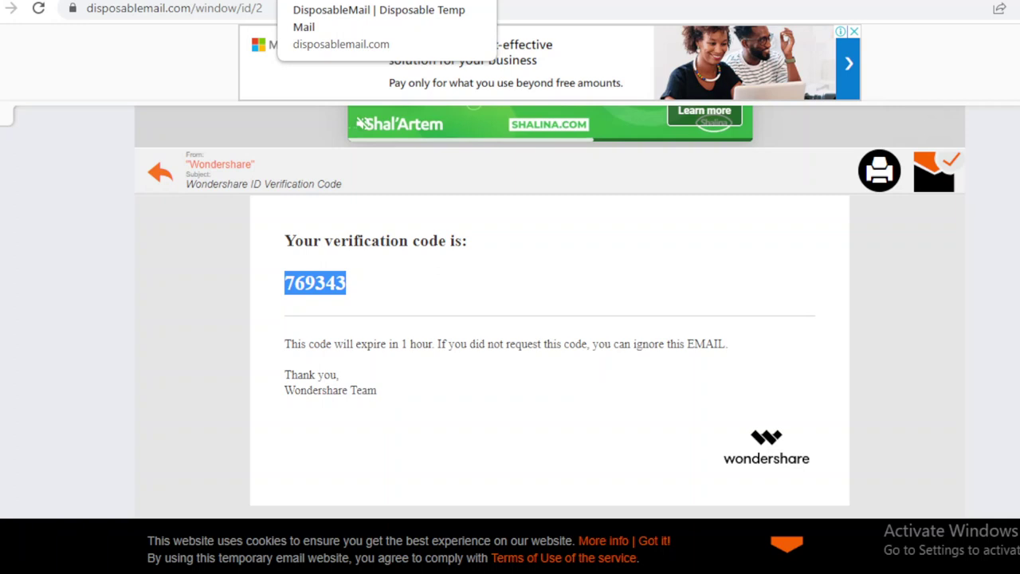
Search Google for 'temporary email' in a new tab and scroll through the results.
key(ctrl+t)
text(tempo)
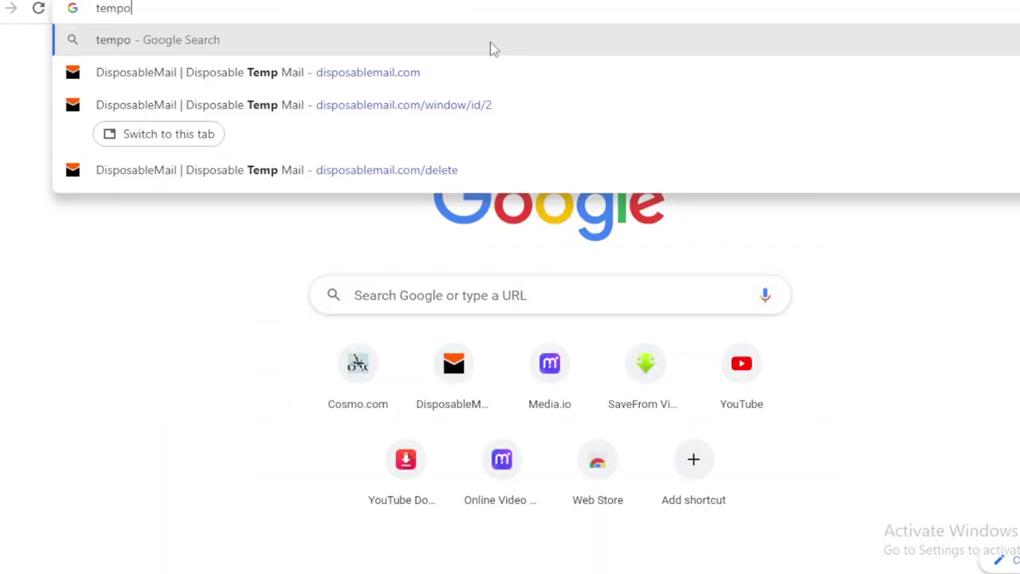
text(rary email)
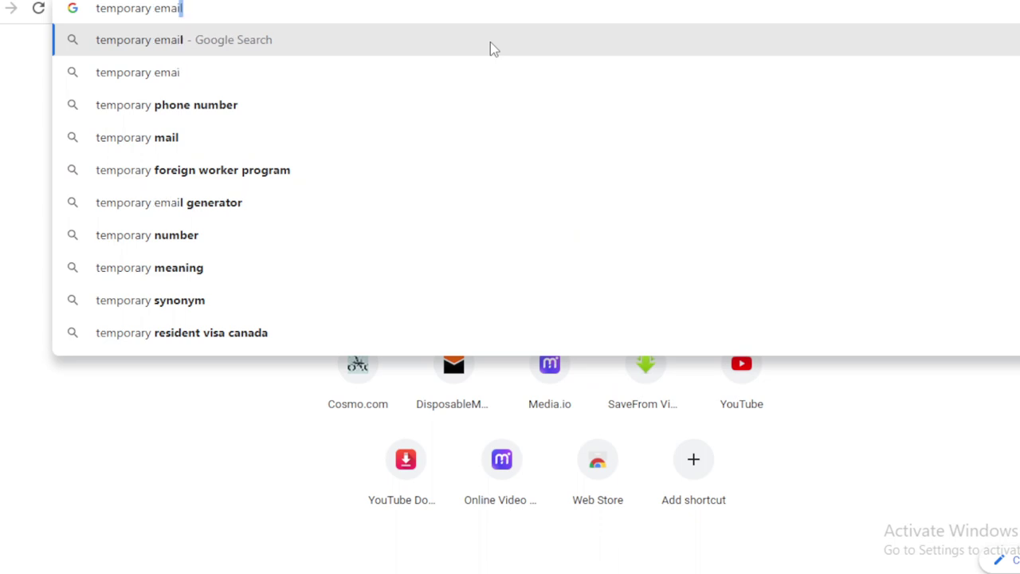
key(Return)
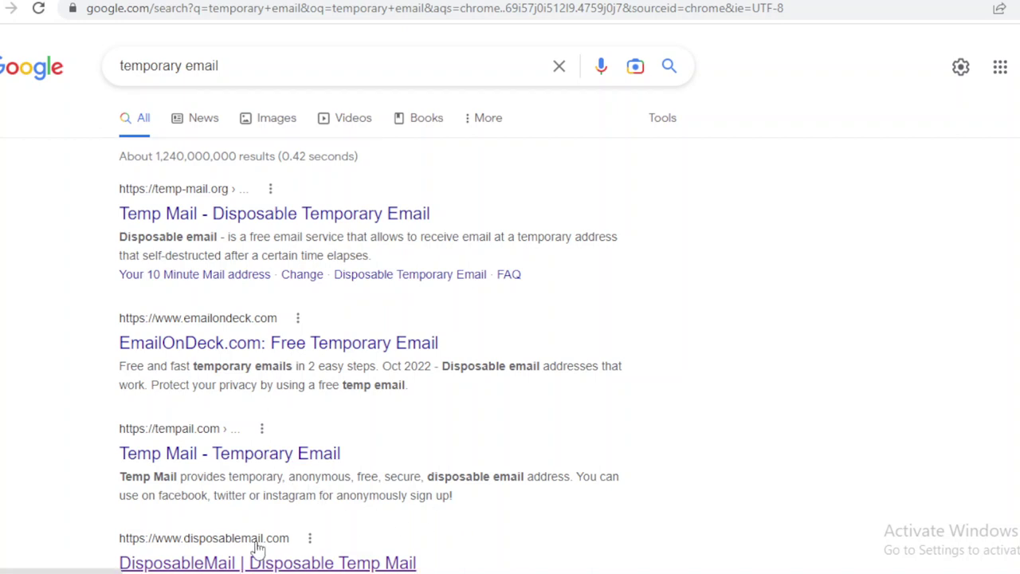
scroll(257, 548, down, 4)
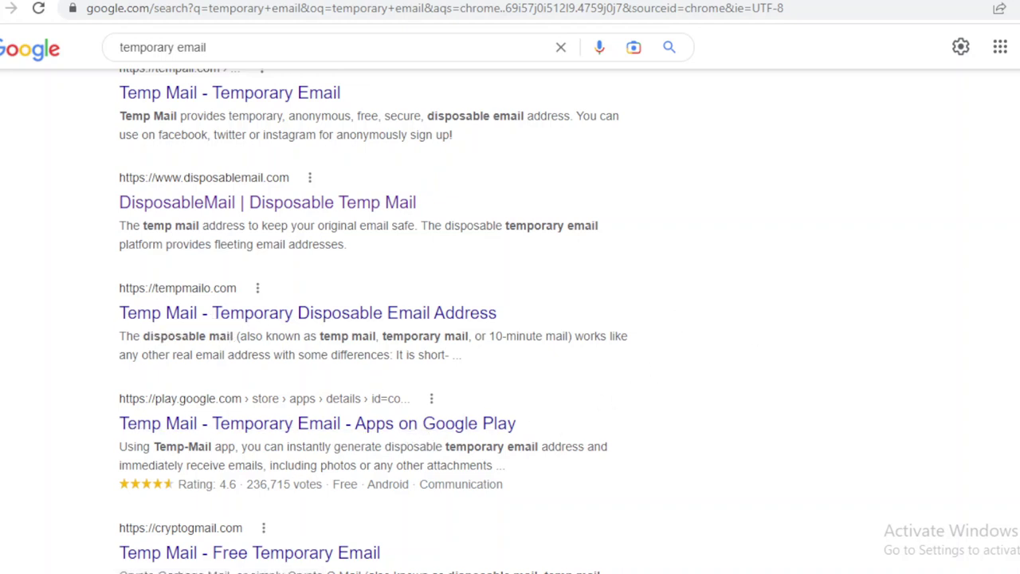
scroll(395, 321, down, 3)
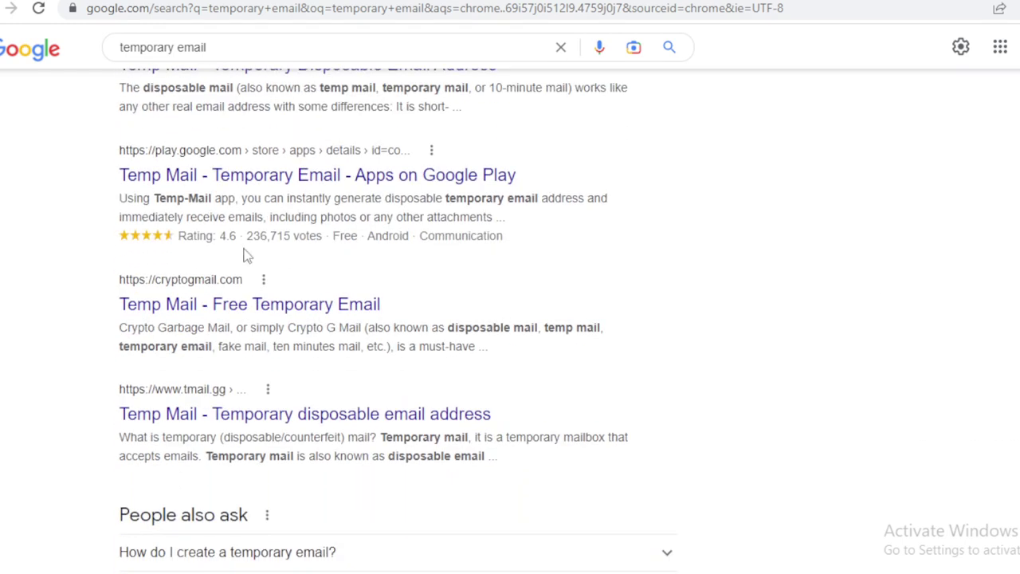
Open the cryptogmail temporary email result and browse the page.
click(255, 305)
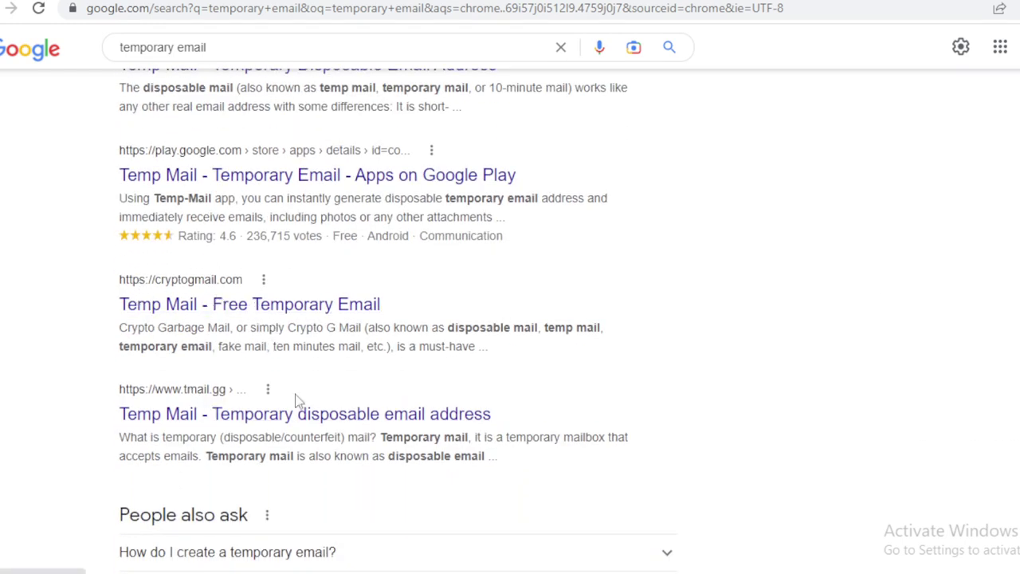
scroll(399, 319, down, 6)
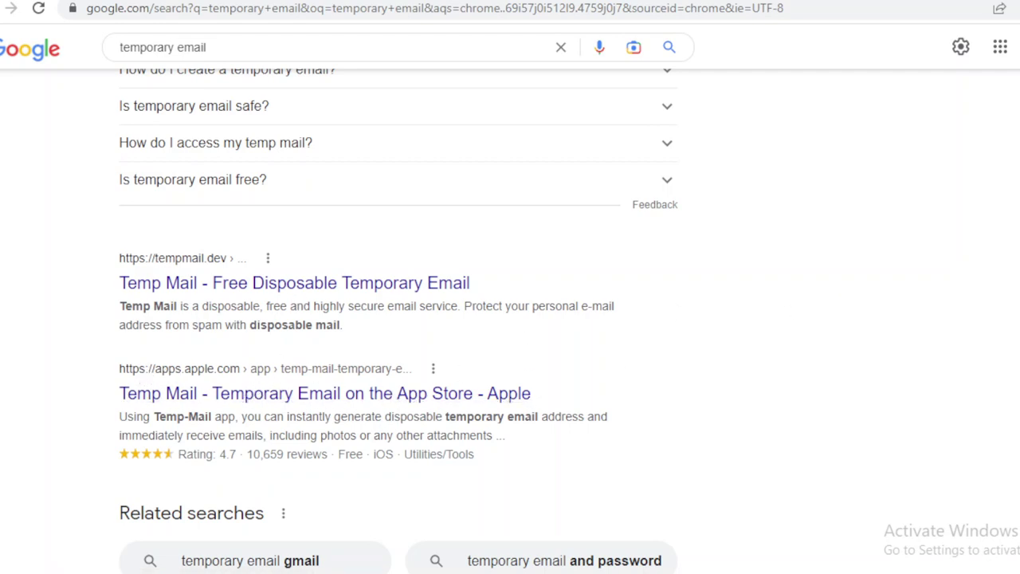
scroll(398, 319, down, 2)
scroll(398, 318, up, 15)
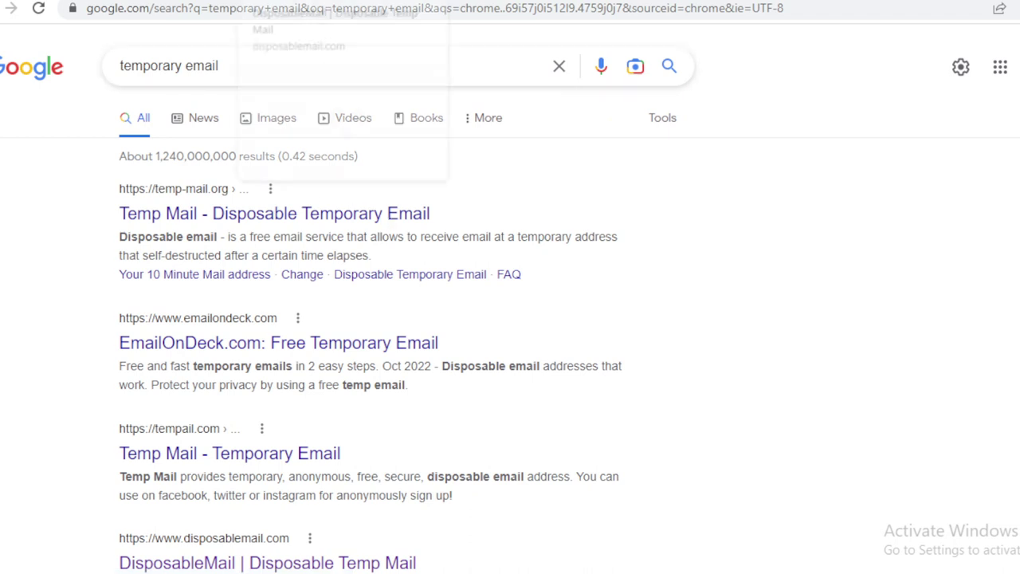
click(48, 0)
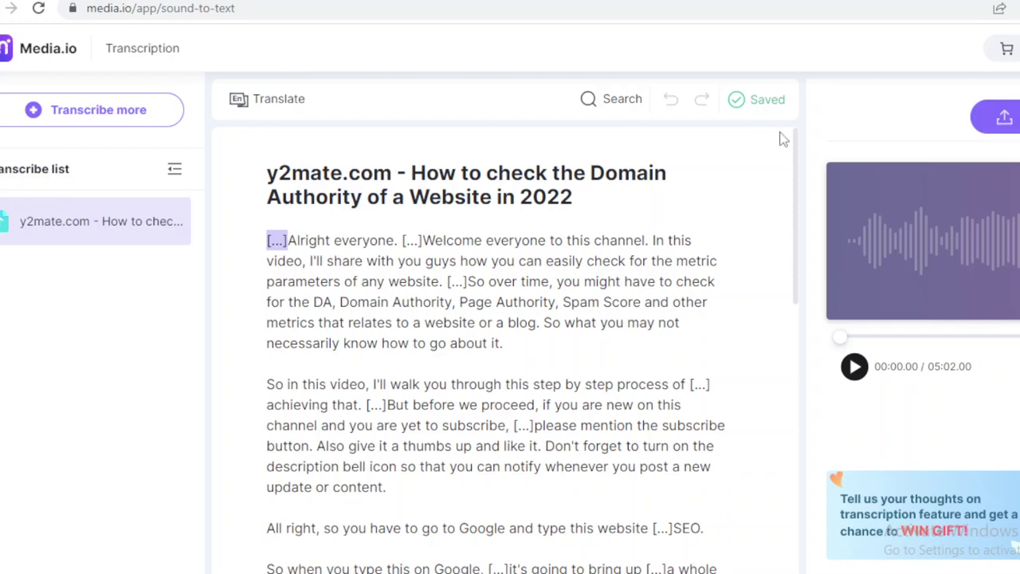
Clear the transcript selection, jump playback to 'can' at 03:06, and show the export choices.
mouse_move(794, 152)
mouse_down()
mouse_move(797, 487)
mouse_move(811, 155)
mouse_up()
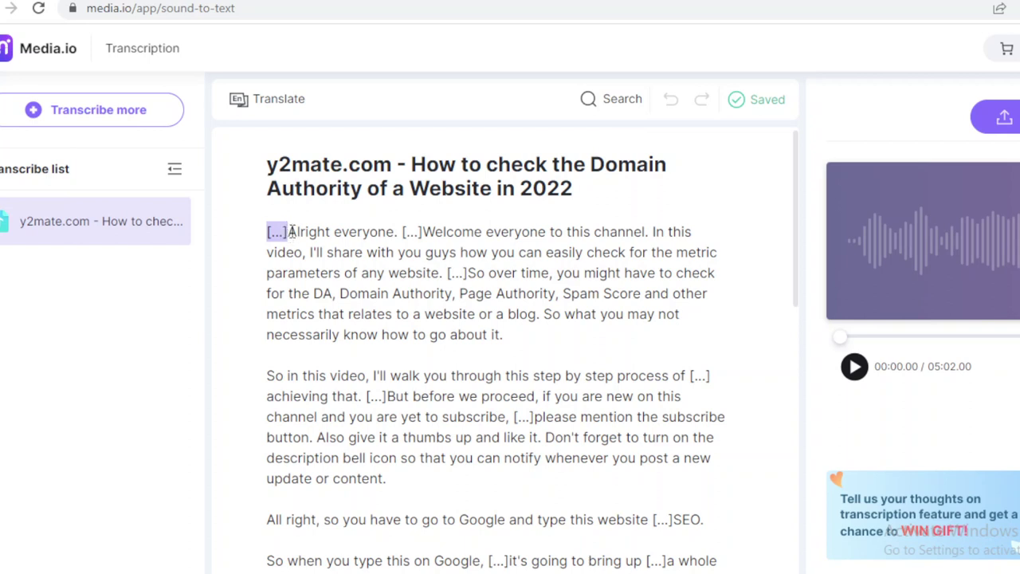
drag(278, 231, 558, 572)
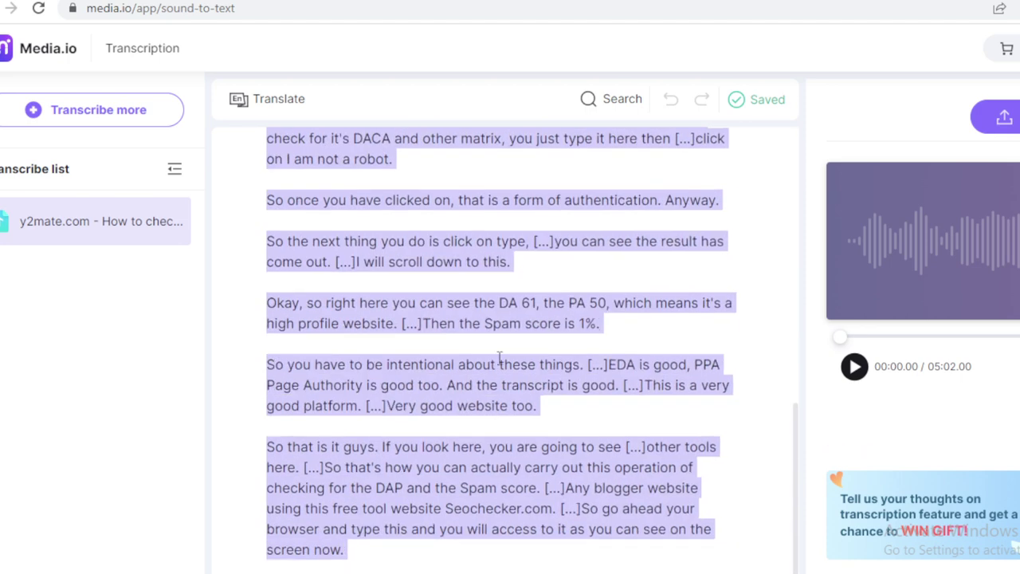
right_click(467, 311)
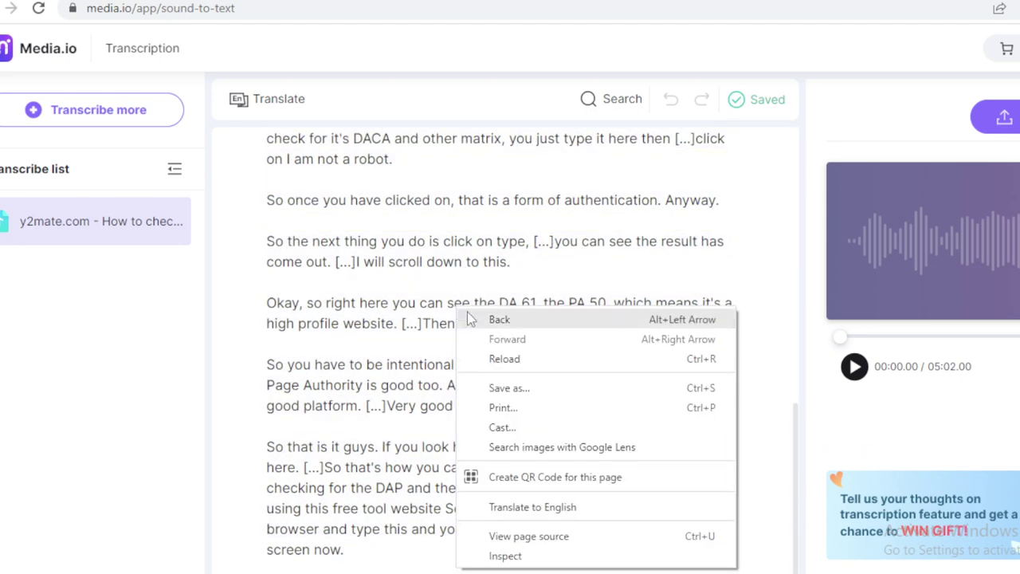
click(684, 174)
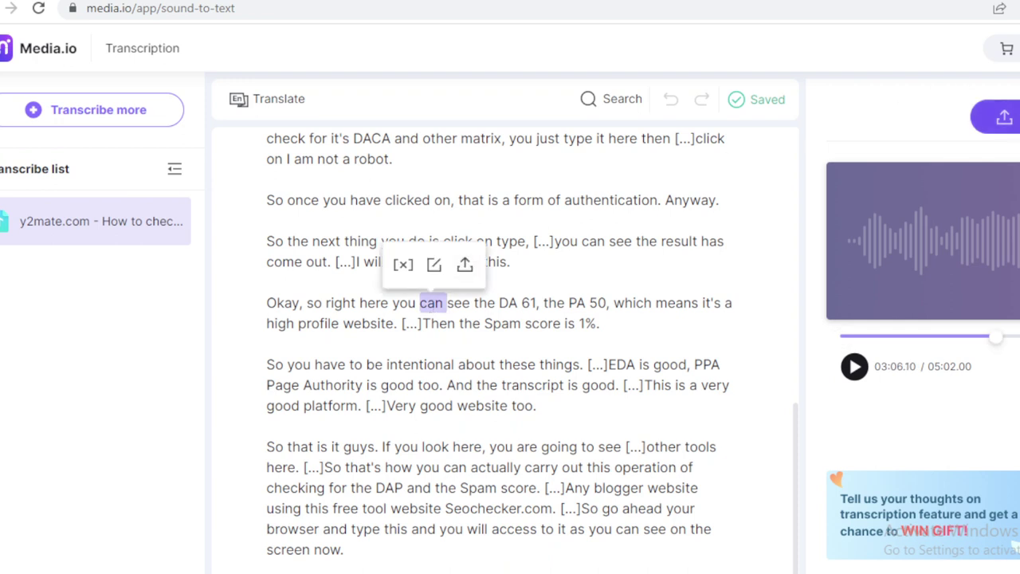
click(1003, 117)
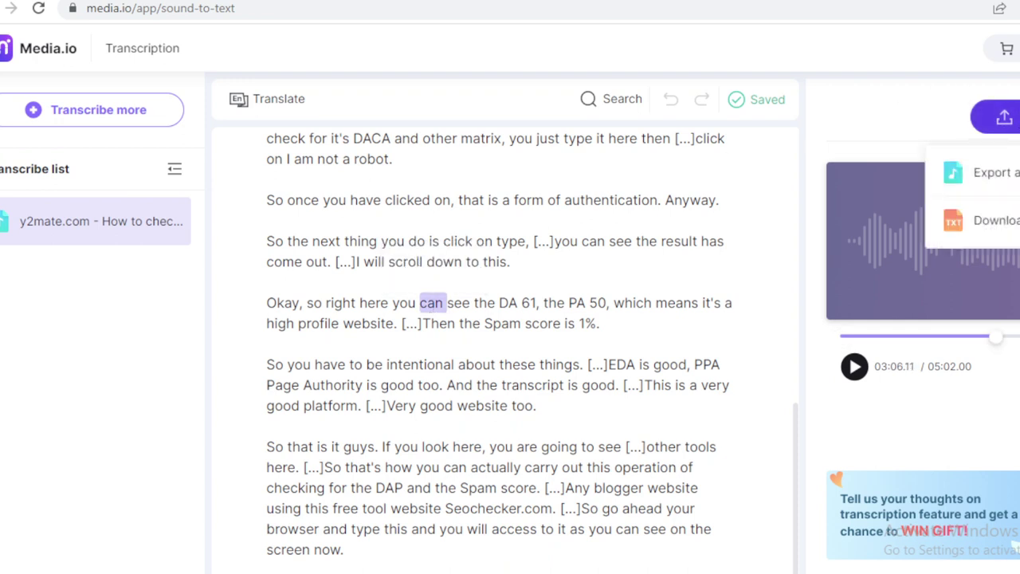
Download the transcript as a TXT file and open it from Chrome's download bar.
click(1014, 231)
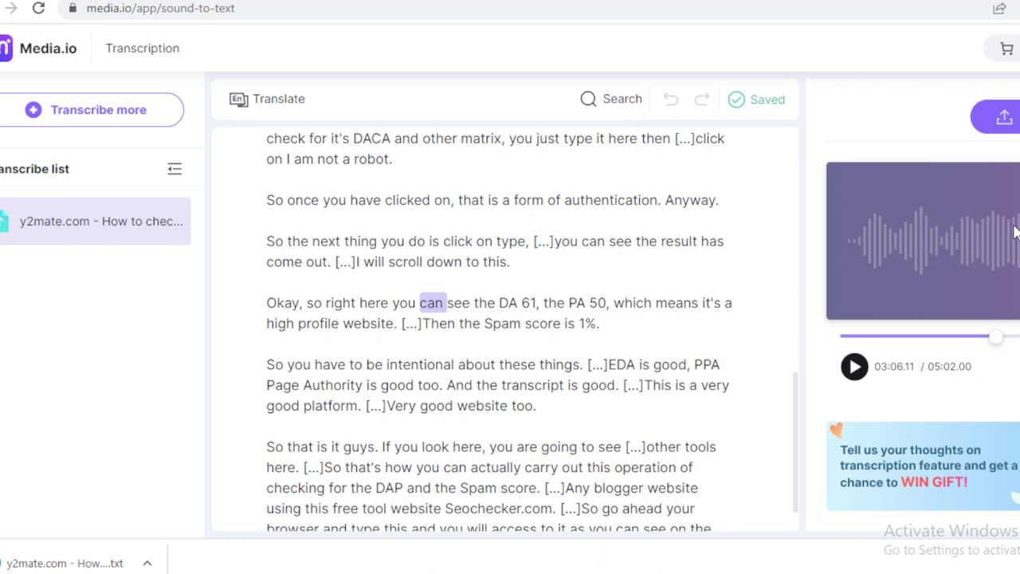
click(12, 564)
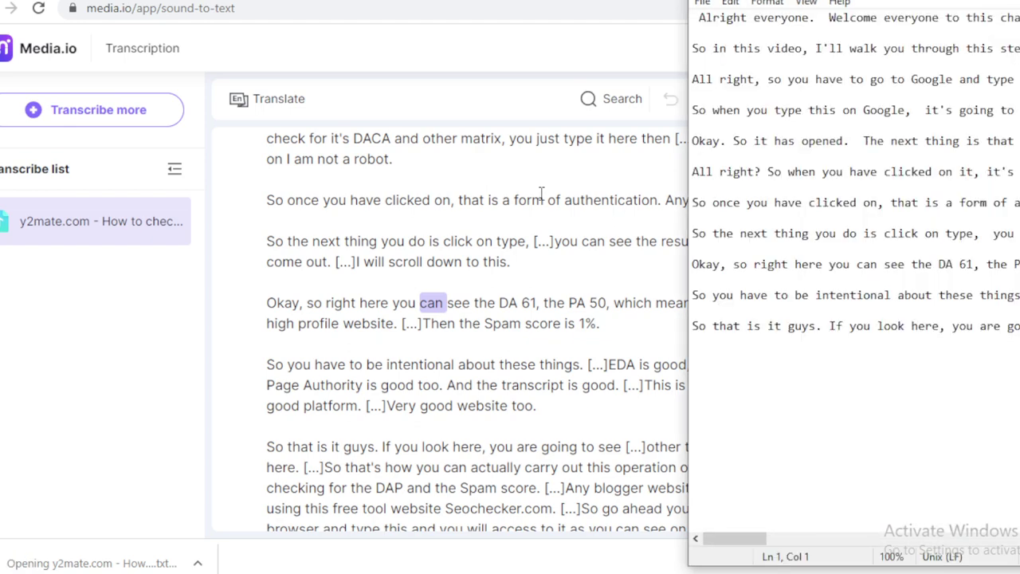
Maximize the transcript in Notepad to read it, then start a new Media.io transcription upload.
key(super+Up)
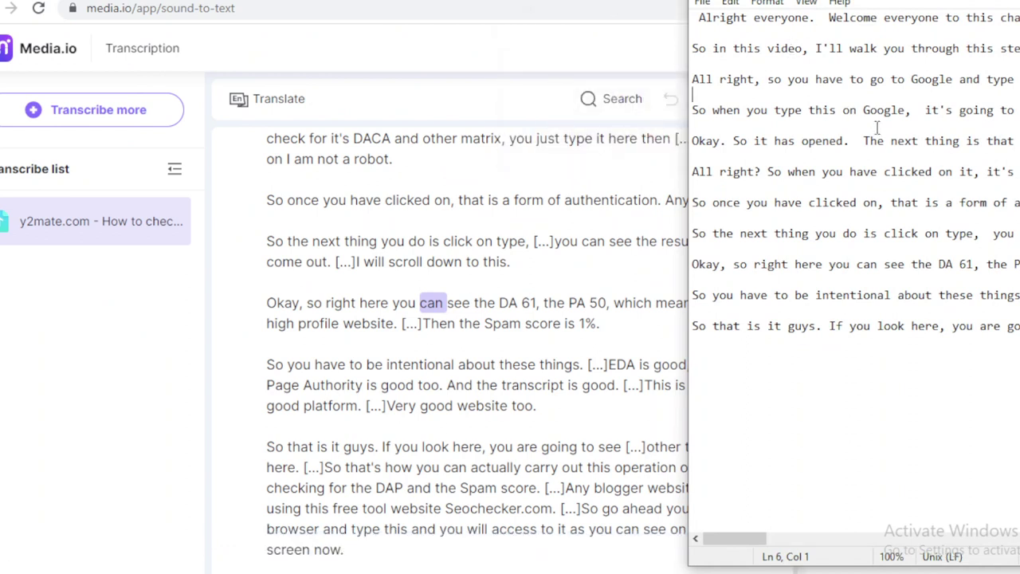
click(488, 342)
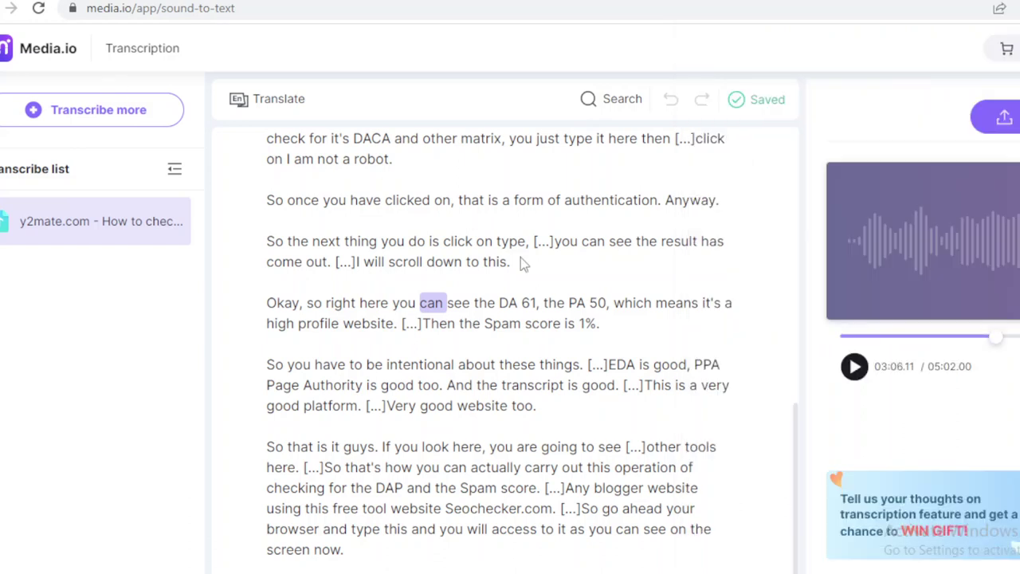
click(100, 131)
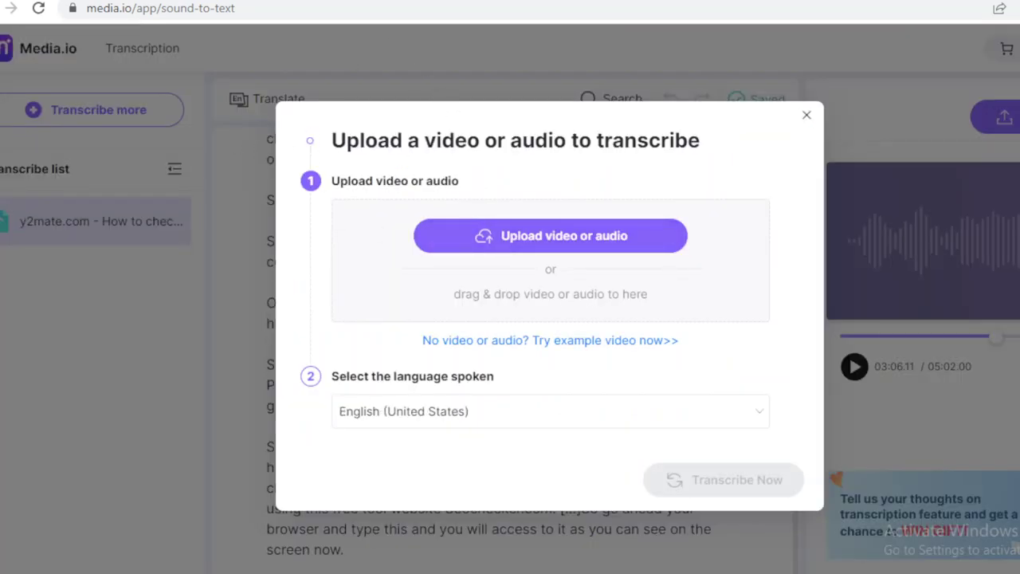
Open Media.io's pricing page and highlight the FREE plan's 2,000-character limit.
click(191, 0)
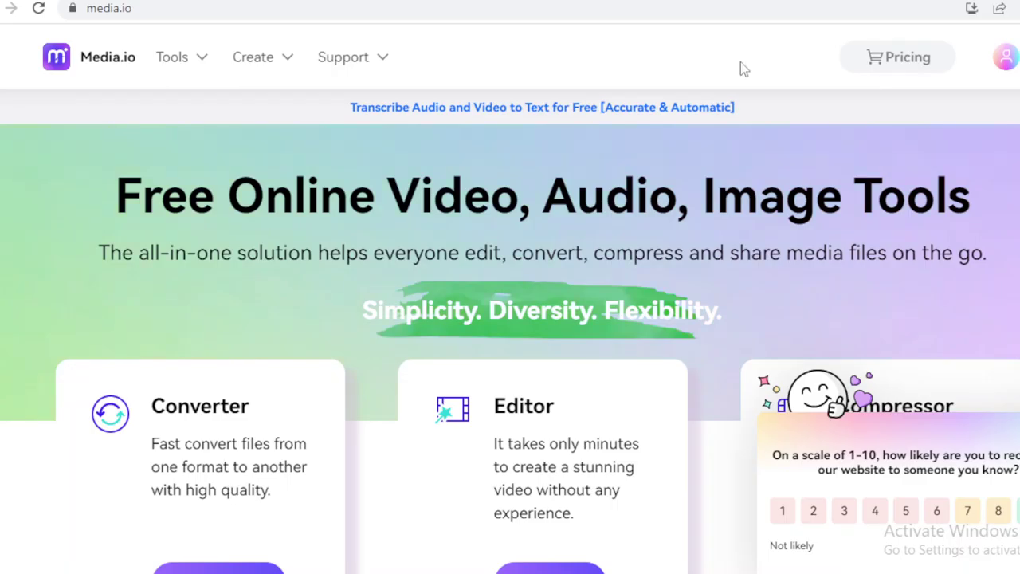
click(880, 64)
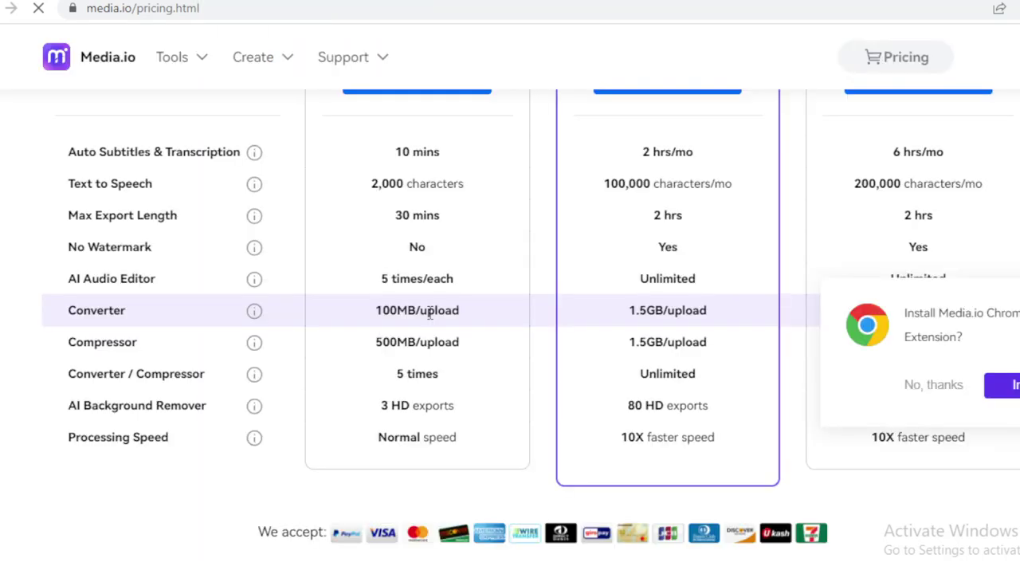
drag(371, 184, 469, 188)
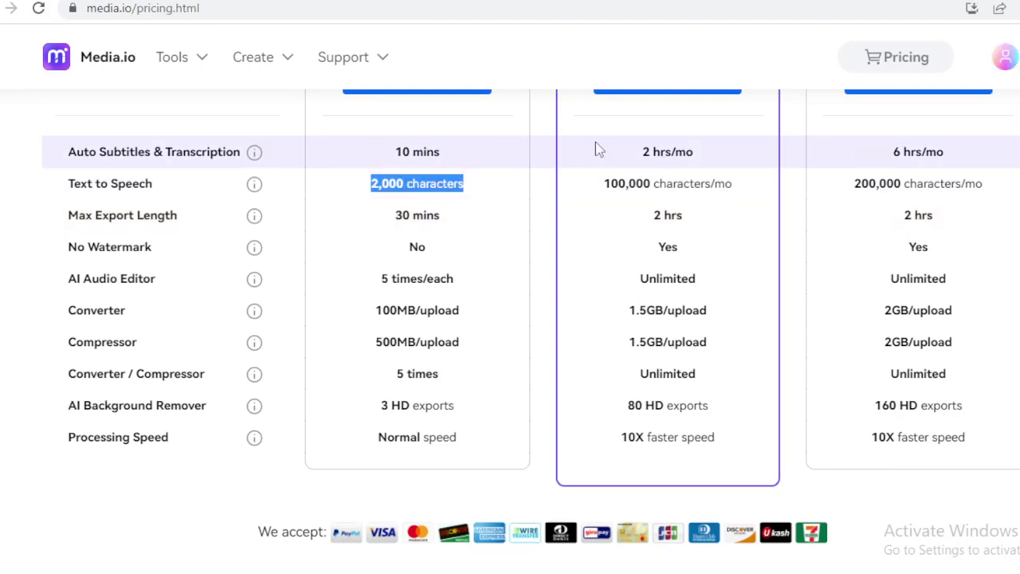
scroll(538, 322, up, 1)
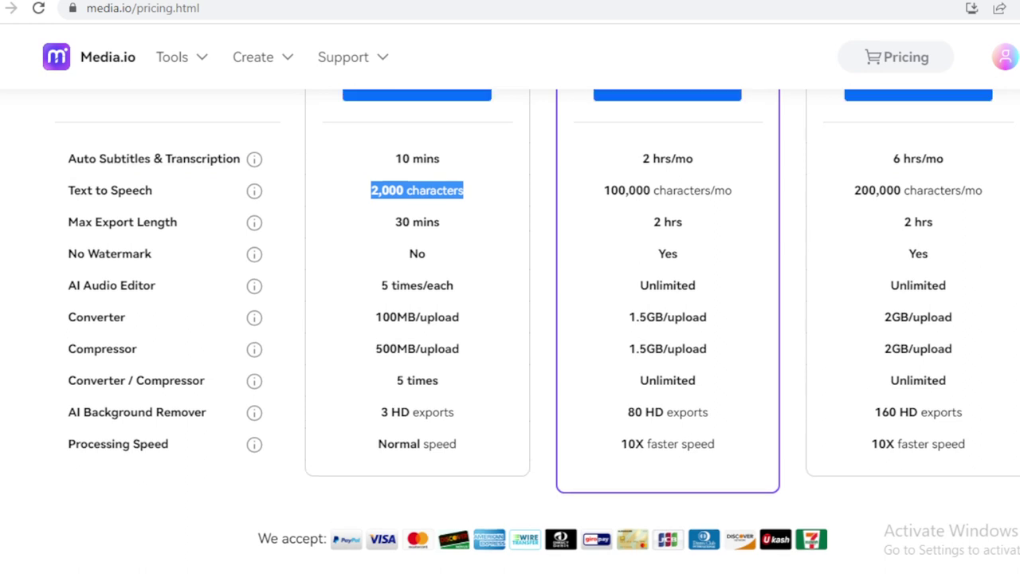
scroll(604, 308, up, 1)
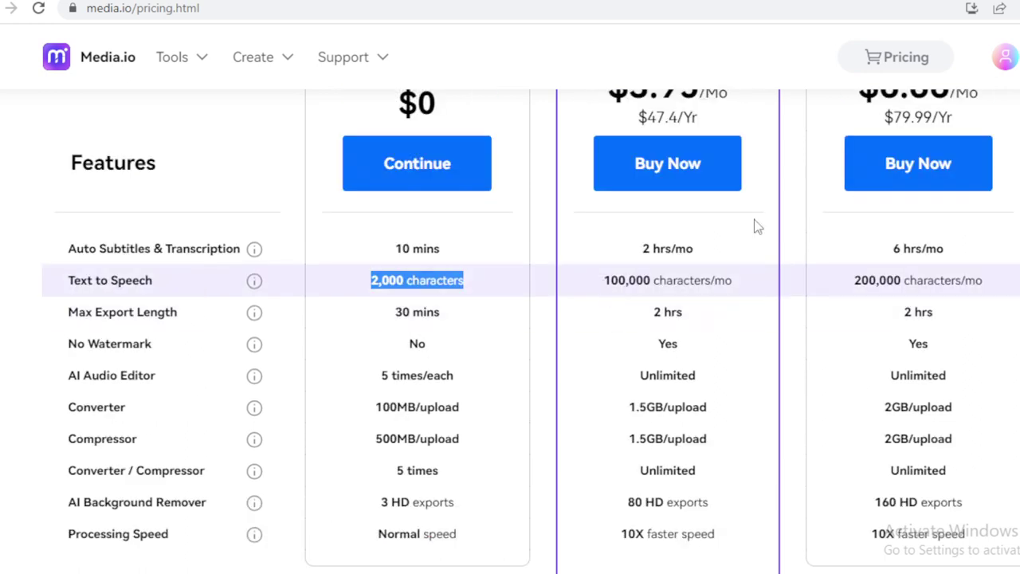
scroll(538, 331, up, 2)
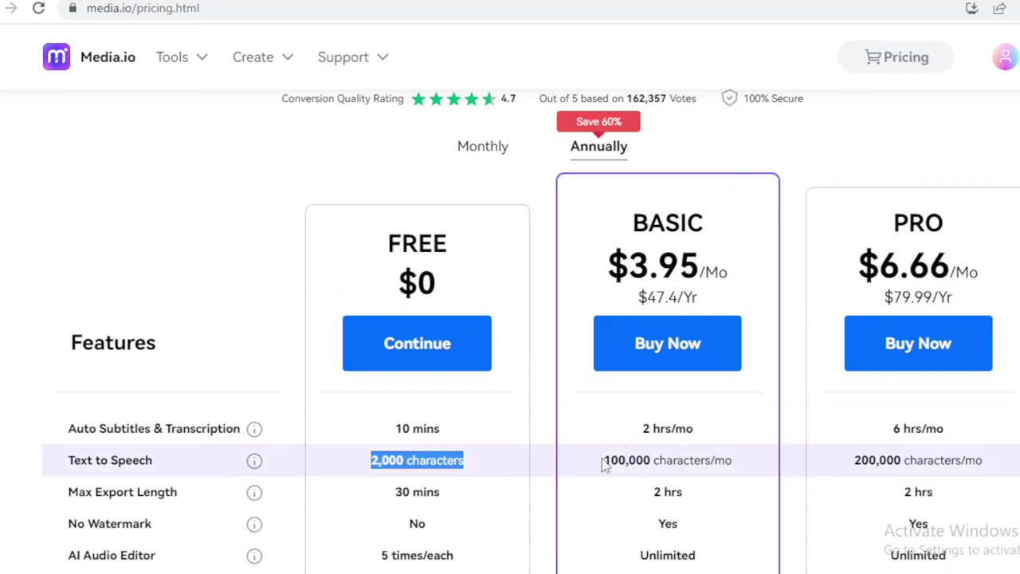
Highlight the BASIC plan's 2 hrs/mo and PRO plan's 6 hrs/mo and 200,000-character limits.
drag(605, 460, 728, 461)
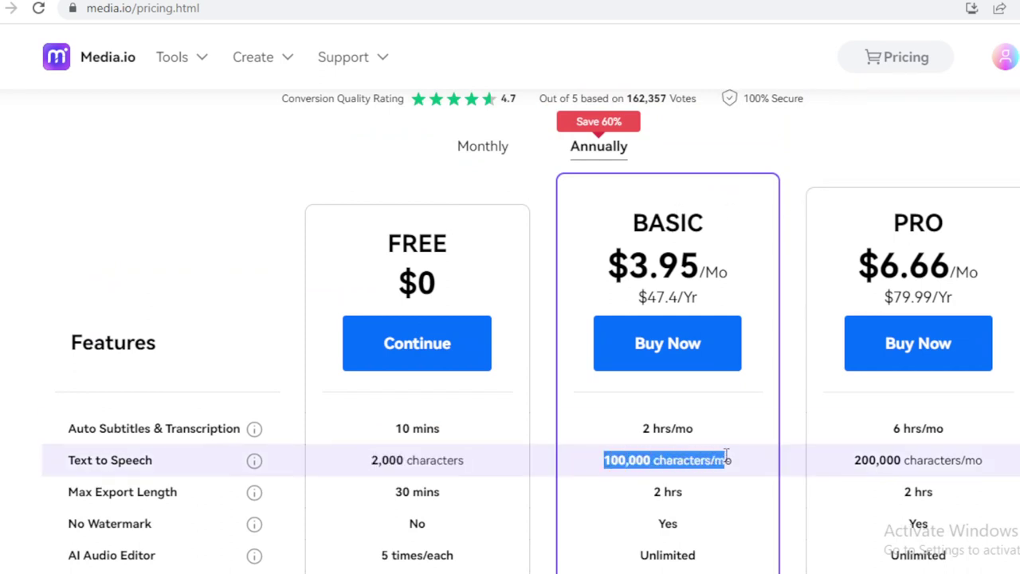
drag(642, 429, 702, 438)
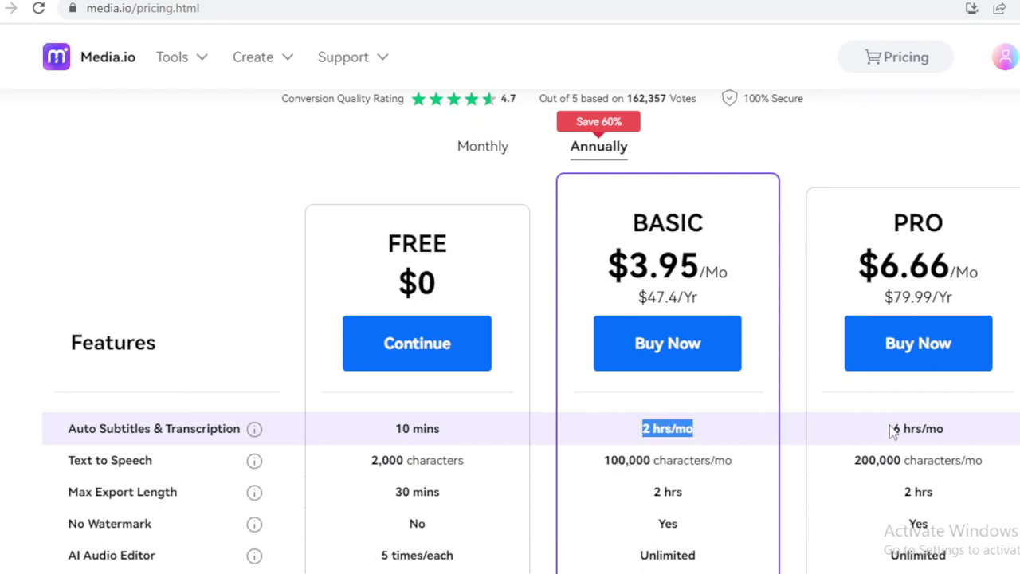
drag(891, 431, 959, 432)
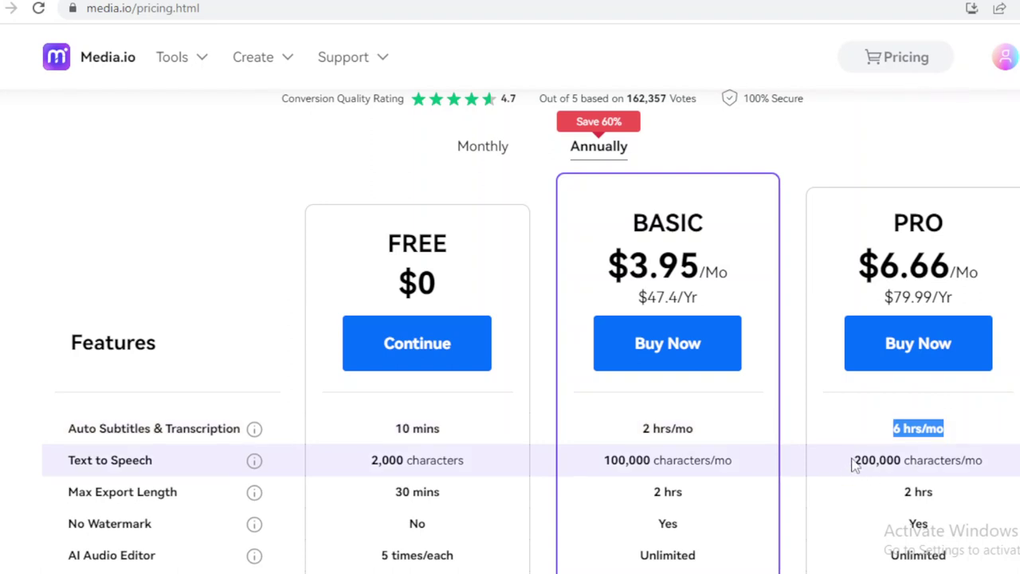
drag(854, 466, 994, 474)
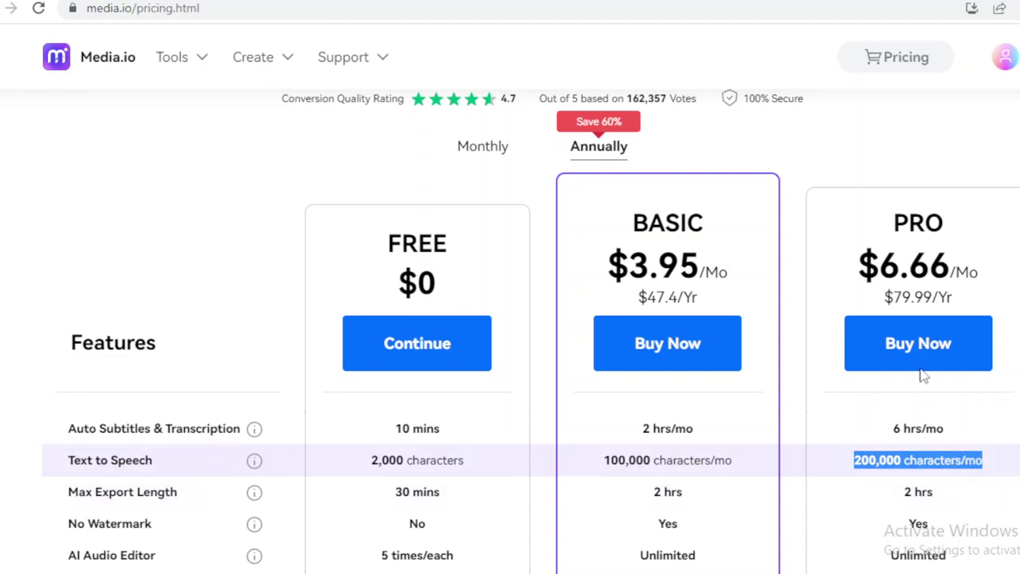
scroll(510, 319, down, 3)
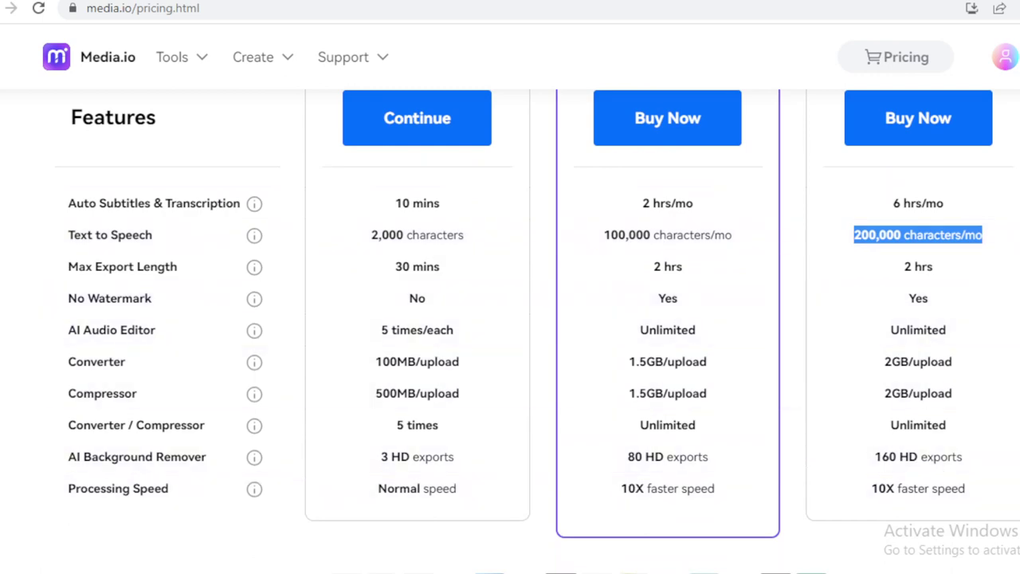
scroll(510, 319, up, 4)
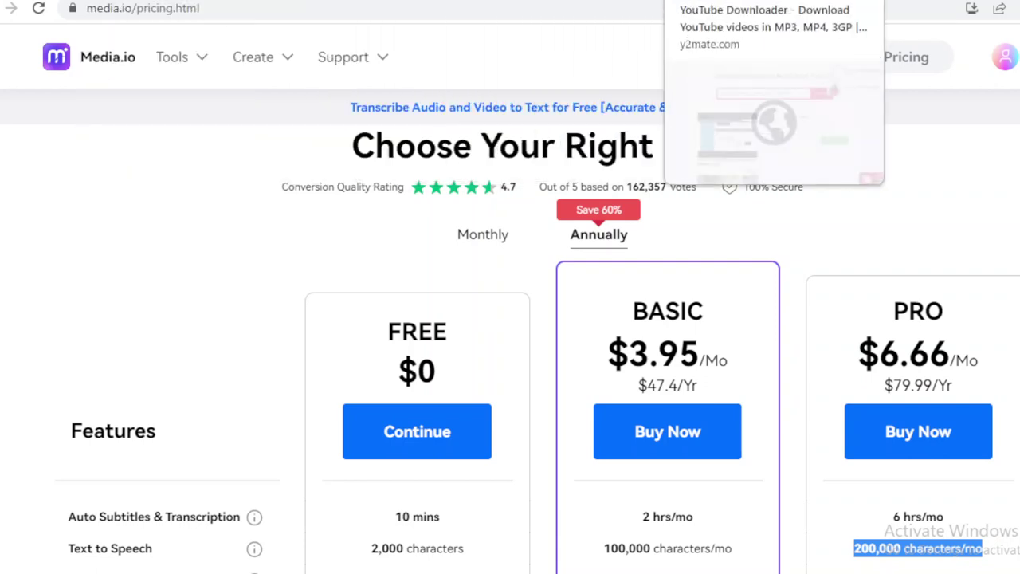
Highlight the FREE plan's 10 mins transcription limit in the pricing table.
click(573, 0)
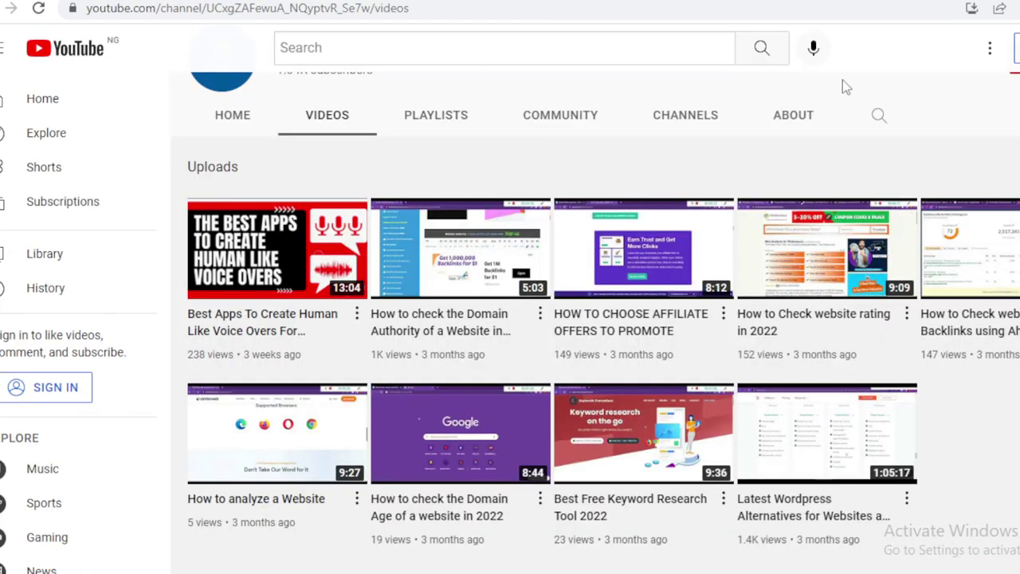
click(330, 2)
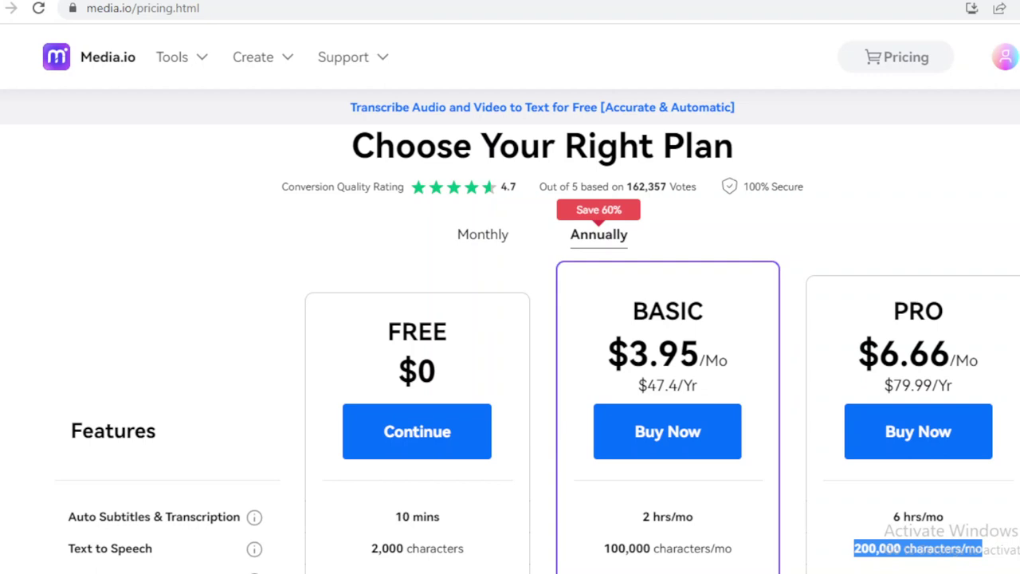
scroll(541, 229, down, 5)
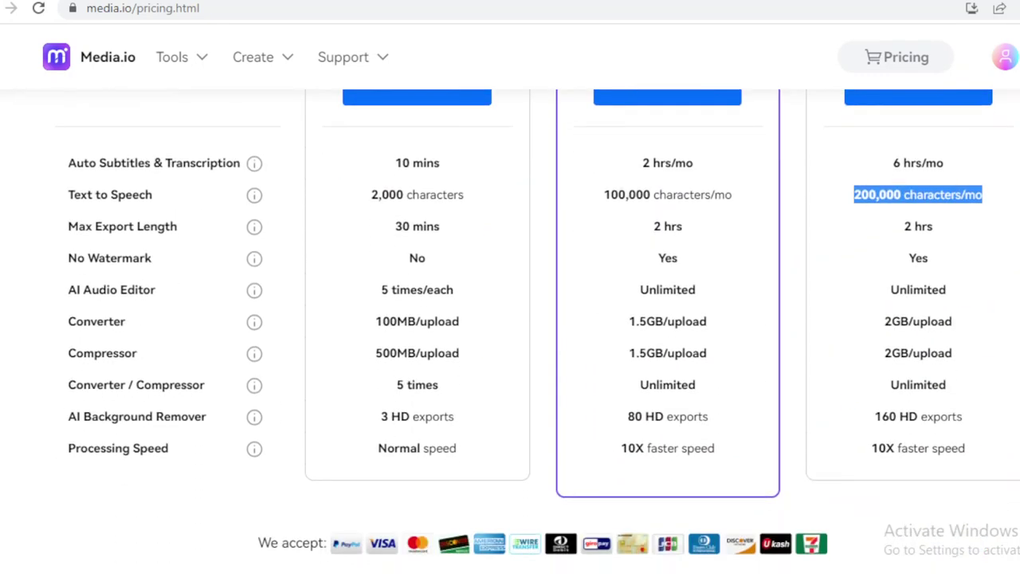
drag(462, 166, 403, 162)
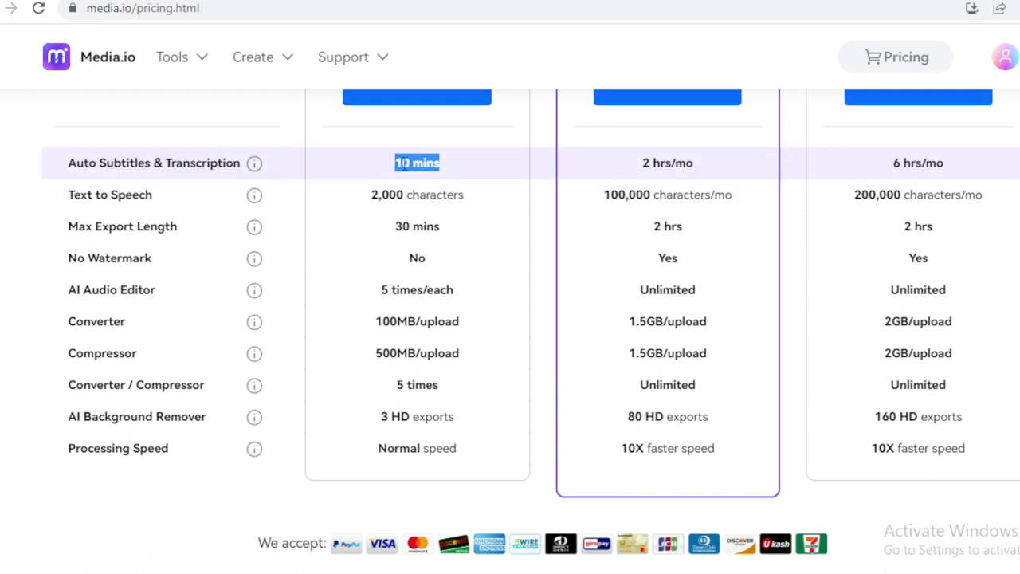
Copy the link of the 'Best Apps To Create Human Like Voice Overs' video from the channel's Videos page.
click(475, 1)
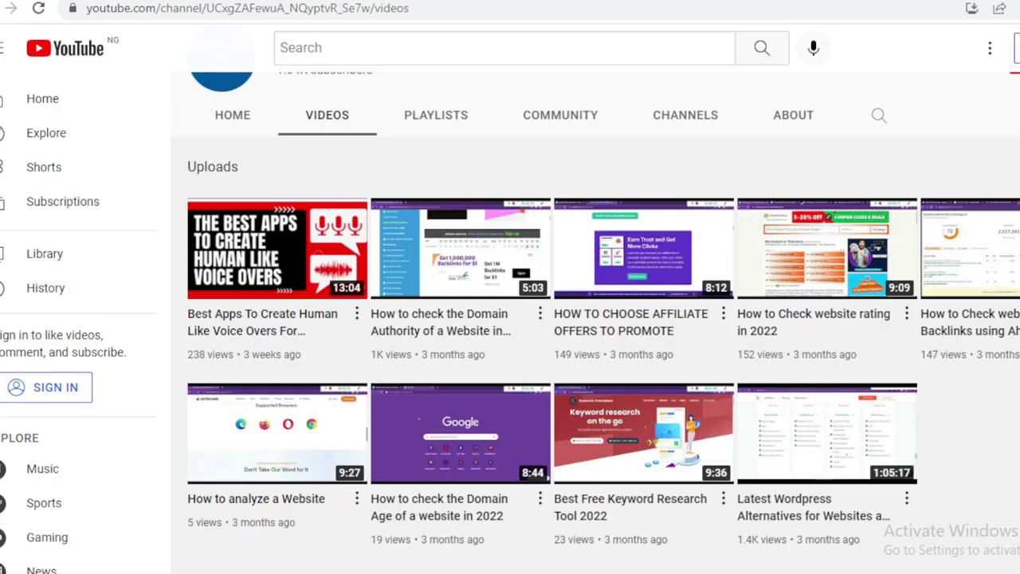
mouse_move(326, 275)
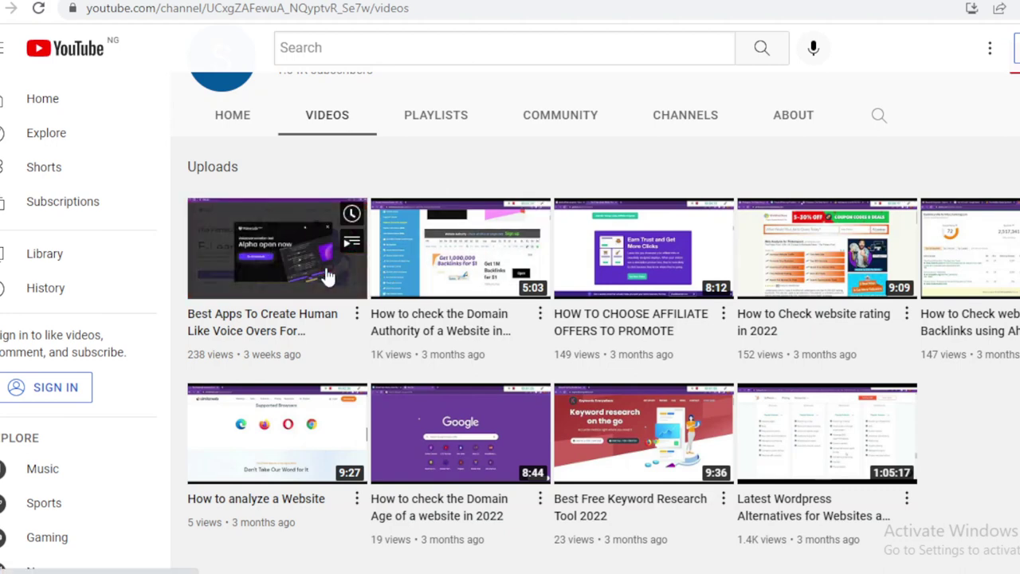
right_click(292, 269)
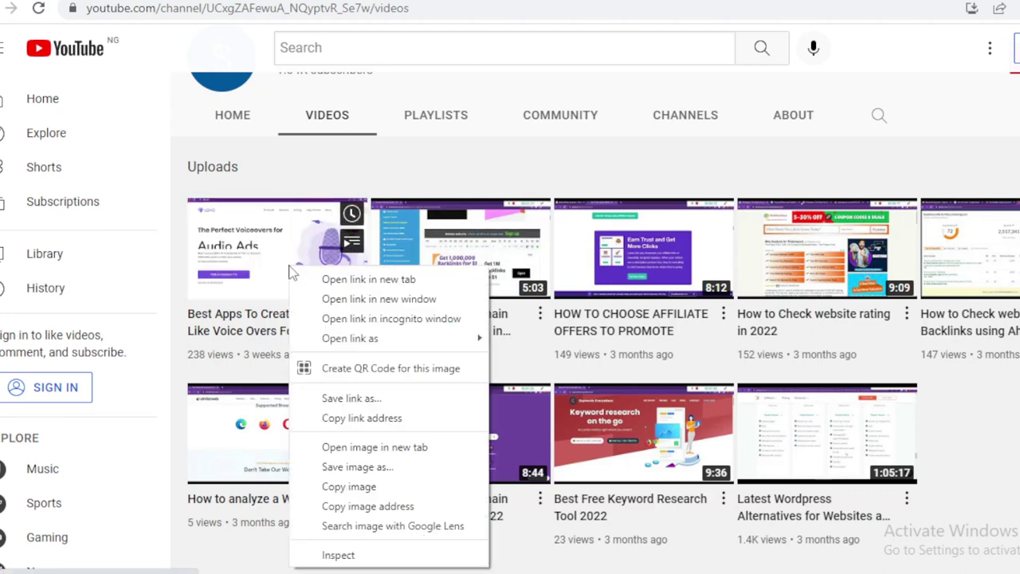
click(396, 423)
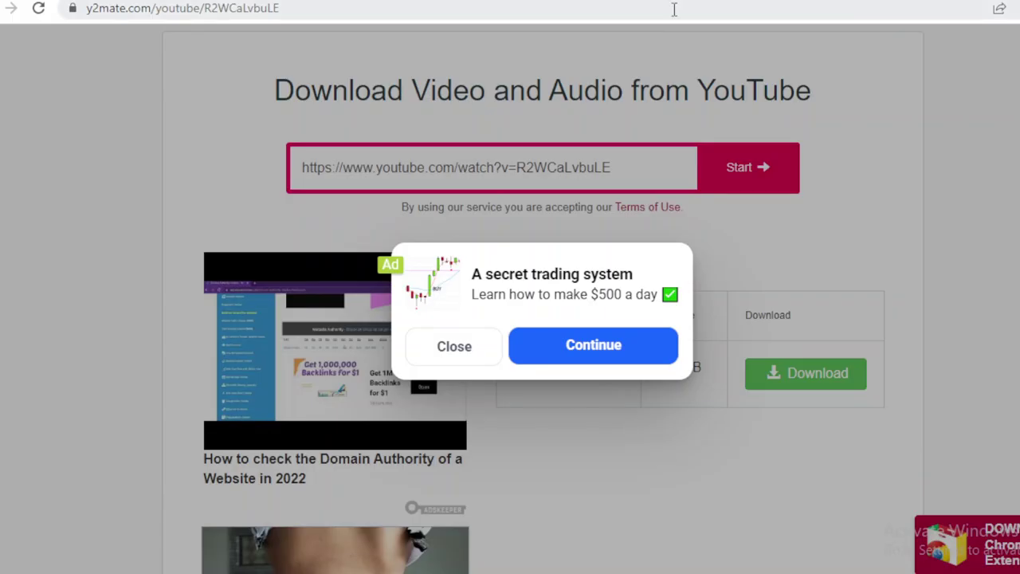
Go to y2mate and paste the copied YouTube link to fetch the video.
click(674, 9)
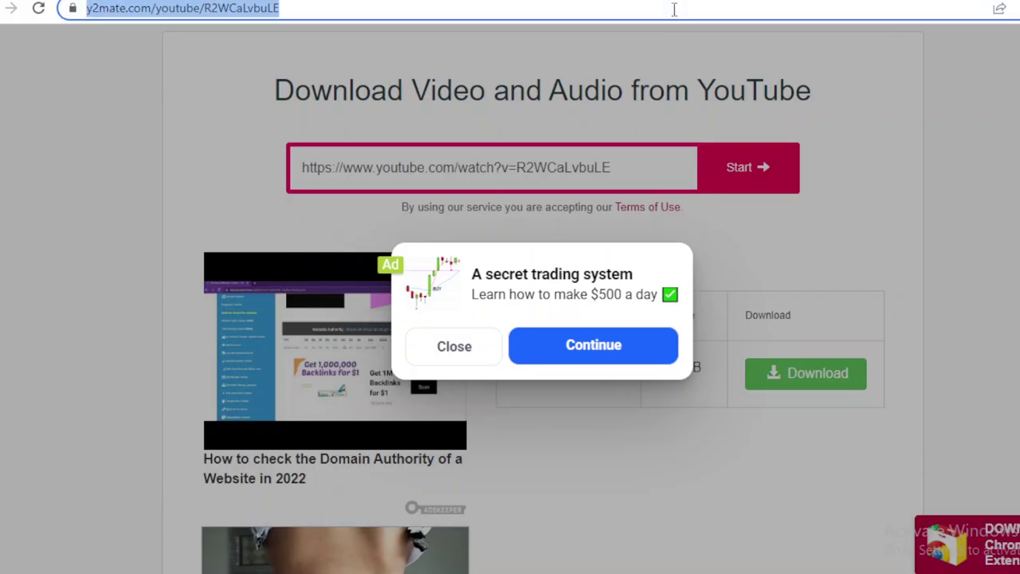
text(y2mate)
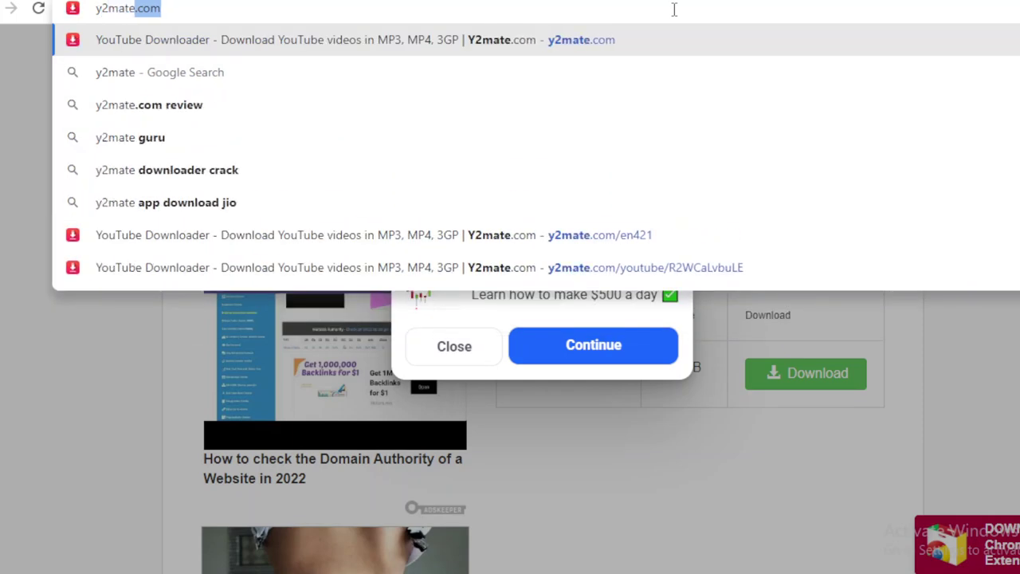
key(Return)
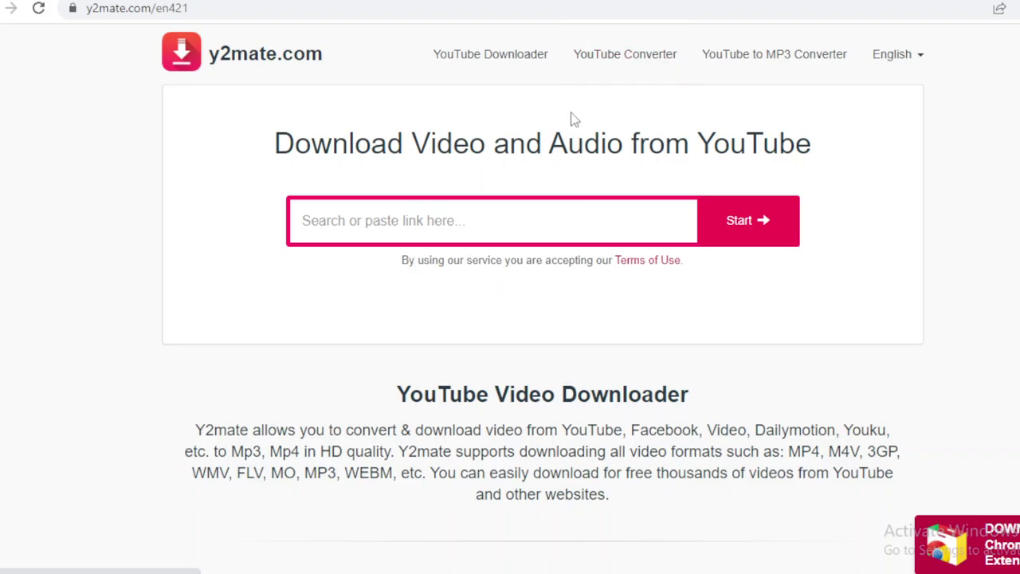
click(563, 217)
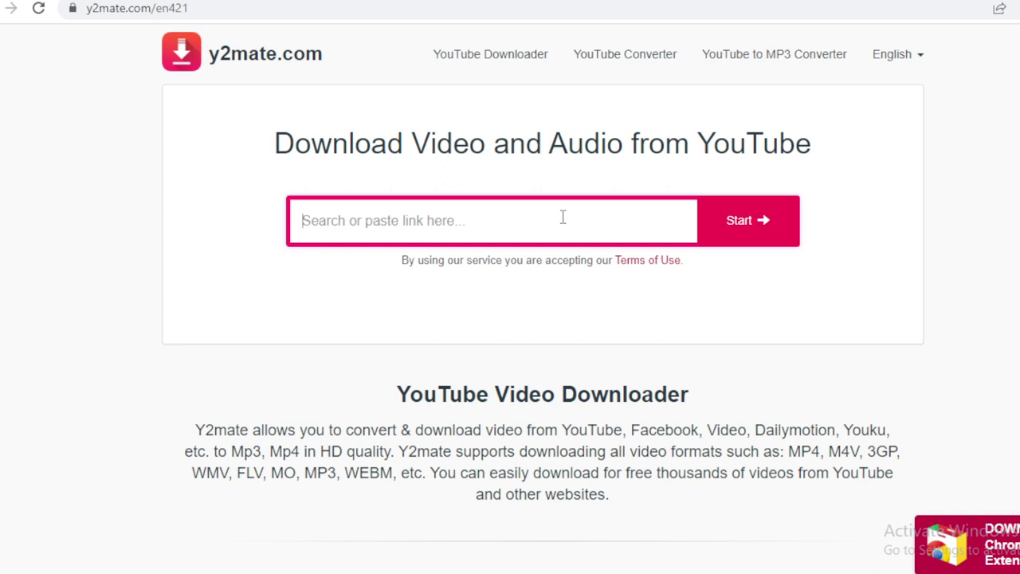
key(ctrl+v)
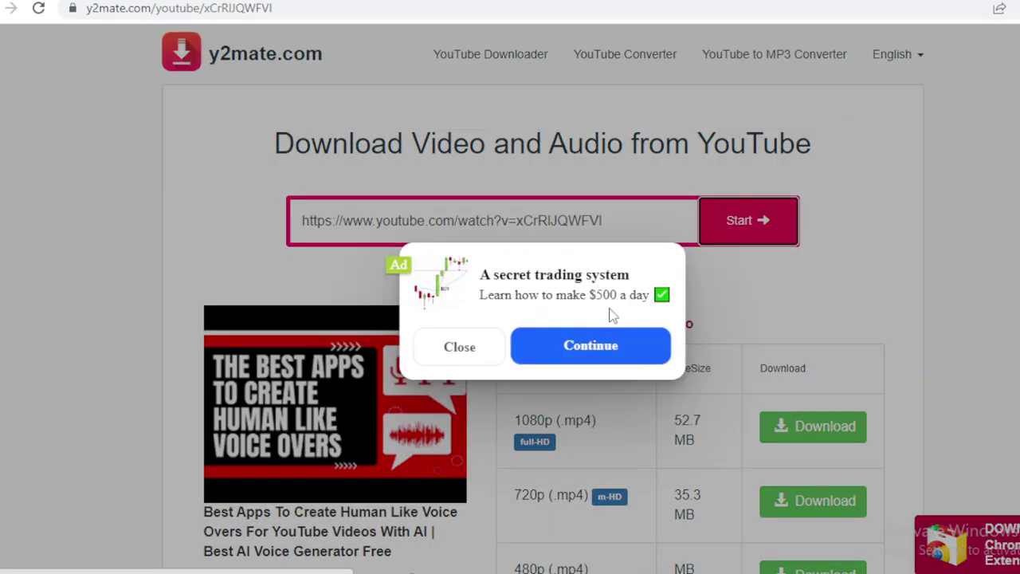
Dismiss the ad and notification prompt, then show the video's mp3 download options.
click(607, 334)
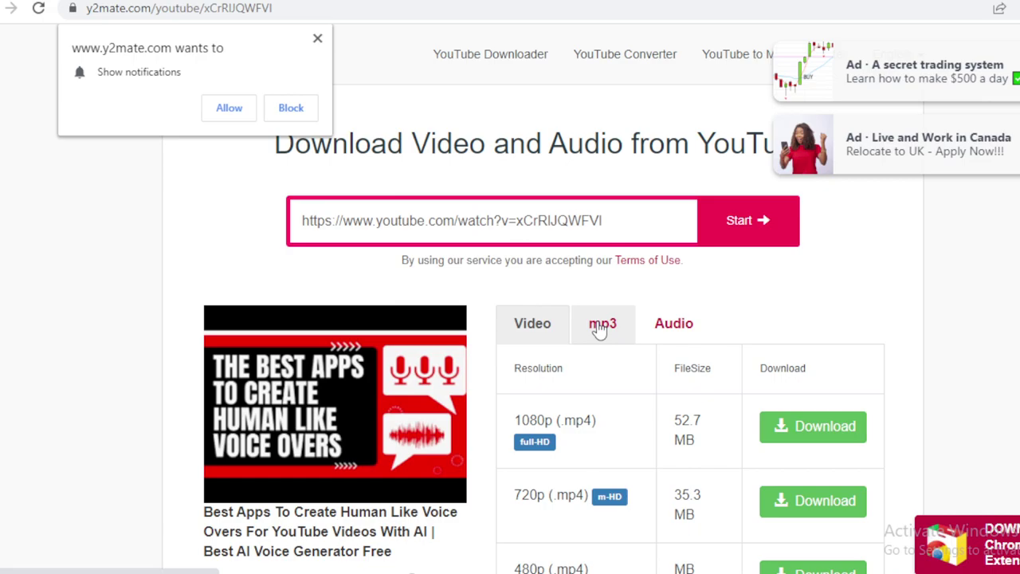
click(599, 329)
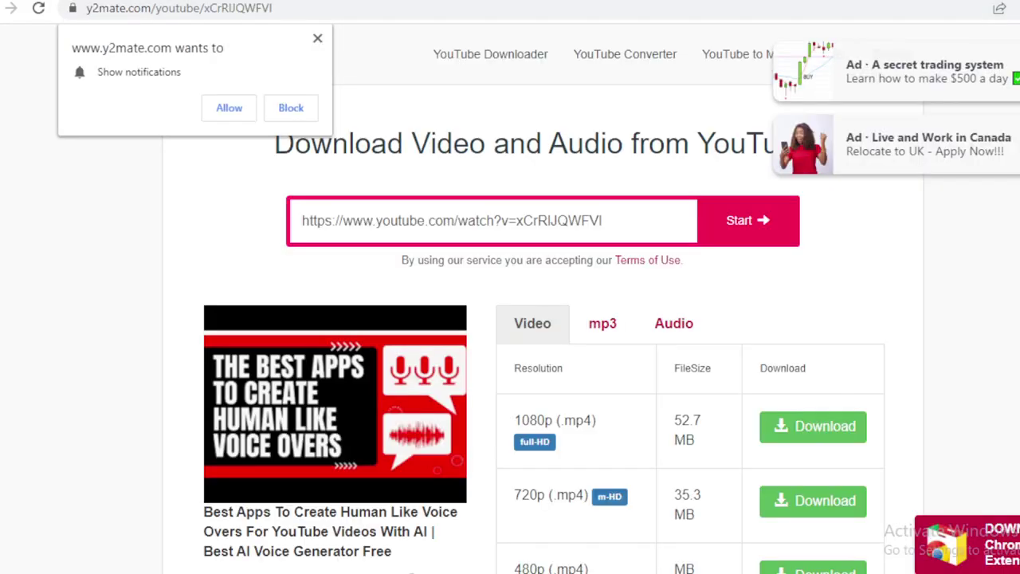
click(317, 38)
click(626, 321)
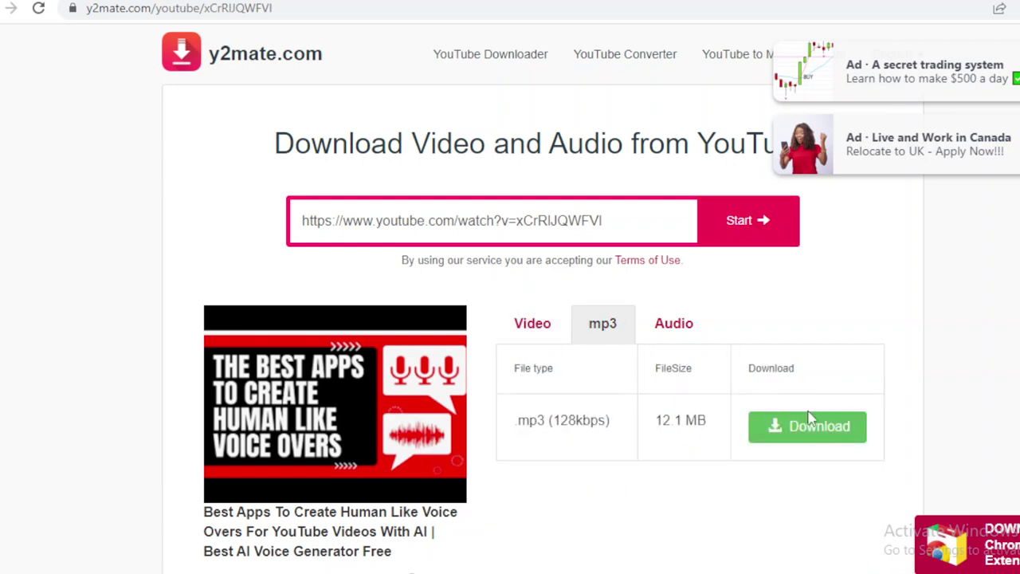
Download the video's 128 kbps mp3 (12.1 MB), getting past the ad popup.
click(834, 435)
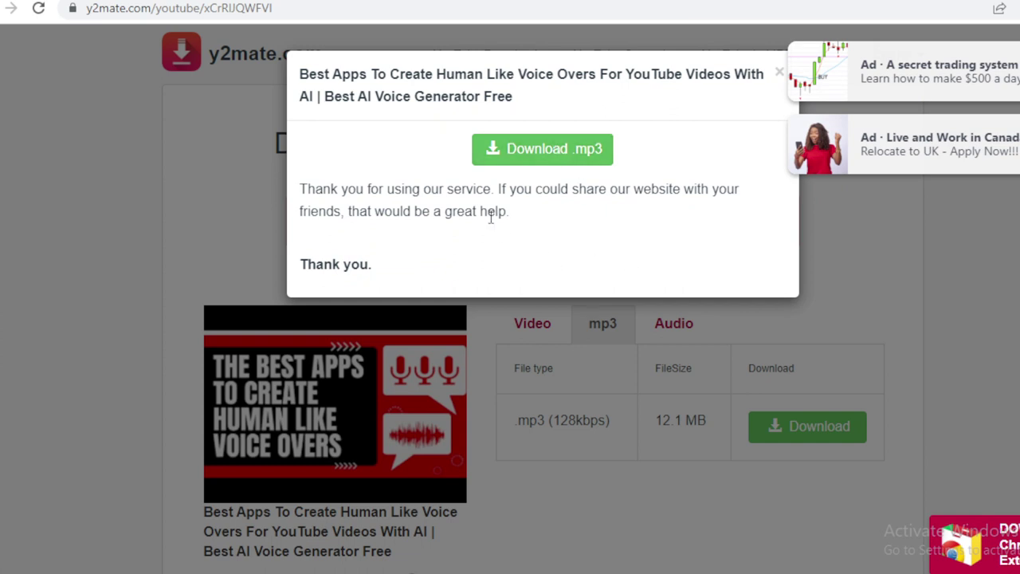
click(534, 151)
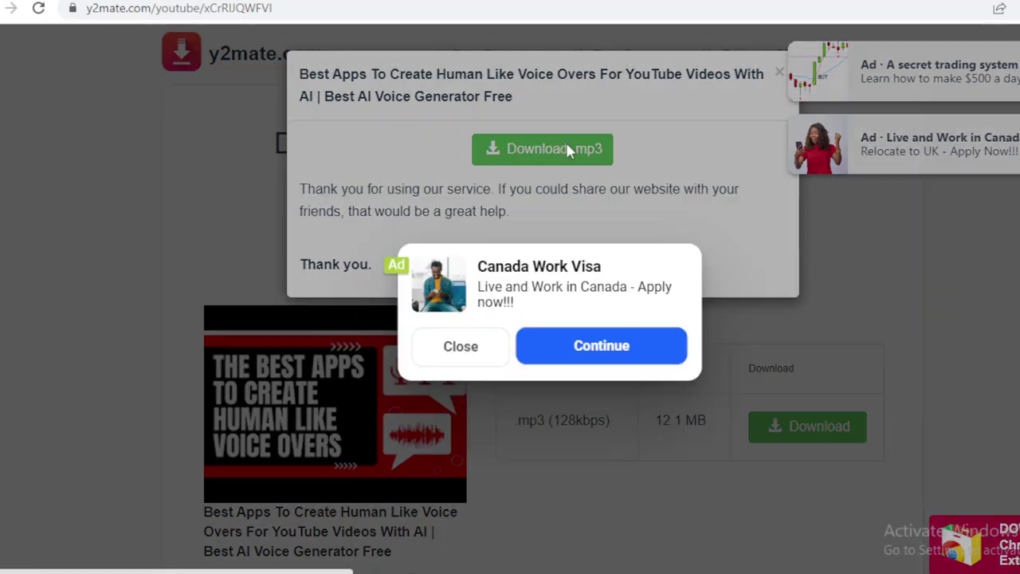
click(496, 357)
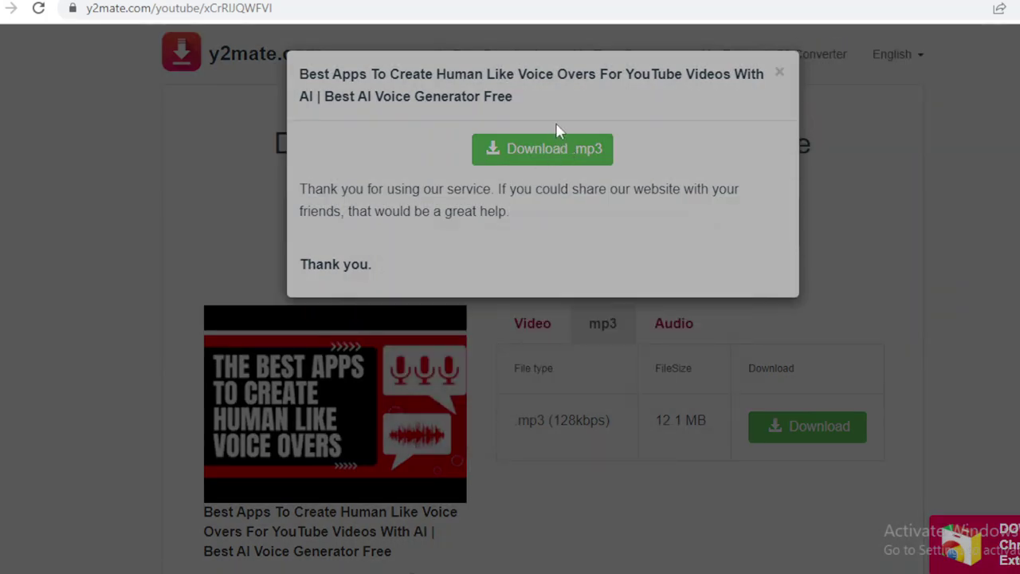
click(560, 144)
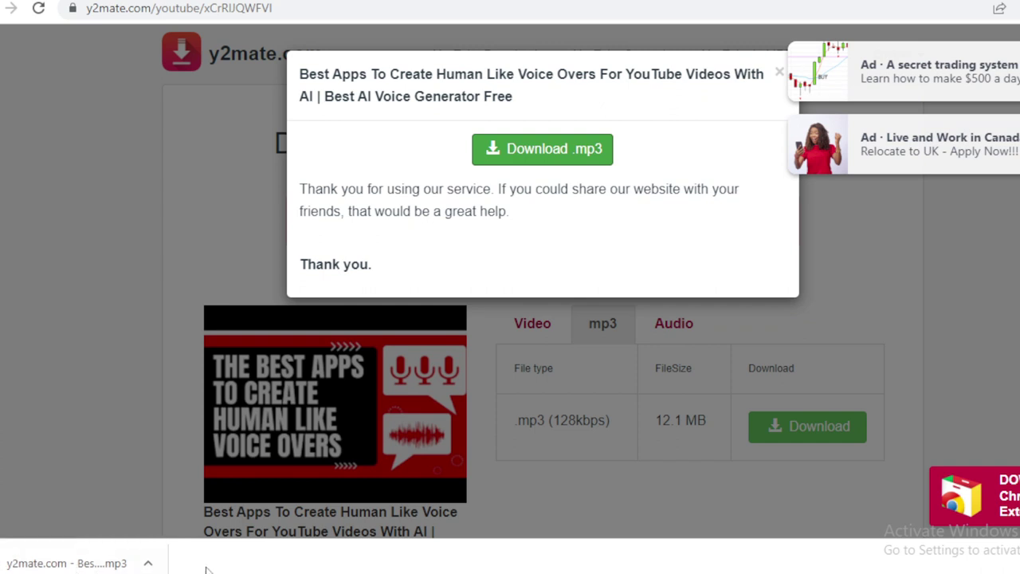
key(alt+Tab)
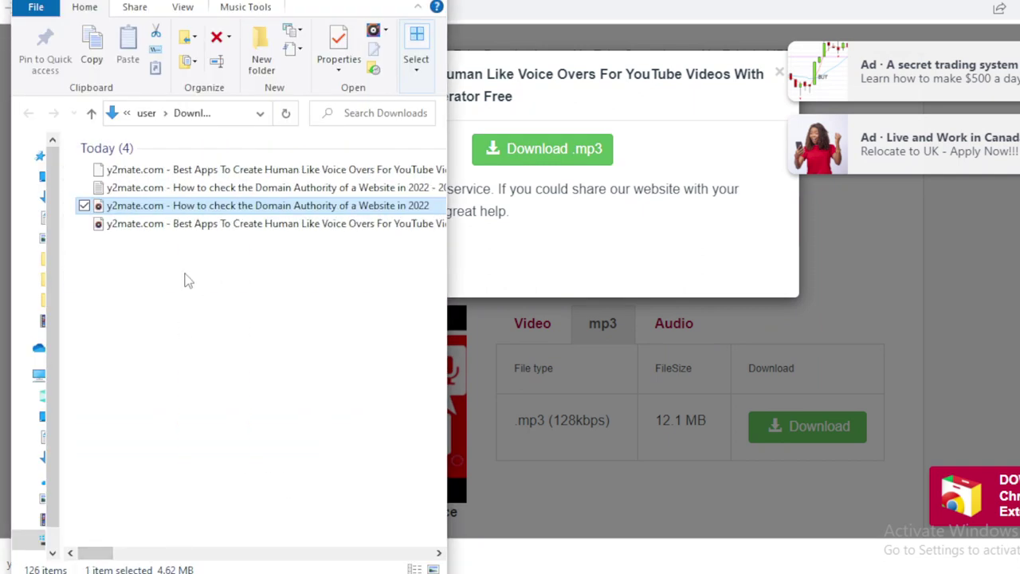
right_click(185, 274)
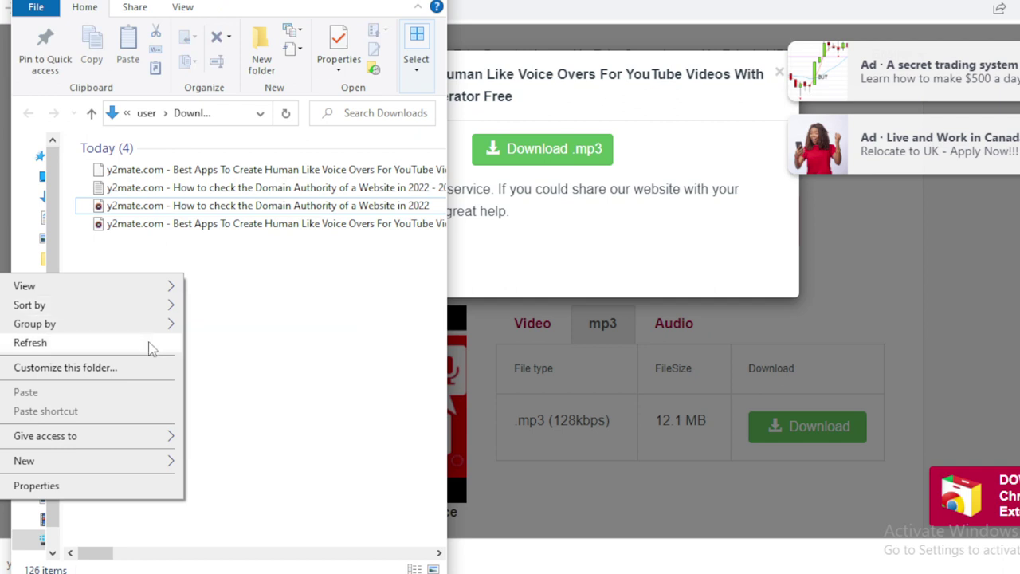
click(151, 348)
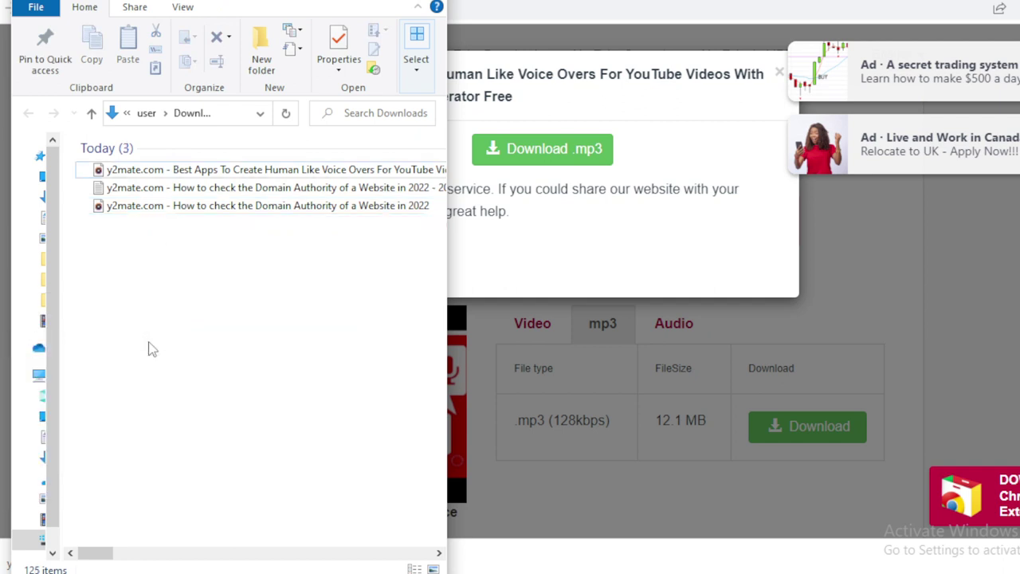
click(179, 169)
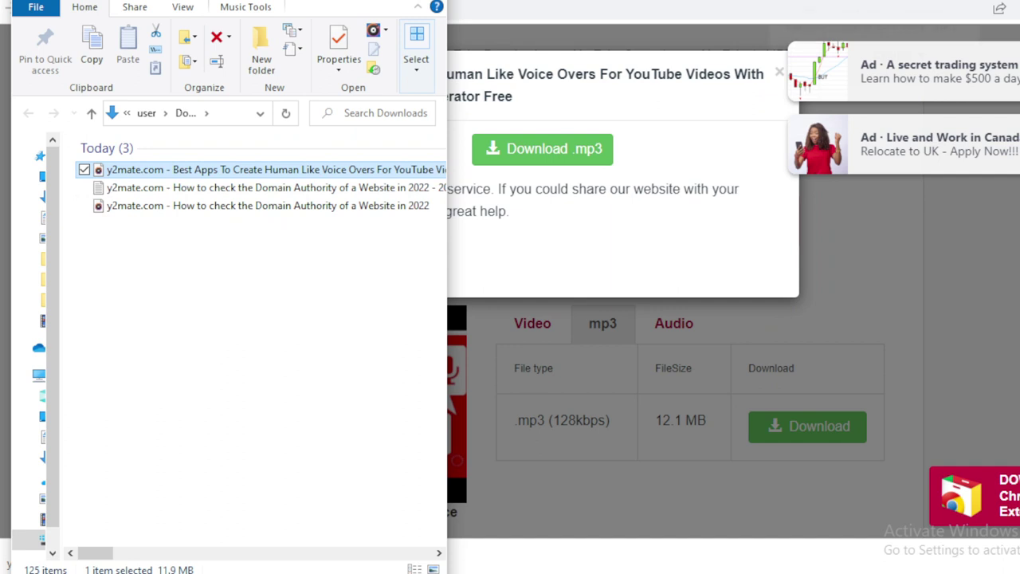
key(alt+Tab)
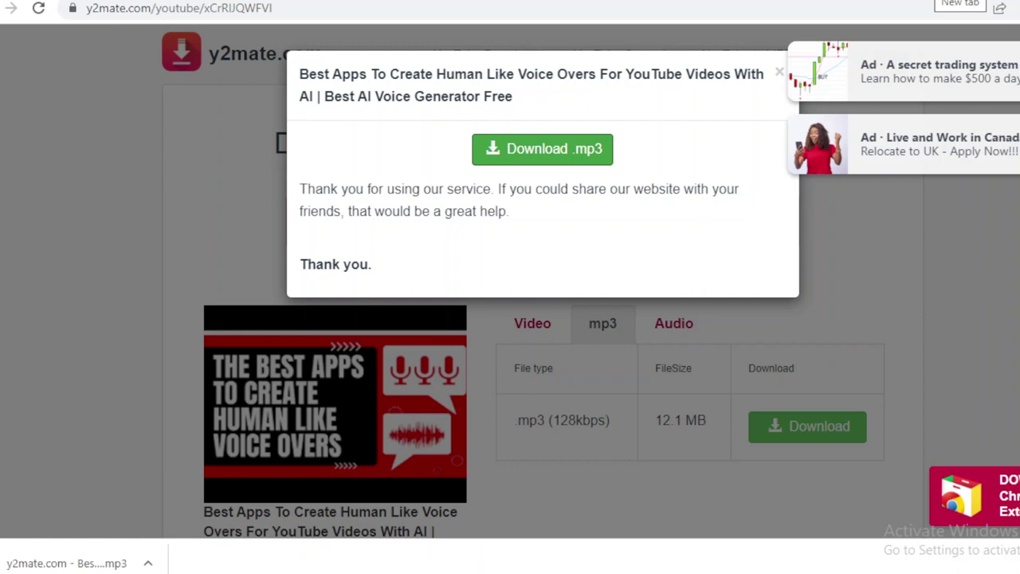
Load mp3cut.net's Audio Cutter in a new Chrome tab.
key(ctrl+t)
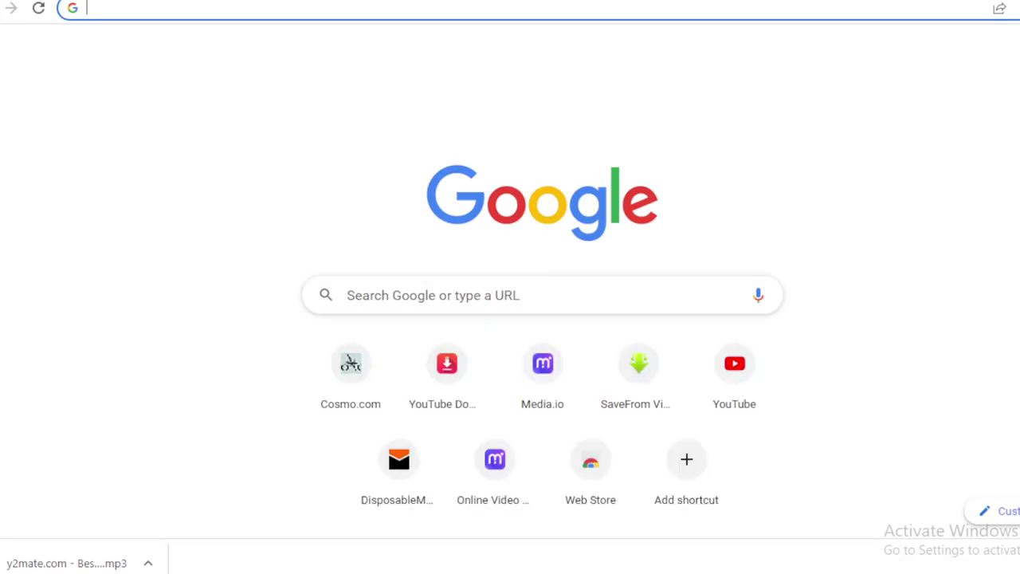
text(mpo)
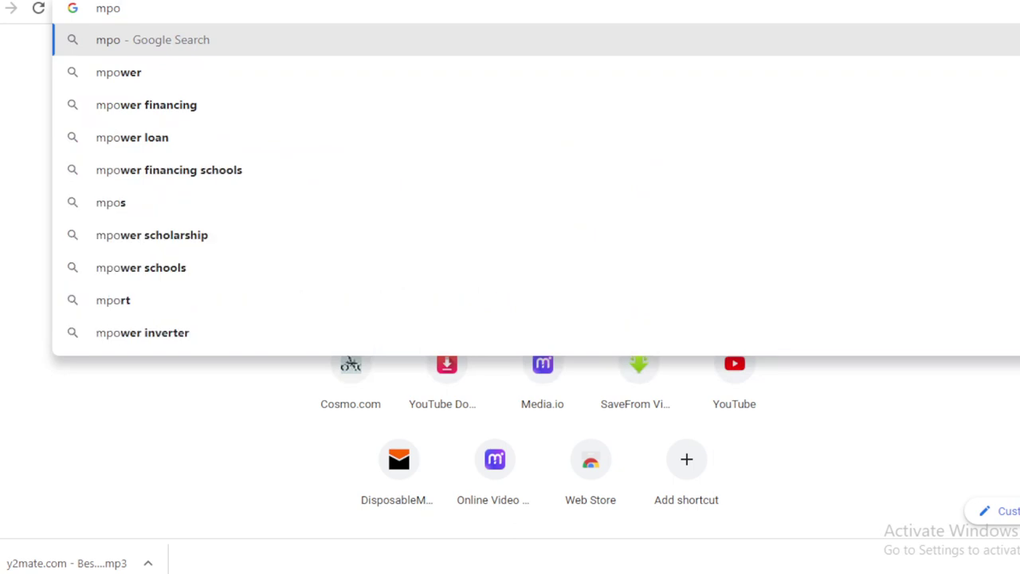
key(BackSpace)
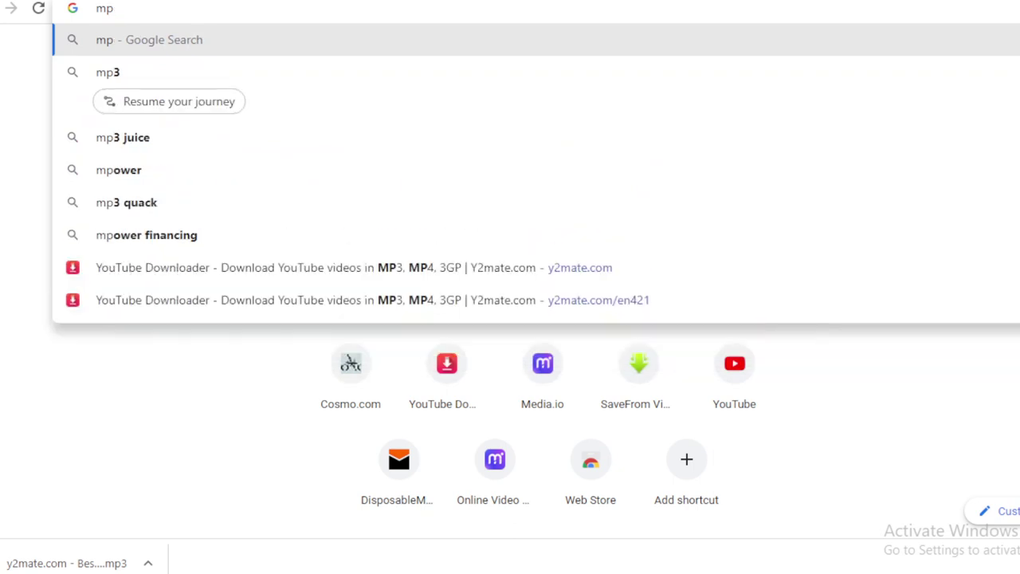
text(3cu)
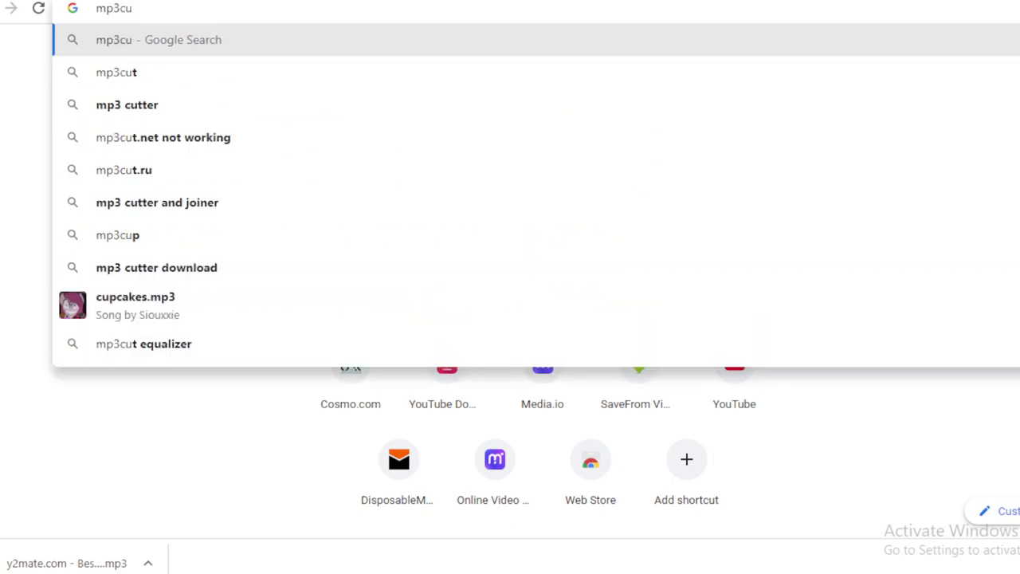
text(t.net)
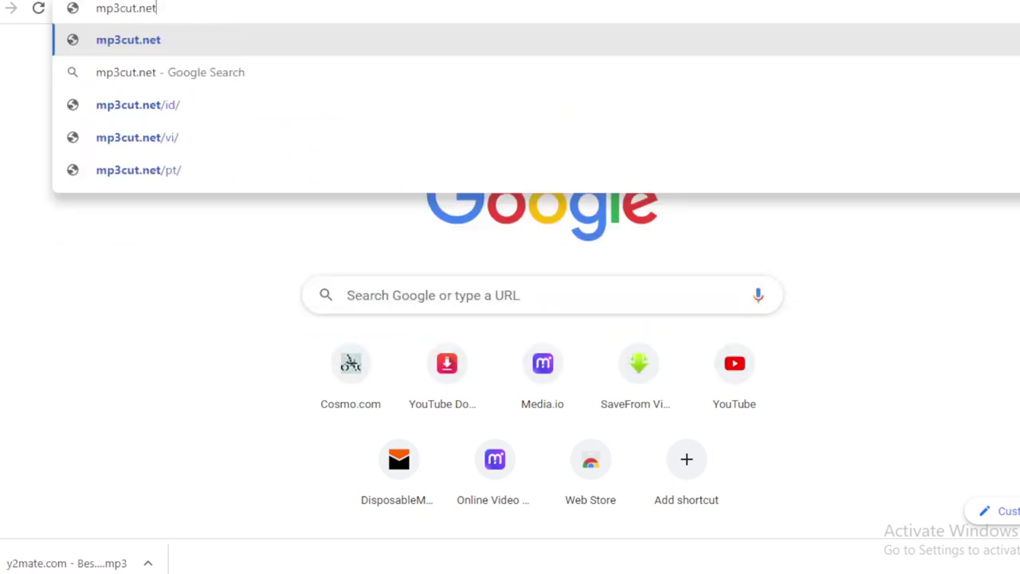
key(Return)
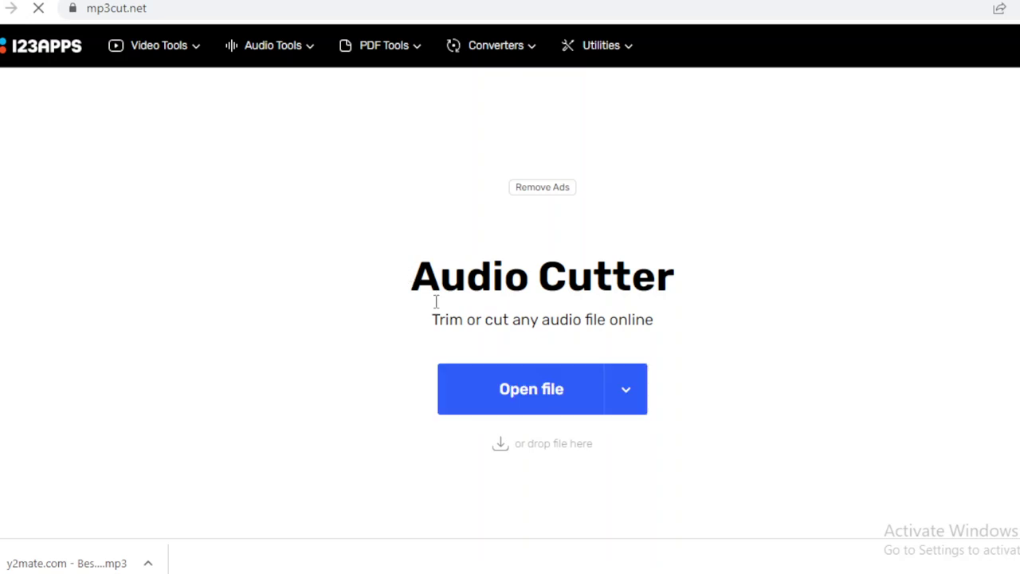
Drag the downloaded voice-over mp3 from the Downloads folder into the Audio Cutter.
drag(436, 302, 541, 318)
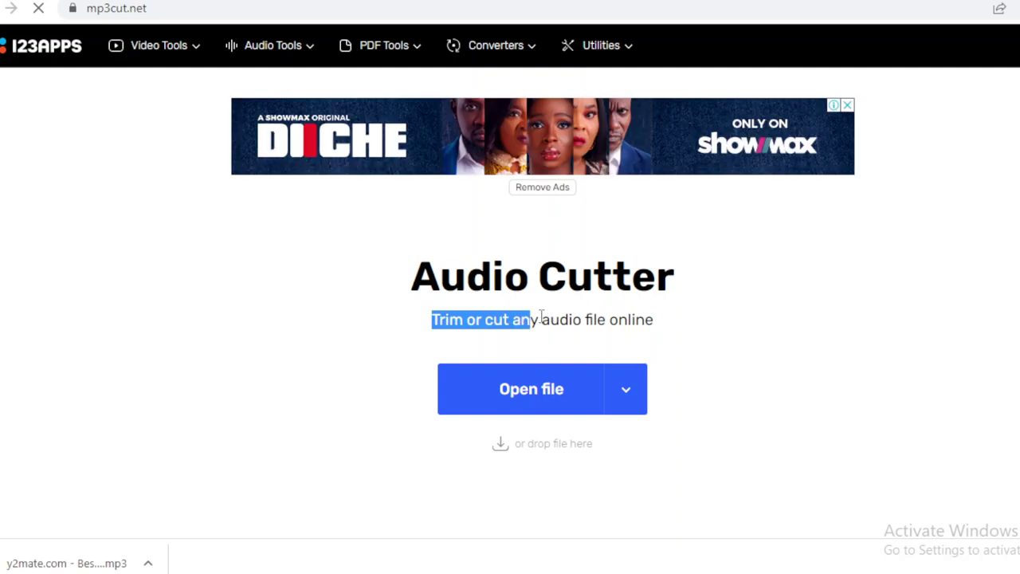
key(alt+Tab)
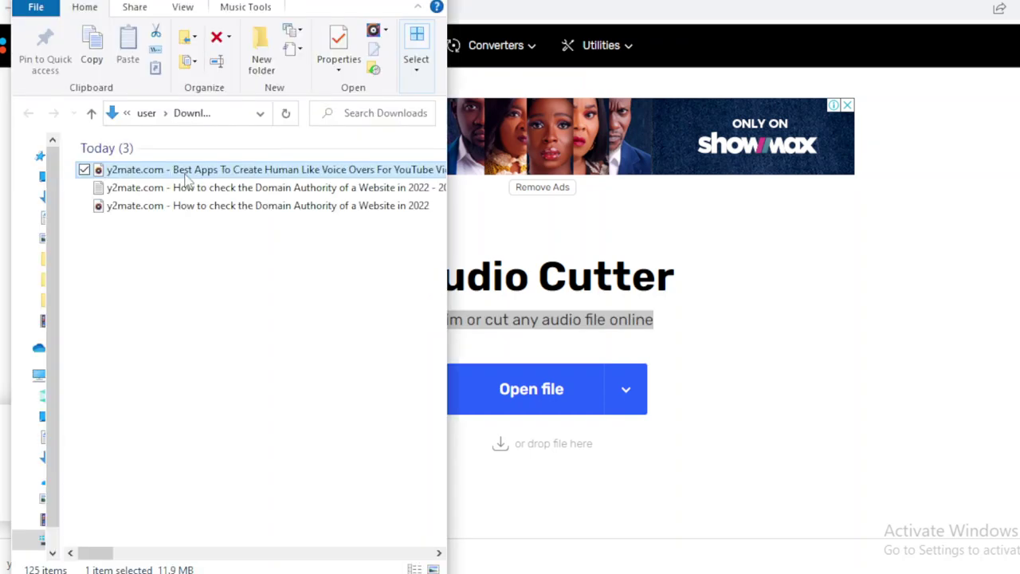
drag(185, 177, 606, 395)
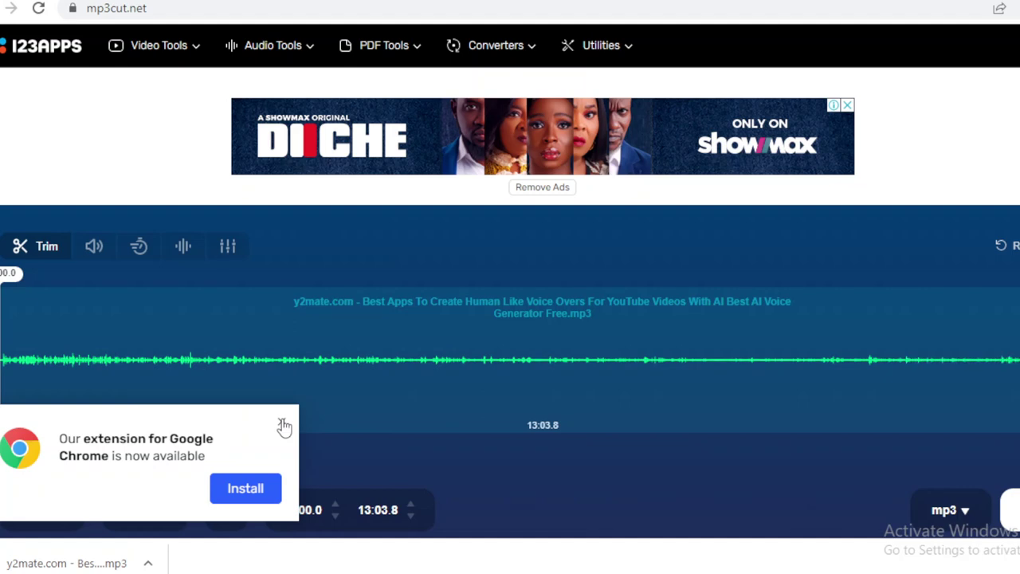
Close the Chrome extension offer and return to the Audio Cutter editor.
click(281, 424)
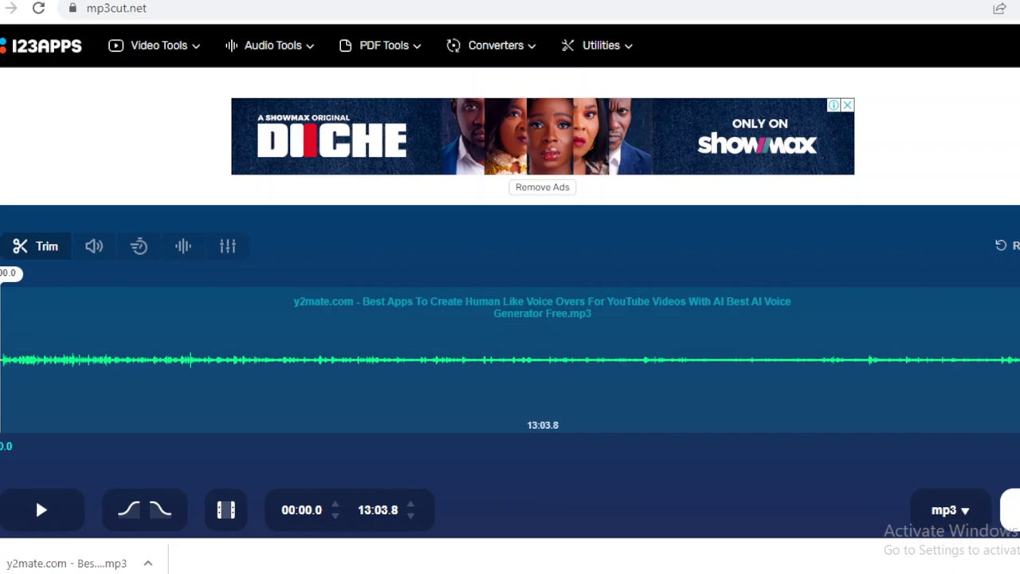
scroll(511, 319, down, 20)
scroll(510, 319, up, 6)
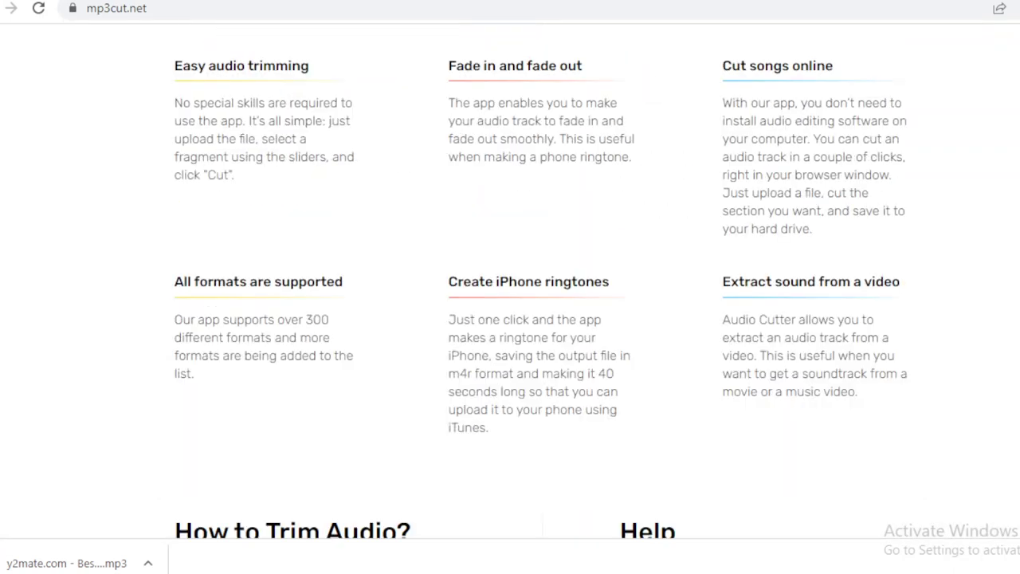
scroll(510, 319, up, 10)
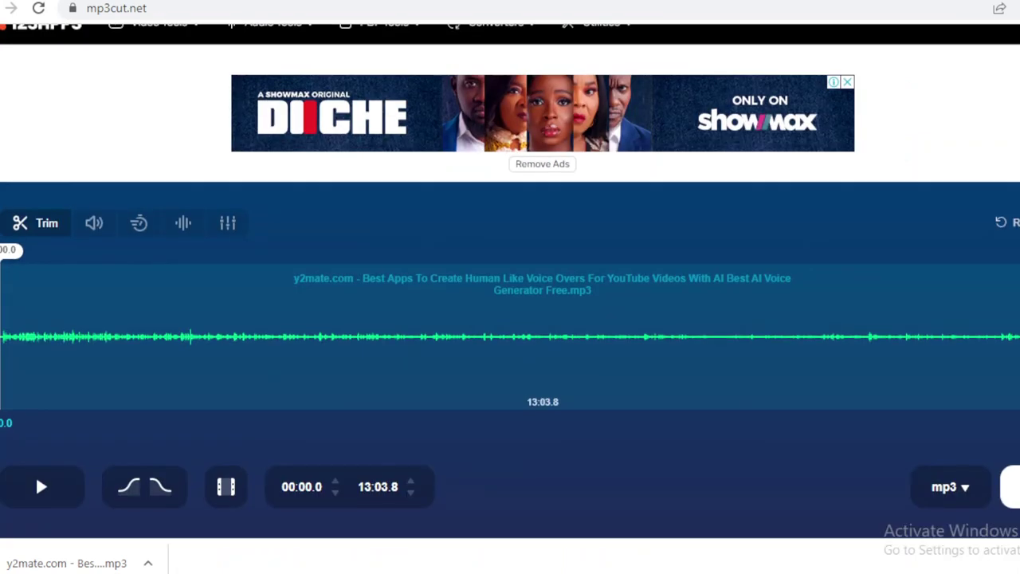
scroll(510, 319, down, 1)
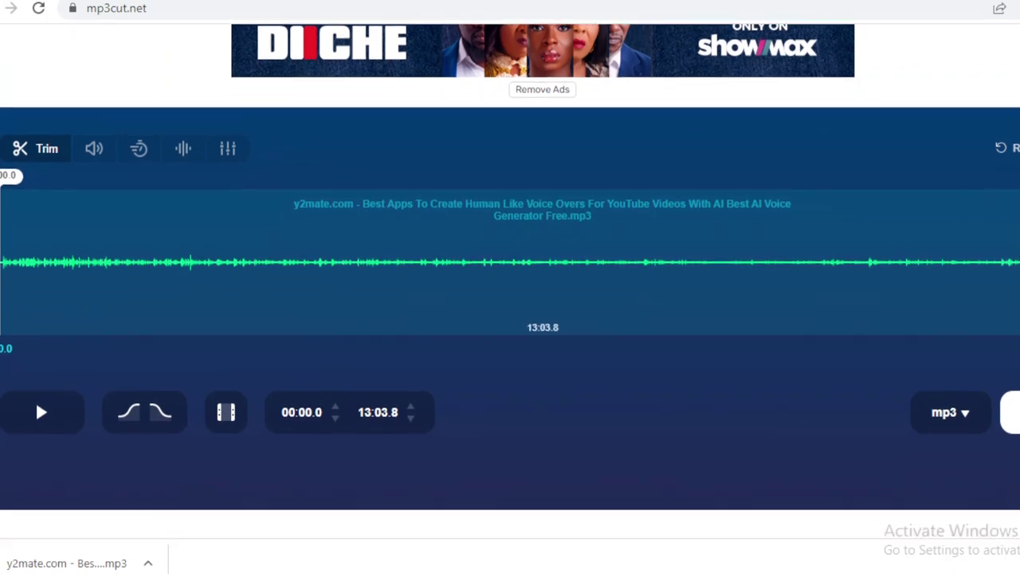
scroll(510, 319, up, 1)
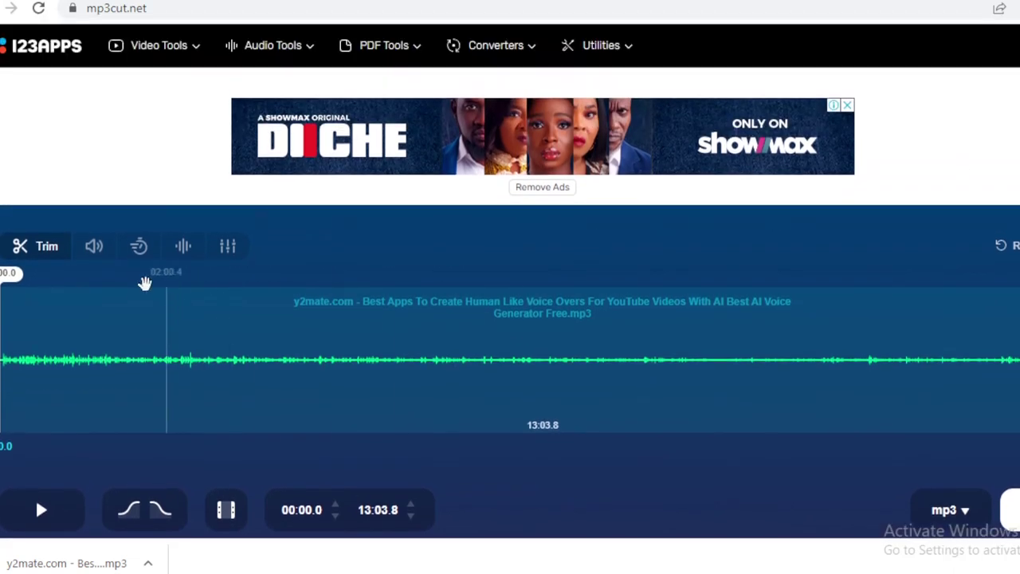
Drag the trim selection's end from 13:03.8 to 09:59.8, keeping the start at 00:00.0.
click(170, 287)
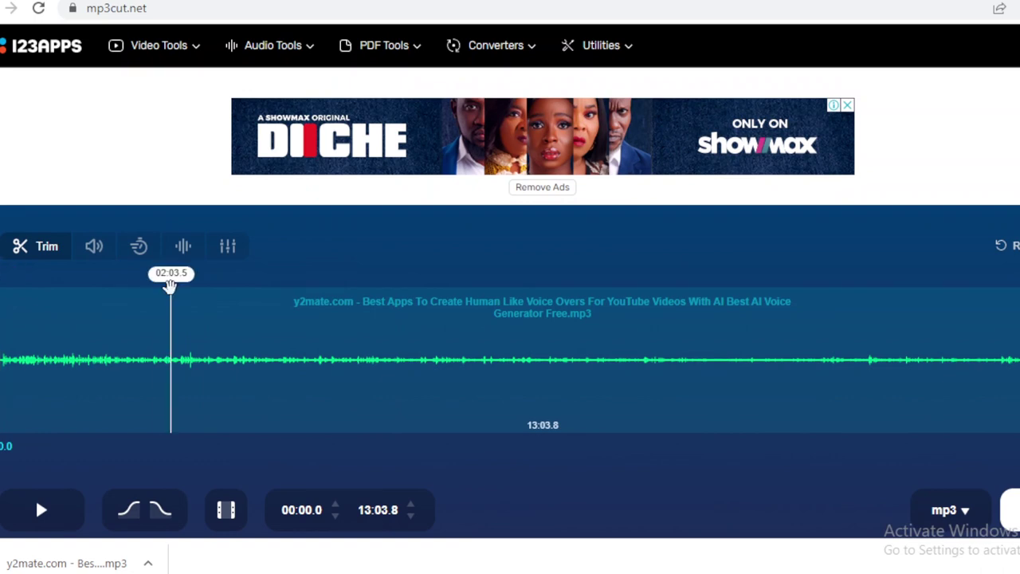
click(319, 291)
click(856, 291)
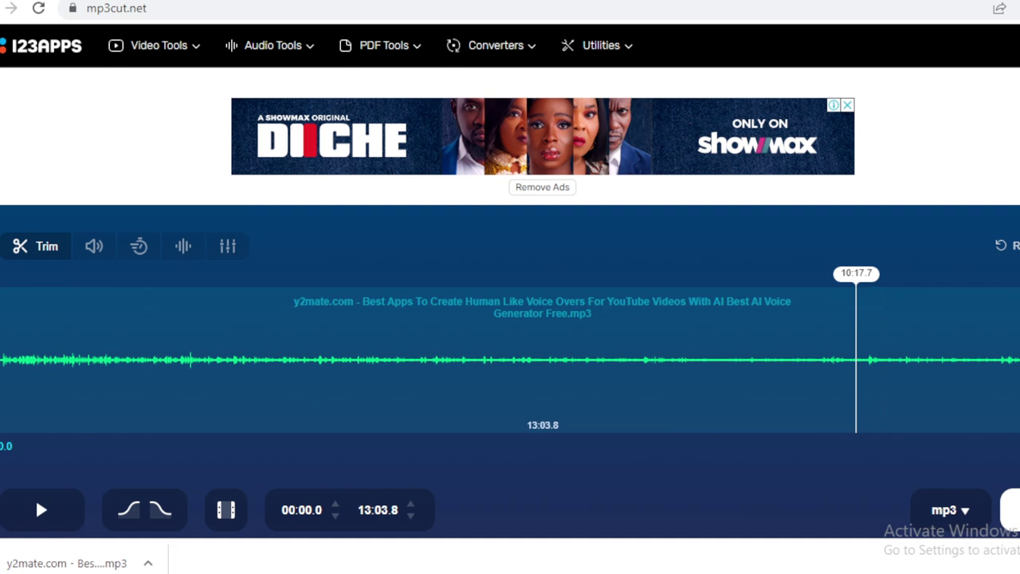
mouse_move(1008, 358)
mouse_down()
mouse_move(533, 371)
mouse_move(1017, 366)
mouse_move(599, 354)
mouse_move(611, 357)
mouse_up()
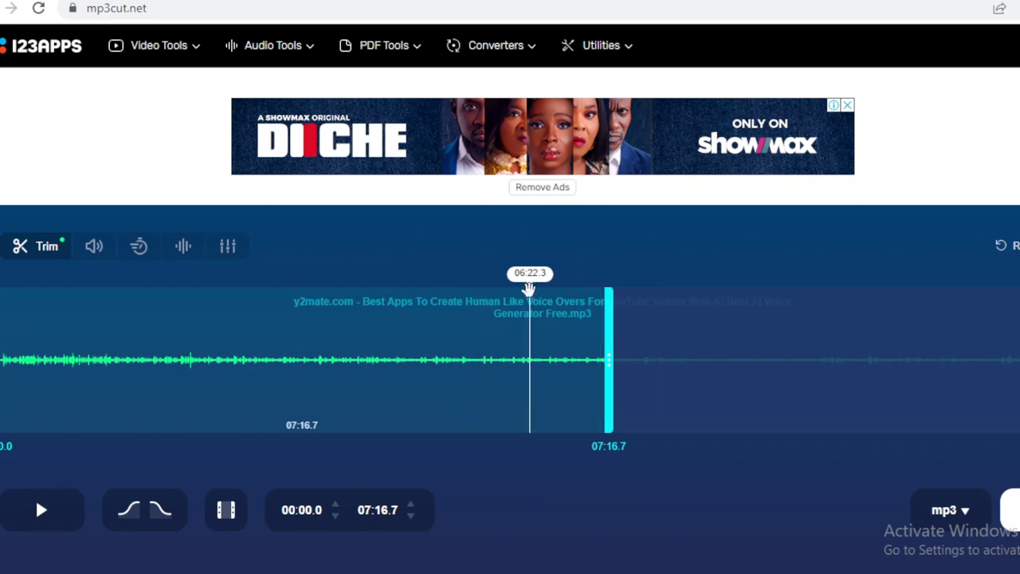
mouse_move(530, 291)
mouse_down()
mouse_move(567, 292)
mouse_move(523, 289)
mouse_up()
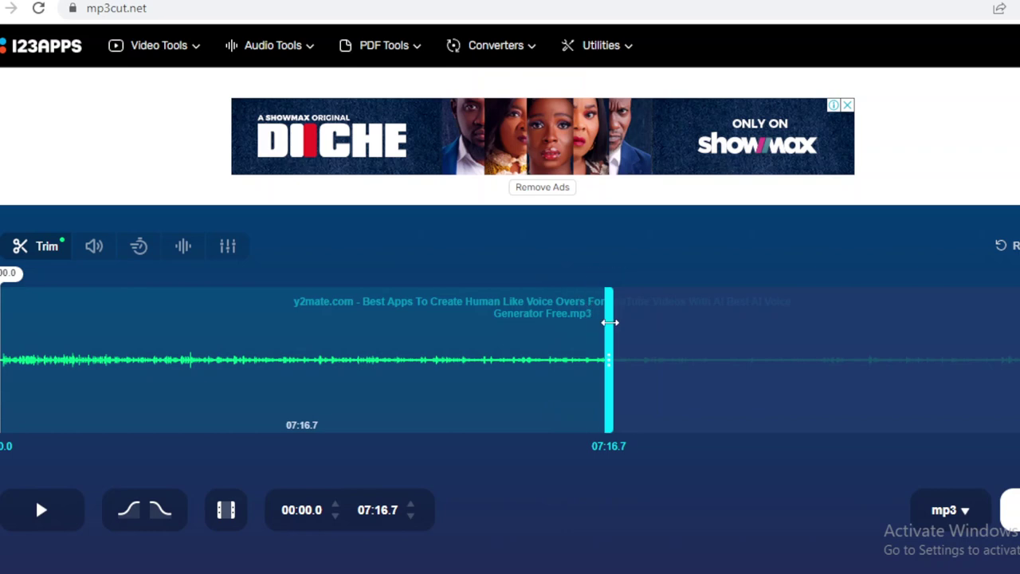
drag(609, 322, 833, 345)
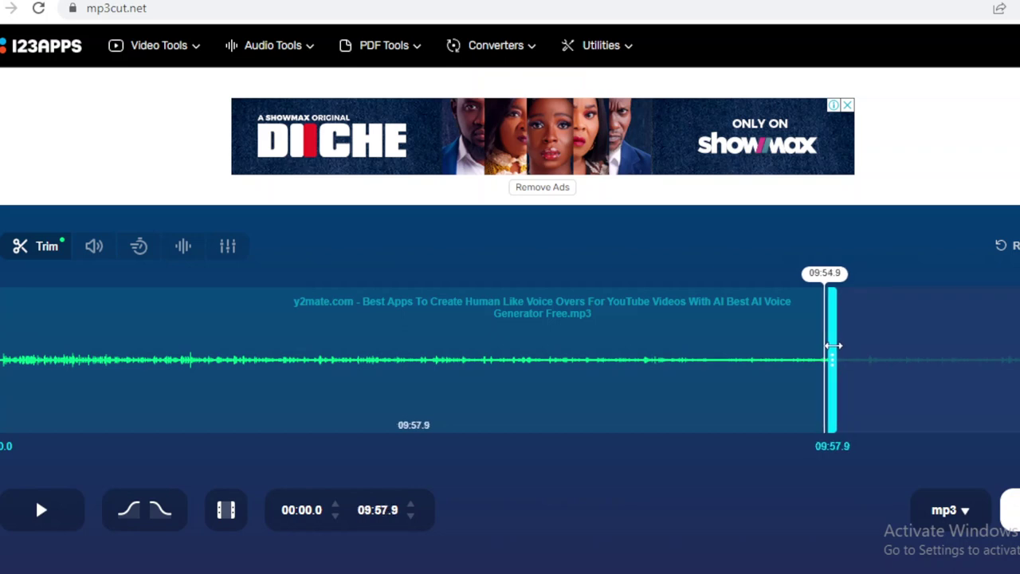
drag(833, 345, 833, 345)
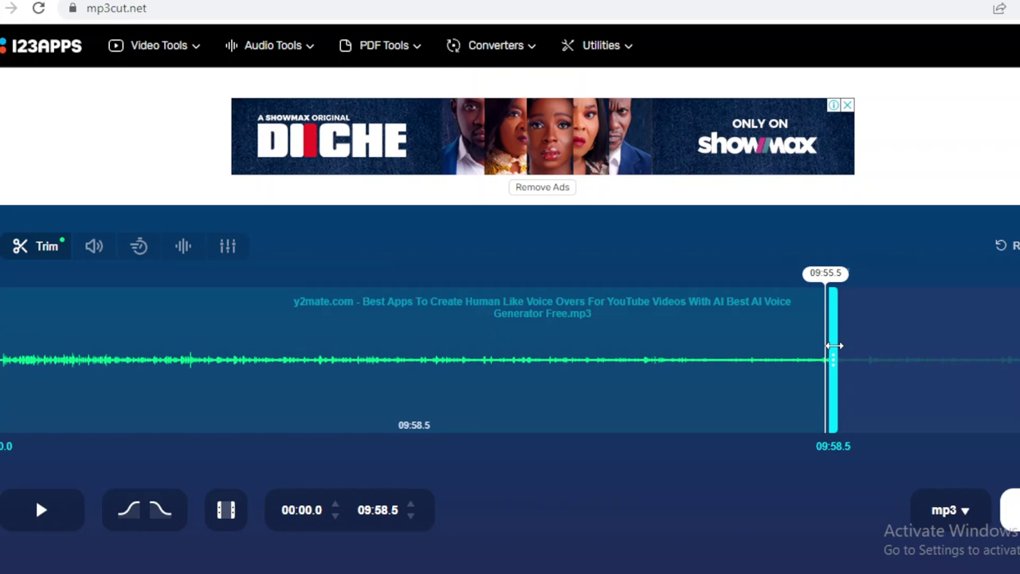
drag(833, 346, 835, 346)
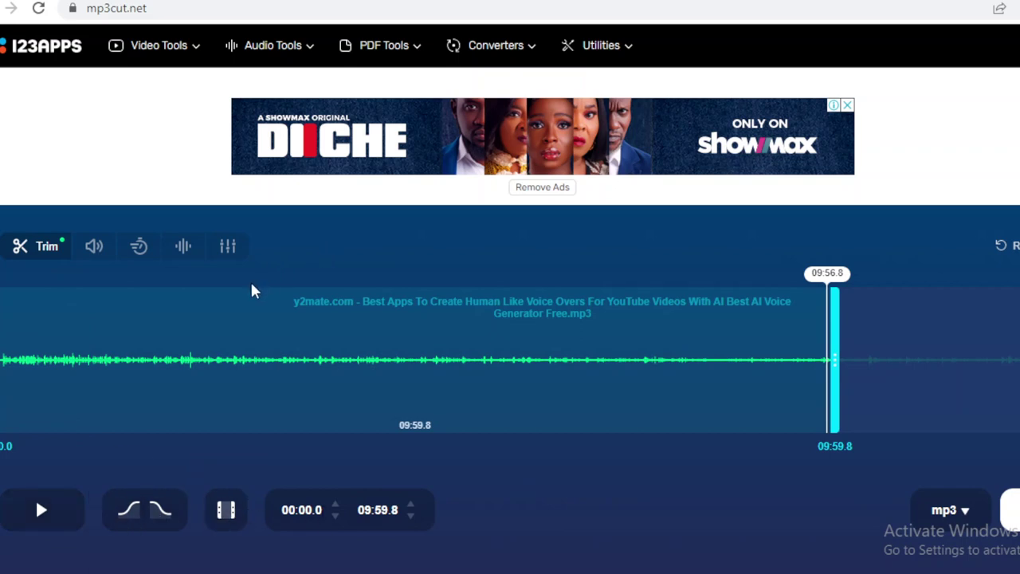
click(204, 295)
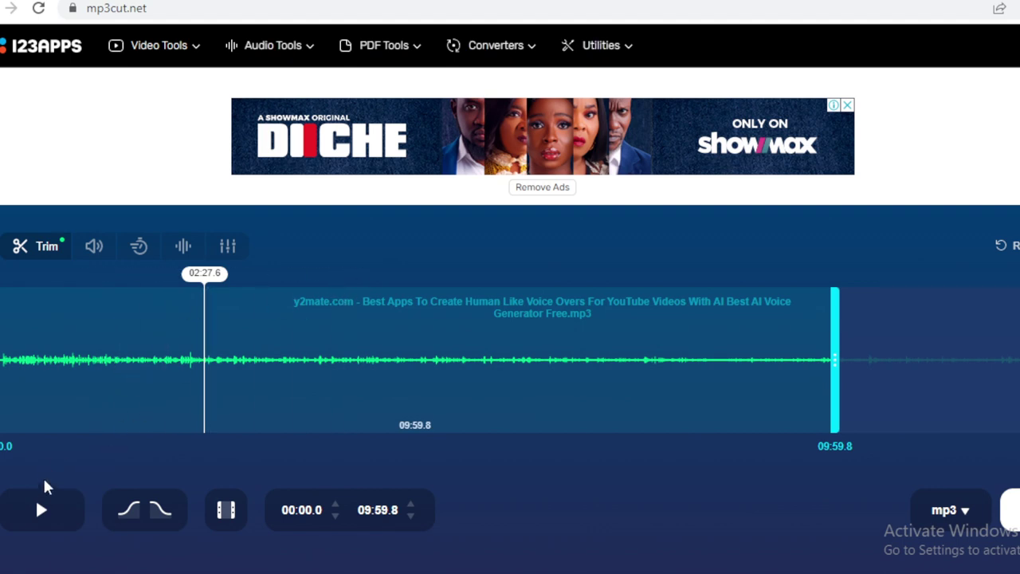
click(54, 522)
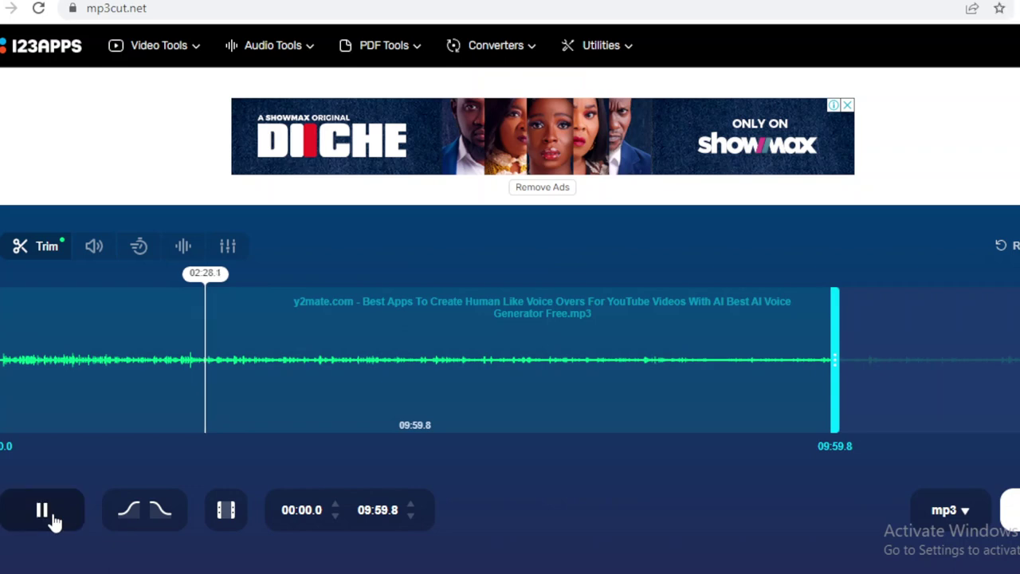
click(54, 521)
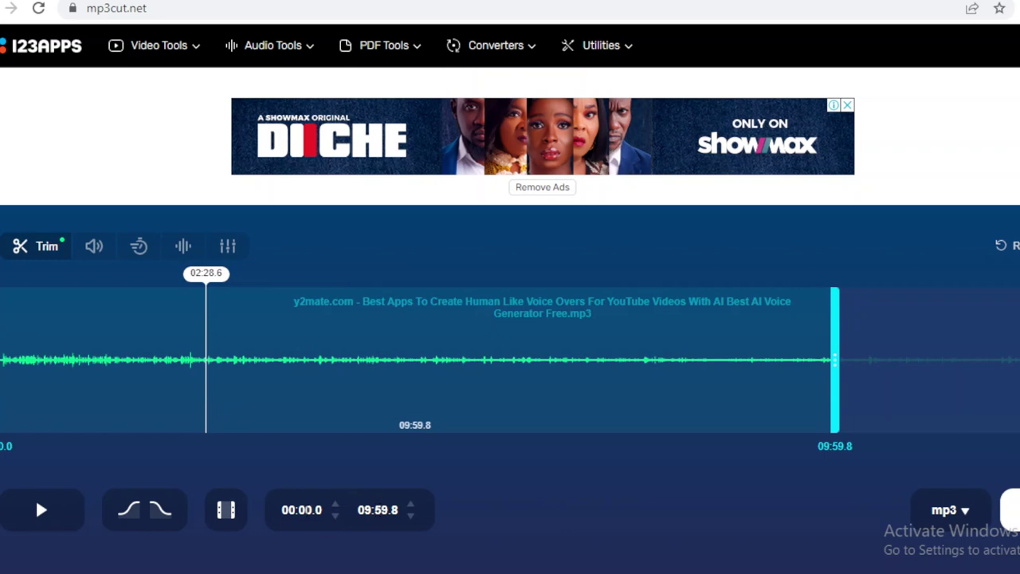
double_click(305, 510)
click(289, 510)
text(4)
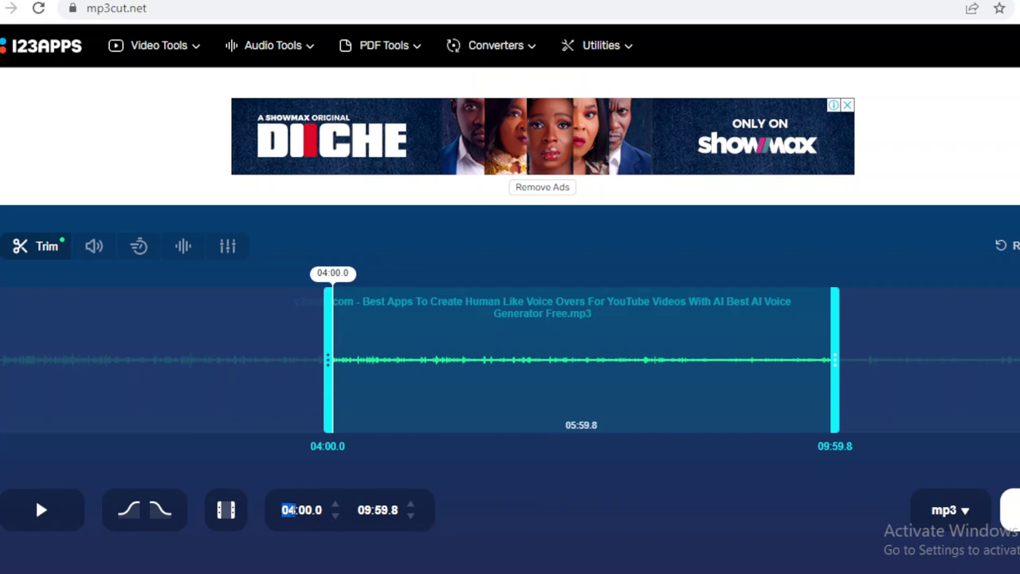
key(Down)
key(Down)
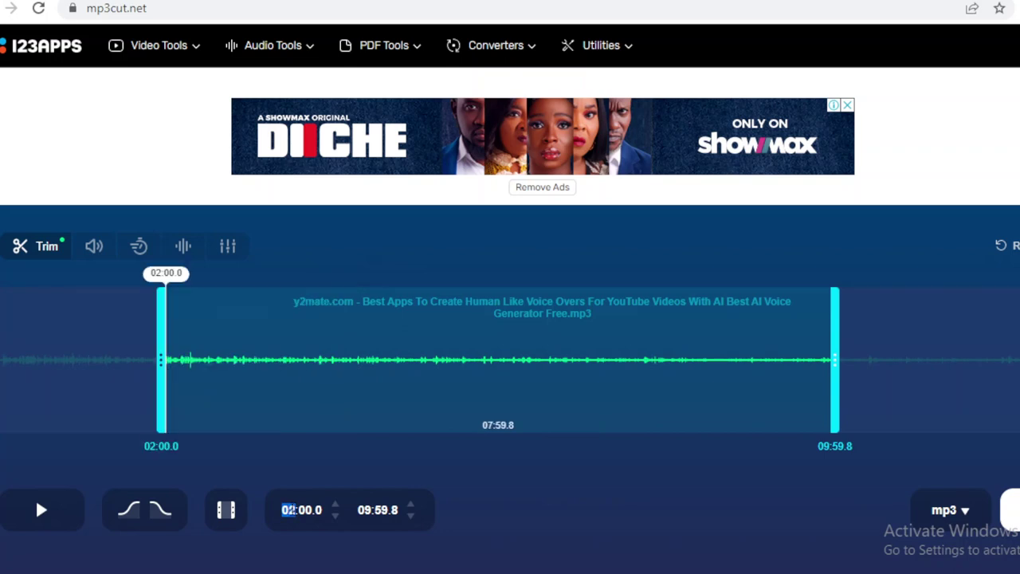
key(Down)
key(Down)
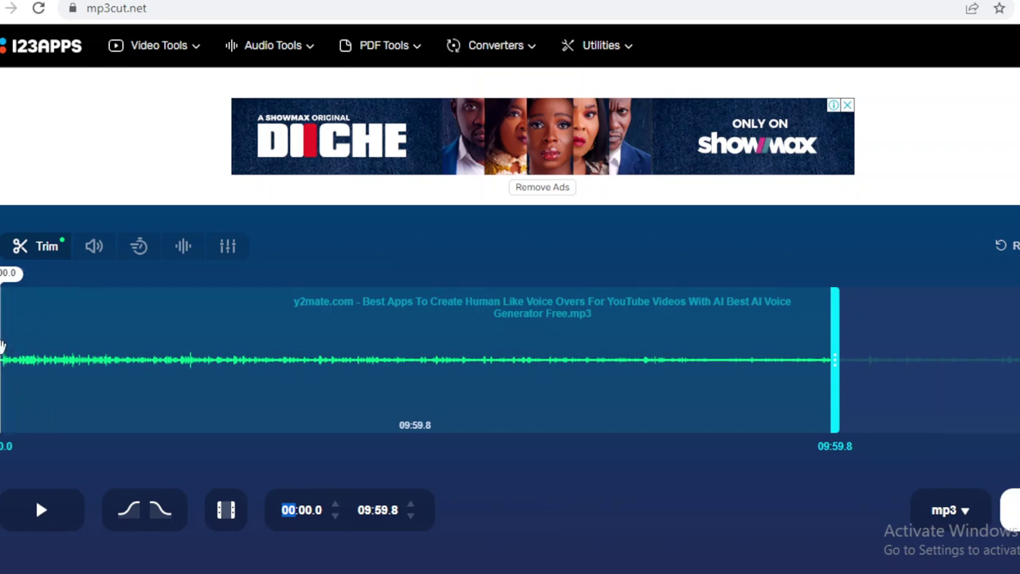
Trim the selection to 00:00.0–07:01.7 with the time fields and handles, then cut it.
mouse_move(11, 344)
mouse_down()
mouse_move(175, 340)
mouse_move(0, 343)
mouse_up()
double_click(382, 510)
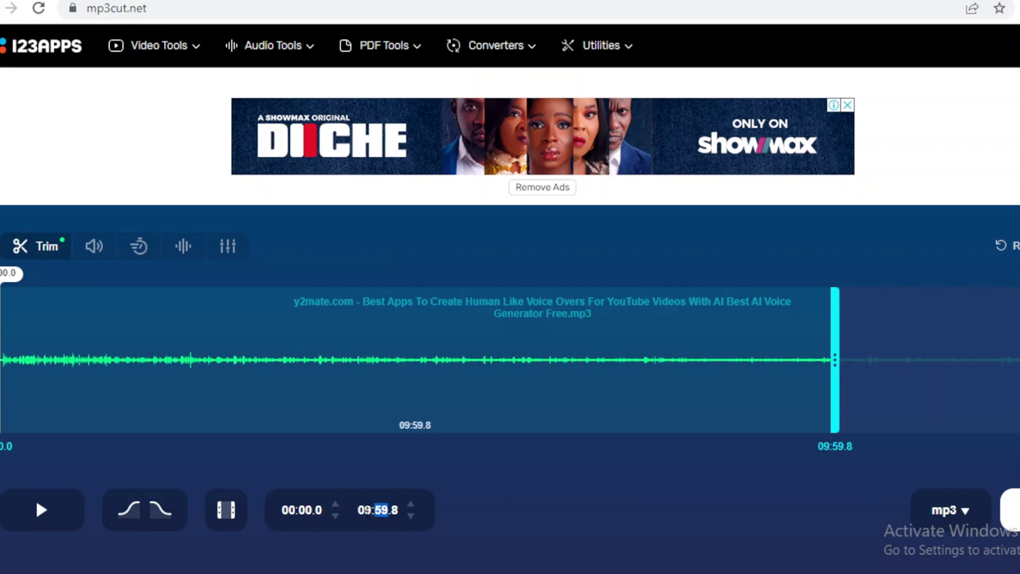
double_click(365, 510)
text(05)
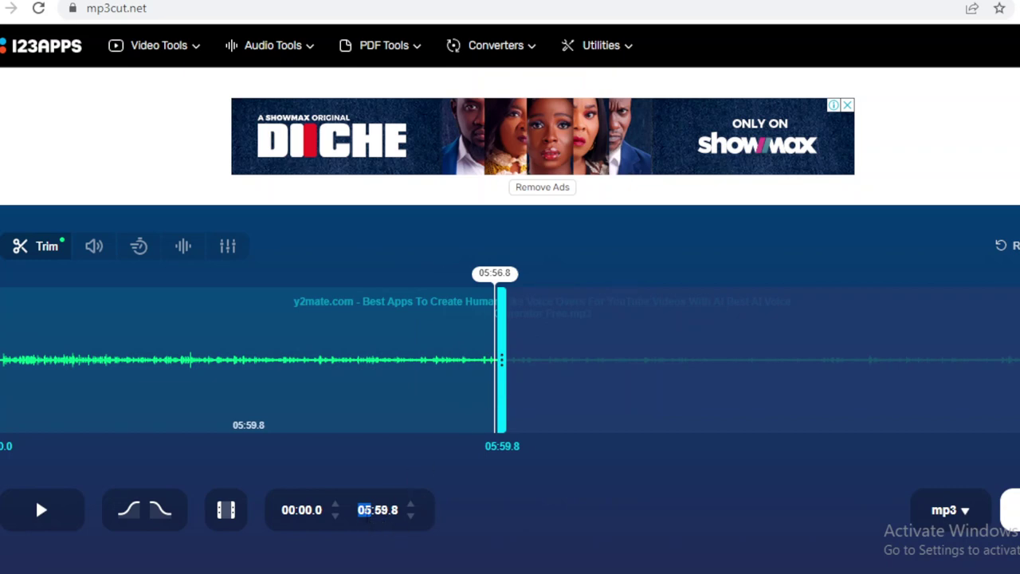
text(9)
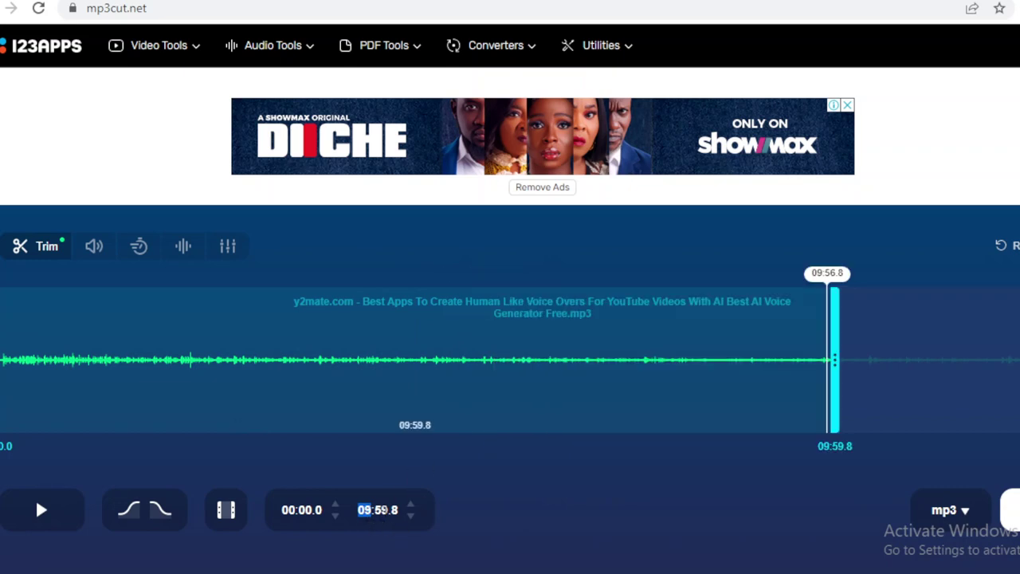
click(395, 510)
text(0)
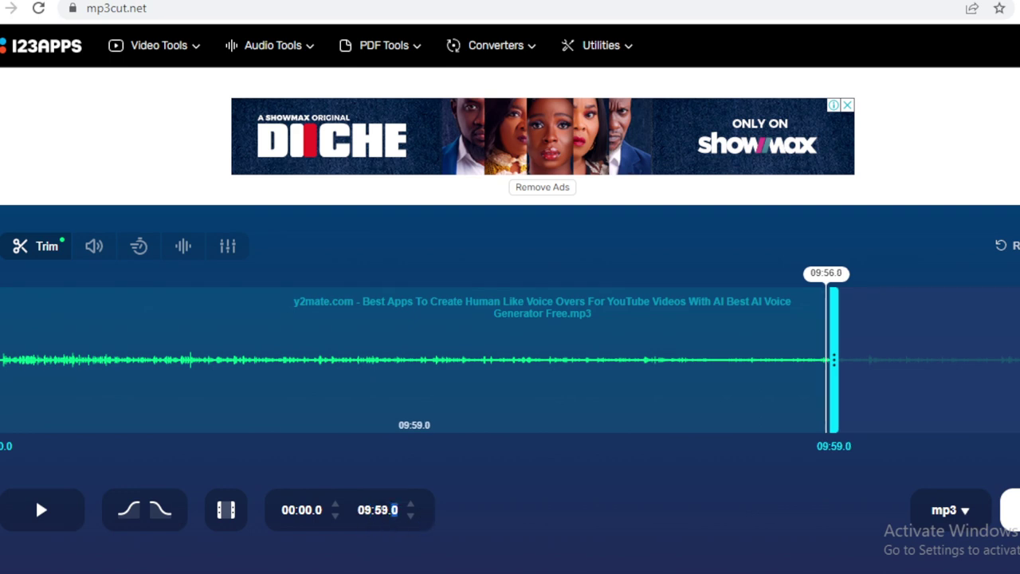
click(384, 510)
drag(838, 342, 588, 348)
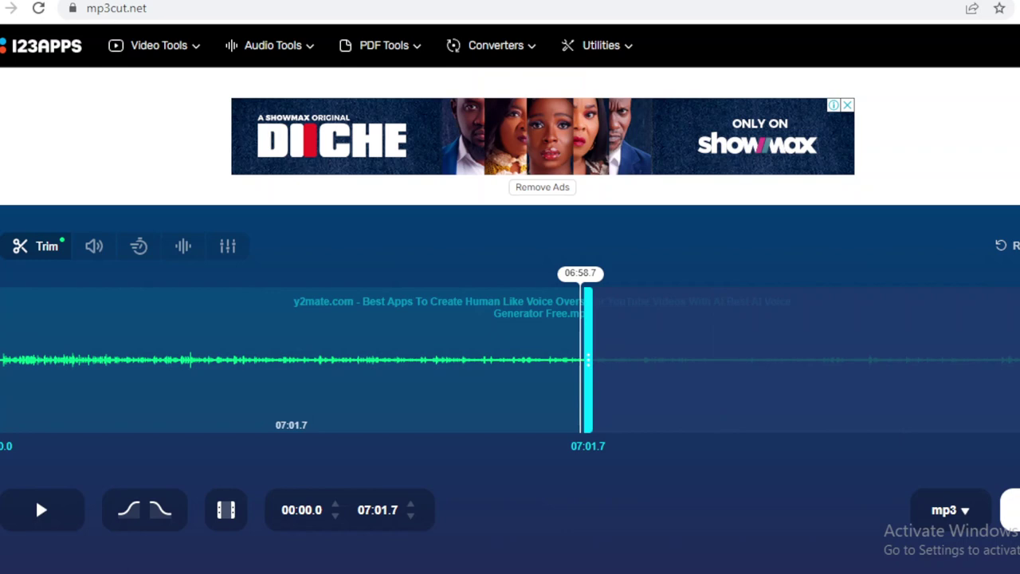
click(1011, 510)
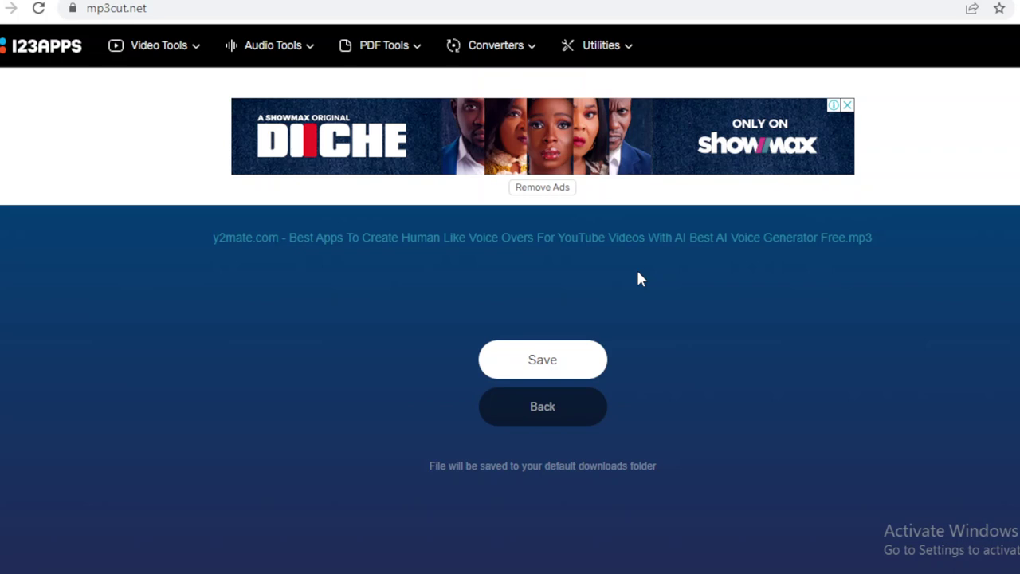
scroll(510, 302, down, 9)
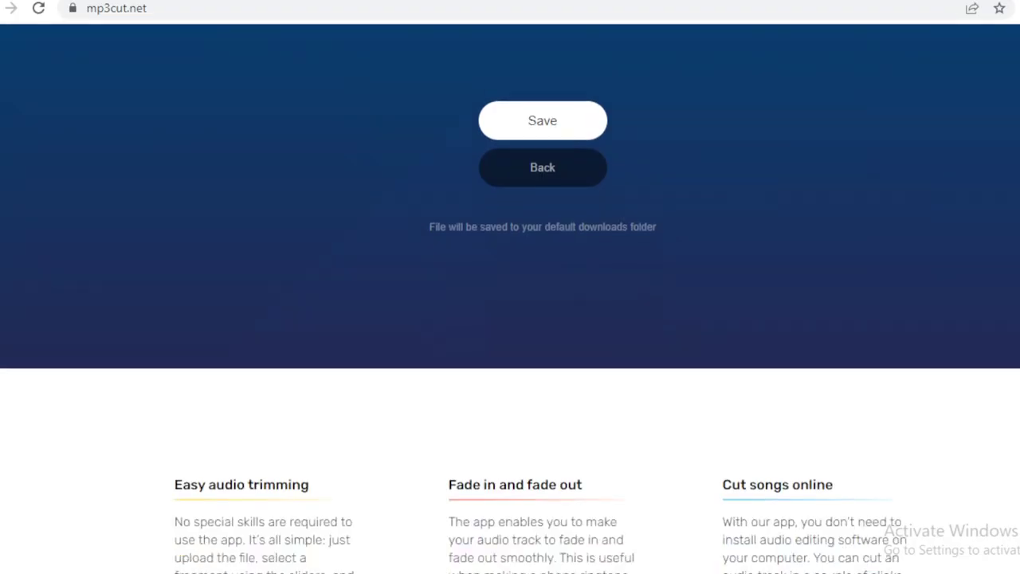
scroll(510, 319, down, 7)
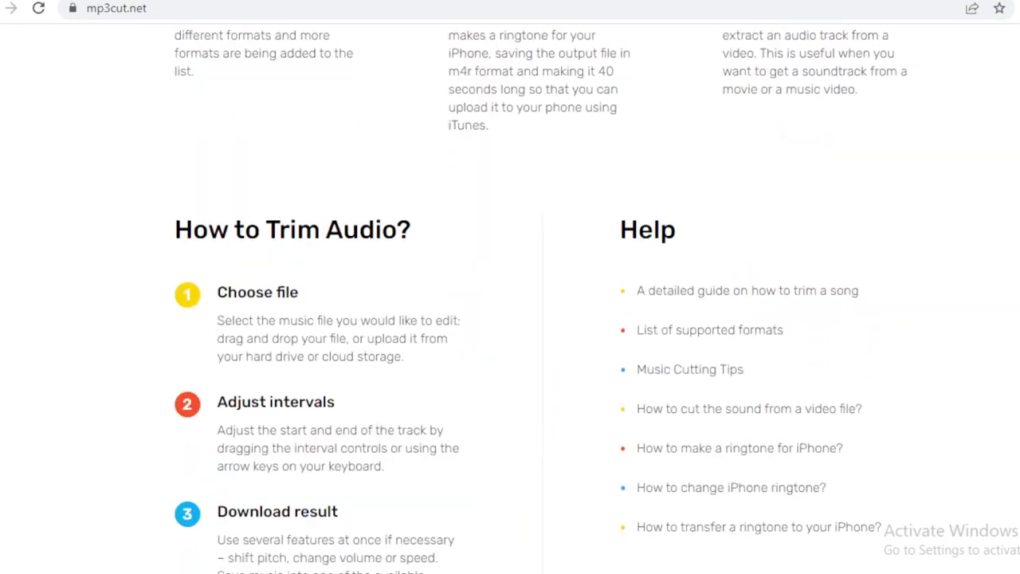
scroll(510, 319, up, 9)
scroll(510, 319, up, 6)
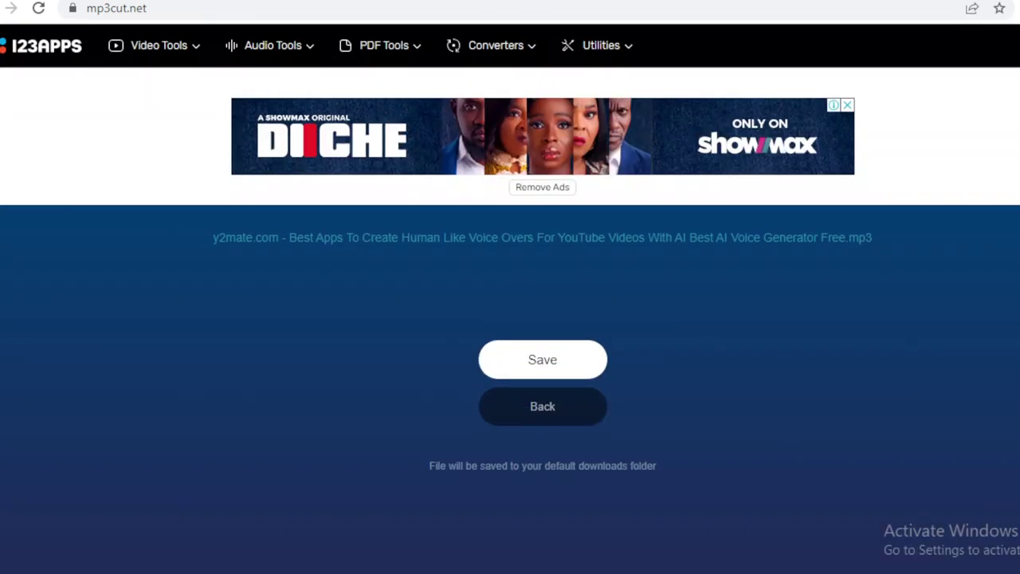
scroll(510, 319, down, 5)
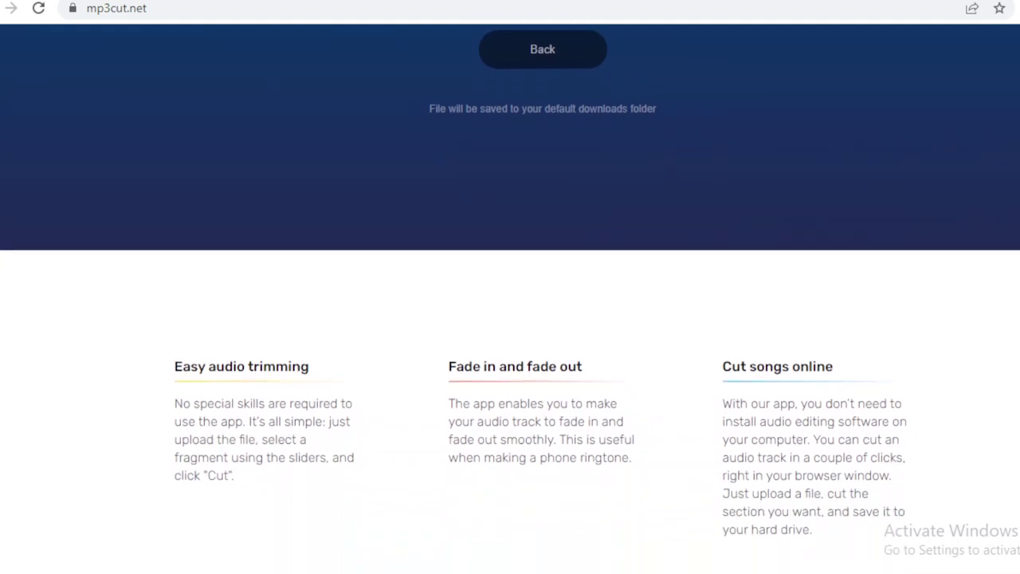
scroll(511, 318, down, 5)
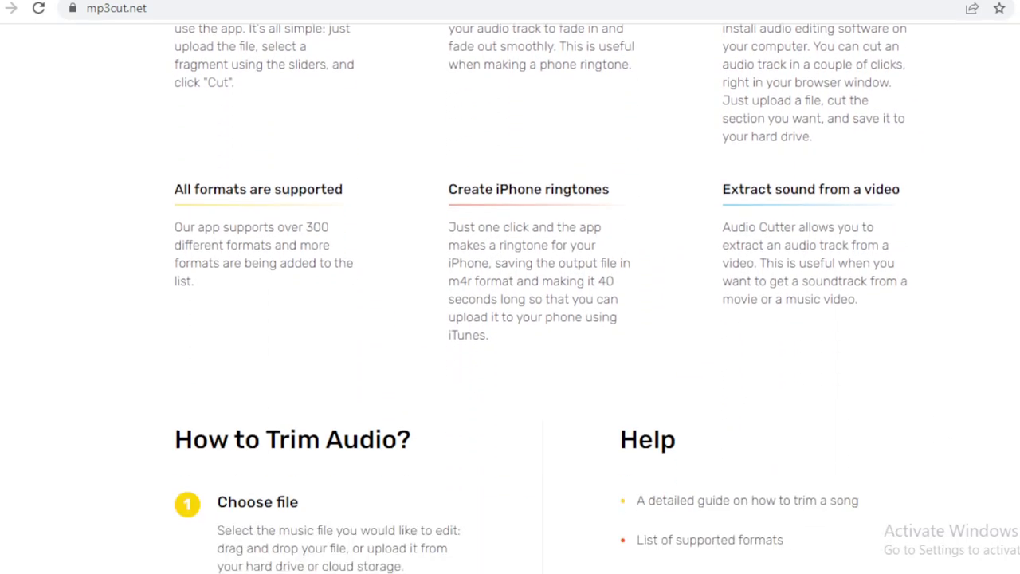
scroll(510, 319, down, 3)
scroll(510, 319, down, 4)
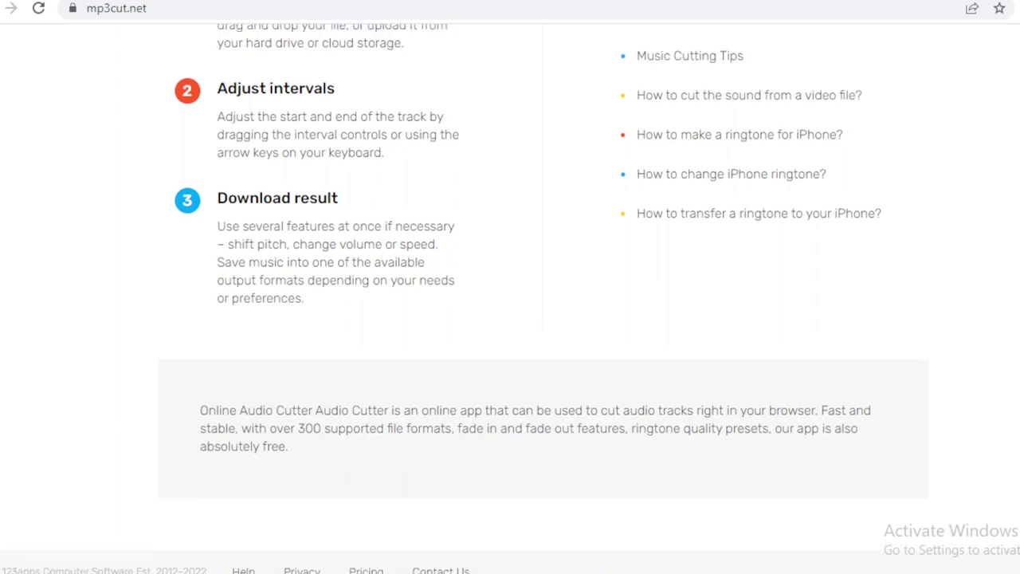
scroll(510, 319, up, 15)
scroll(510, 318, up, 3)
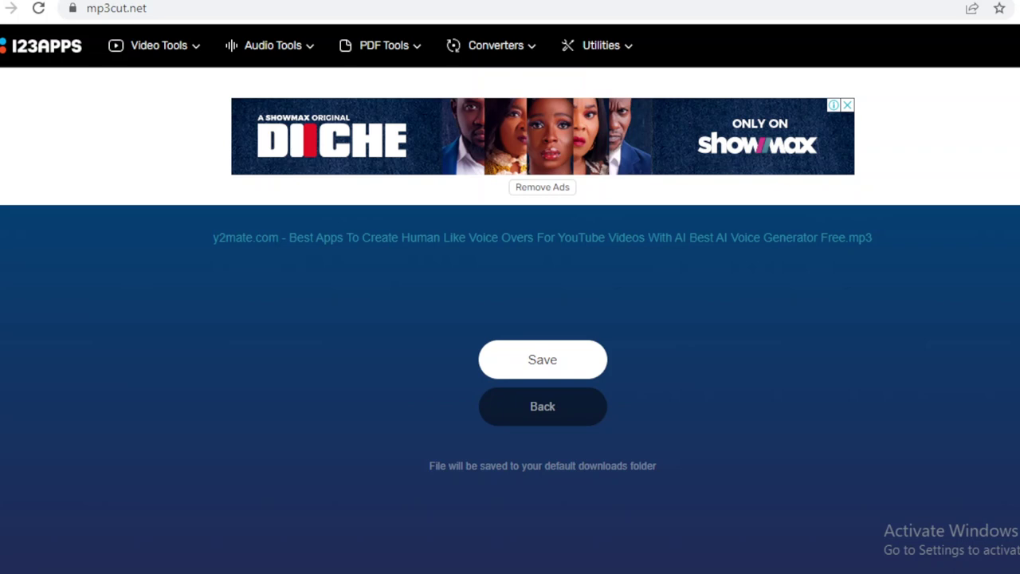
Save the 6.43 MB trimmed mp3 and confirm it in the Downloads folder.
click(542, 369)
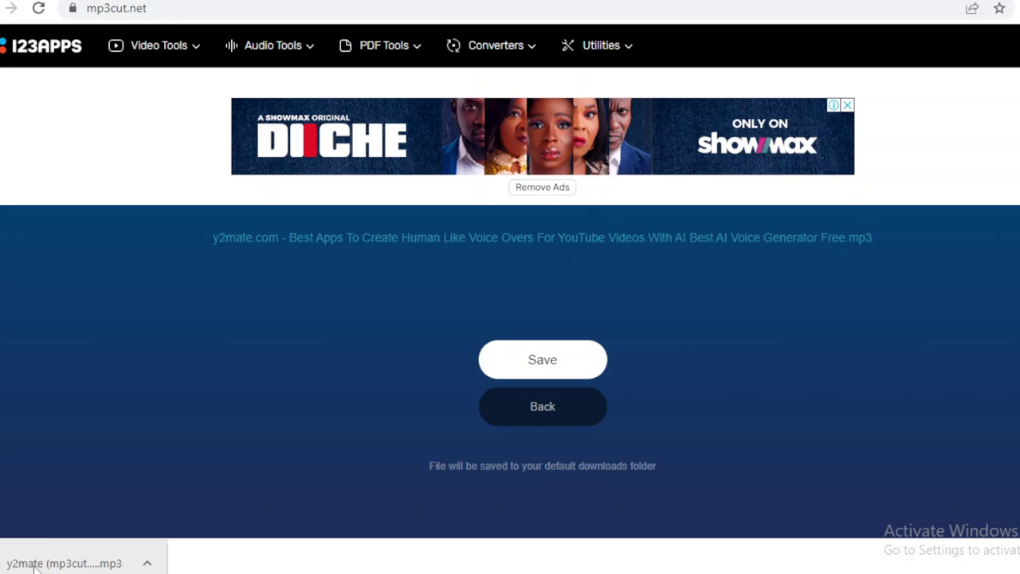
right_click(34, 568)
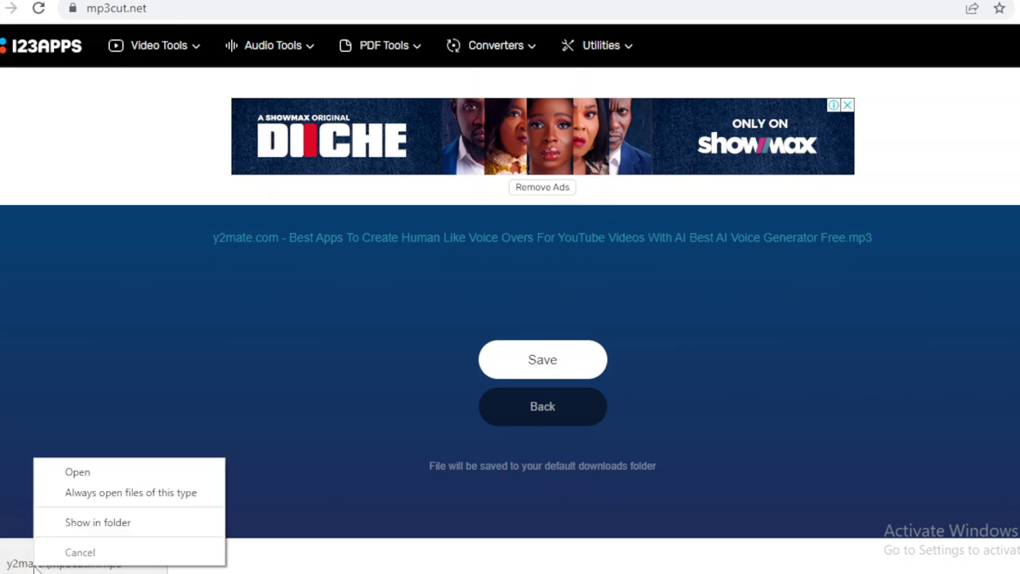
click(111, 522)
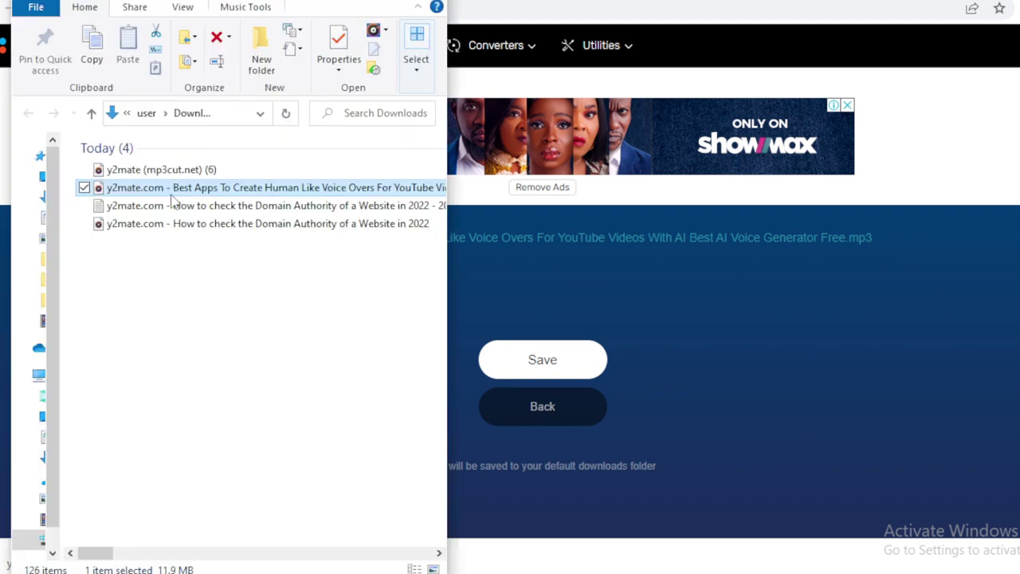
click(192, 169)
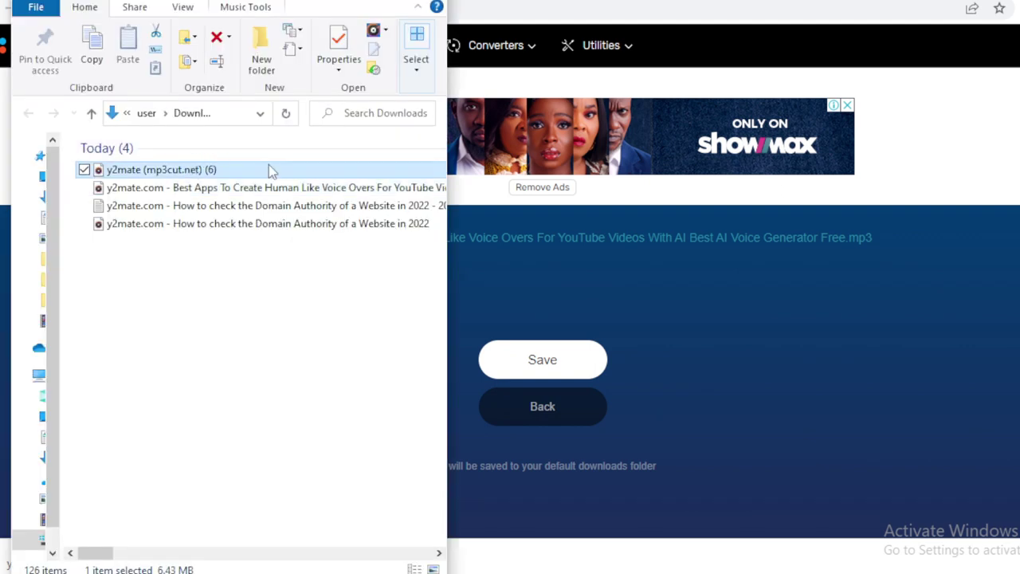
click(946, 129)
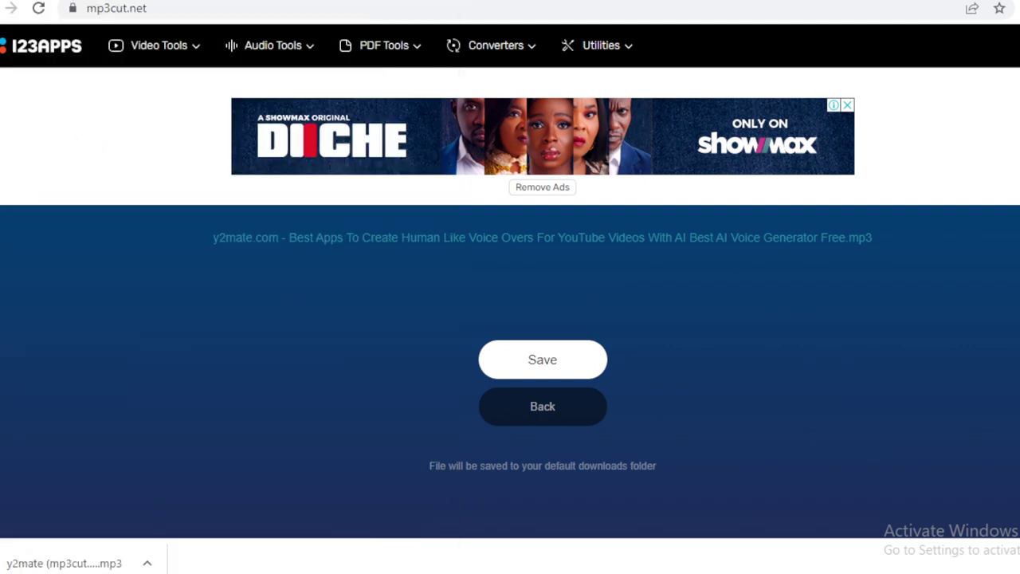
key(ctrl+Tab)
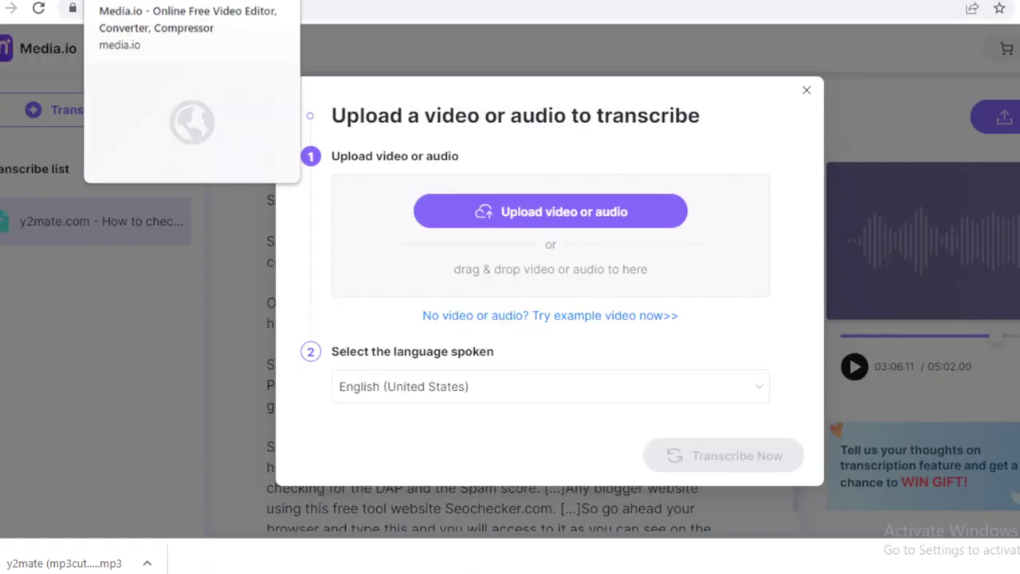
Close Media.io's upload dialog and scroll the Domain Authority transcript back to its title.
key(ctrl+Tab)
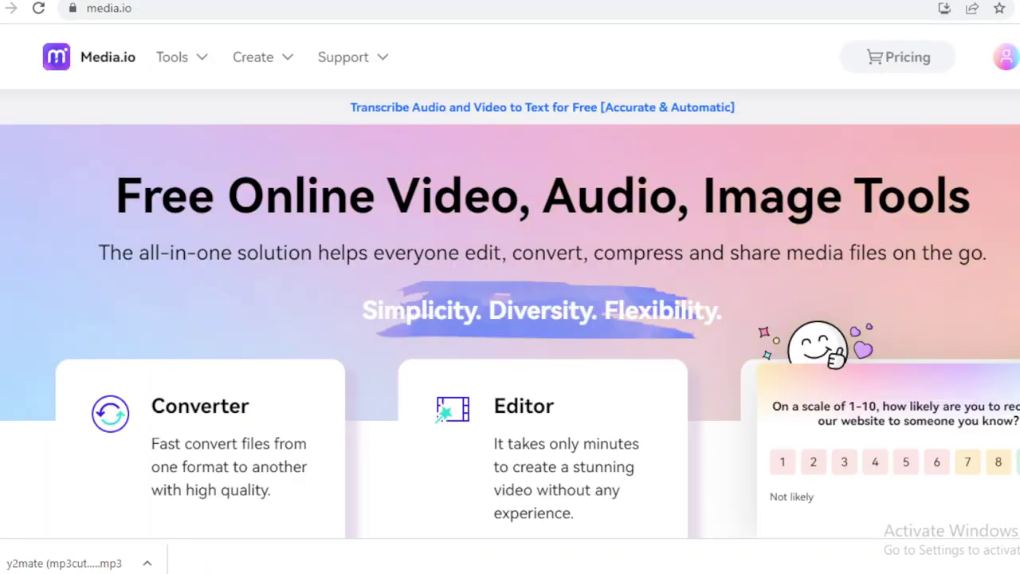
key(ctrl+Tab)
key(ctrl+Tab)
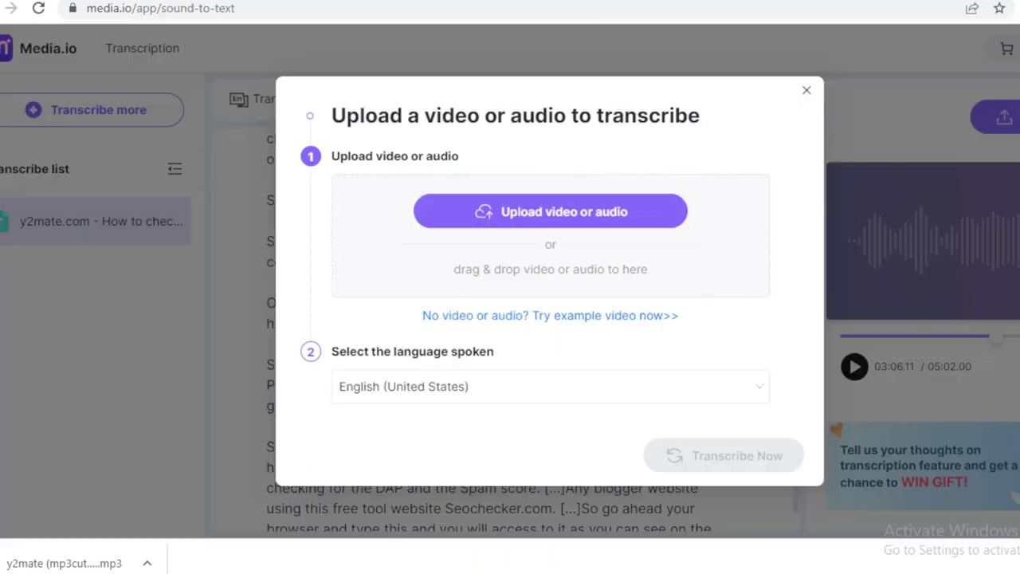
click(808, 92)
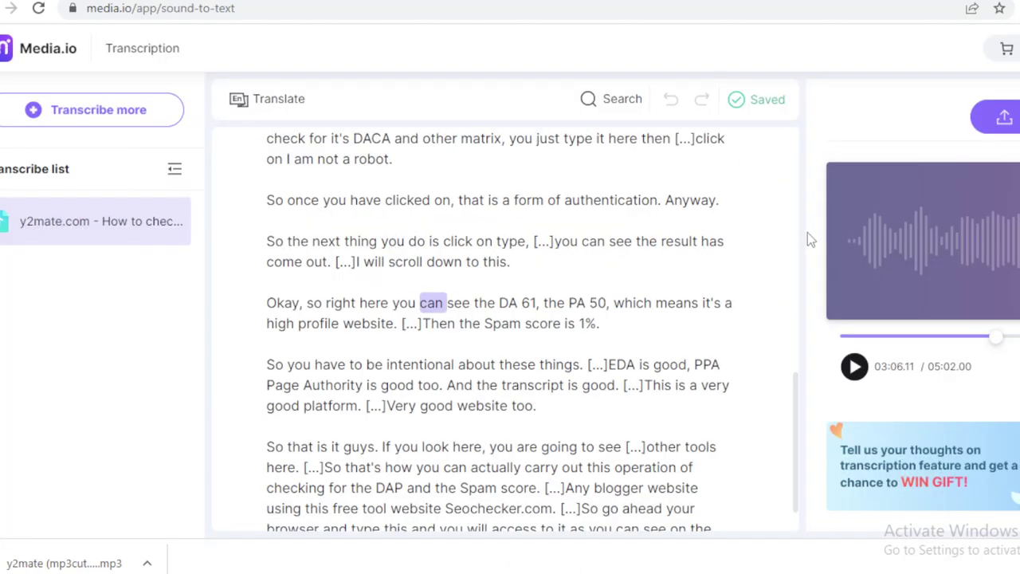
drag(795, 394, 787, 131)
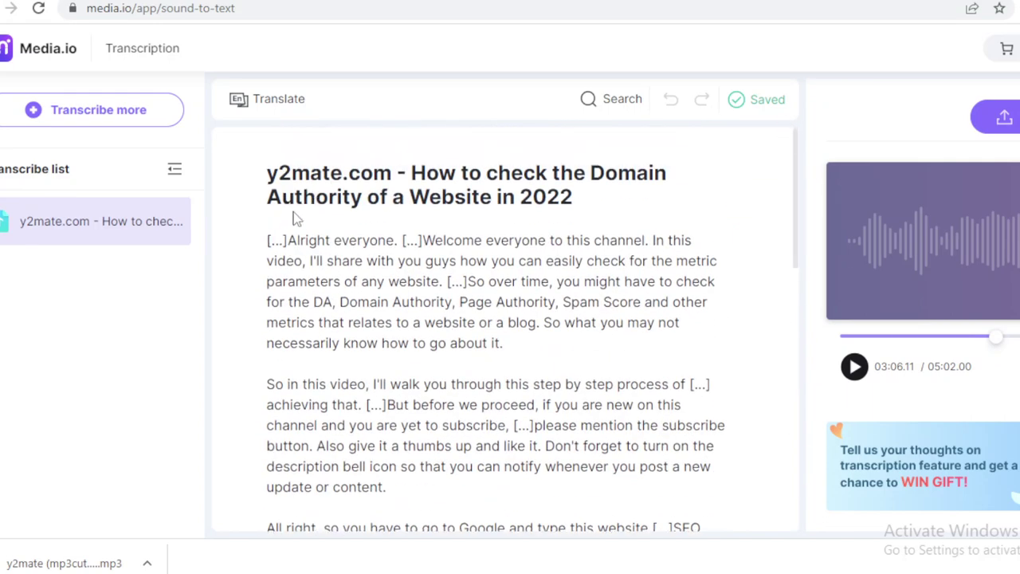
click(94, 110)
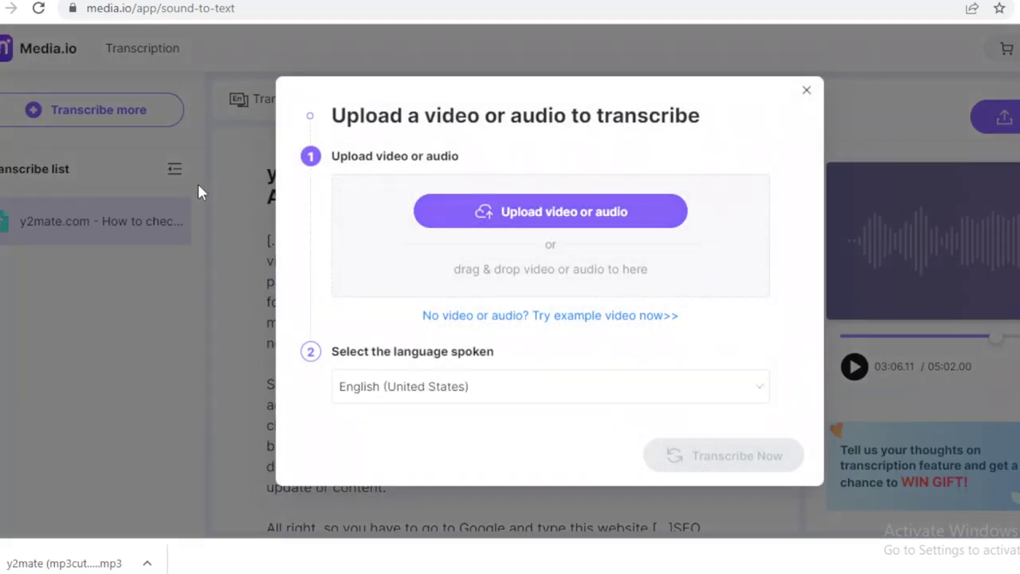
click(806, 90)
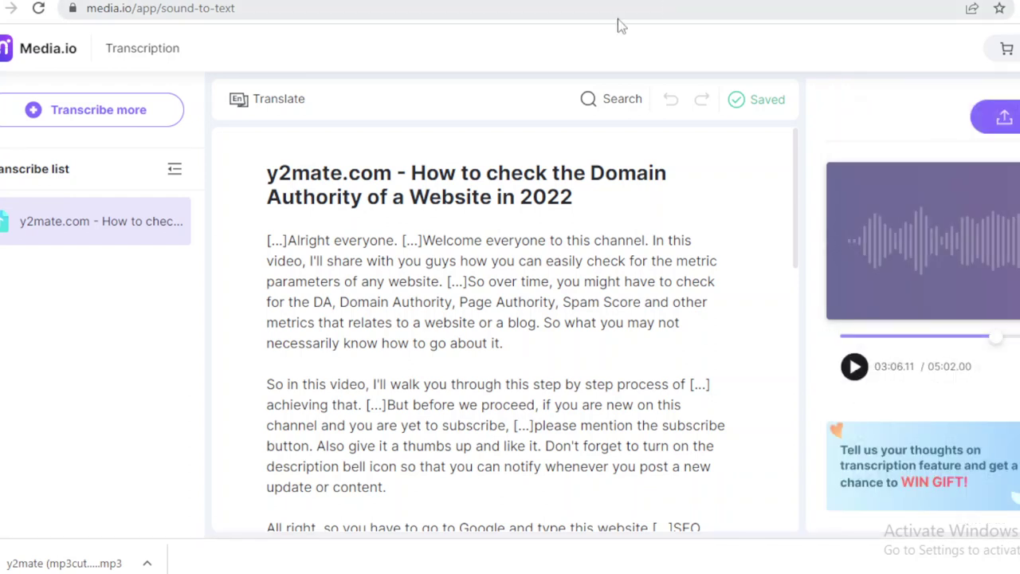
key(ctrl+Tab)
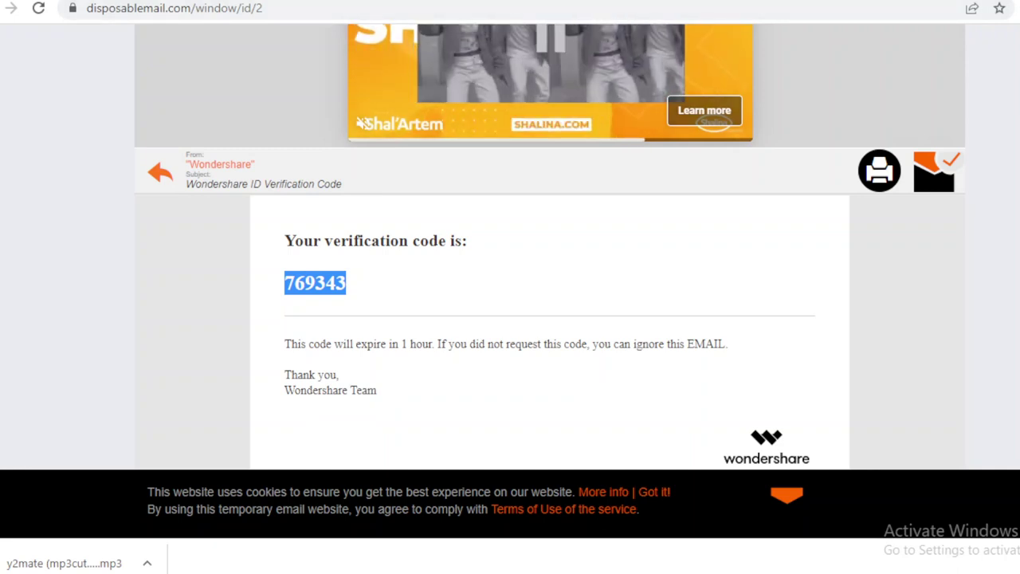
Return to the Media.io tab and sign out of the current account.
key(ctrl+shift+Tab)
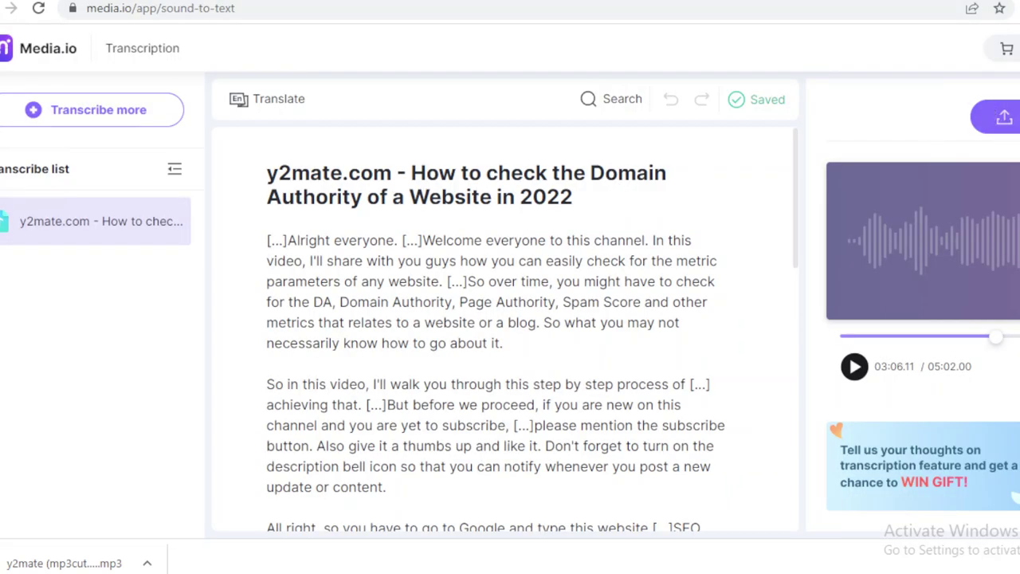
mouse_move(1019, 48)
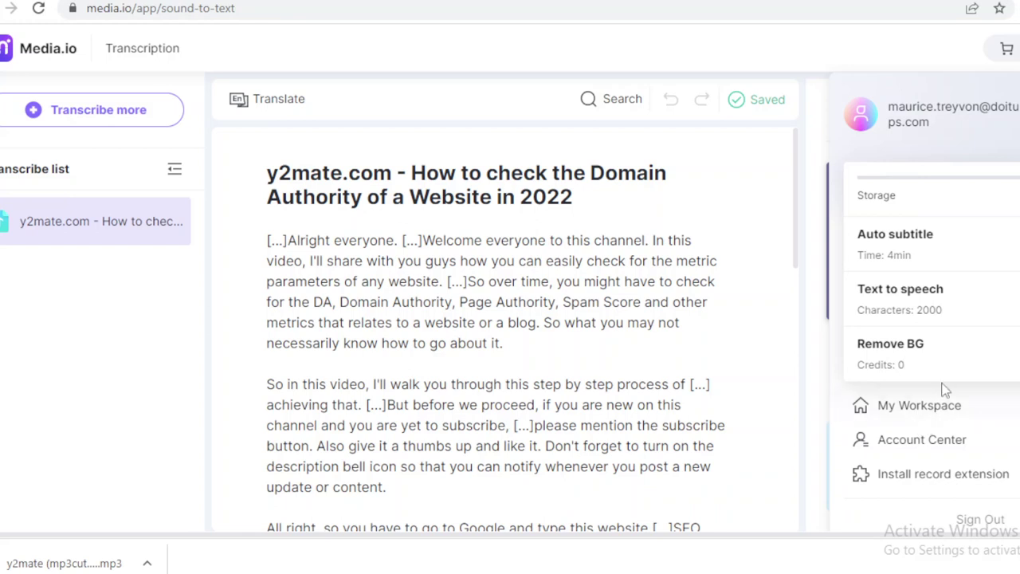
click(981, 521)
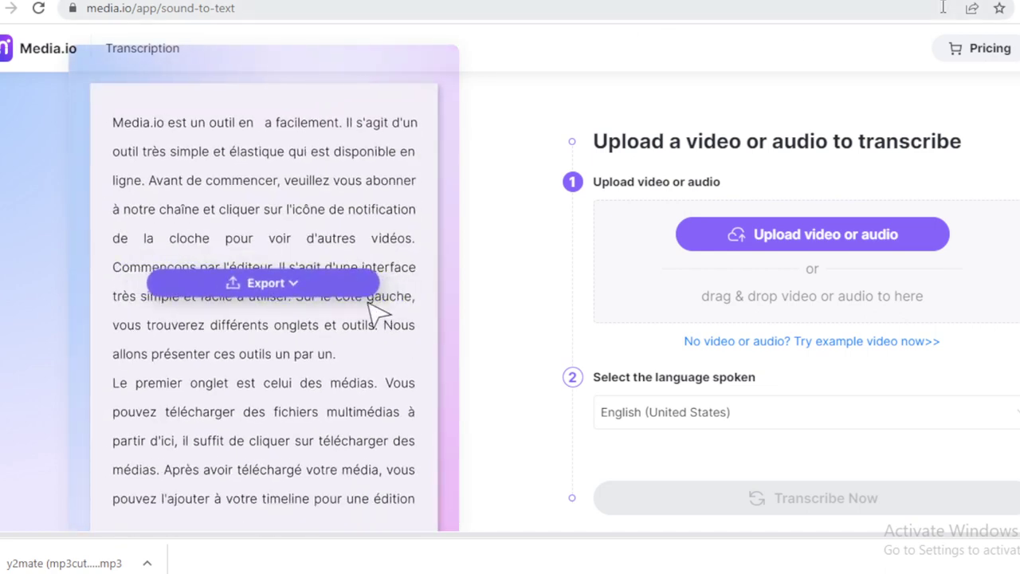
Play the auto transcription promo video, then close it.
scroll(893, 244, down, 1)
scroll(510, 278, up, 1)
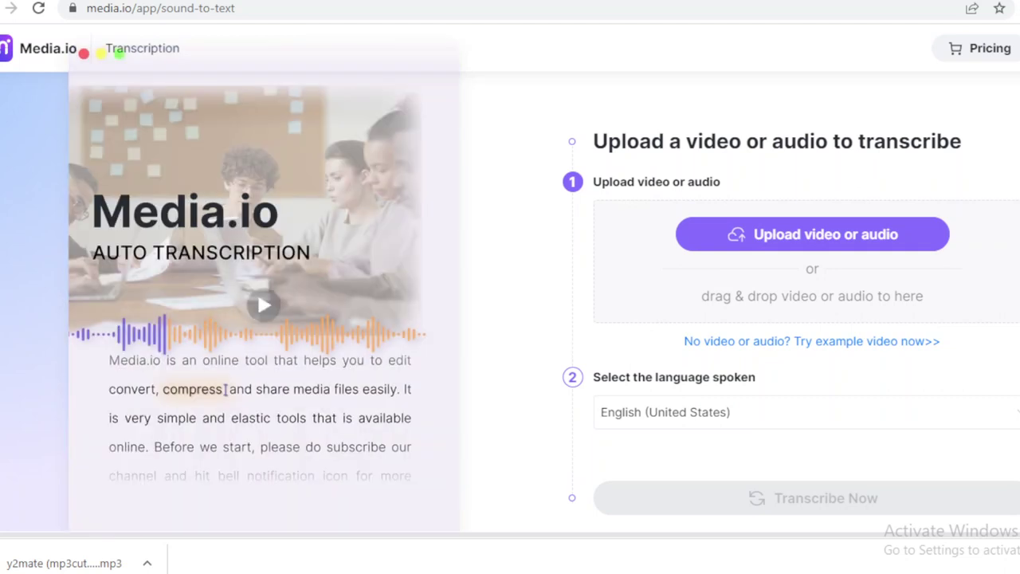
click(263, 305)
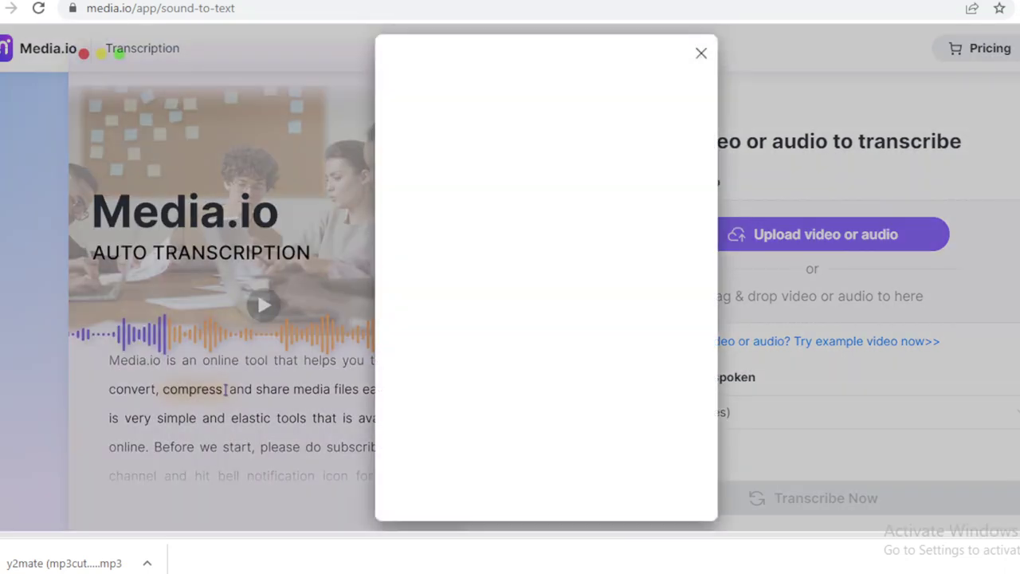
click(702, 56)
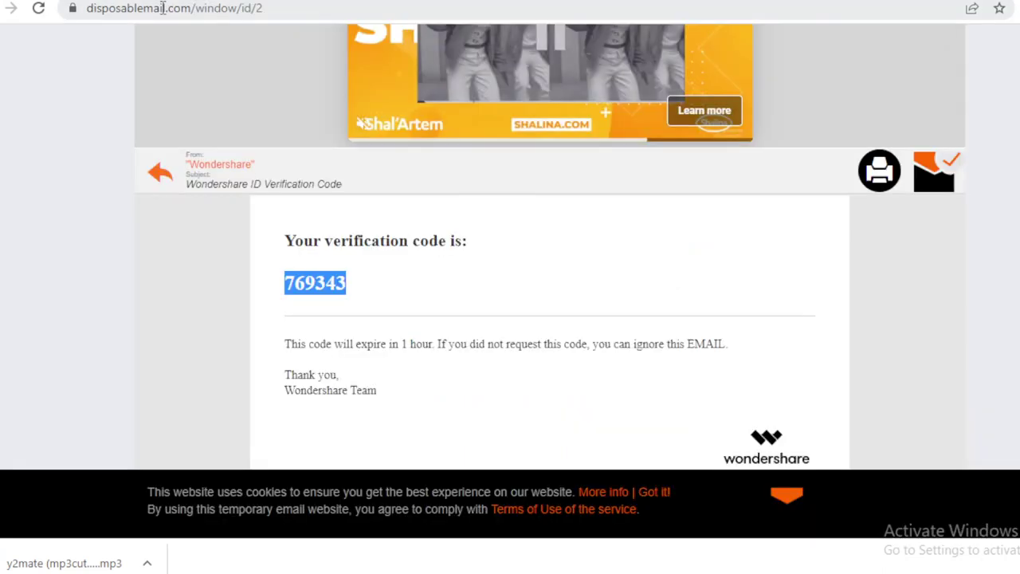
Load the disposablemail.com home page, delete the current temporary address, and dismiss the ad.
drag(192, 8, 433, 9)
key(BackSpace)
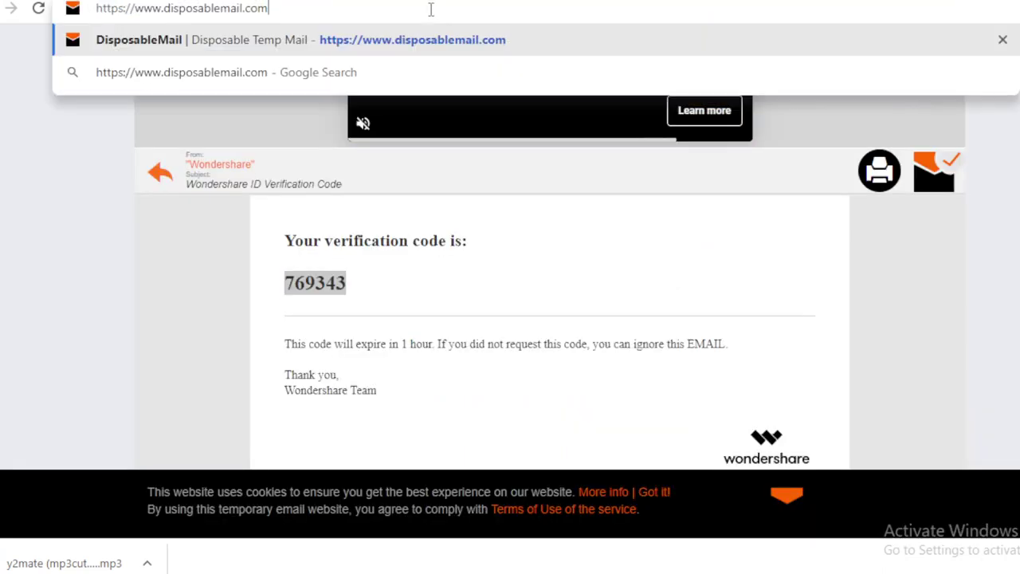
key(Return)
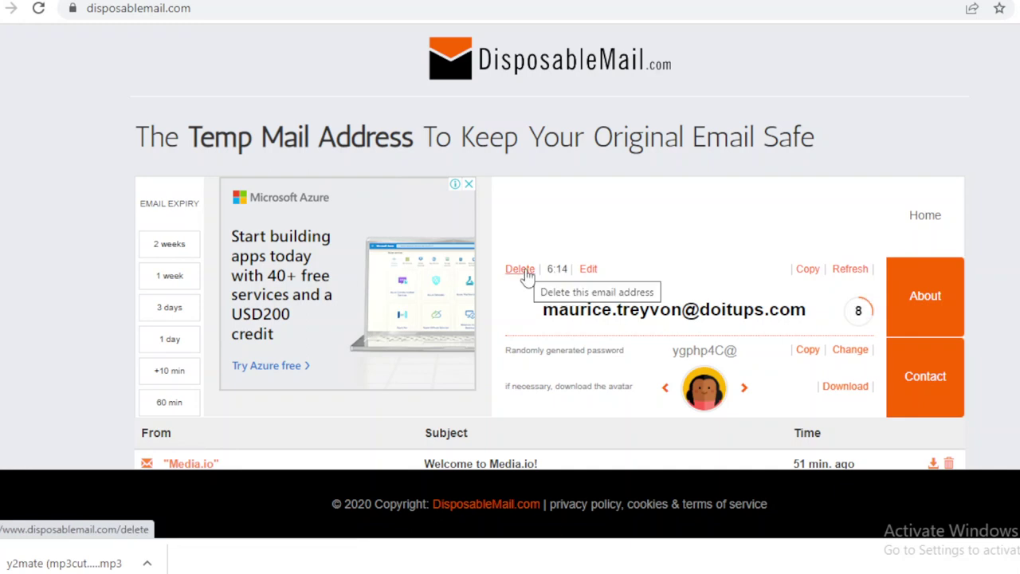
click(519, 270)
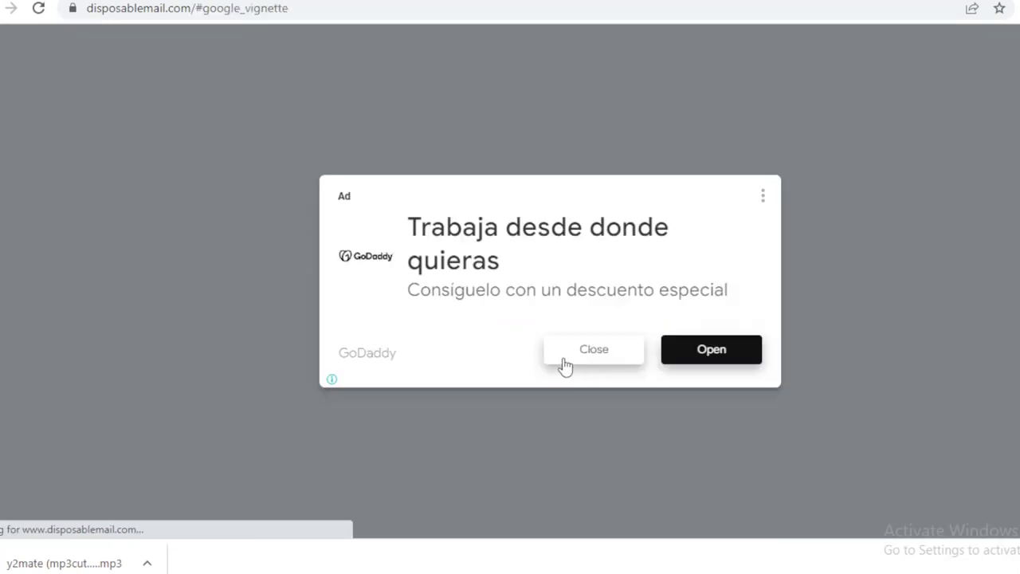
click(564, 360)
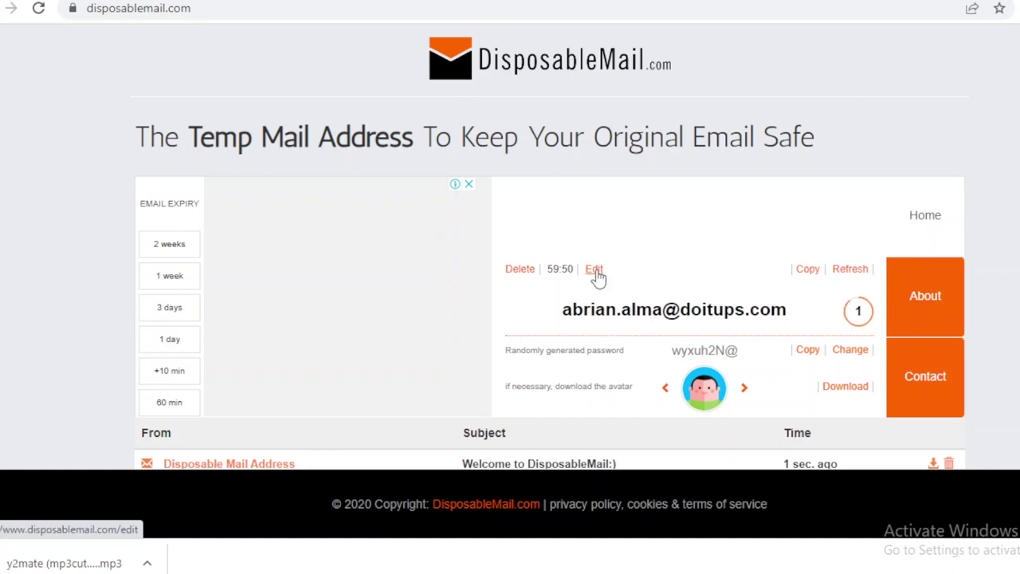
Type a custom username for the new temporary address, correcting the typos.
click(595, 270)
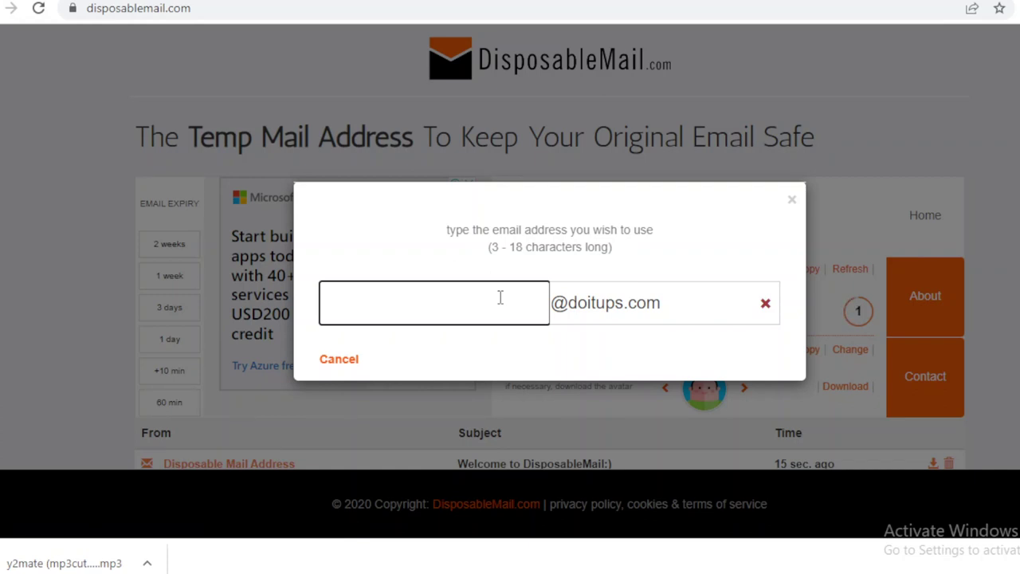
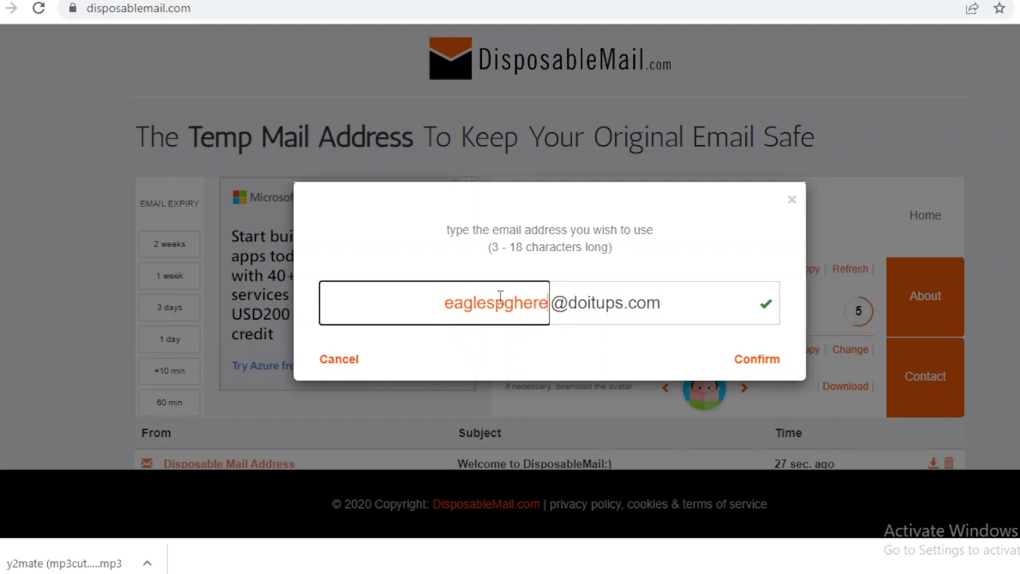
key(Left)
key(Left)
key(Left)
key(Left)
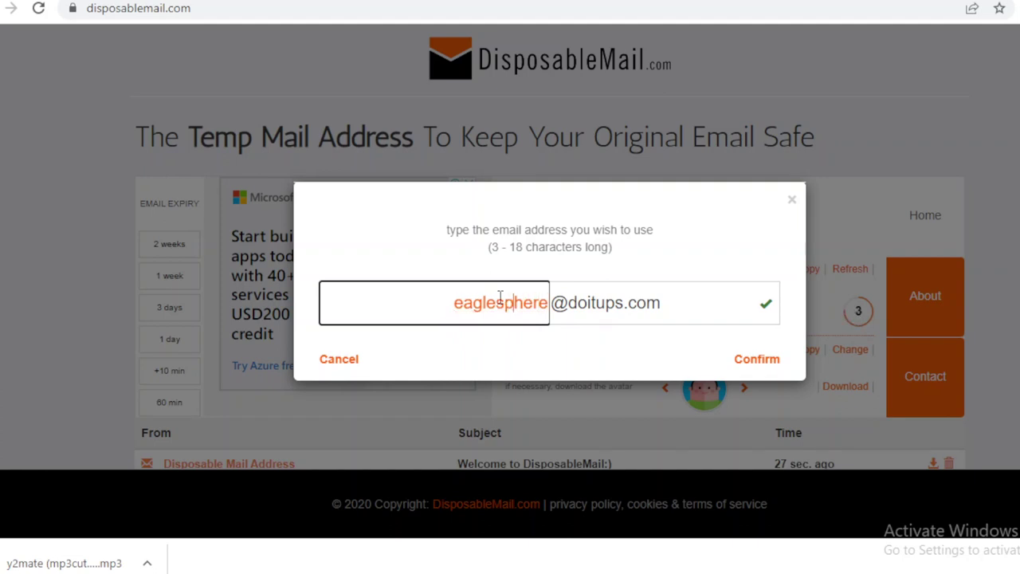
key(Right)
key(Right)
key(Right)
key(Right)
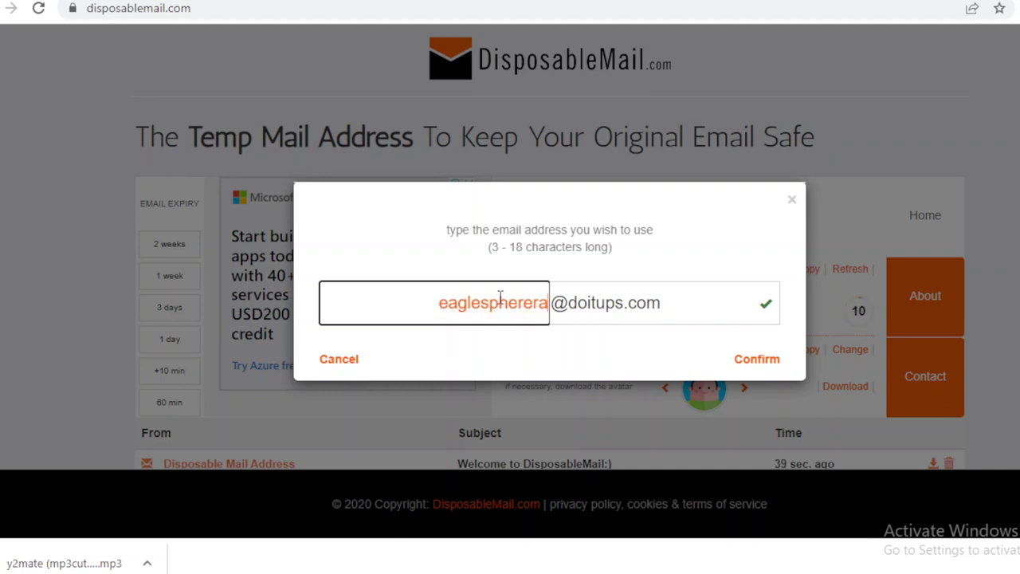
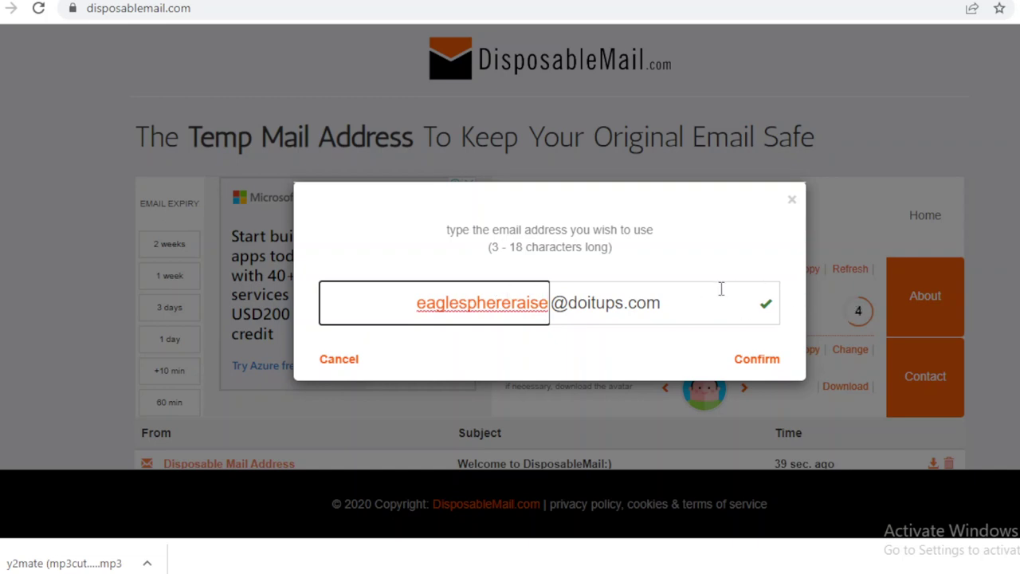
double_click(642, 305)
triple_click(642, 305)
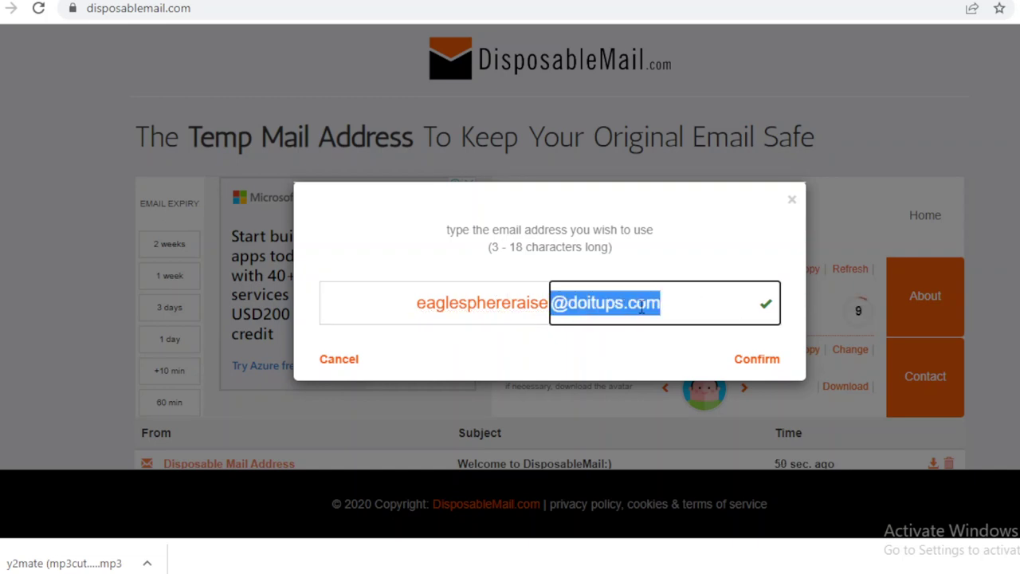
click(482, 338)
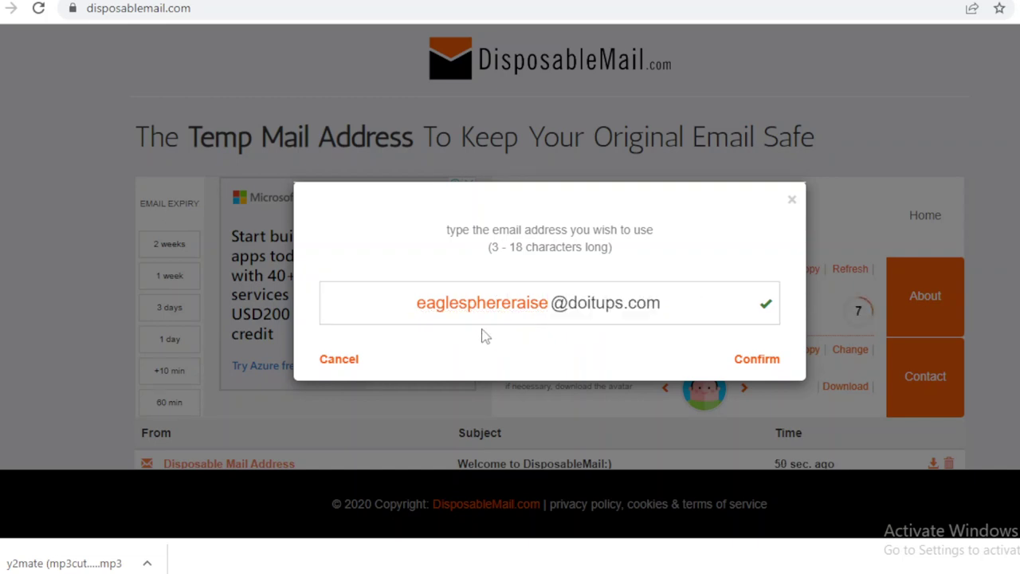
click(467, 303)
double_click(467, 303)
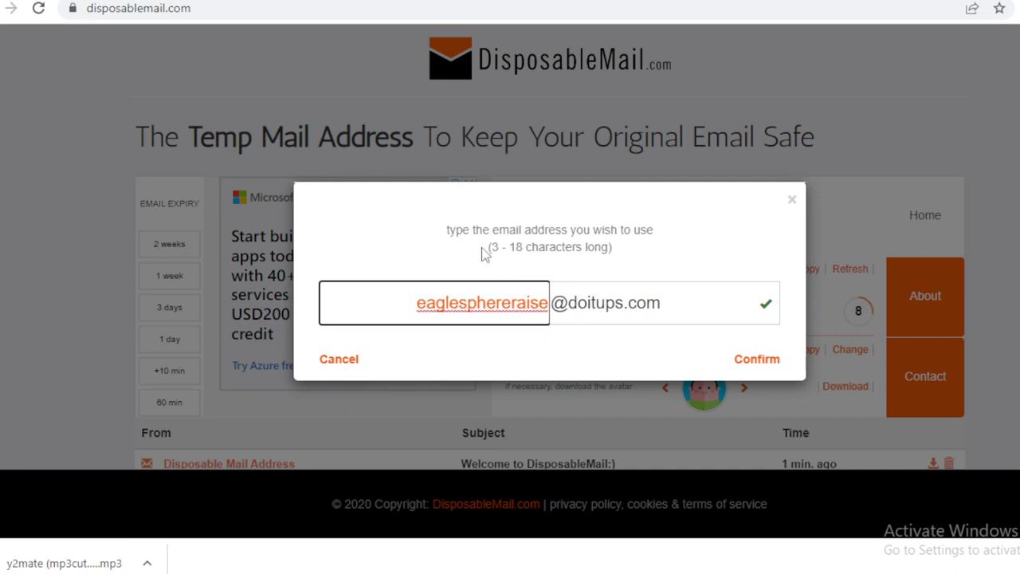
drag(487, 249, 634, 249)
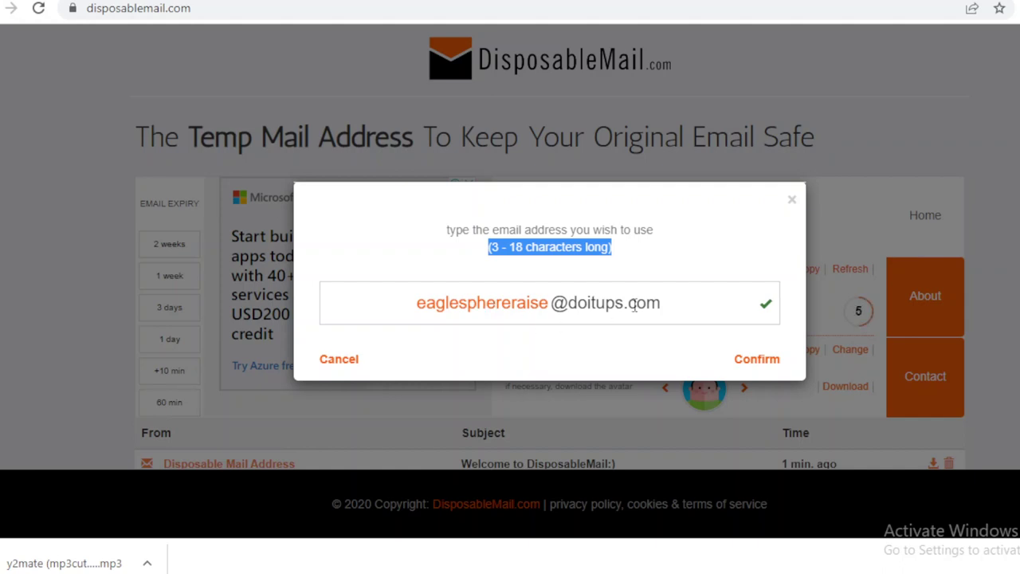
click(759, 363)
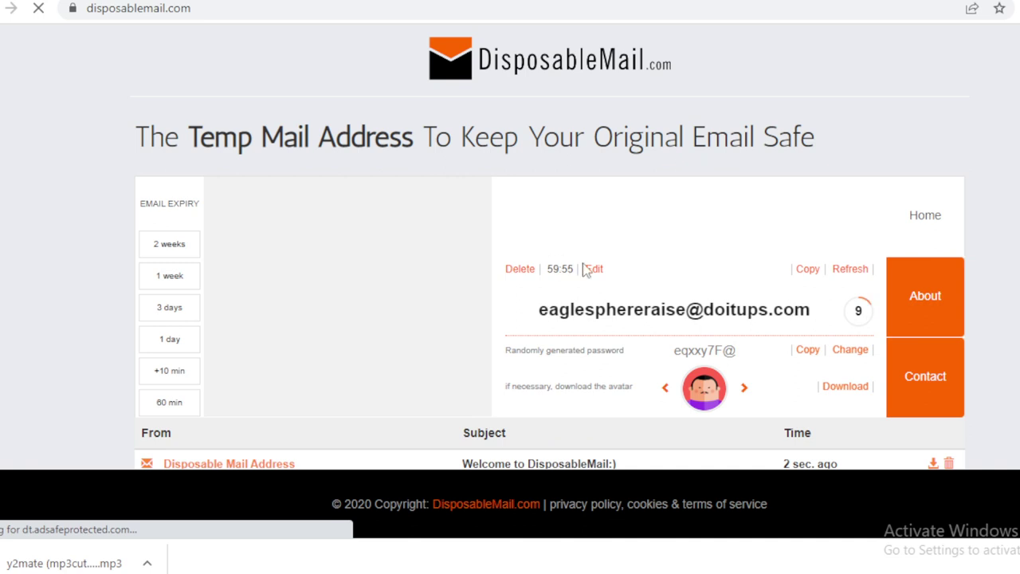
Copy the temporary address and paste it into Media.io's Email field.
click(808, 269)
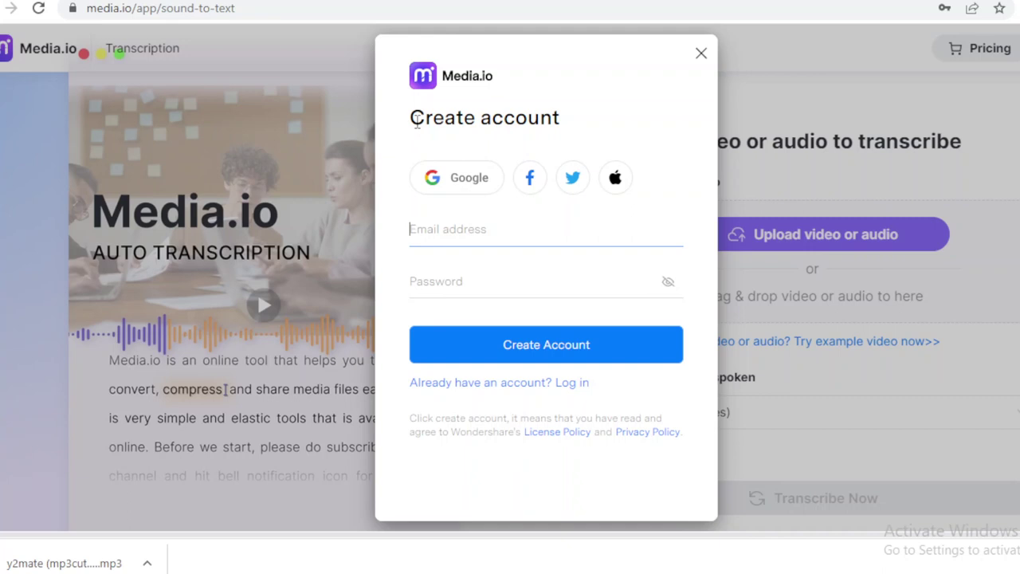
triple_click(417, 120)
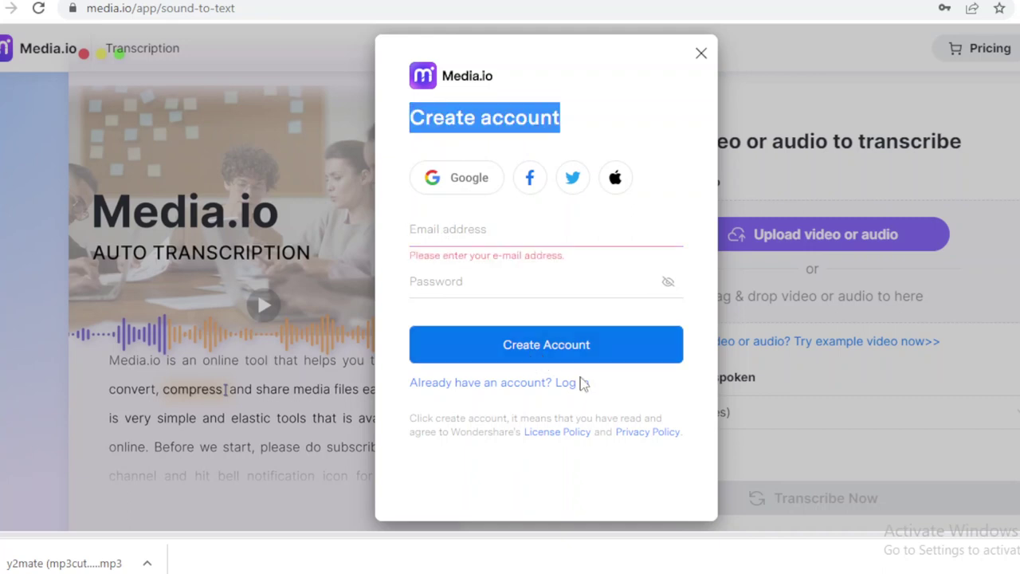
click(428, 229)
key(ctrl+v)
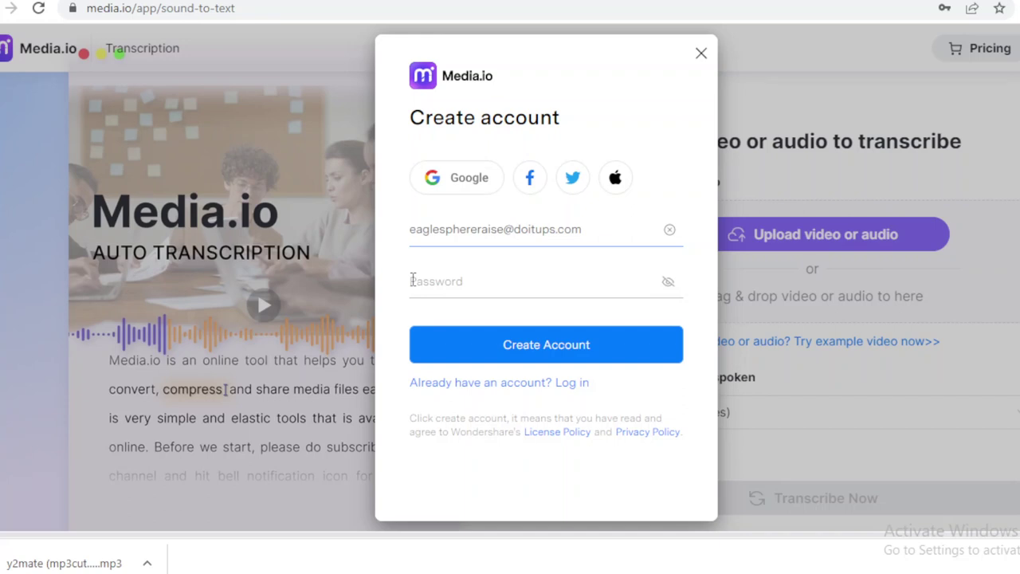
click(412, 279)
text(************)
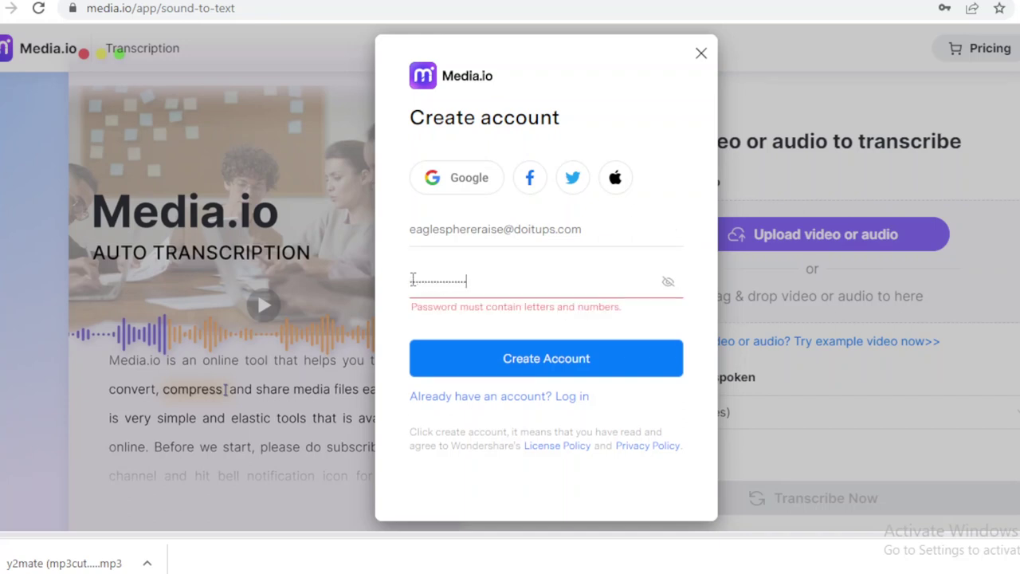
text(***)
drag(412, 307, 610, 323)
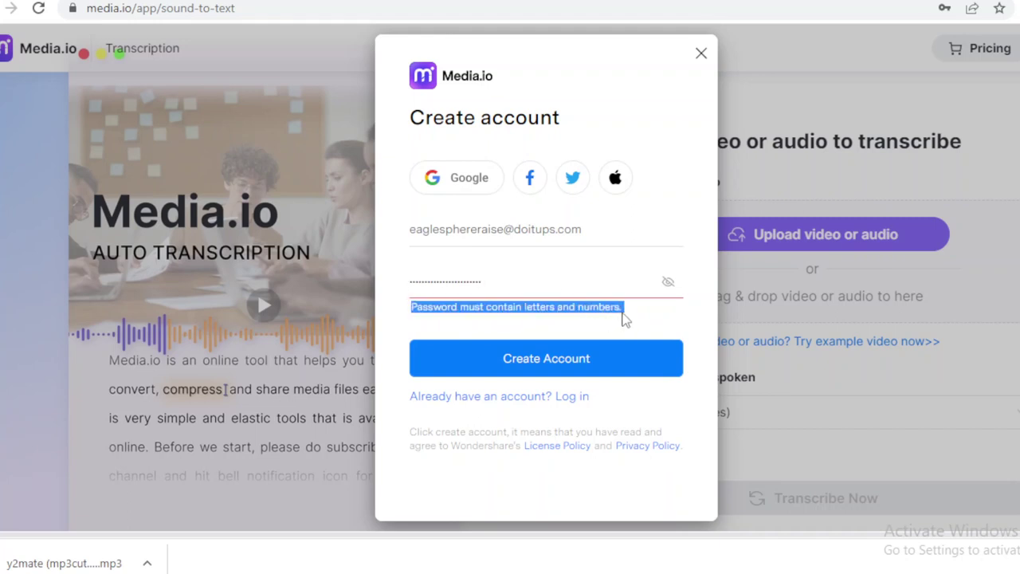
click(506, 276)
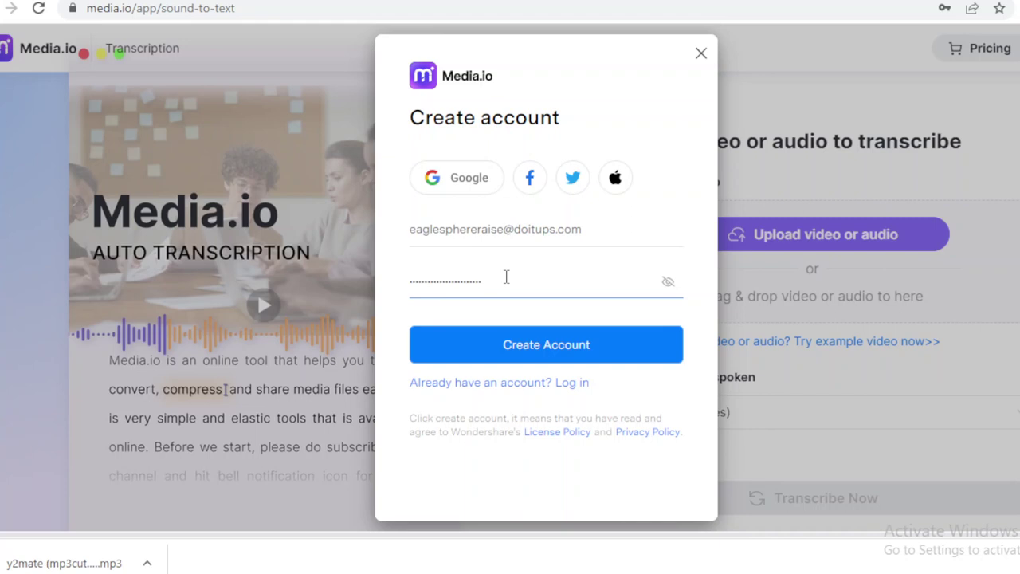
text(123456)
click(545, 347)
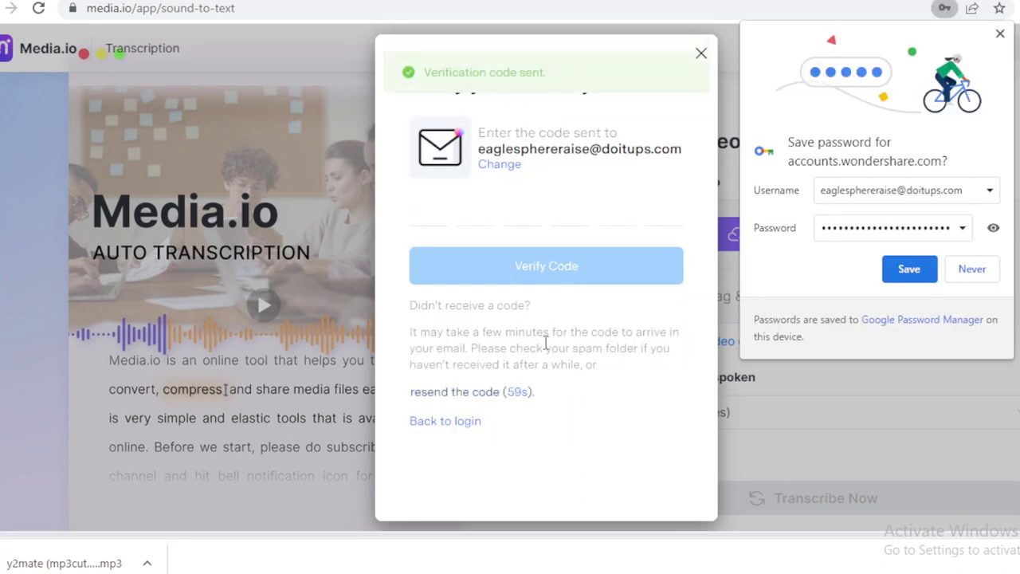
Save the new password in Chrome and go to the DisposableMail inbox.
click(910, 269)
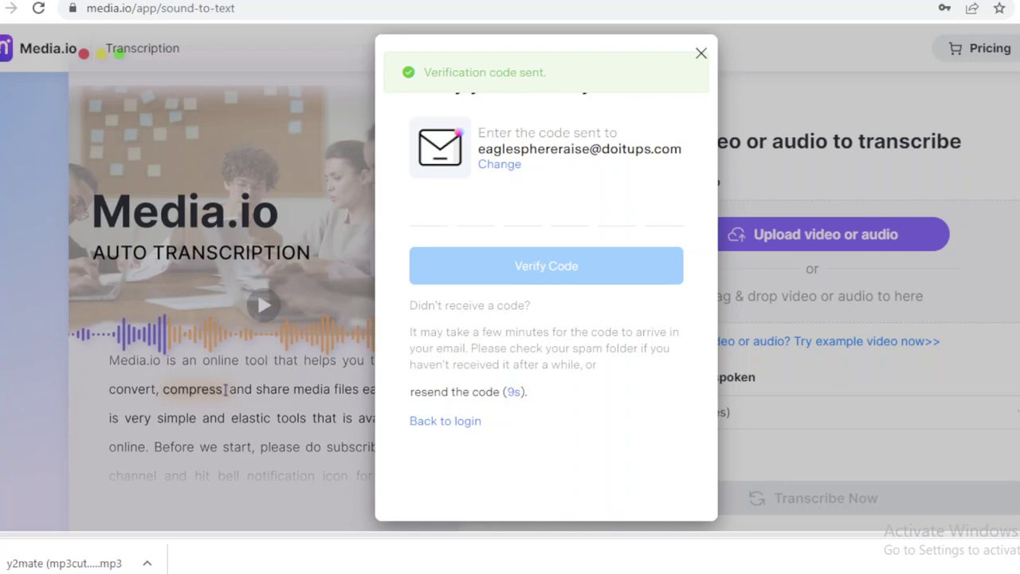
click(183, 1)
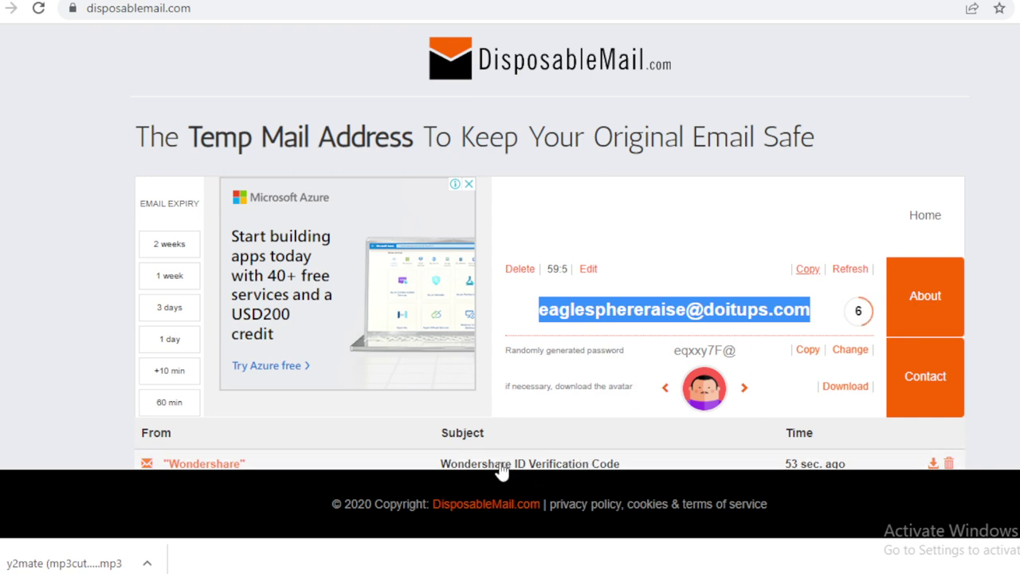
Copy the verification code from the Wondershare email and return to Media.io.
click(536, 465)
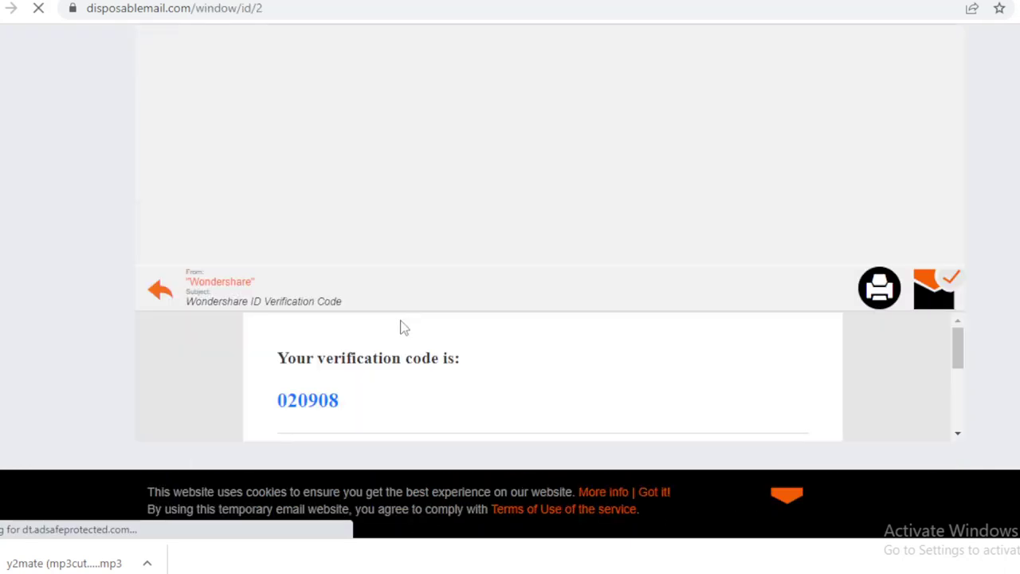
double_click(323, 400)
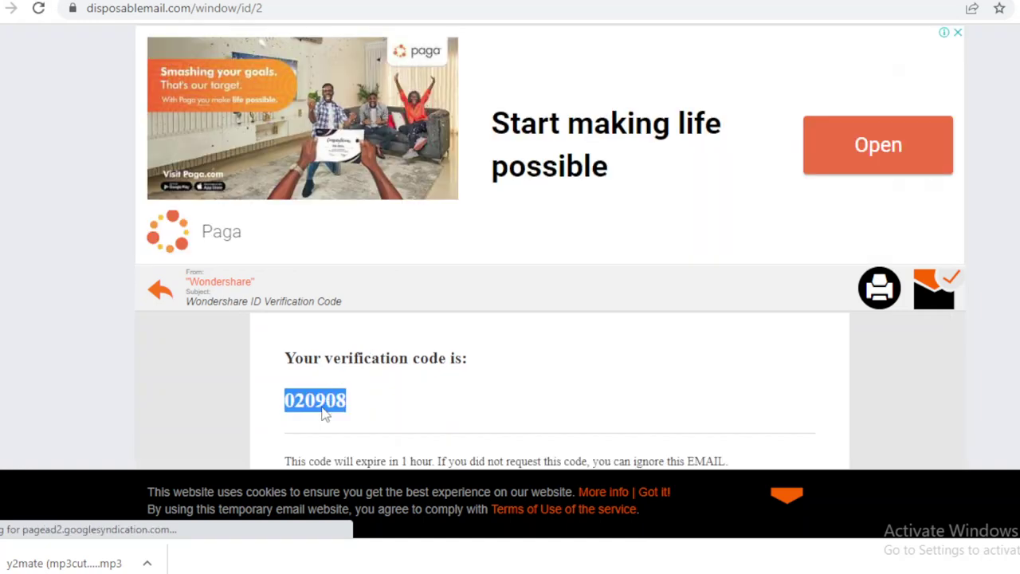
right_click(325, 413)
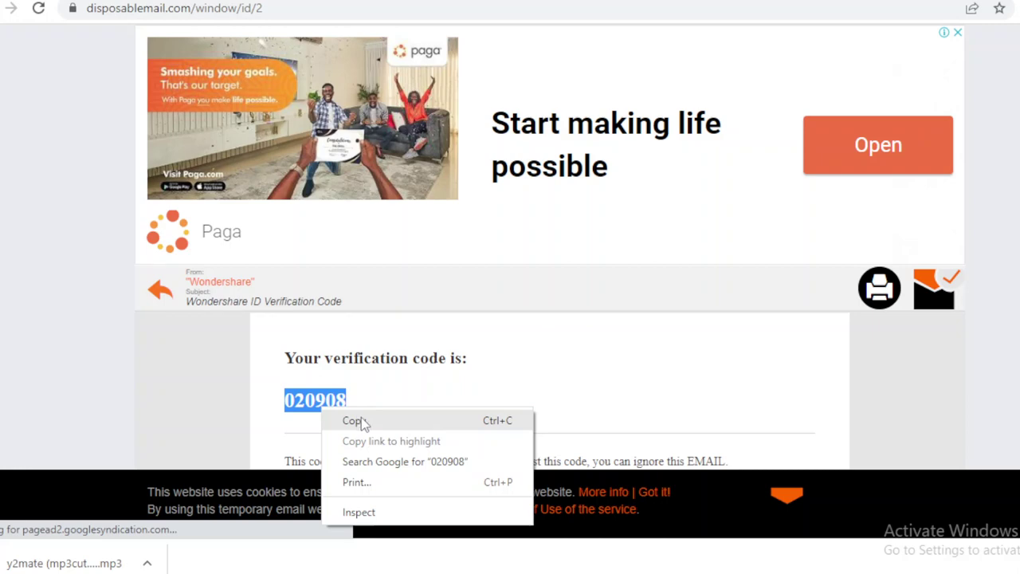
click(361, 421)
scroll(361, 417, down, 2)
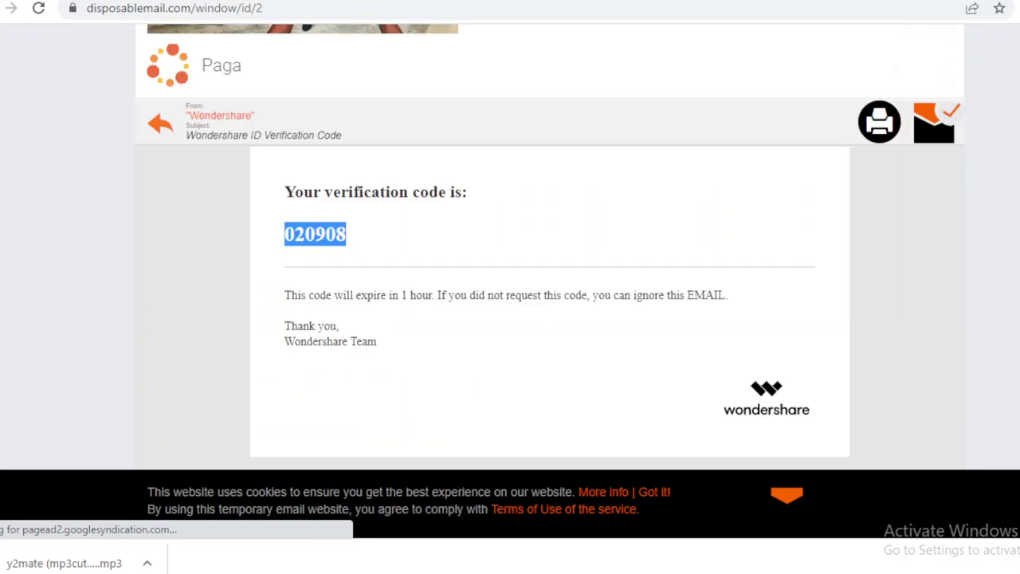
scroll(510, 247, up, 2)
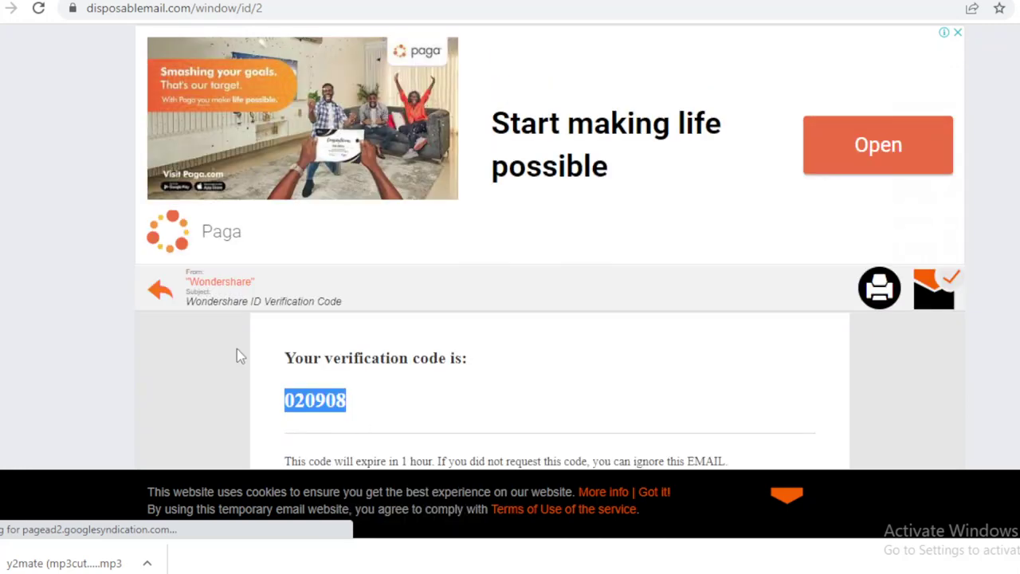
key(ctrl+Tab)
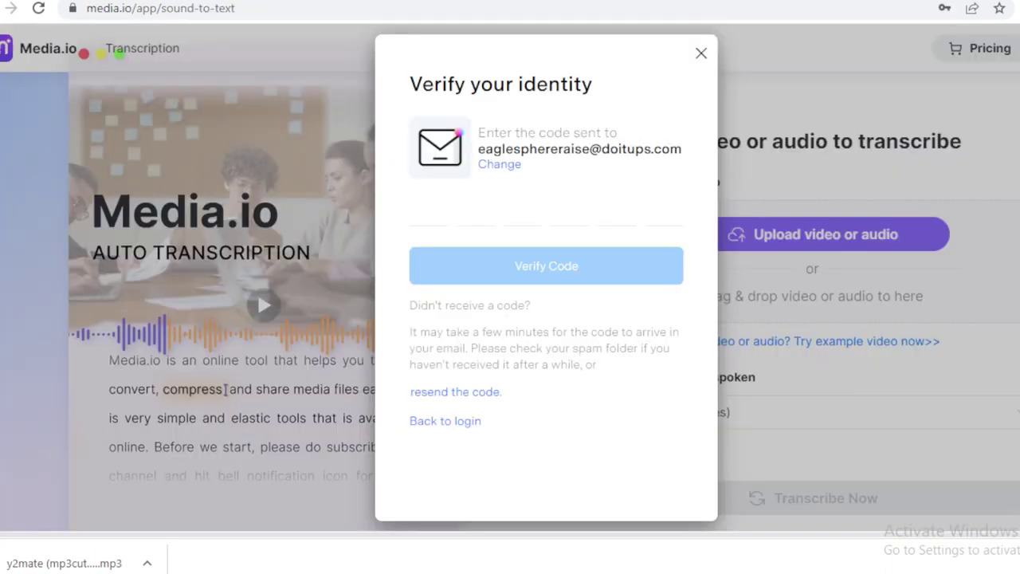
Paste the Wondershare code into the verification boxes and submit Verify Code.
click(435, 211)
key(ctrl+v)
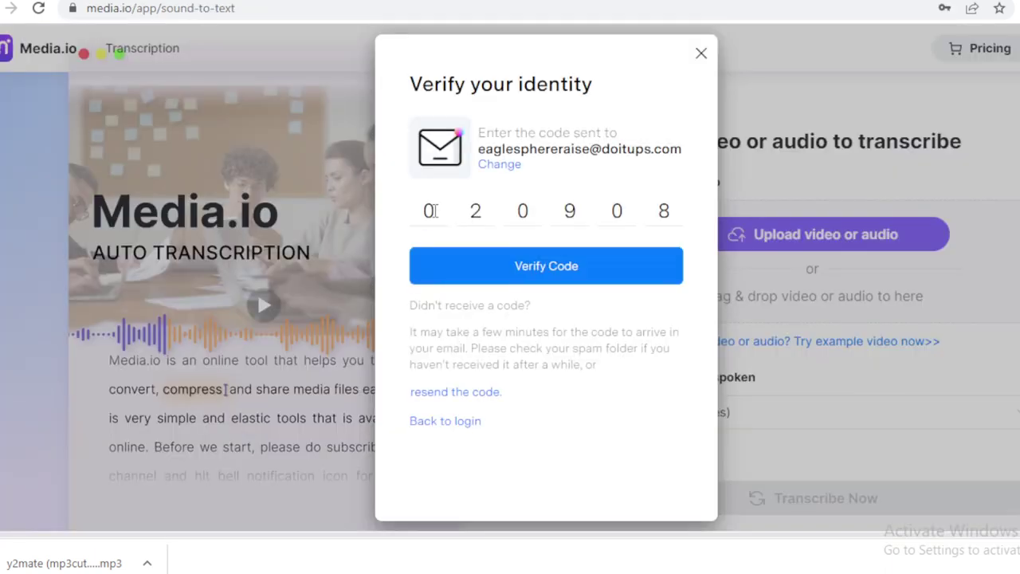
click(561, 265)
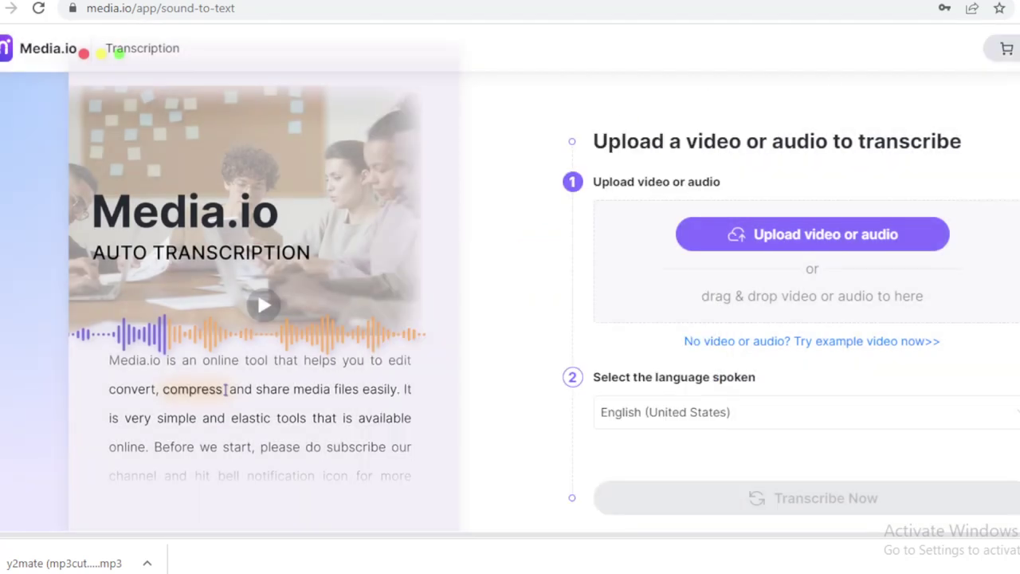
Check the account panel to confirm the temporary email address is signed in.
mouse_move(1019, 48)
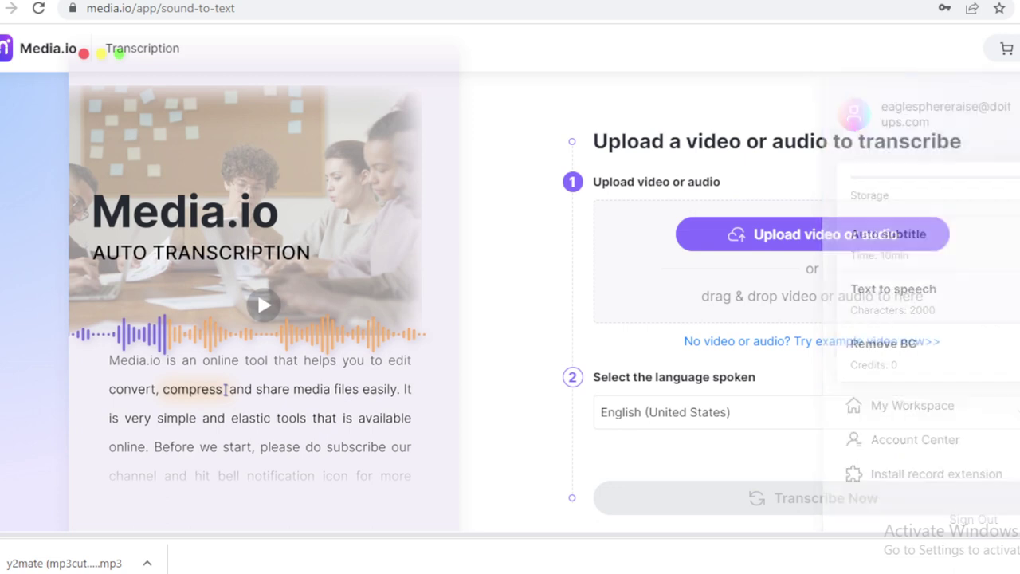
mouse_move(969, 99)
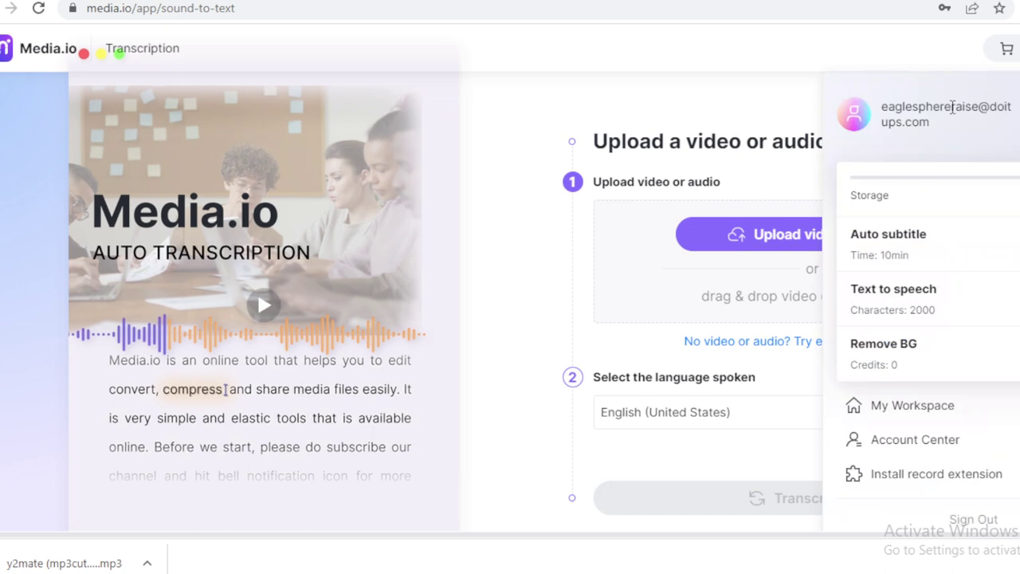
drag(929, 128, 883, 114)
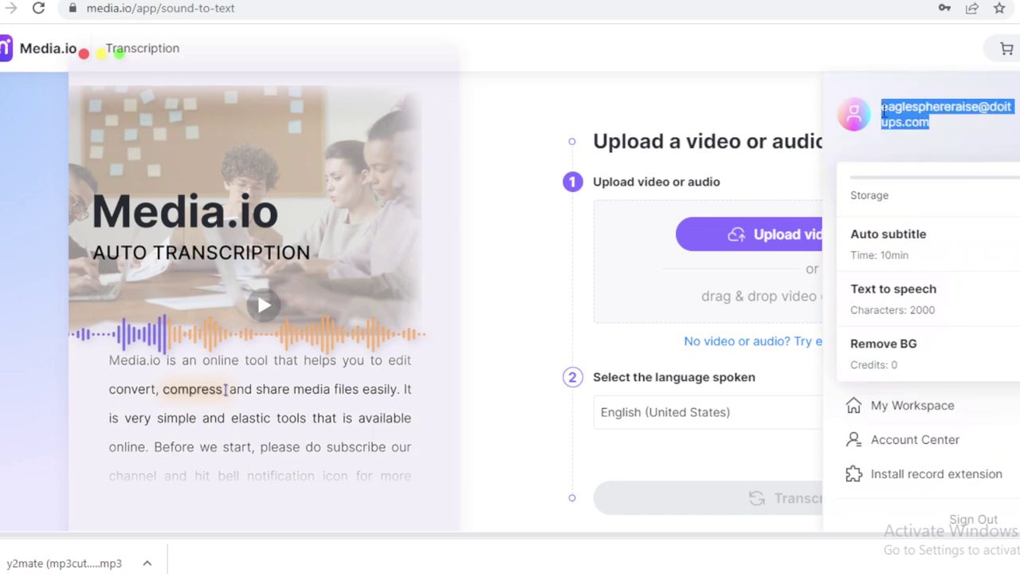
click(474, 134)
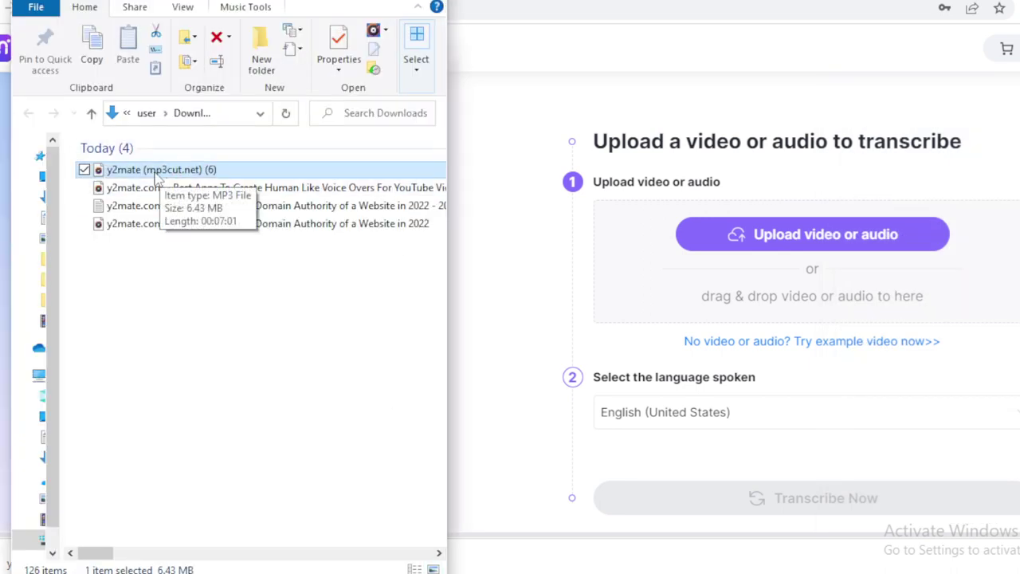
Upload the y2mate (mp3cut.net) (6) MP3 with English (United States) and start transcription.
drag(157, 177, 809, 261)
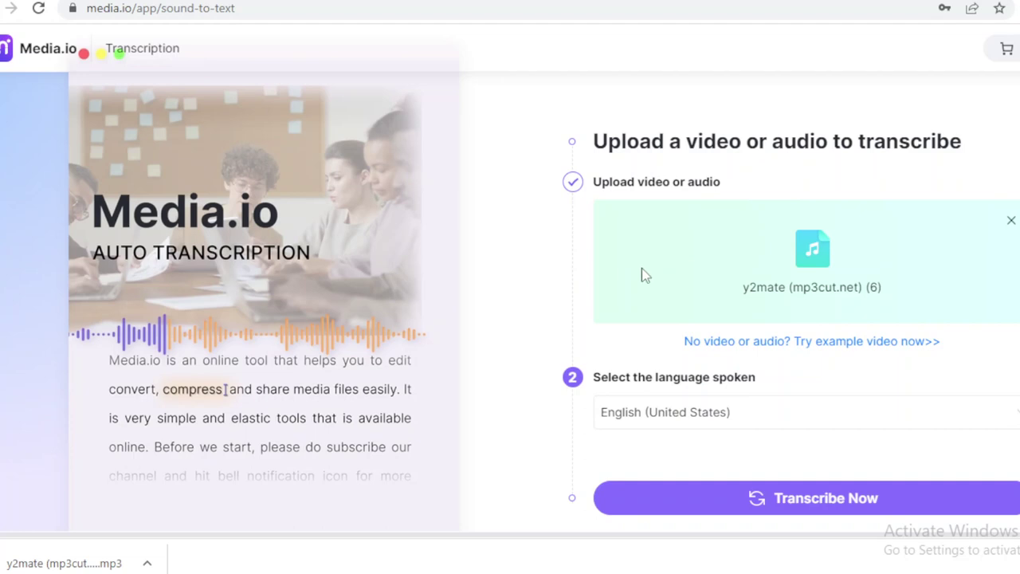
click(786, 431)
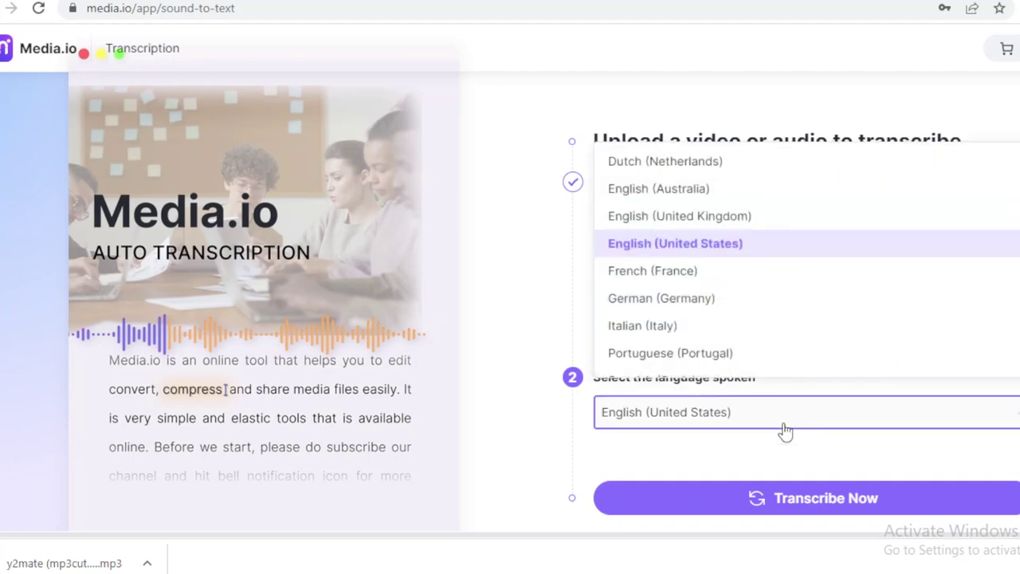
click(509, 281)
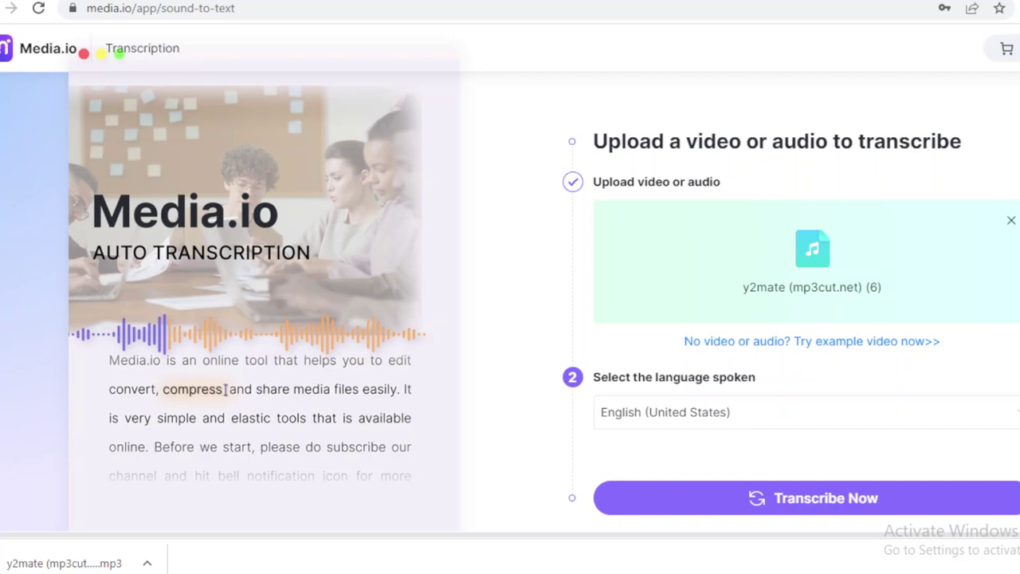
scroll(917, 518, up, 1)
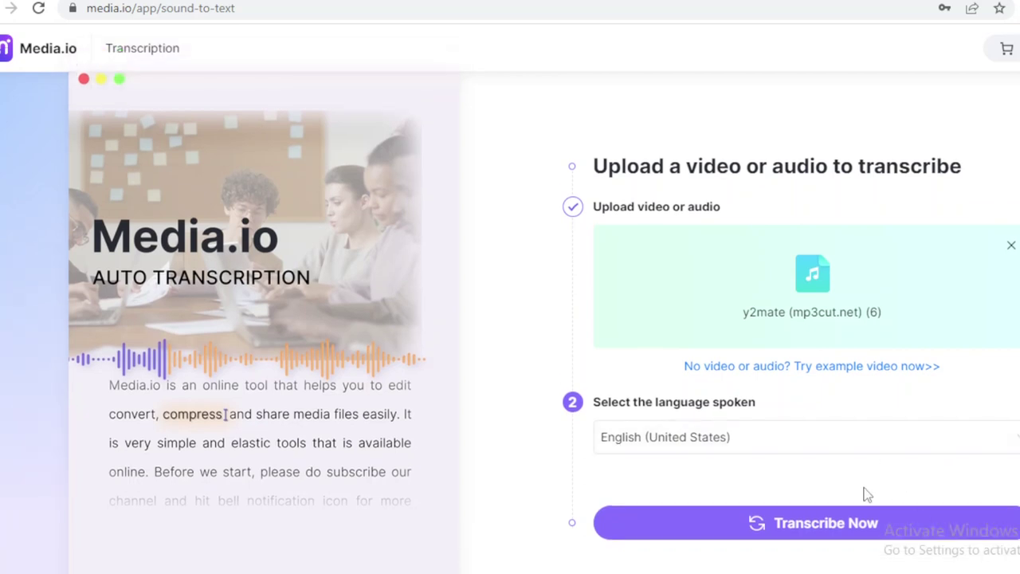
click(815, 522)
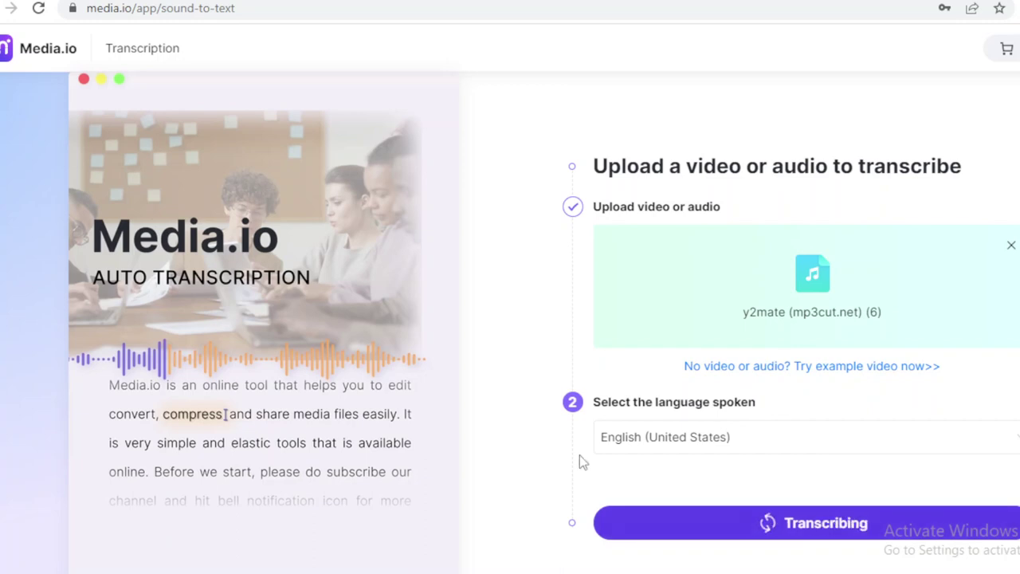
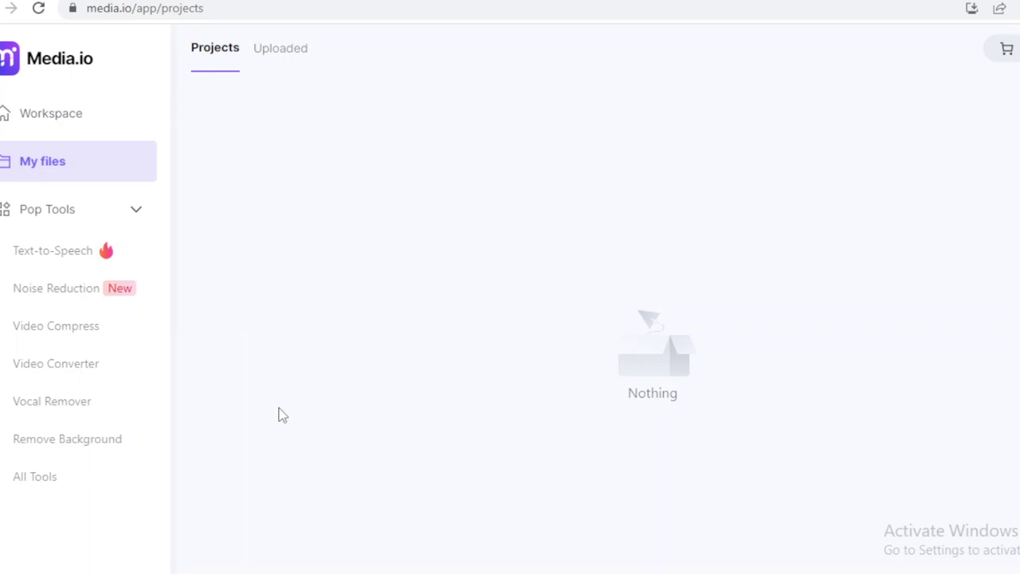
Return to the Workspace home page and browse back and forth through the video templates carousel.
click(50, 118)
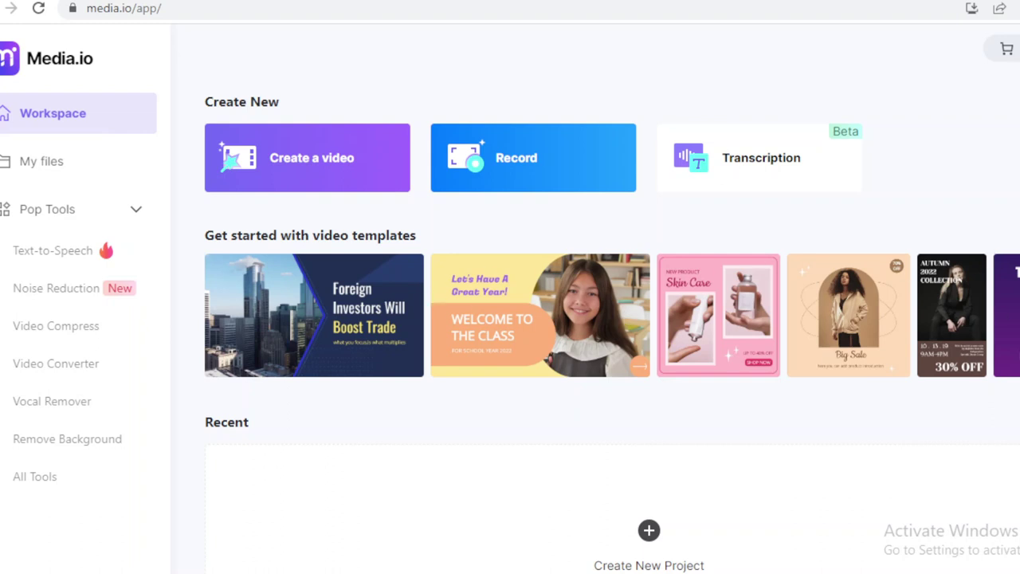
scroll(612, 314, right, 5)
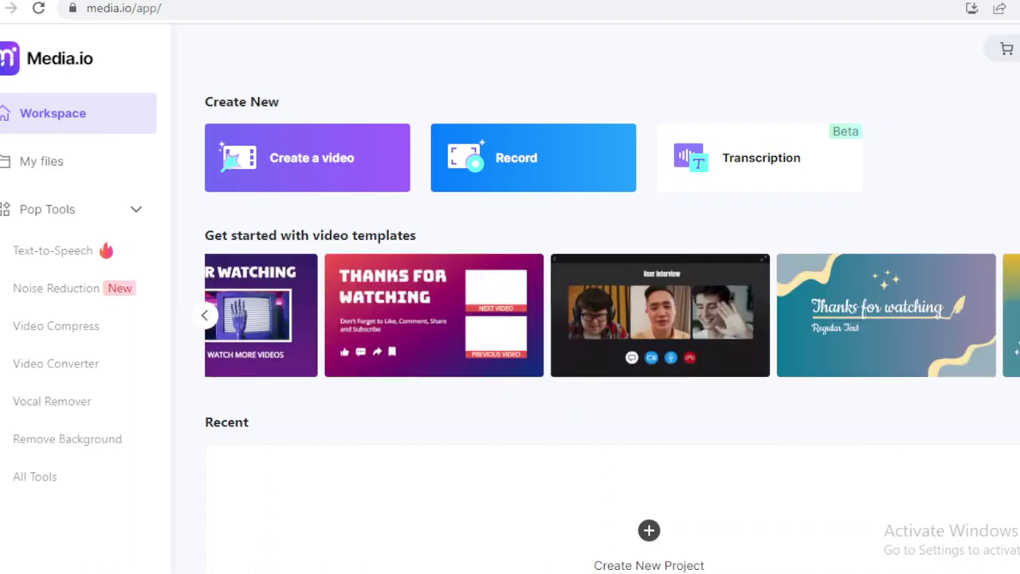
scroll(612, 315, right, 5)
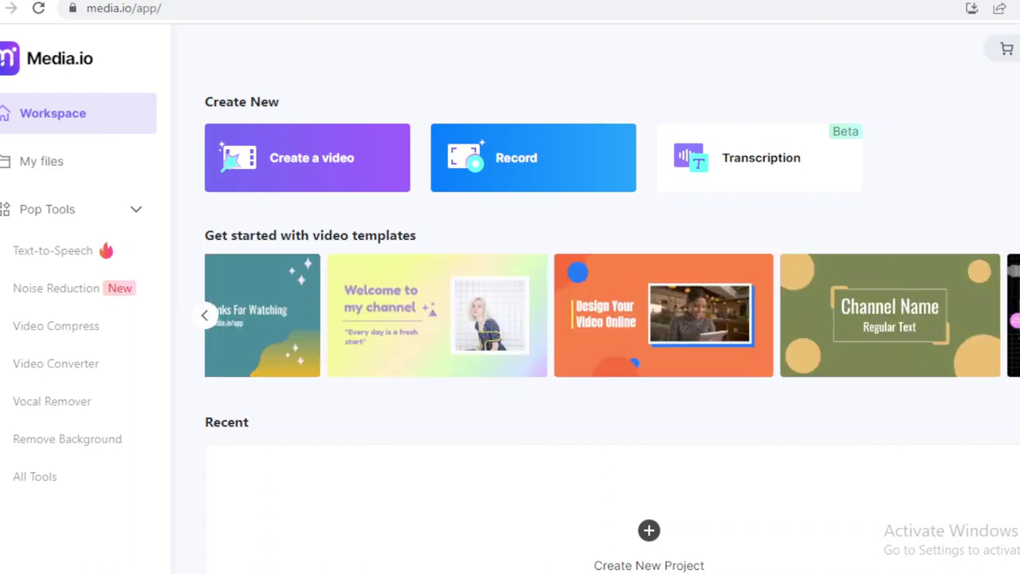
scroll(405, 327, right, 5)
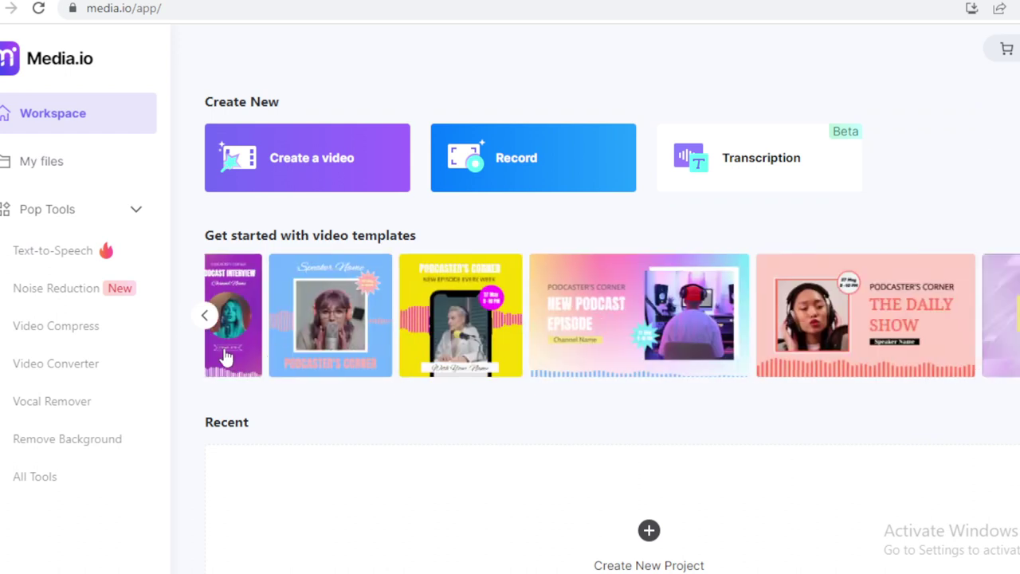
click(204, 315)
scroll(413, 293, left, 2)
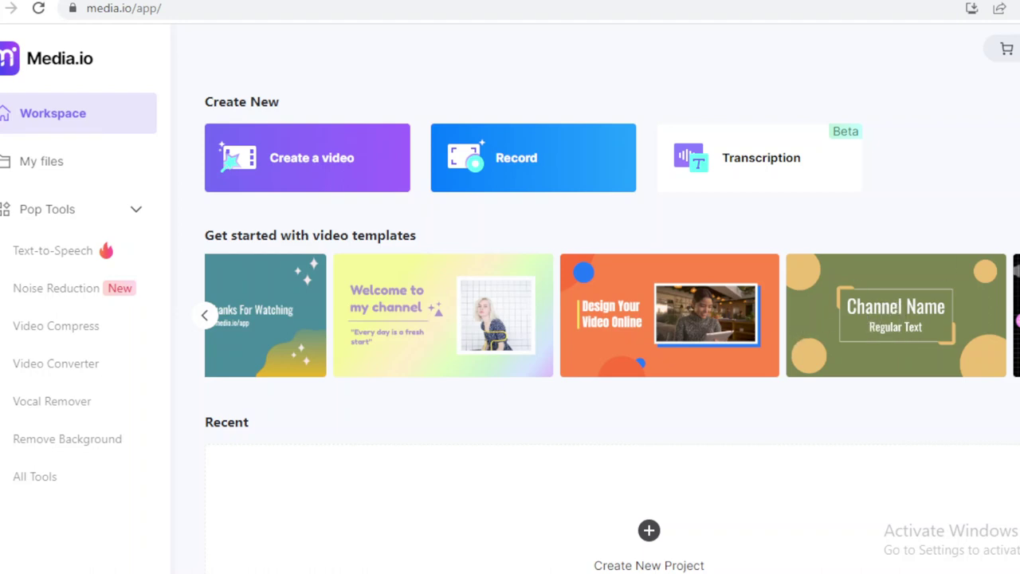
scroll(610, 331, down, 1)
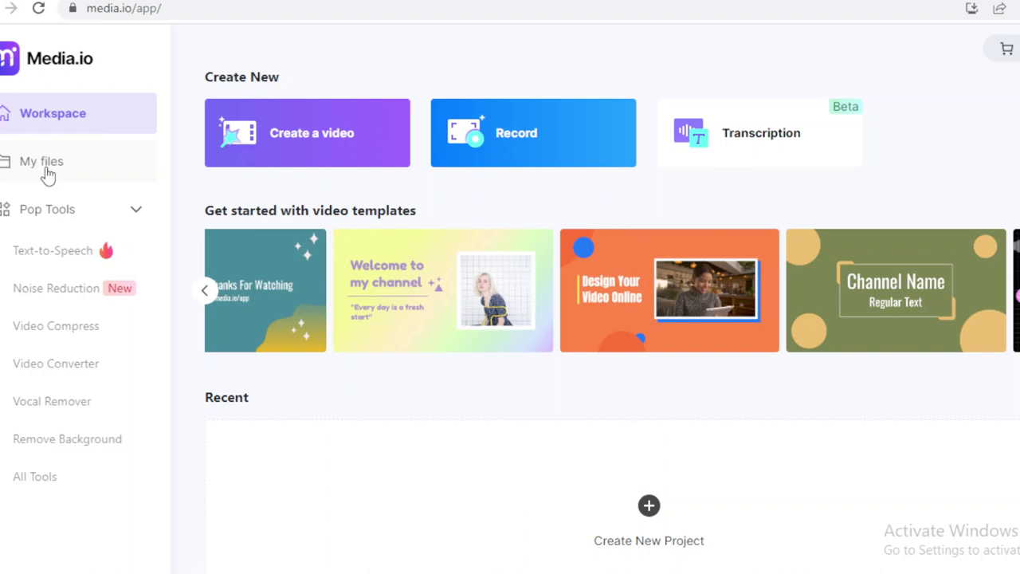
View the empty Uploaded list under My files, then collapse and re-expand Pop Tools.
click(35, 167)
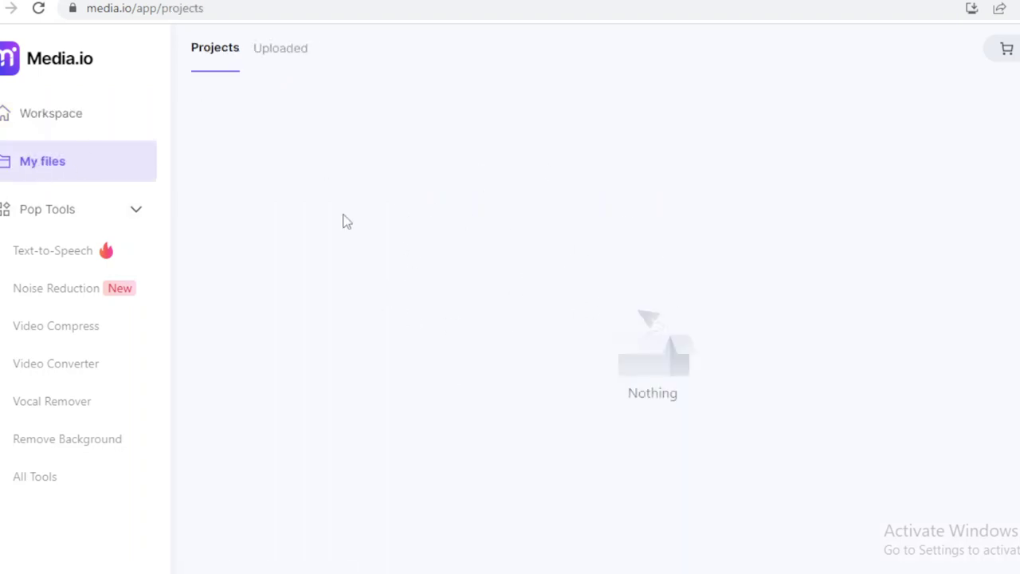
click(280, 48)
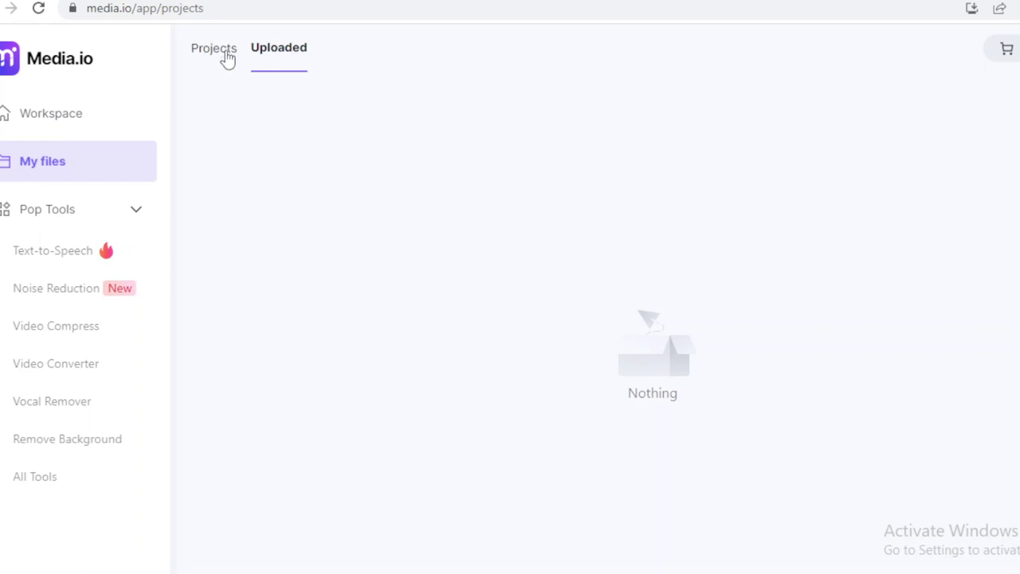
click(137, 214)
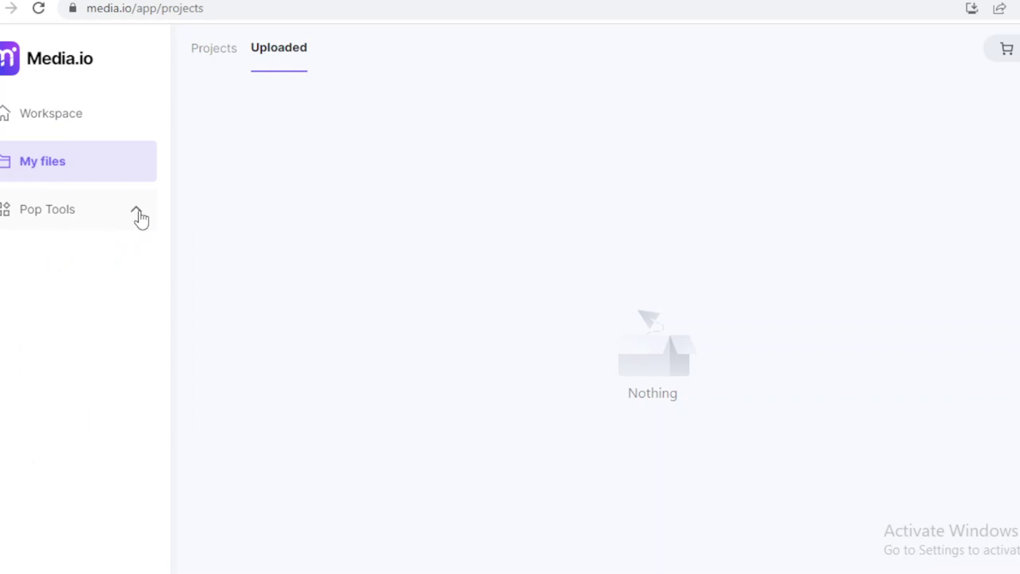
click(137, 213)
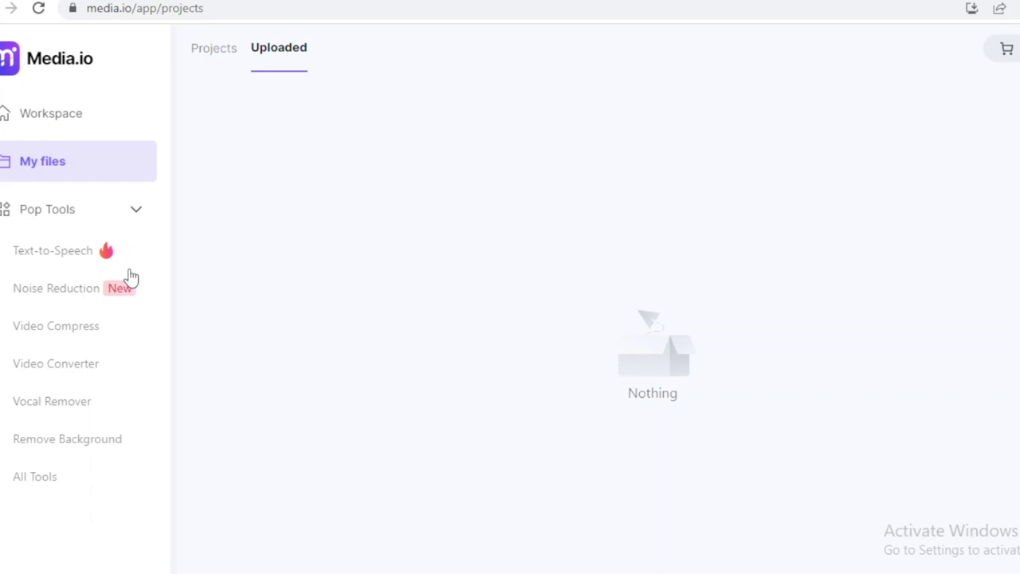
Open the Noise Reduction tool from the Pop Tools sidebar list.
click(70, 293)
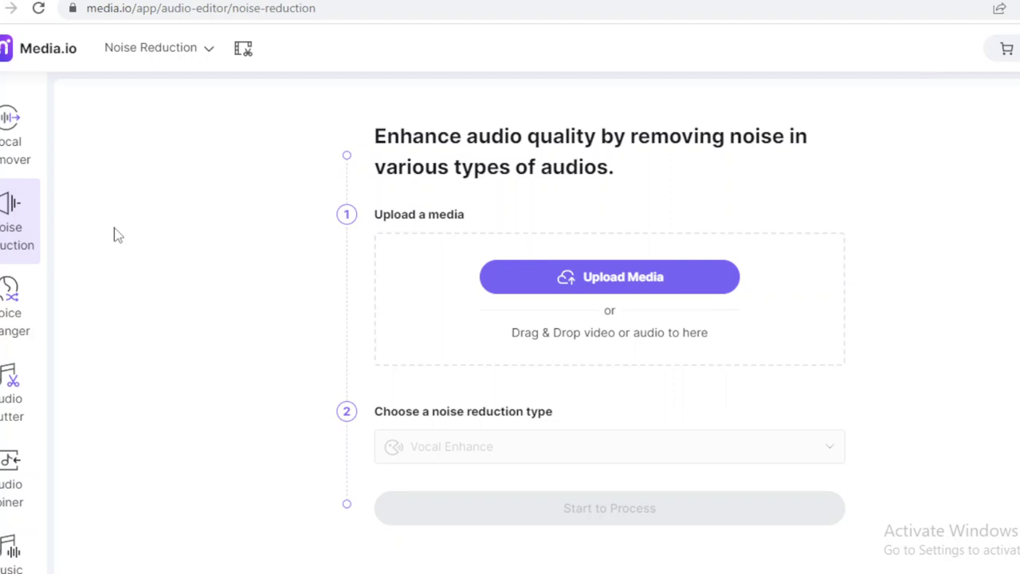
Drag y2mate (mp3cut.net) (6).mp3 from Downloads into the Voice Changer's upload area.
click(5, 323)
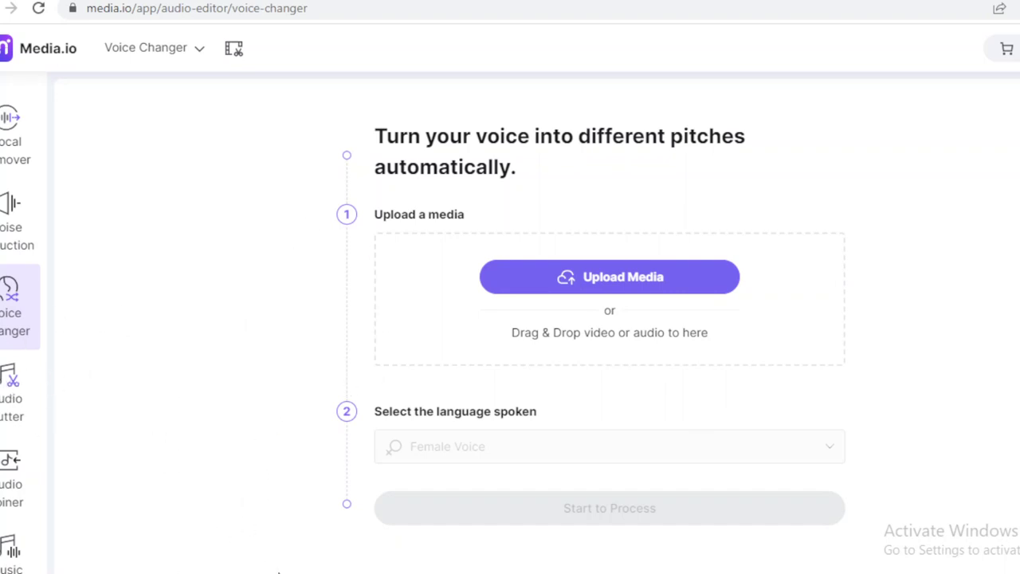
key(alt+Tab)
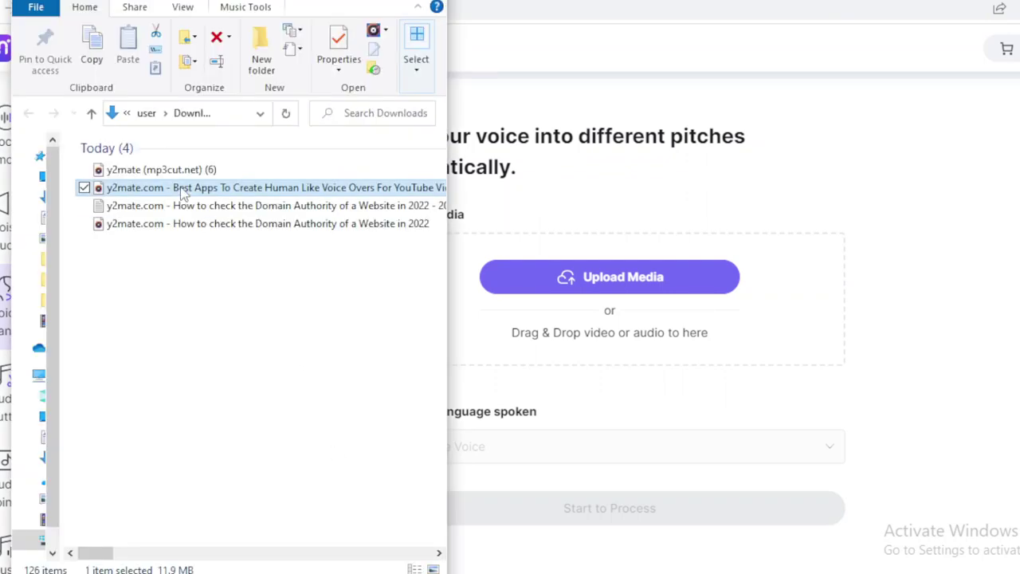
click(168, 171)
drag(163, 177, 590, 295)
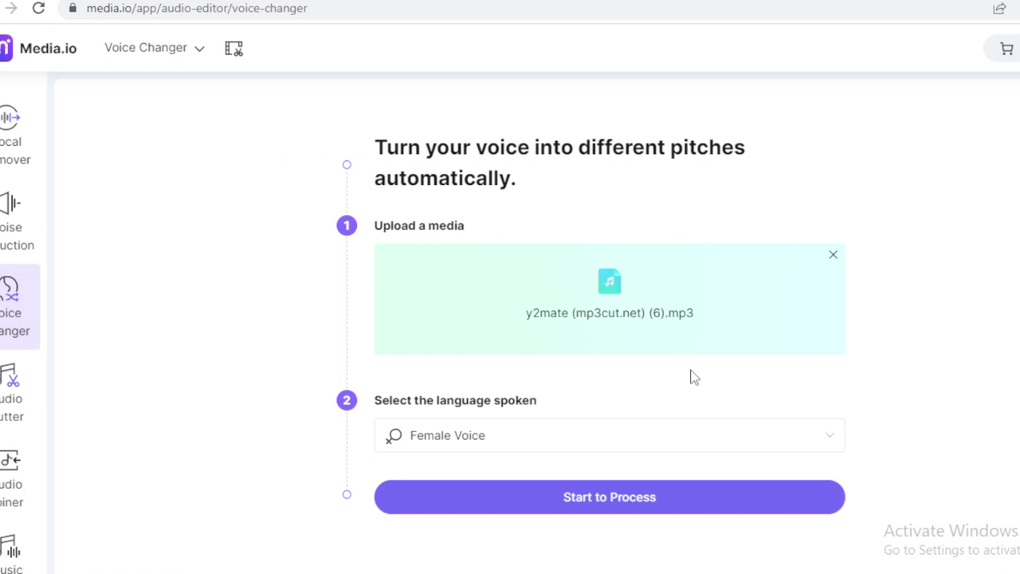
Try the Child, Robot and Male voices, then return to Female Voice.
click(528, 440)
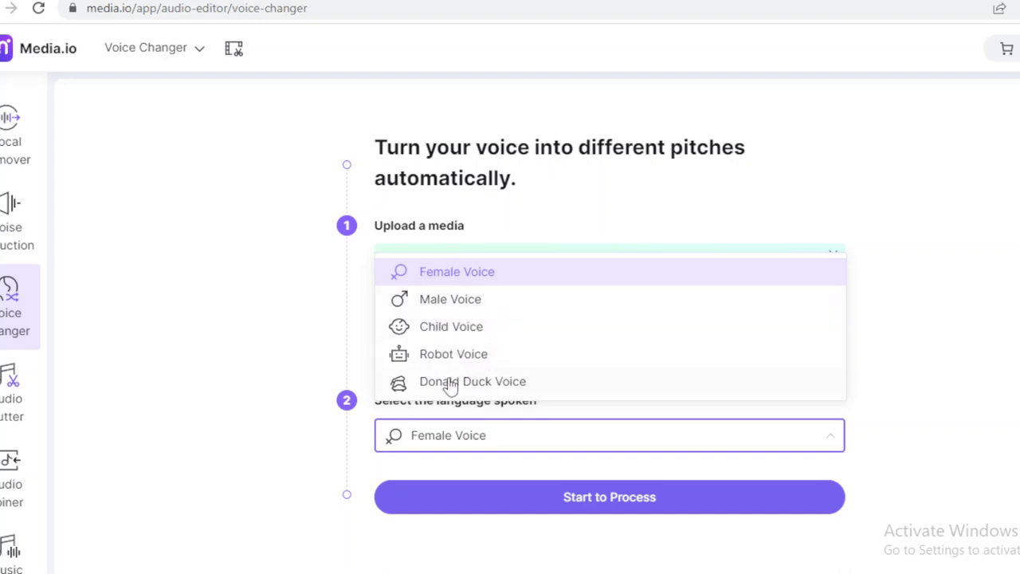
click(504, 337)
click(481, 448)
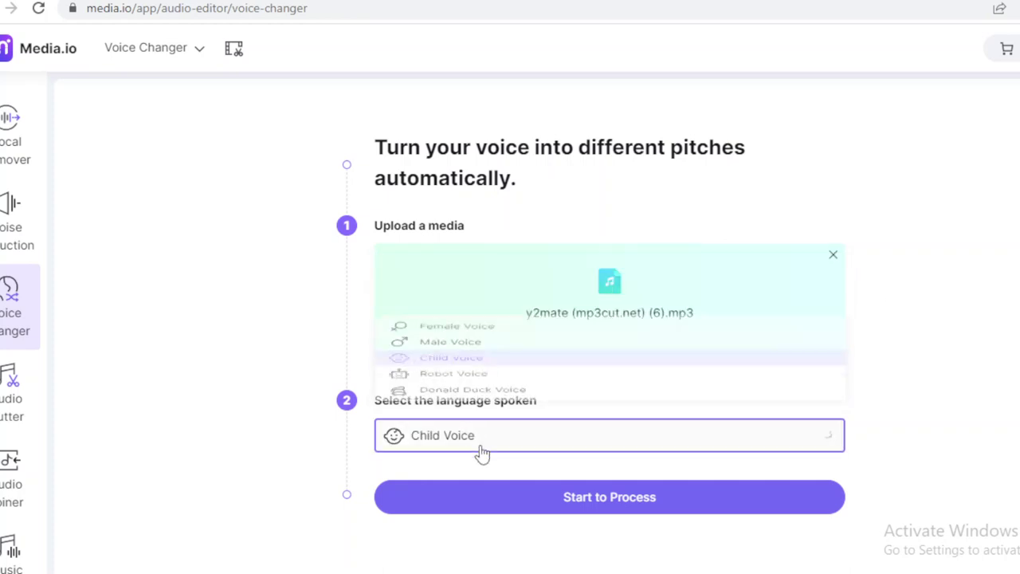
click(484, 358)
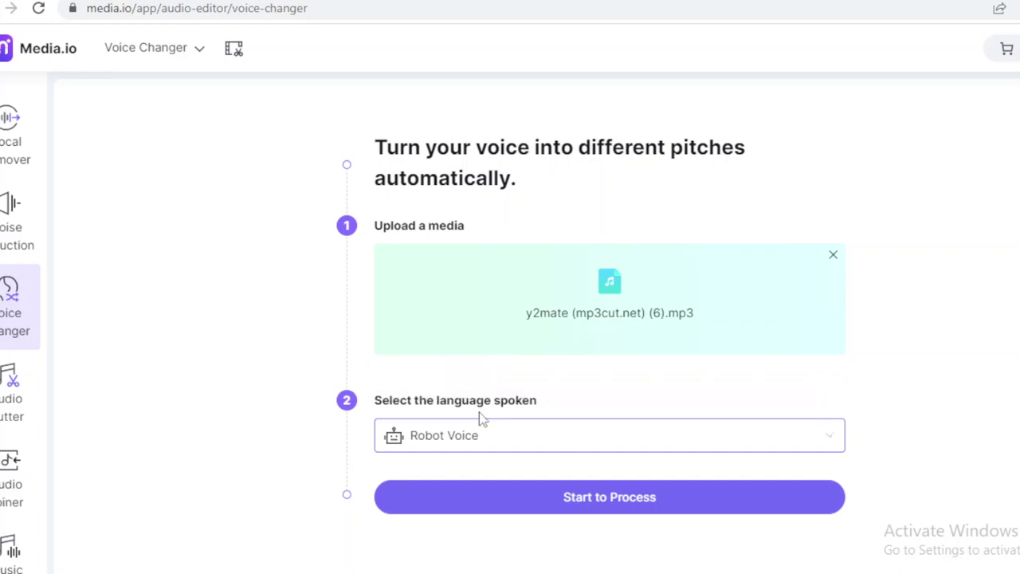
click(486, 438)
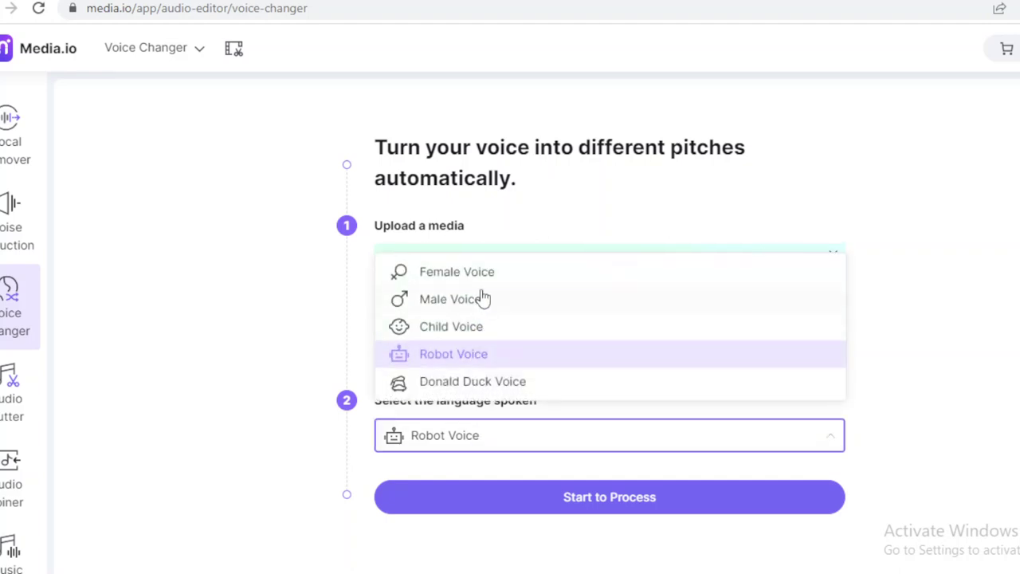
click(482, 298)
click(523, 447)
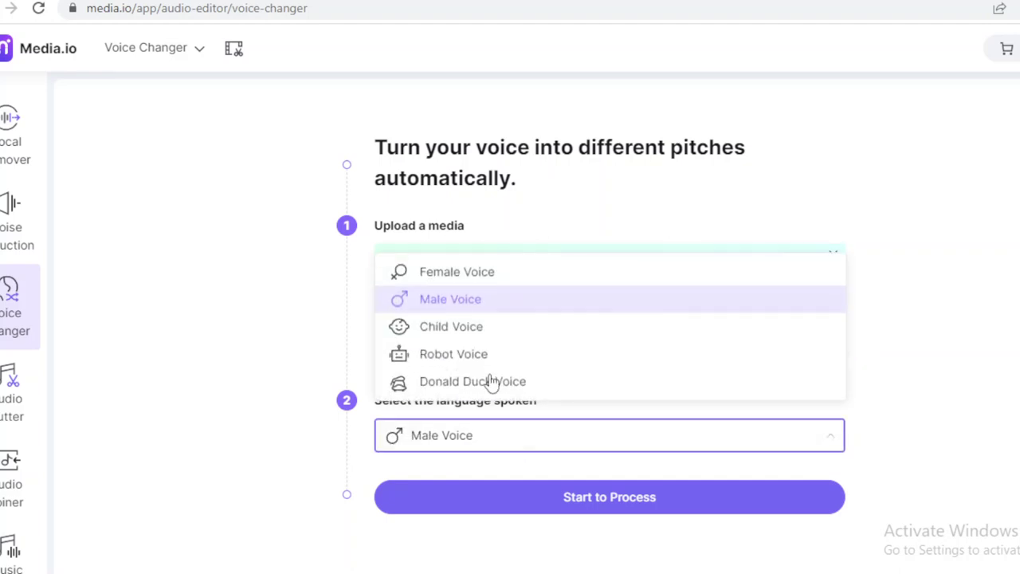
click(494, 279)
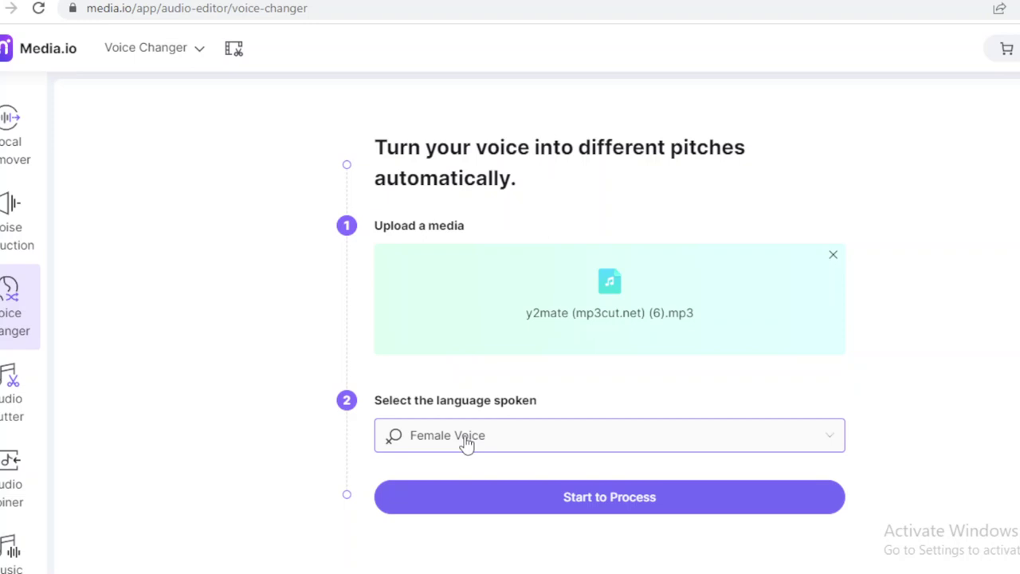
Switch the target voice to Child Voice, then to Male Voice.
click(467, 444)
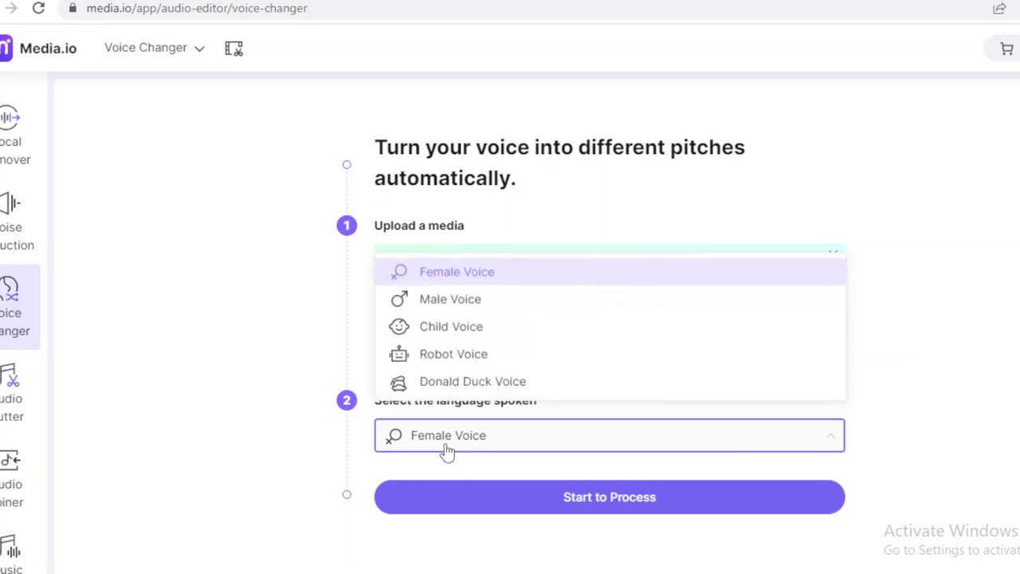
click(509, 327)
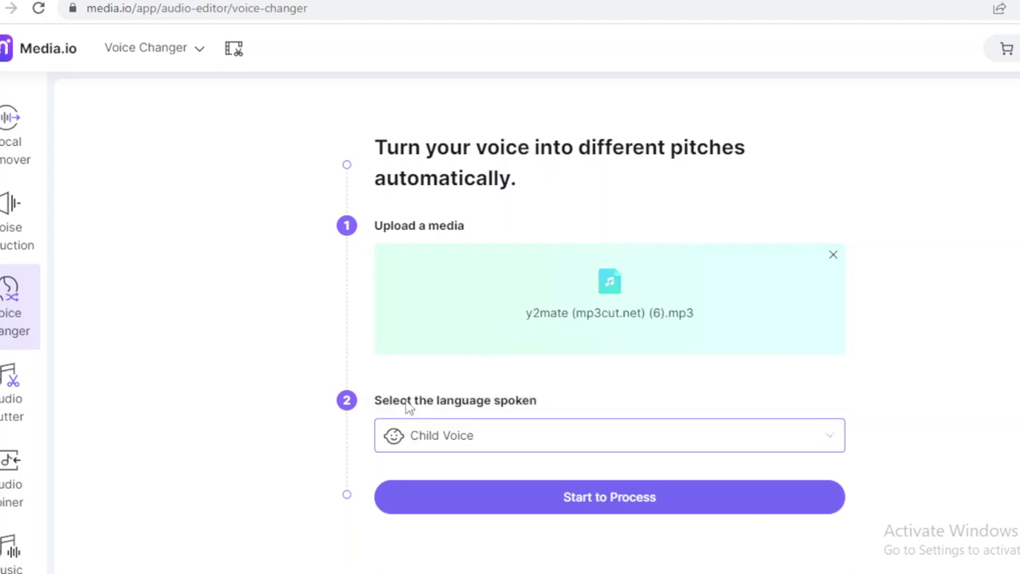
click(449, 453)
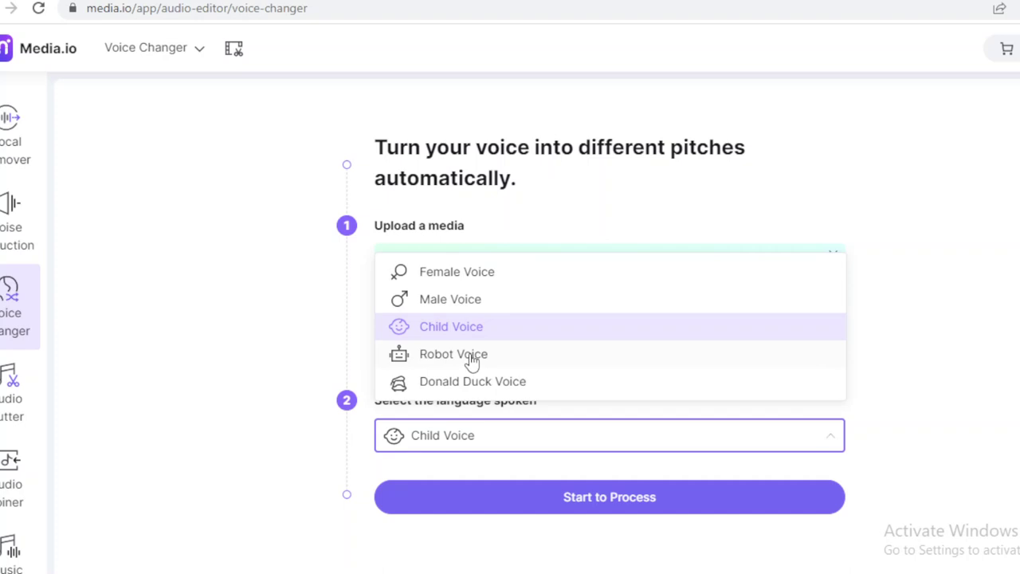
click(433, 304)
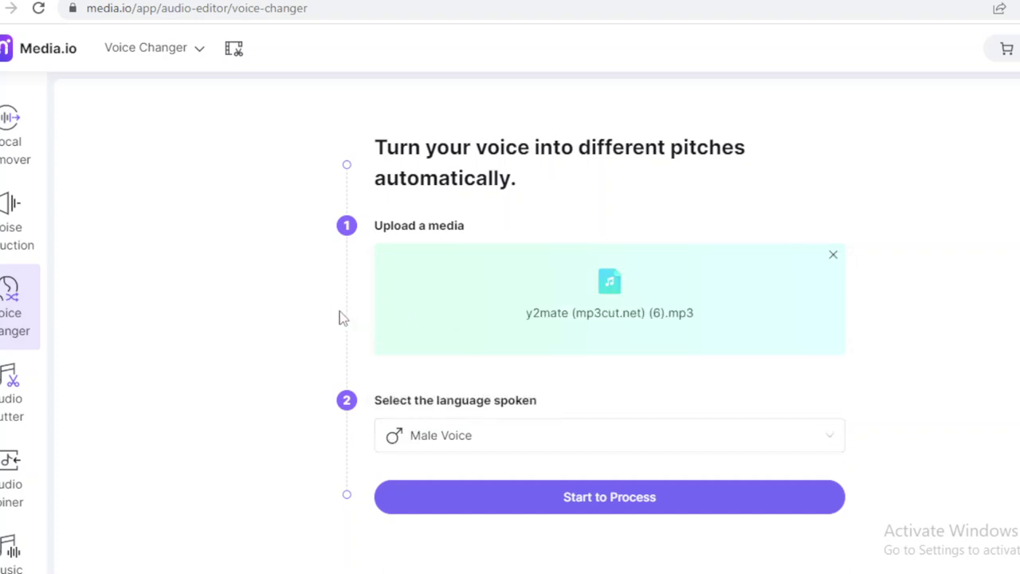
Switch to the Audio Cutter tool, discarding the loaded MP3's changes.
click(3, 393)
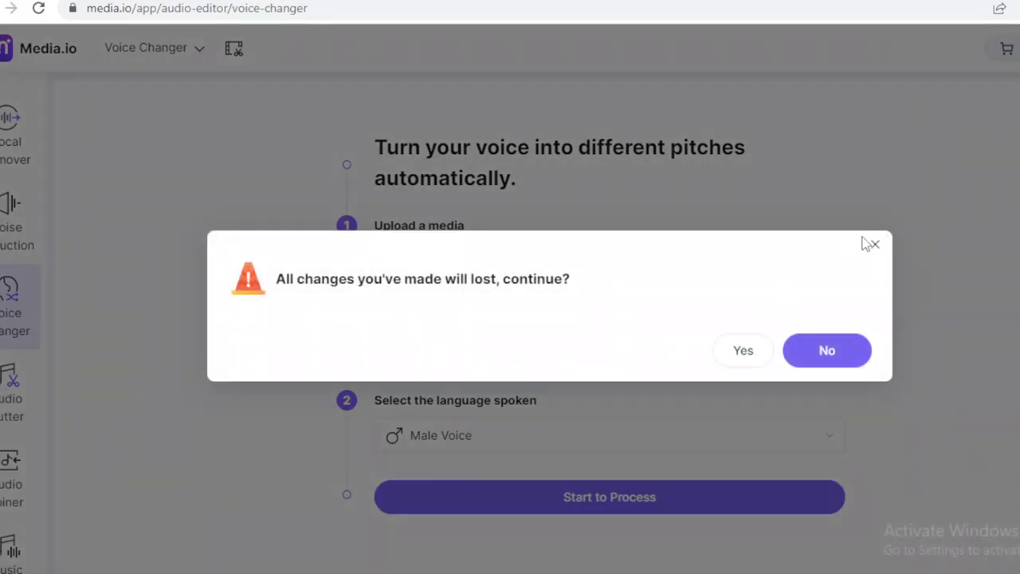
click(762, 356)
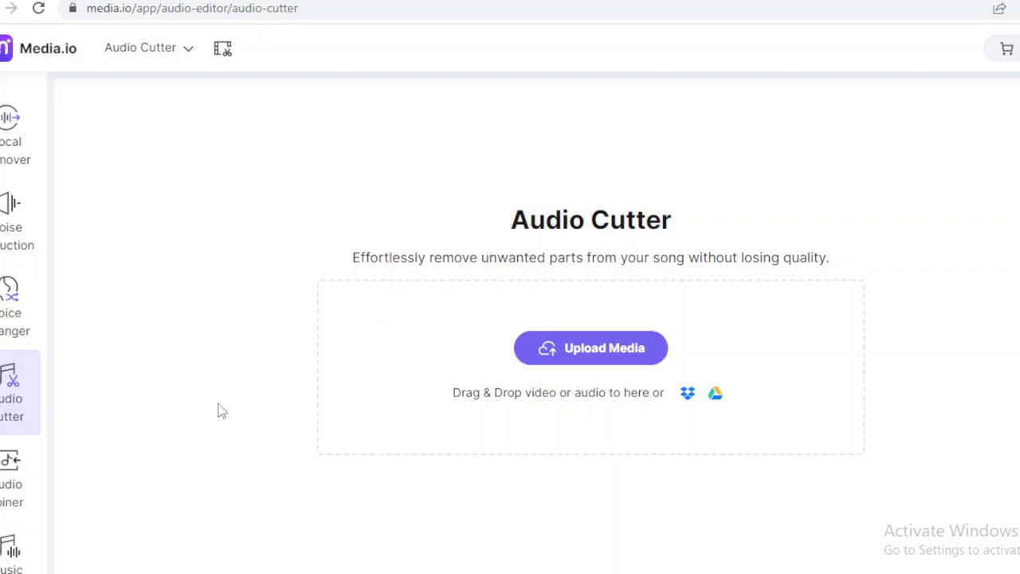
Visit the Audio Joiner page, then go to the Music Visualizer tool.
click(11, 478)
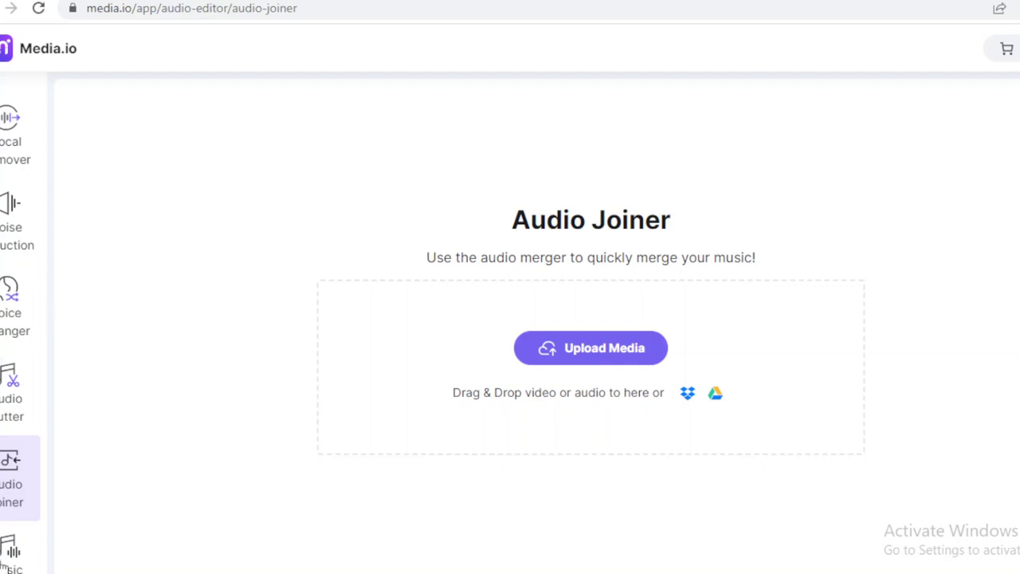
click(3, 563)
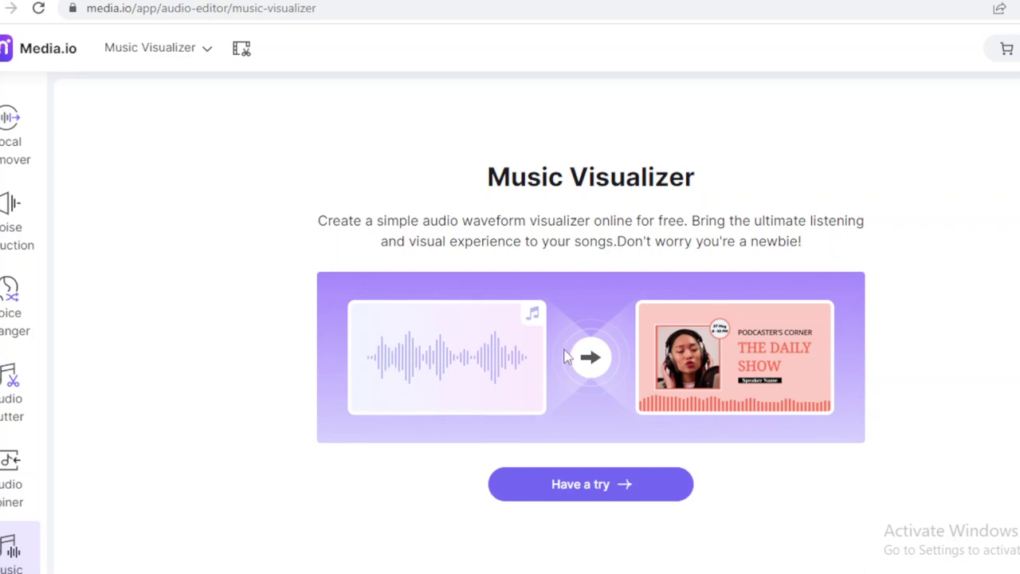
Launch the Music Visualizer in the online editor and move the tour past Add Media.
click(604, 494)
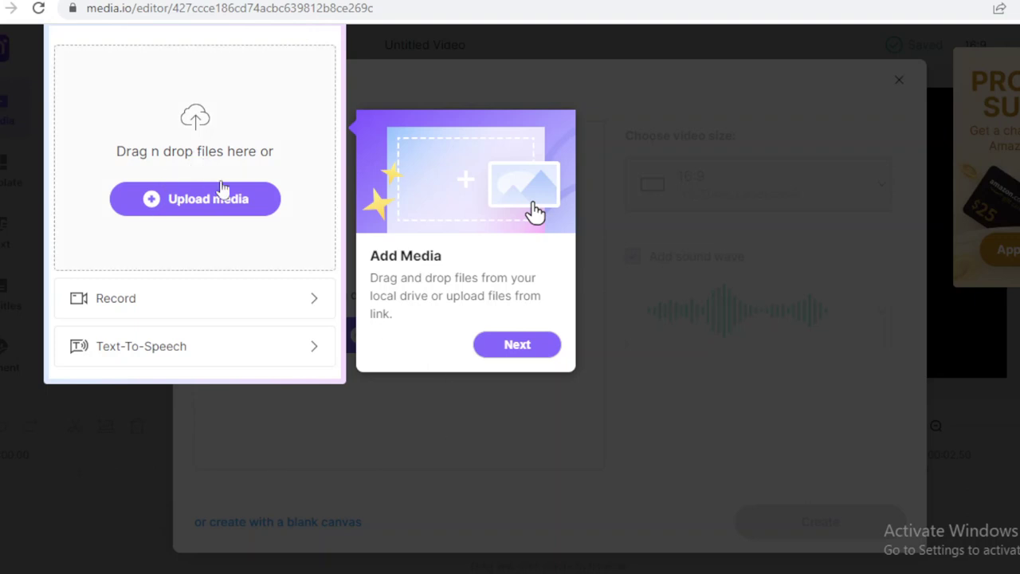
click(136, 303)
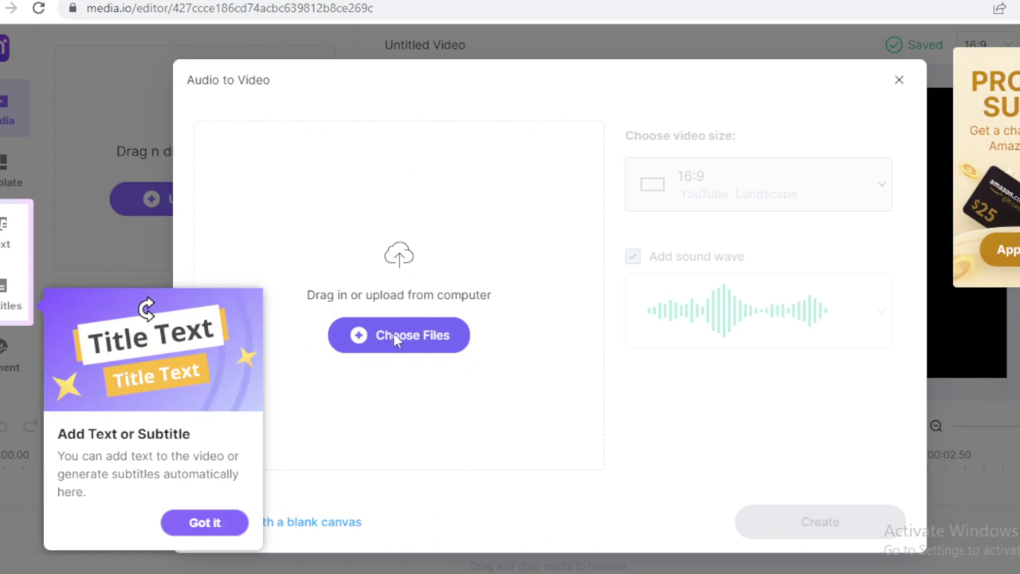
Dismiss the text and subtitle onboarding tip with Got it.
click(197, 522)
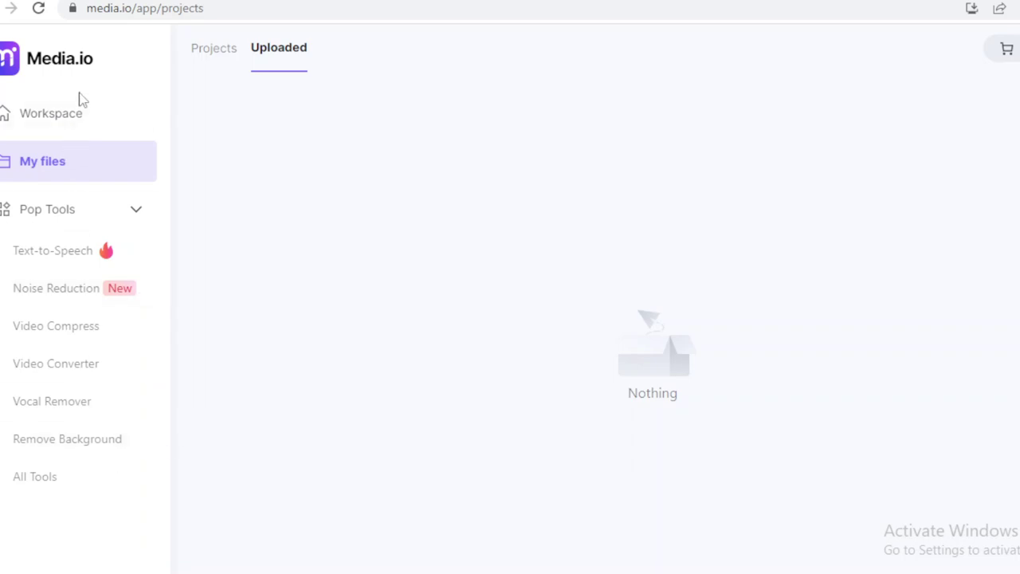
Look over the Workspace home page, then return to the Online Video Editor tab.
click(71, 125)
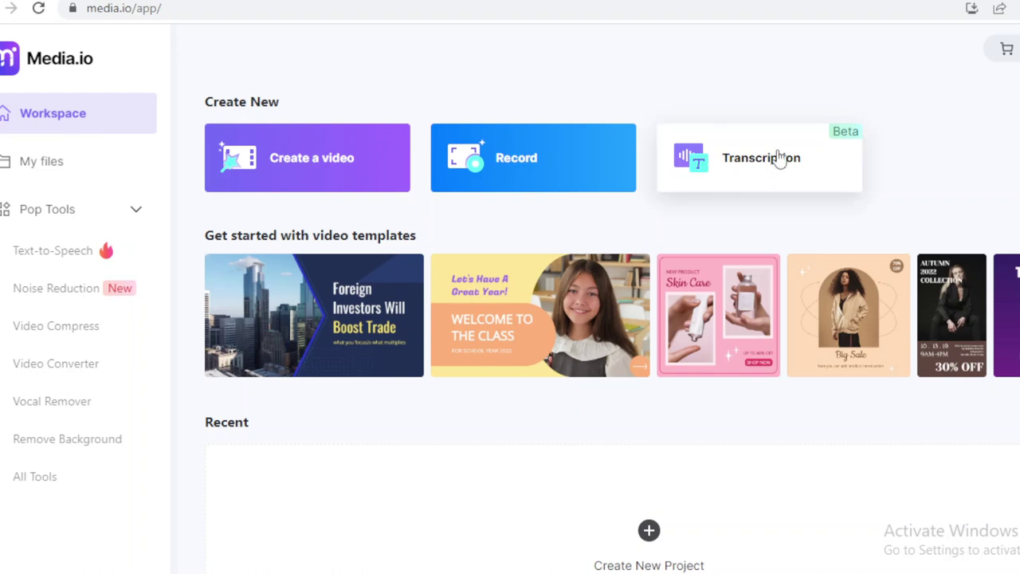
scroll(612, 319, down, 1)
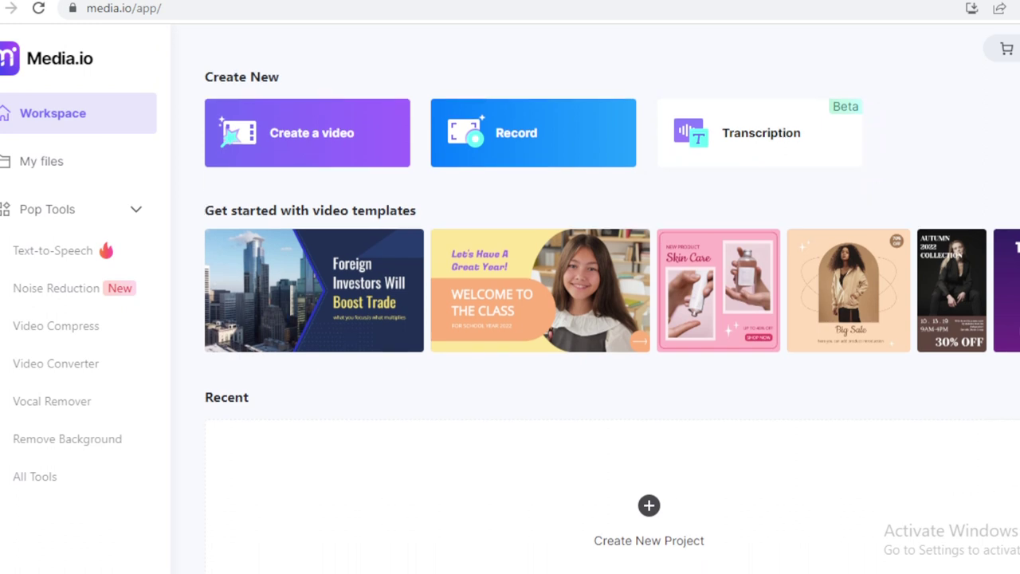
scroll(613, 319, up, 1)
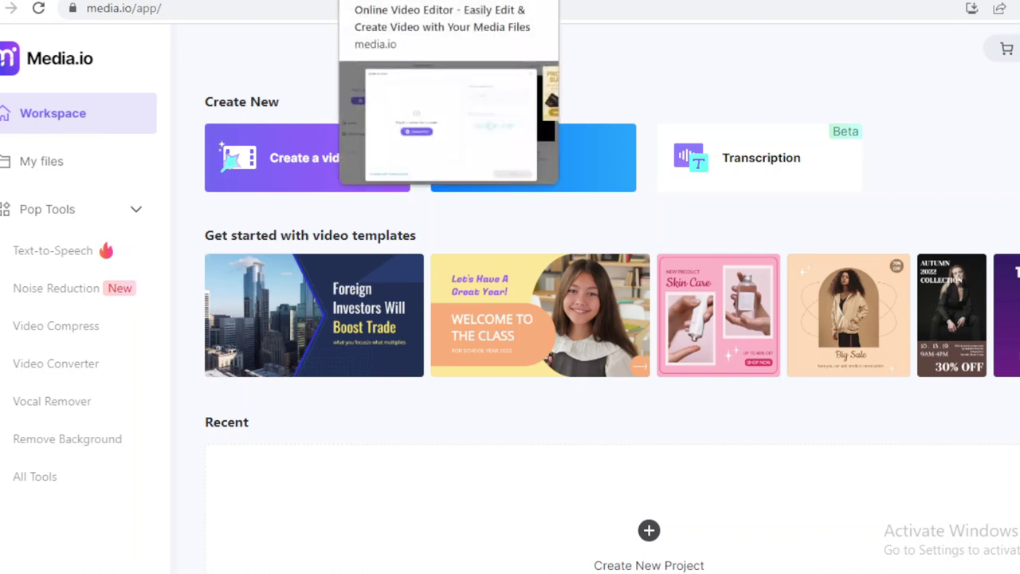
click(423, 0)
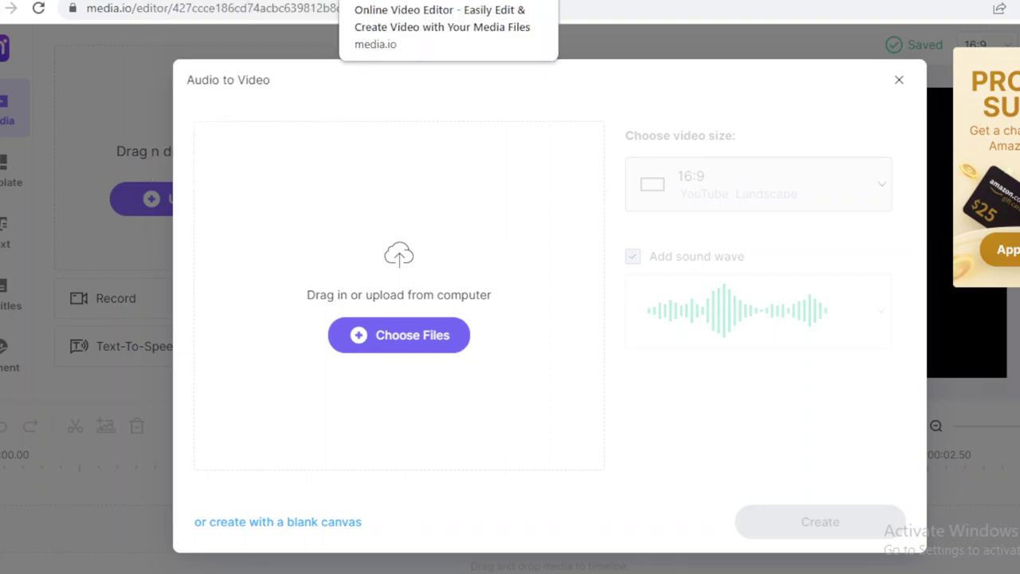
Load Media.io's sound-to-text transcription page in a new Chrome incognito window.
right_click(420, 0)
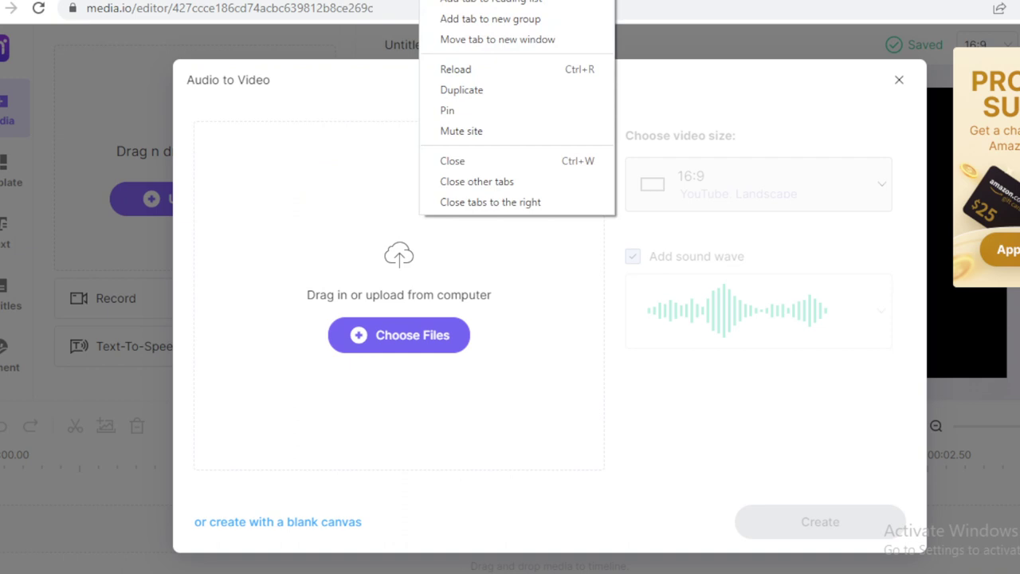
key(Escape)
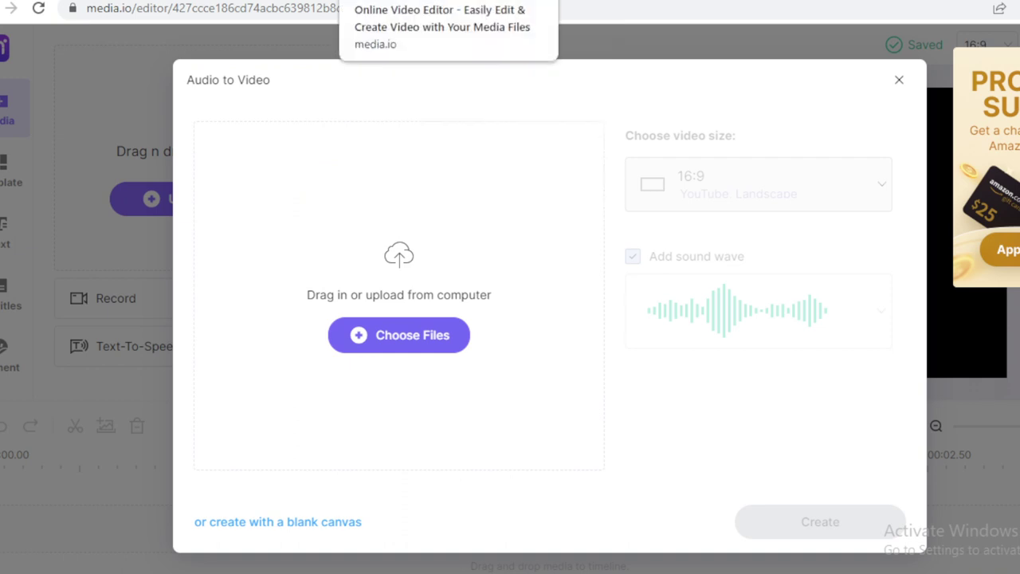
key(ctrl+t)
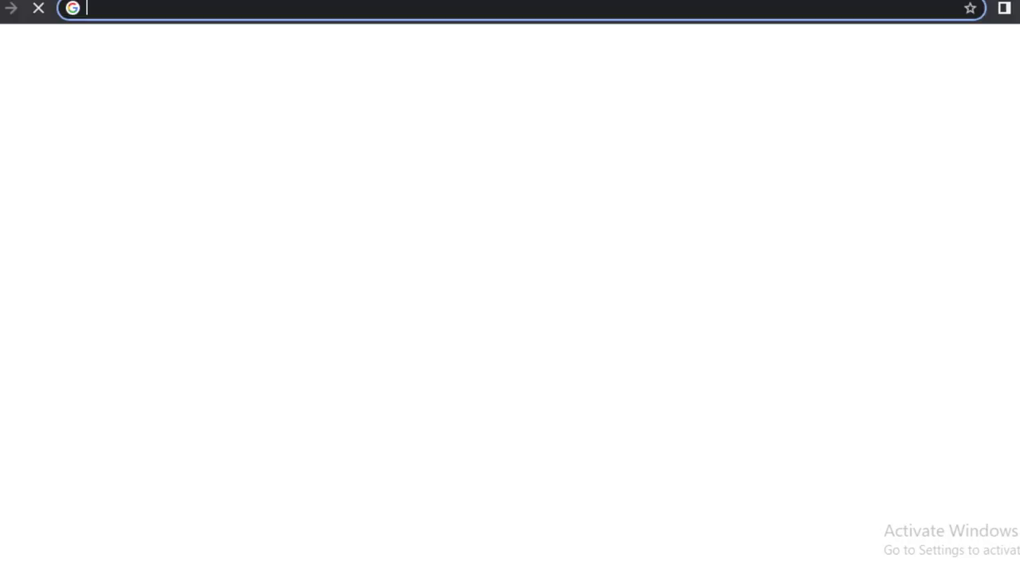
text(med)
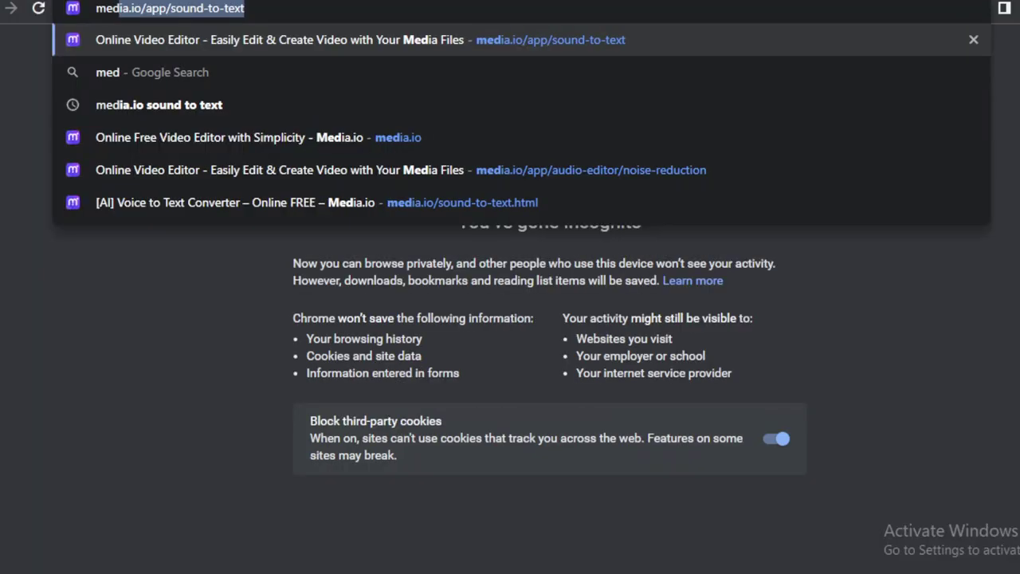
key(Return)
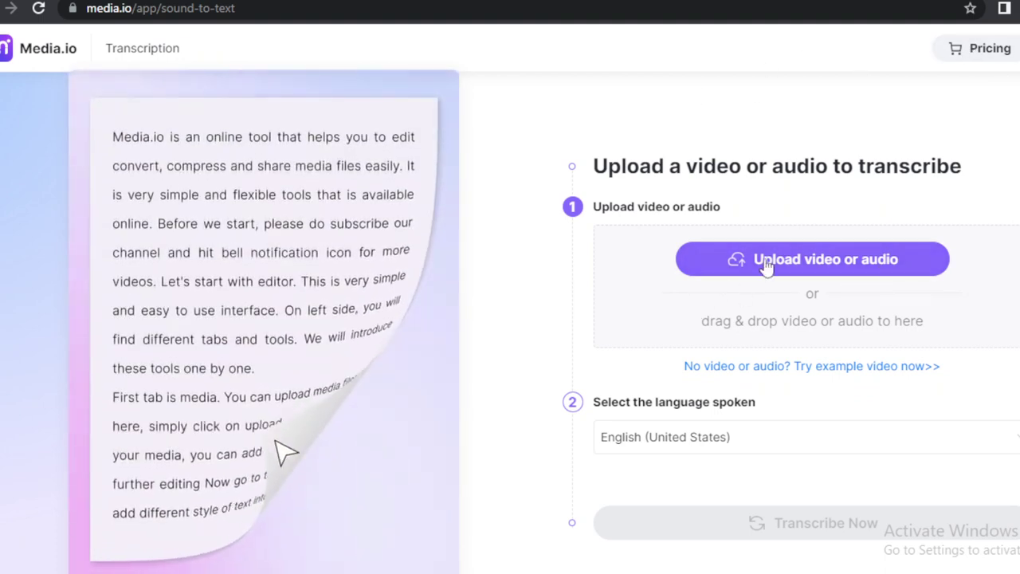
Dismiss the Audio to Video dialog and bring the Music Visualizer tab back to the front.
double_click(921, 166)
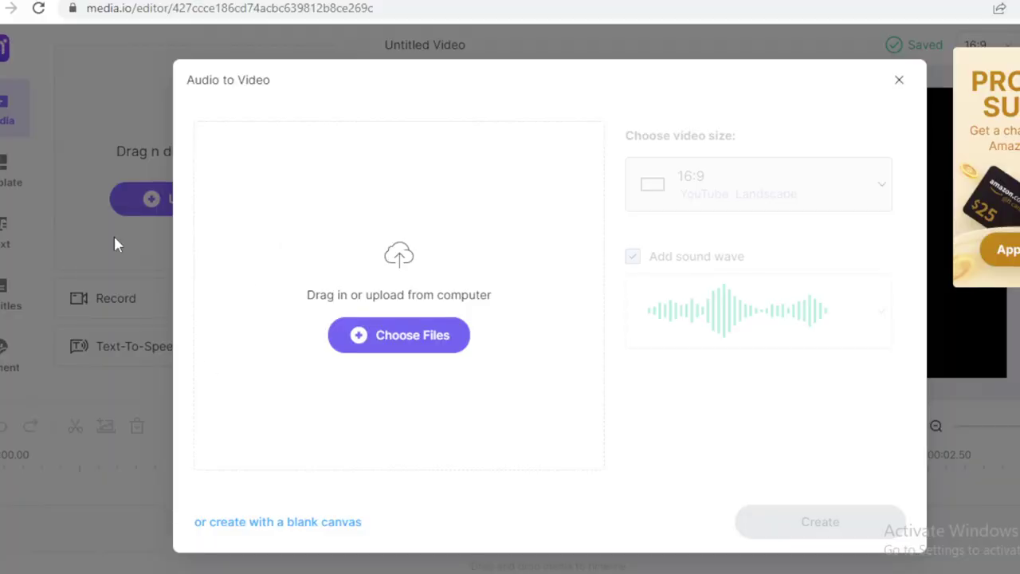
click(114, 234)
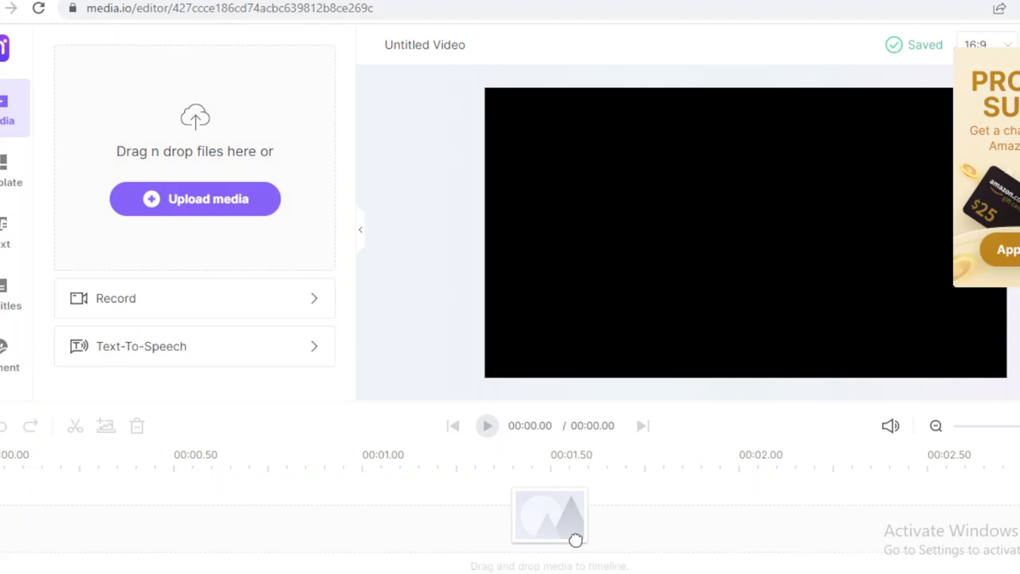
click(191, 0)
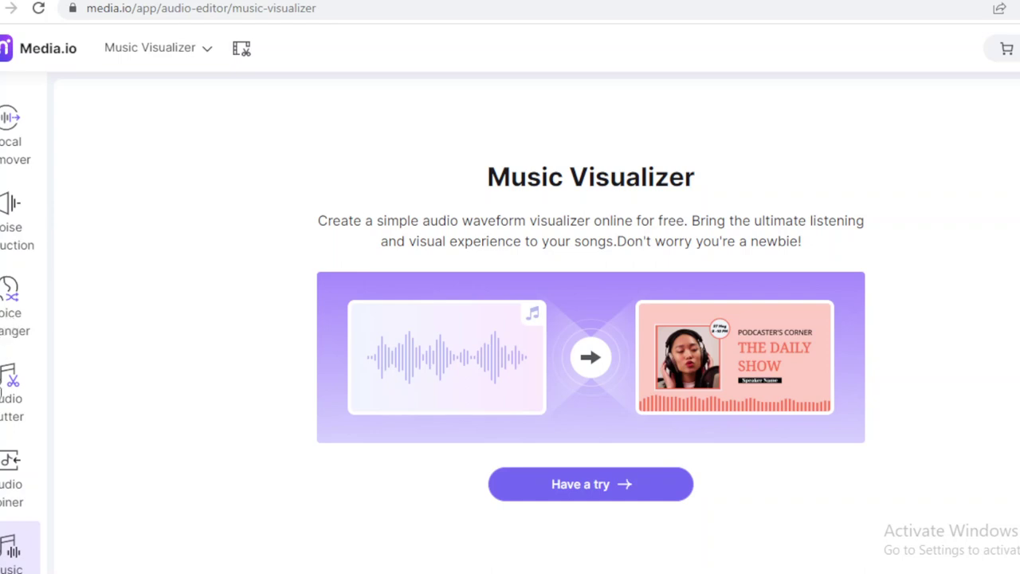
Open the Vocal Remover tool from Media.io's audio tools.
click(25, 130)
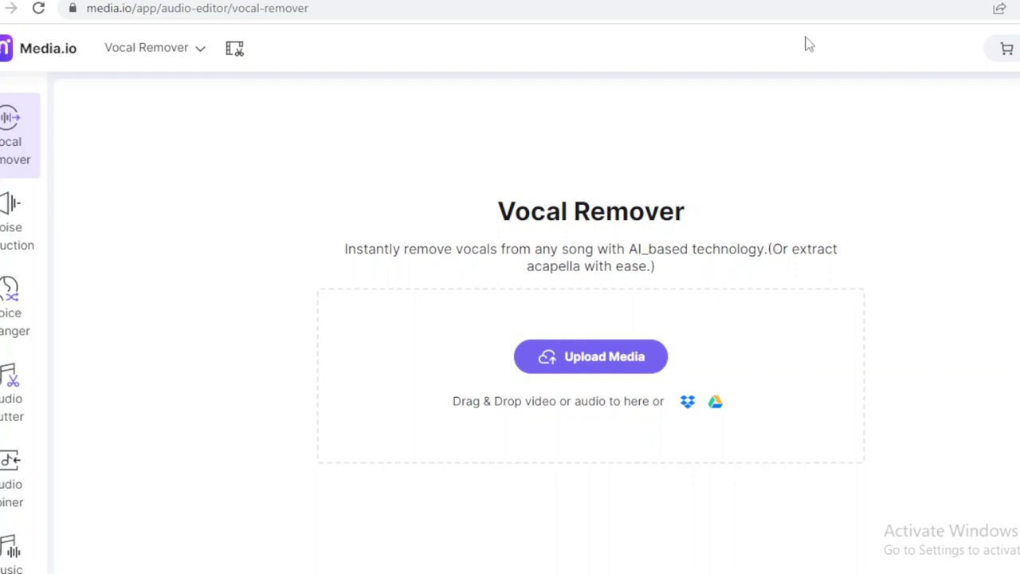
Go back to the Media.io workspace home page using the logo.
click(46, 53)
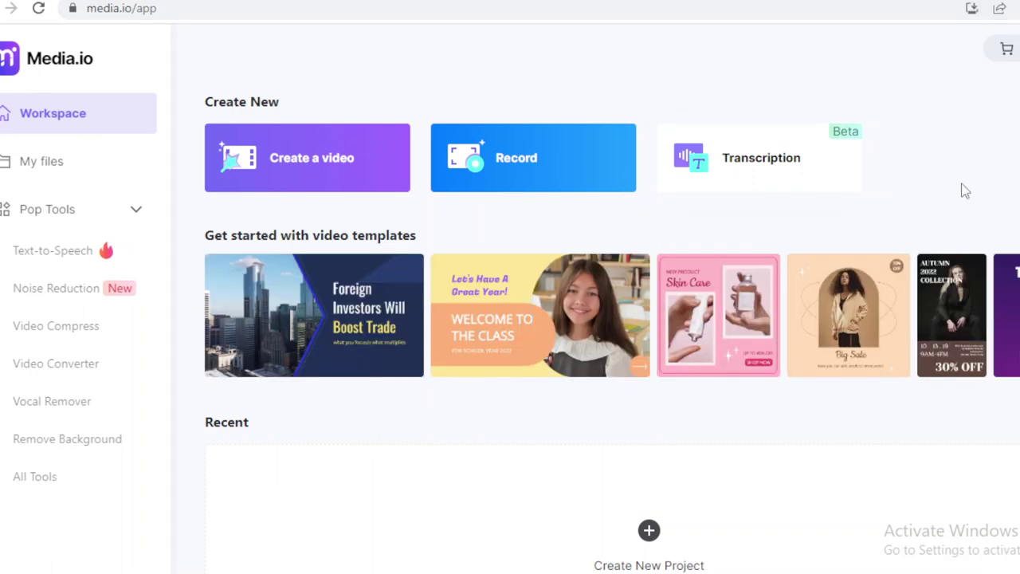
Start an Untitled Video project from the 'Welcome to the class' template.
click(470, 313)
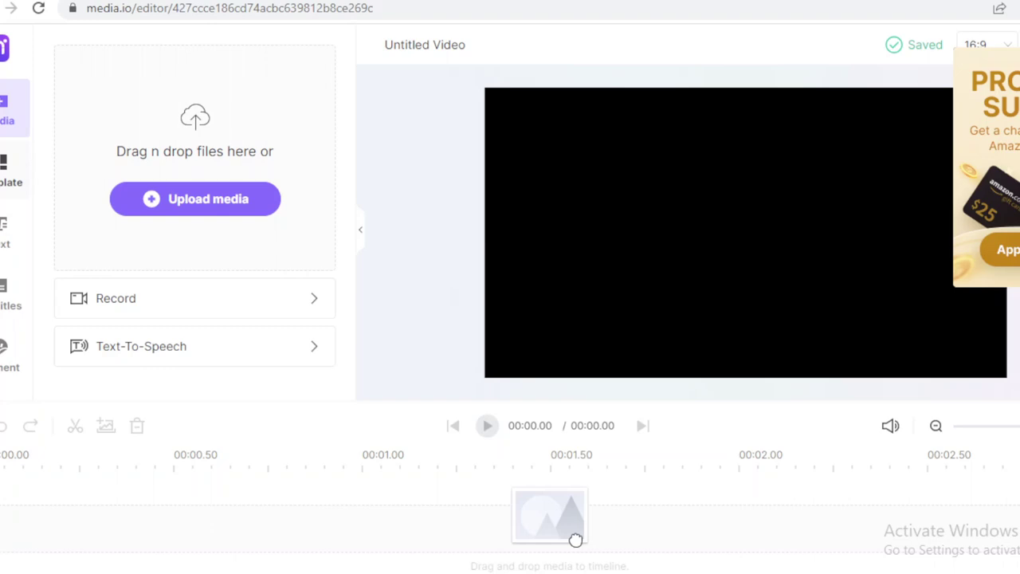
Add a blank manual subtitle line, 001, to the video project.
click(10, 295)
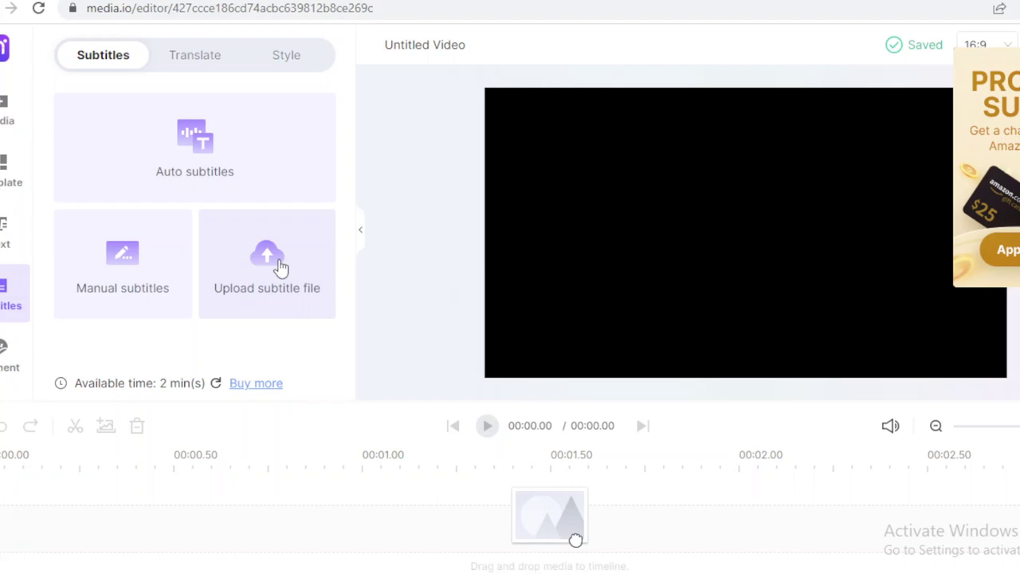
click(188, 266)
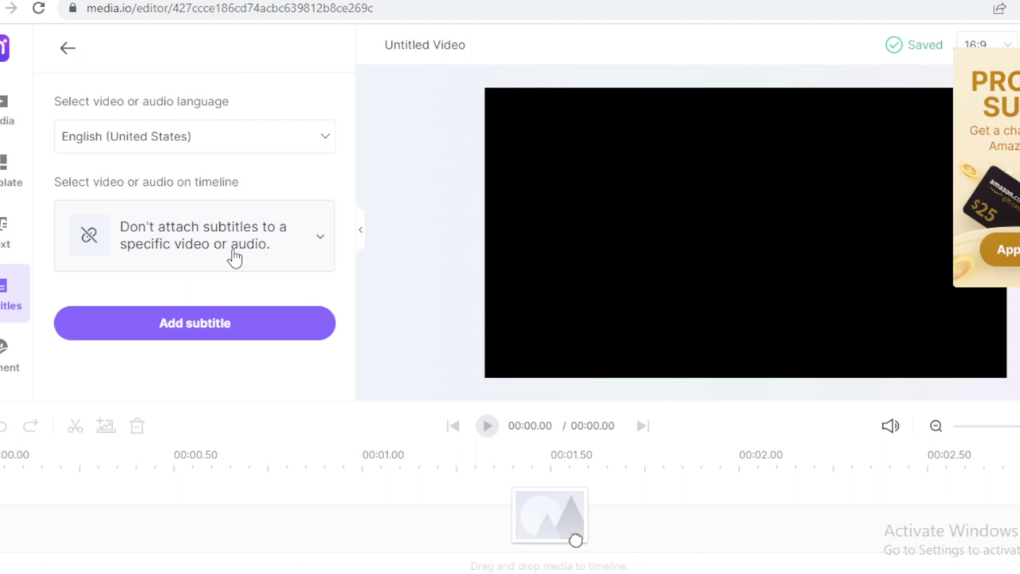
click(237, 326)
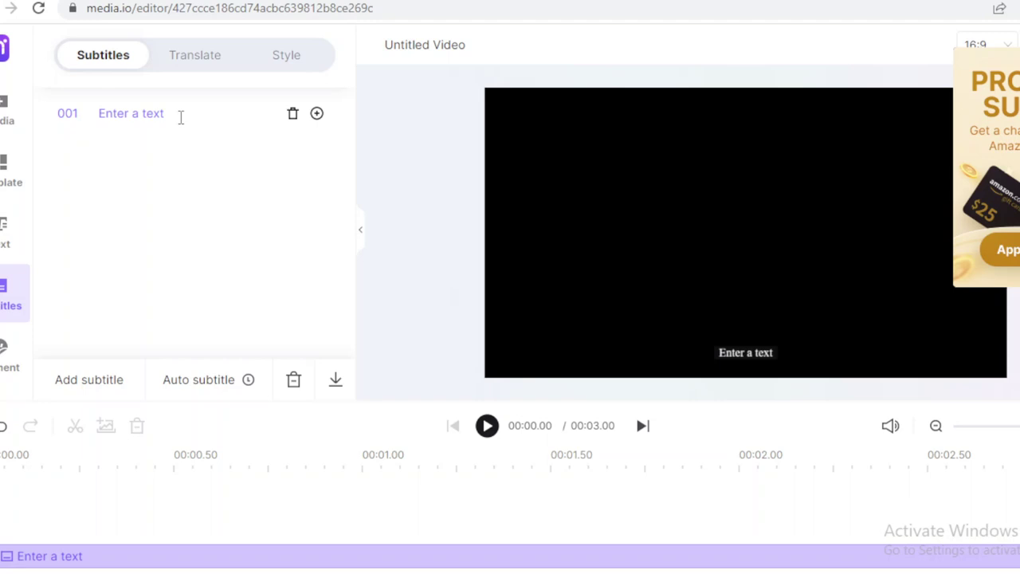
Set subtitle 001's text to 'He is good all the titme' and park the playhead at 00:00.43.
click(181, 117)
text(He is good)
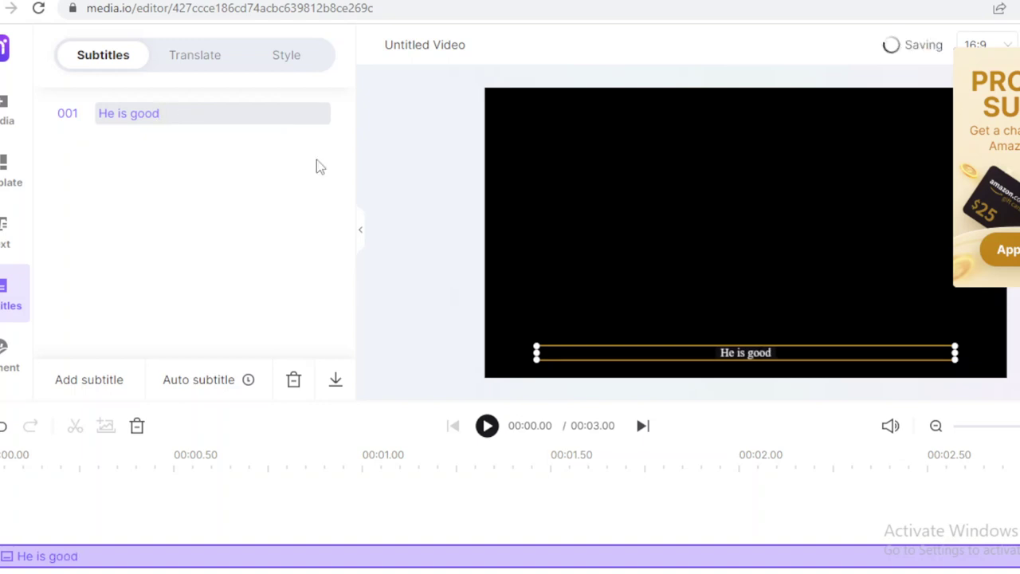
text(all the )
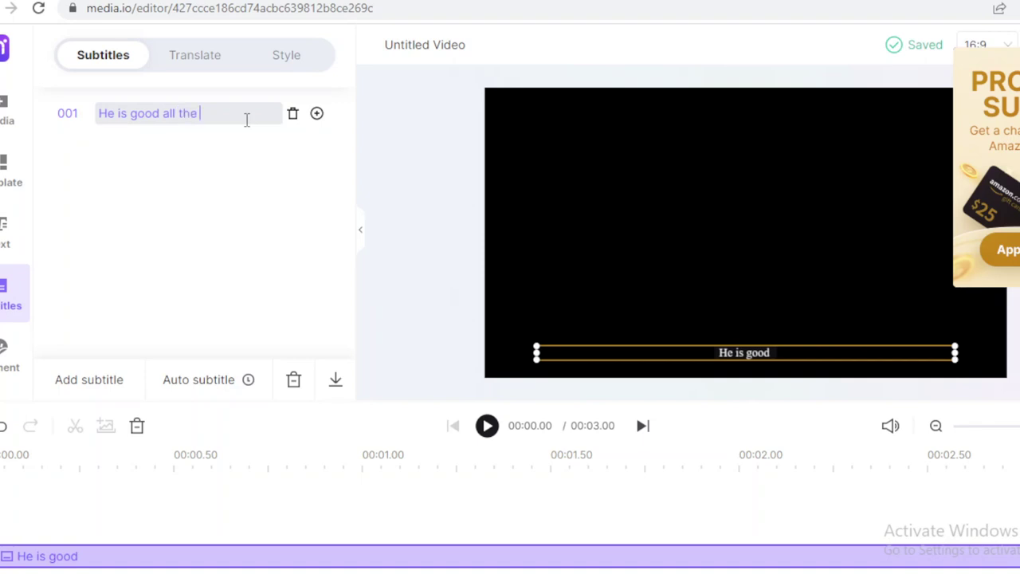
text(titme)
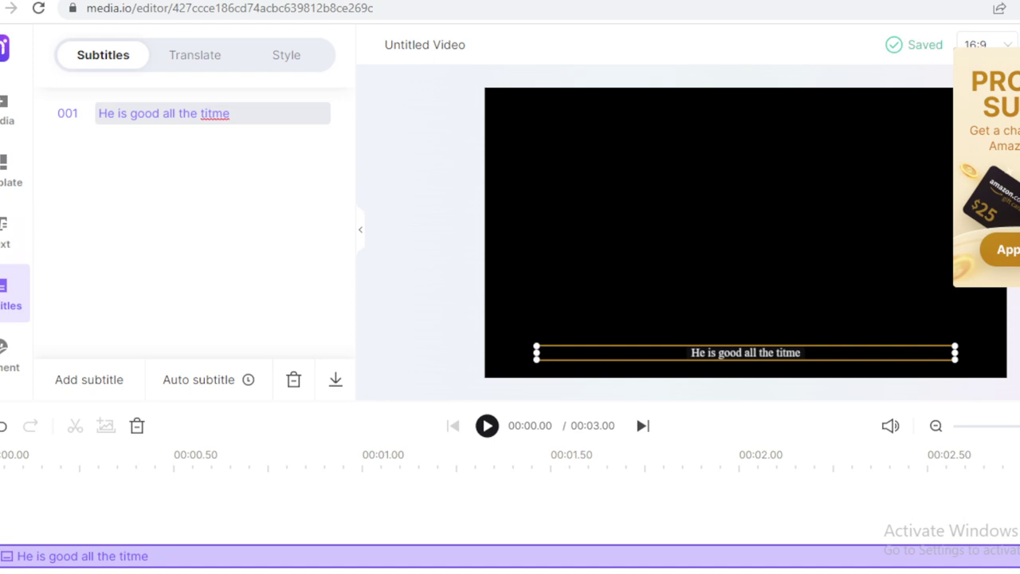
click(134, 478)
click(149, 480)
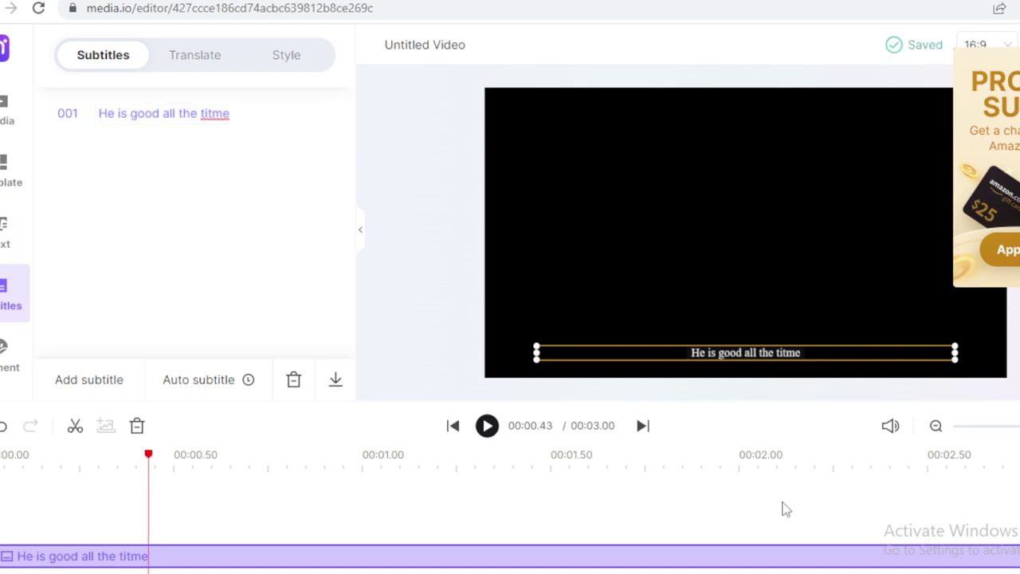
Trim the subtitle clip to end at 00:00.43 and preview it around 00:00.37.
drag(1017, 555, 160, 561)
drag(152, 564, 150, 559)
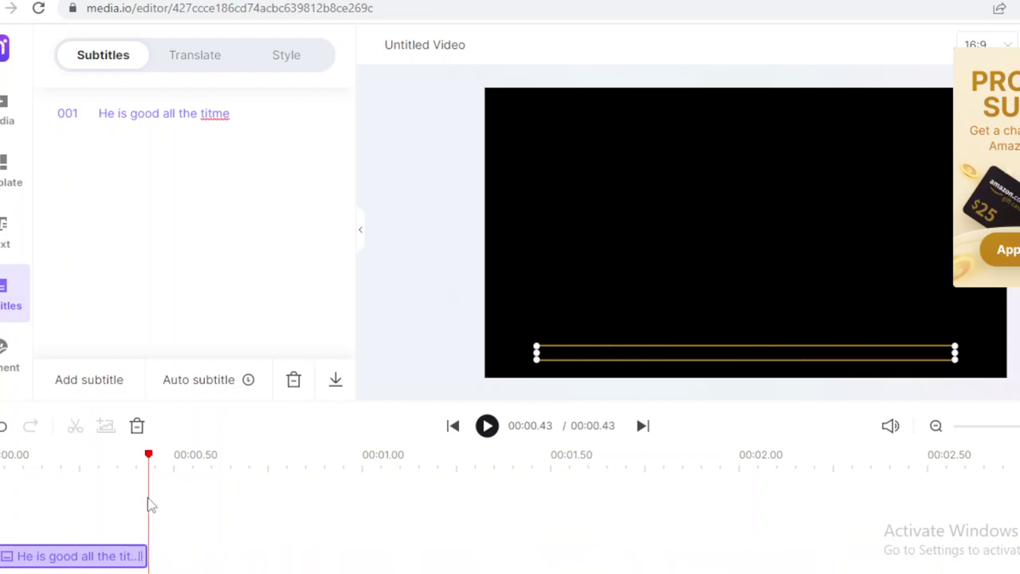
click(130, 460)
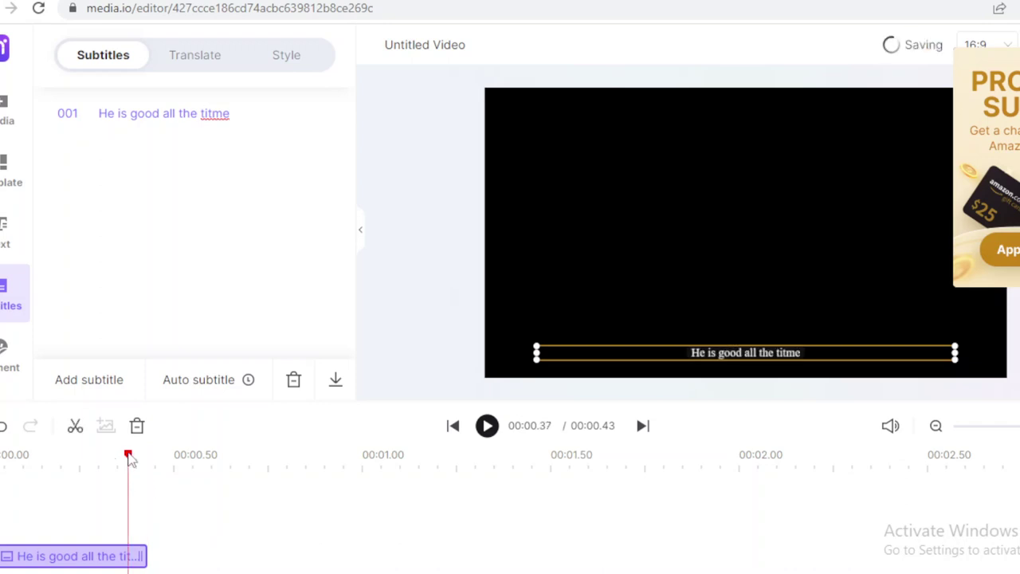
click(178, 462)
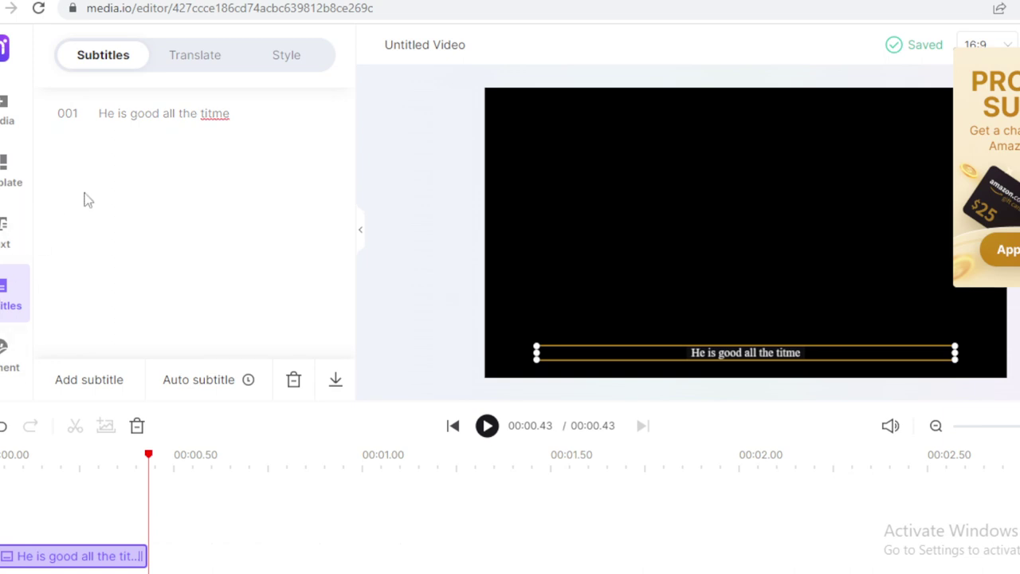
Show the subtitle Translate options, with English as default, and open the target-language list.
click(186, 62)
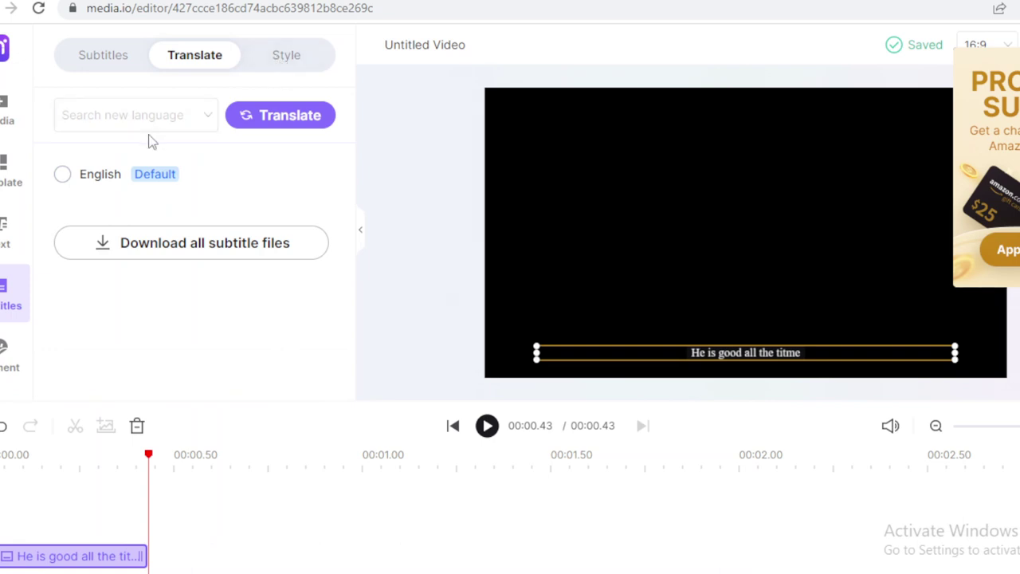
click(276, 63)
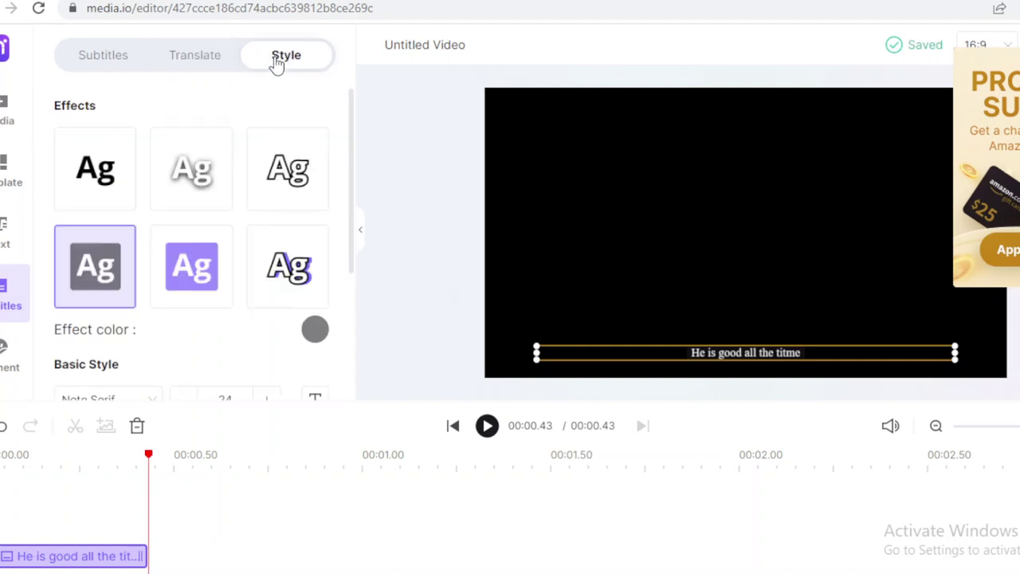
click(202, 62)
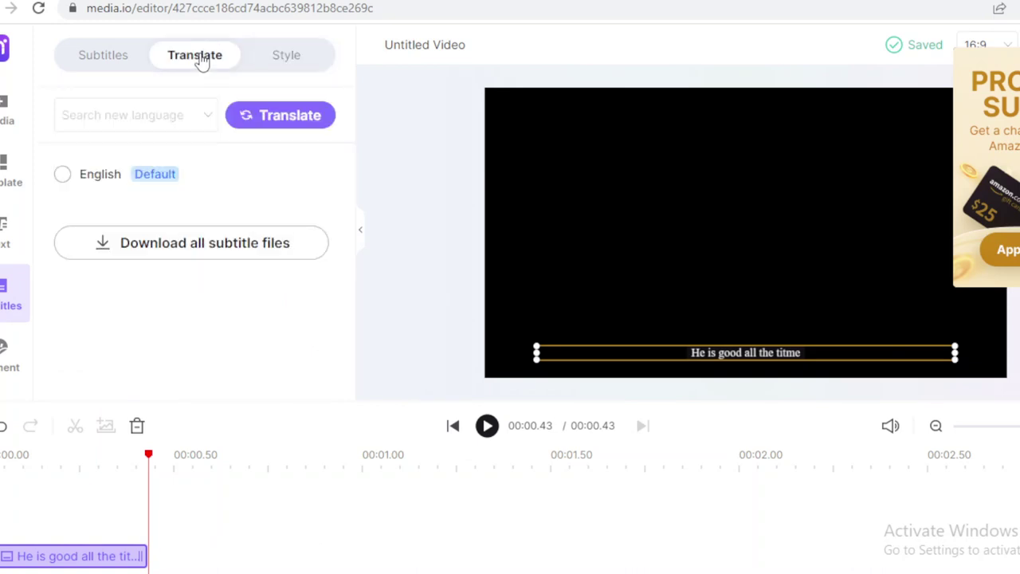
click(140, 120)
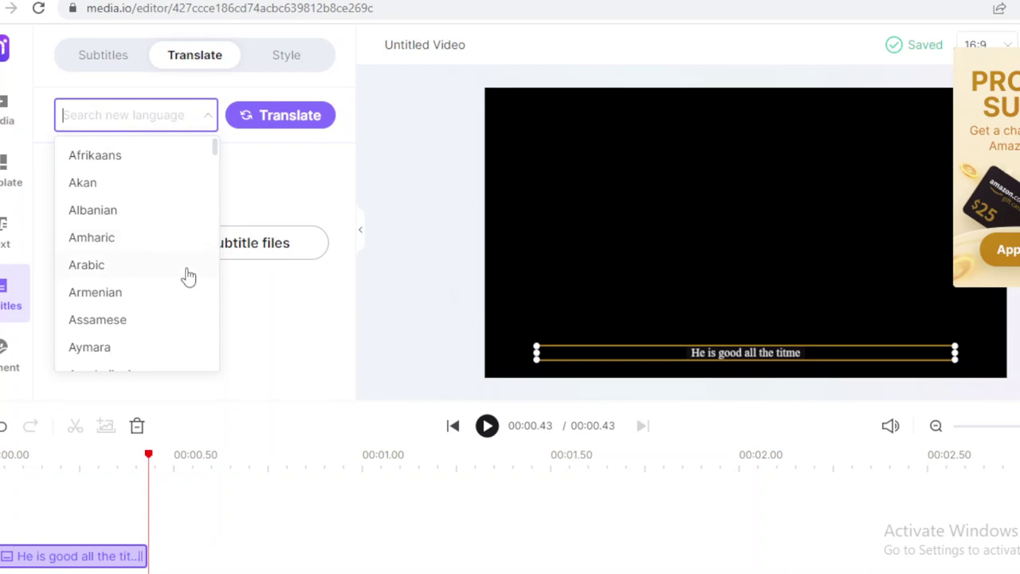
text(frq)
key(BackSpace)
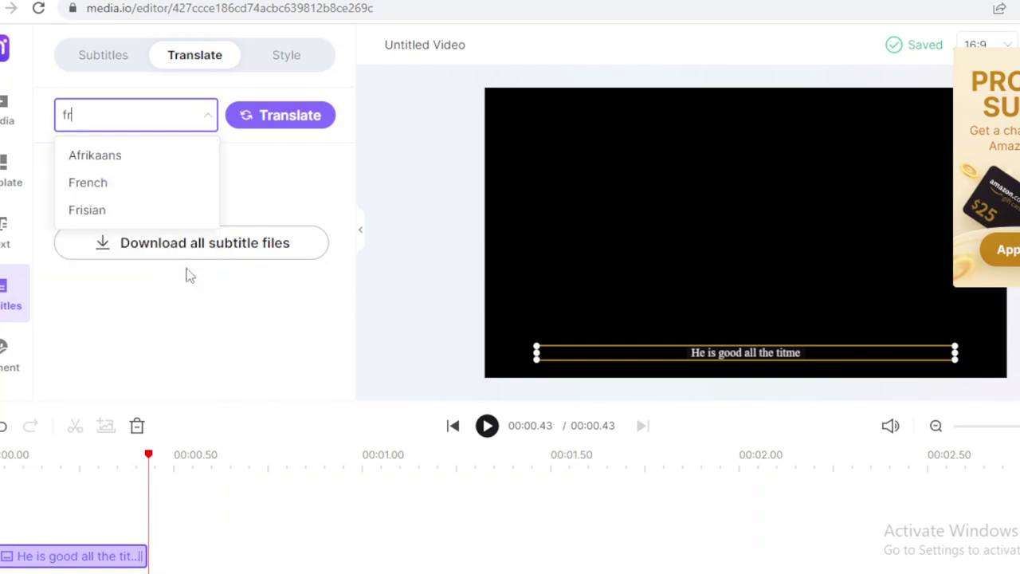
text(e)
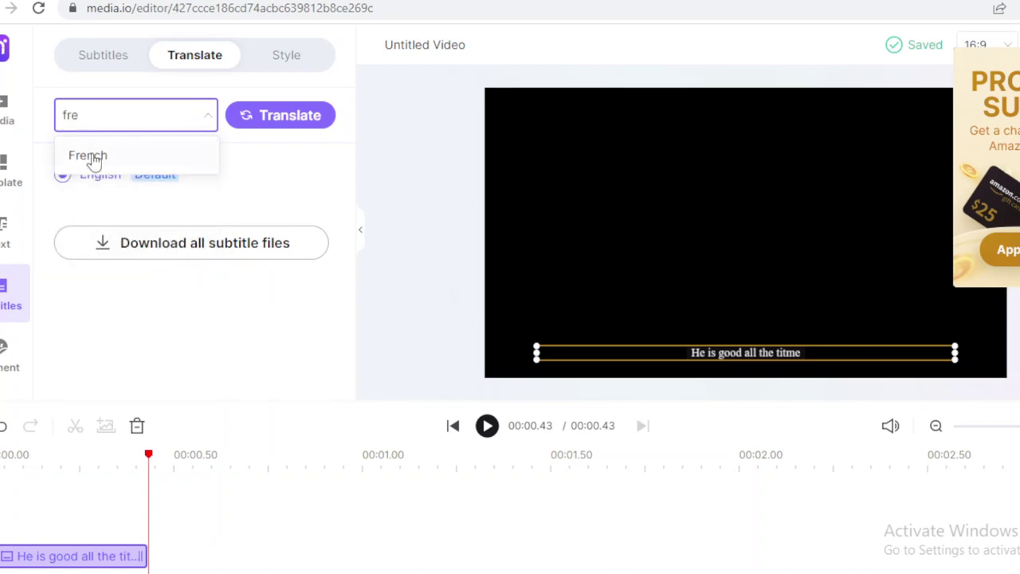
key(BackSpace)
key(BackSpace)
key(BackSpace)
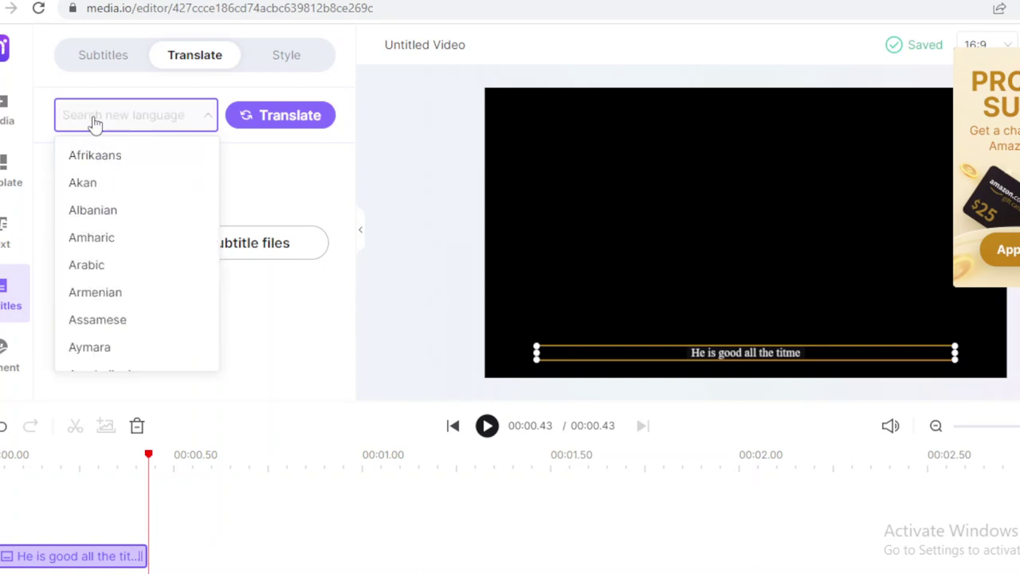
text(spanis)
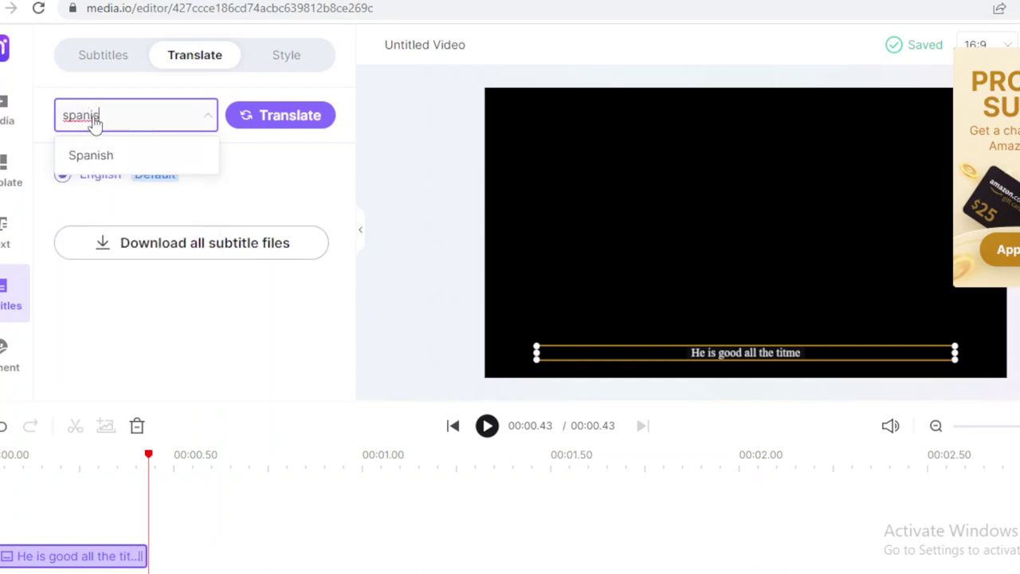
key(BackSpace)
key(BackSpace)
key(BackSpace)
key(BackSpace)
key(BackSpace)
key(BackSpace)
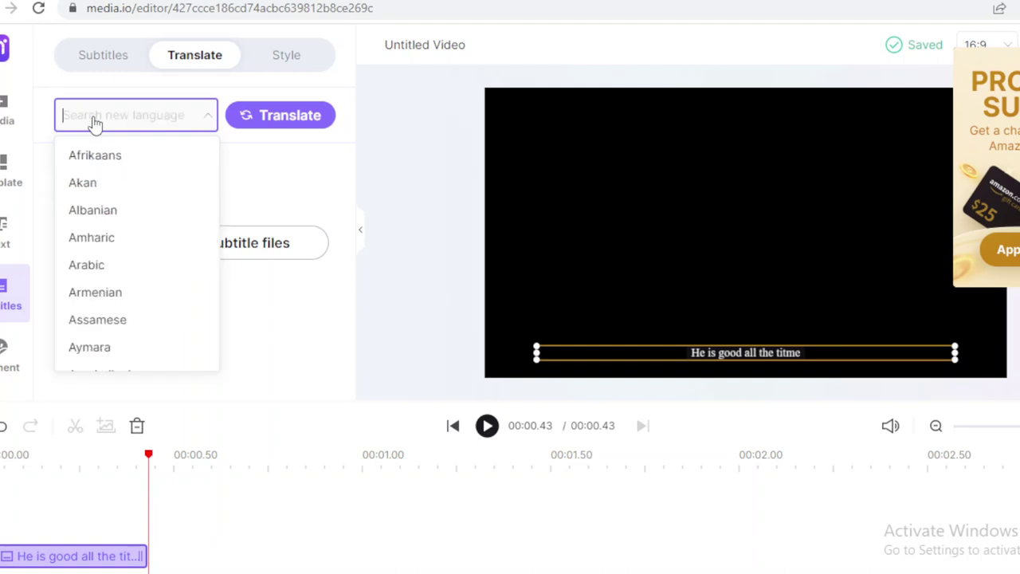
text(german)
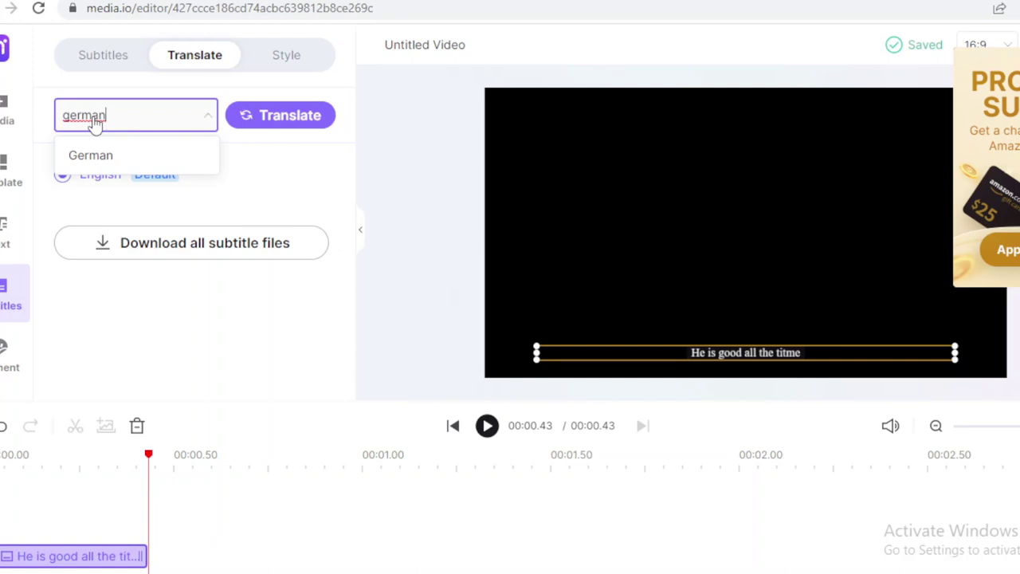
key(BackSpace)
key(BackSpace)
key(BackSpace)
key(BackSpace)
key(BackSpace)
key(BackSpace)
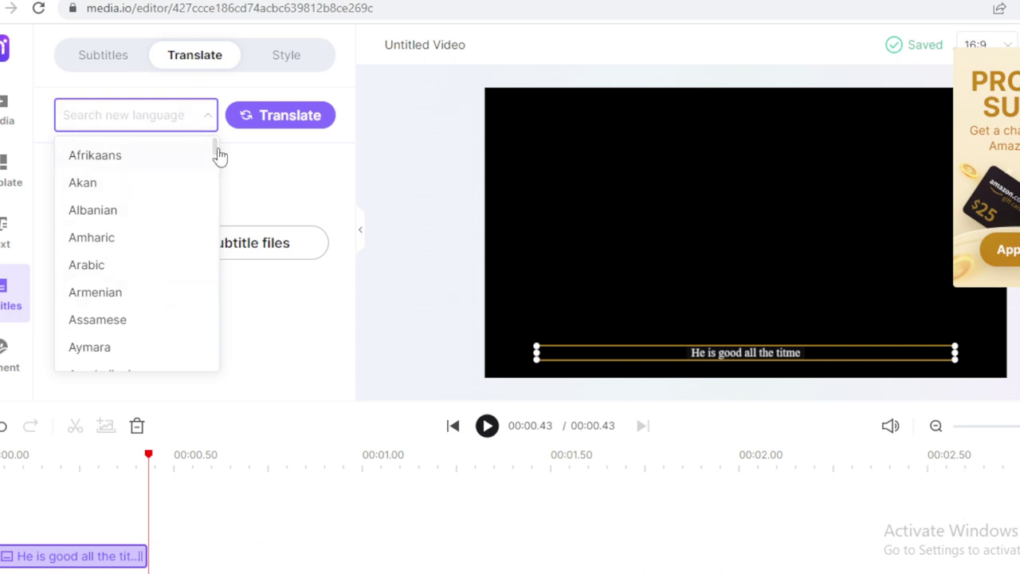
click(220, 178)
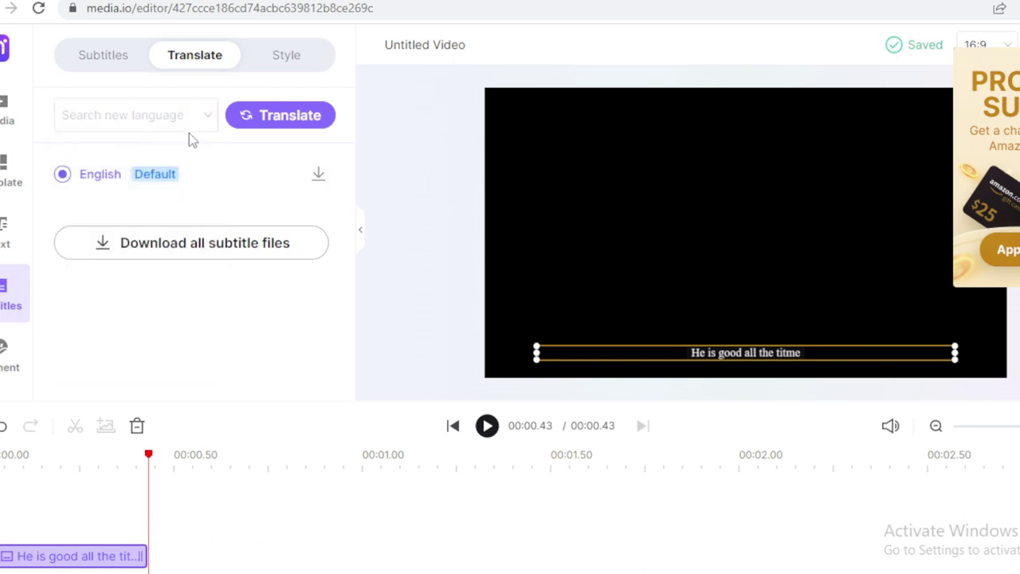
click(146, 118)
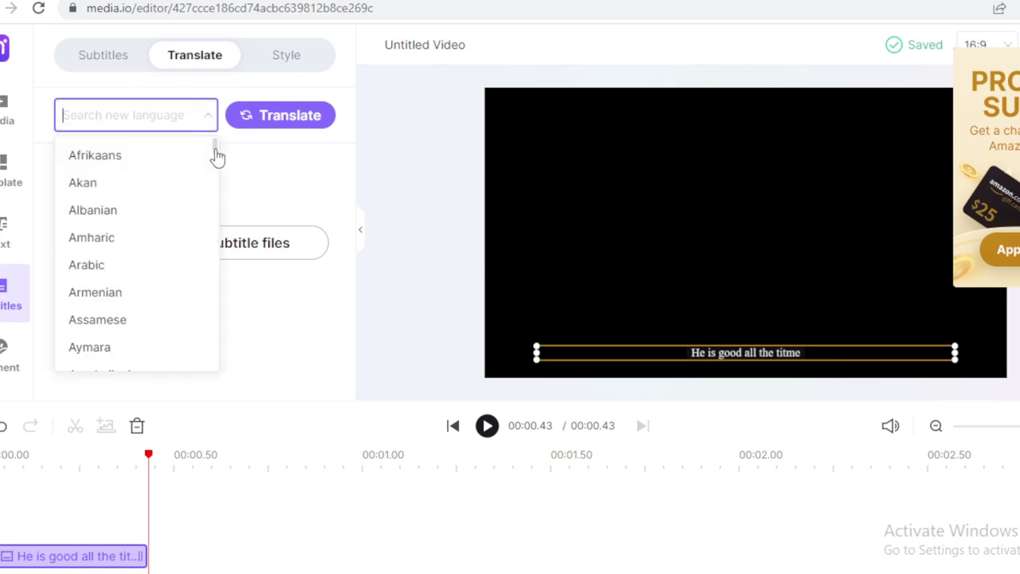
Choose Igbo as the target language and translate the subtitle to 'Ọ mara mma oge niile'.
drag(216, 155, 209, 238)
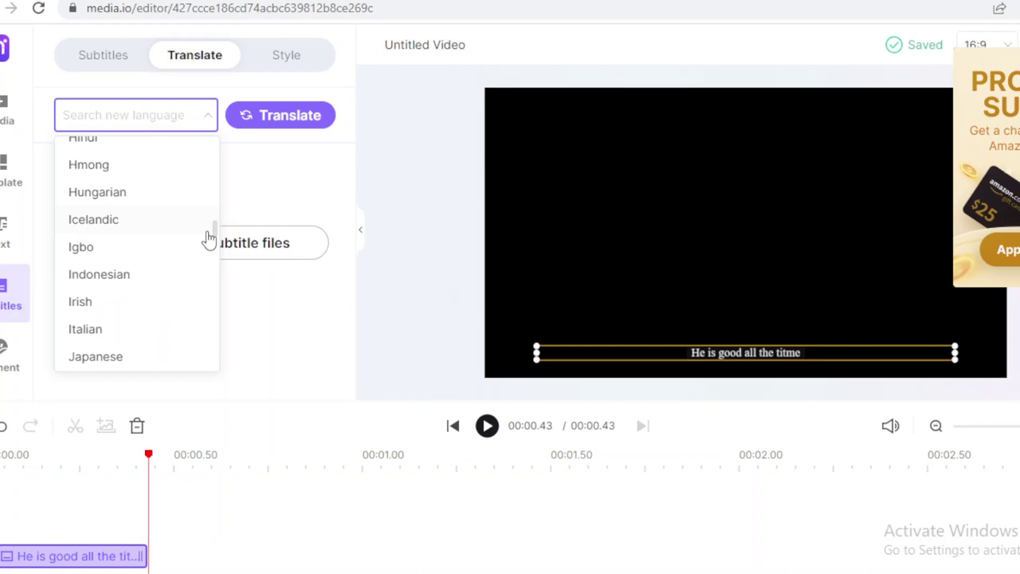
click(152, 250)
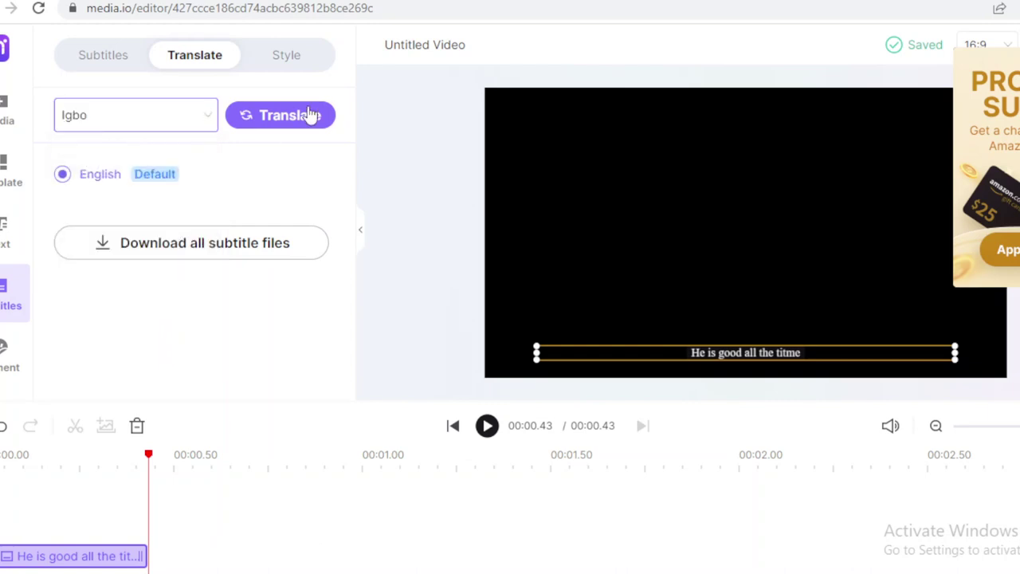
click(309, 116)
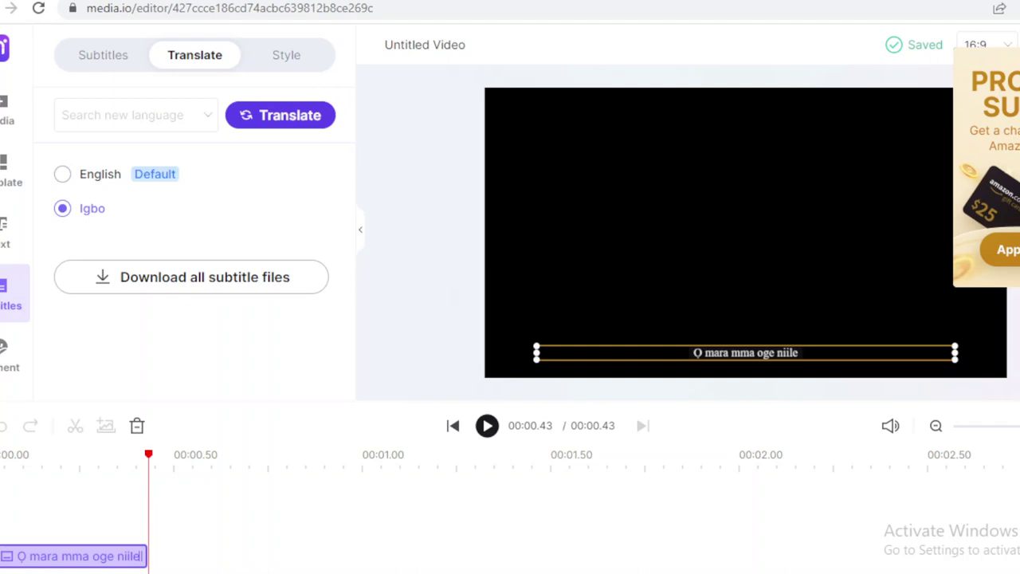
Open the Element library and browse its Emoji, Sound Waves, Holiday and Guidance graphics.
click(5, 375)
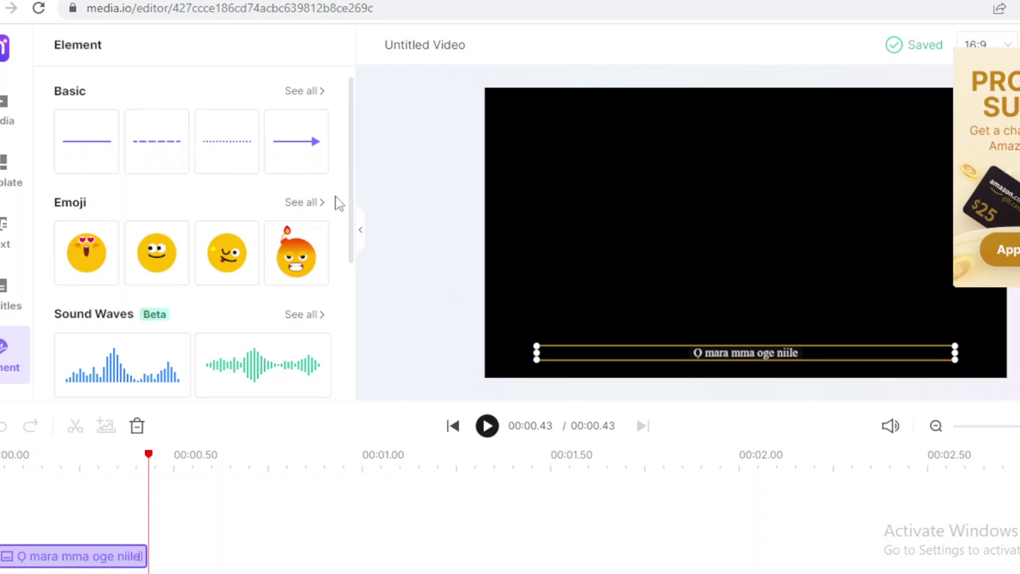
drag(352, 212, 351, 275)
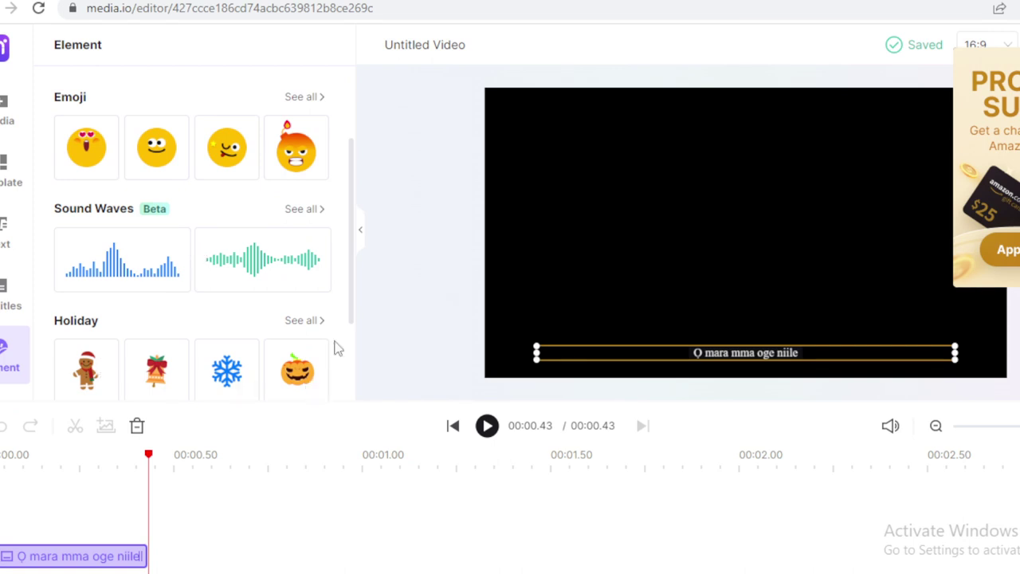
scroll(352, 340, down, 2)
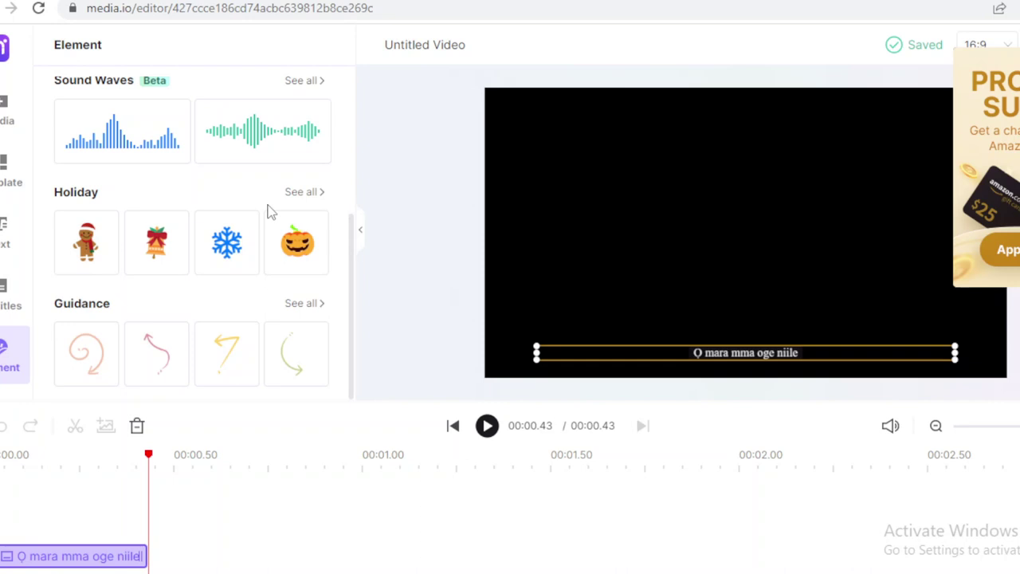
mouse_move(328, 262)
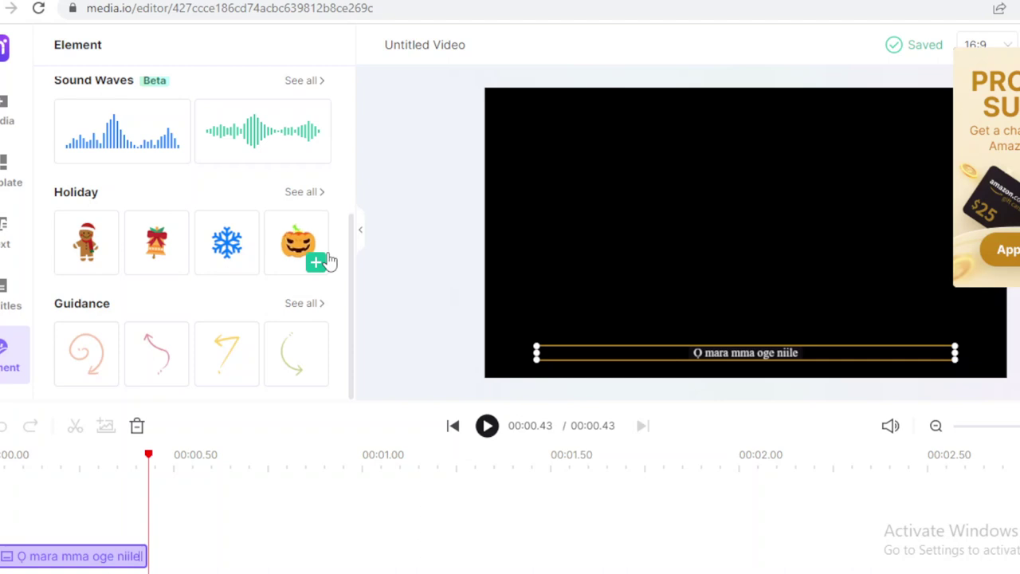
Replace 'Untitled' in the project title with 'SAMPLE' so it reads 'SAMPLE Video'.
double_click(425, 46)
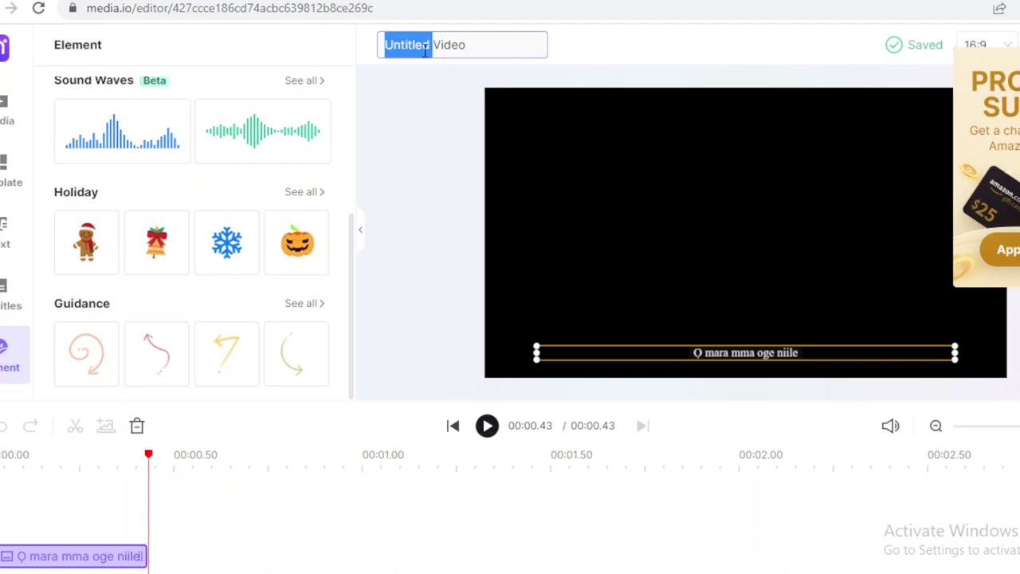
key(BackSpace)
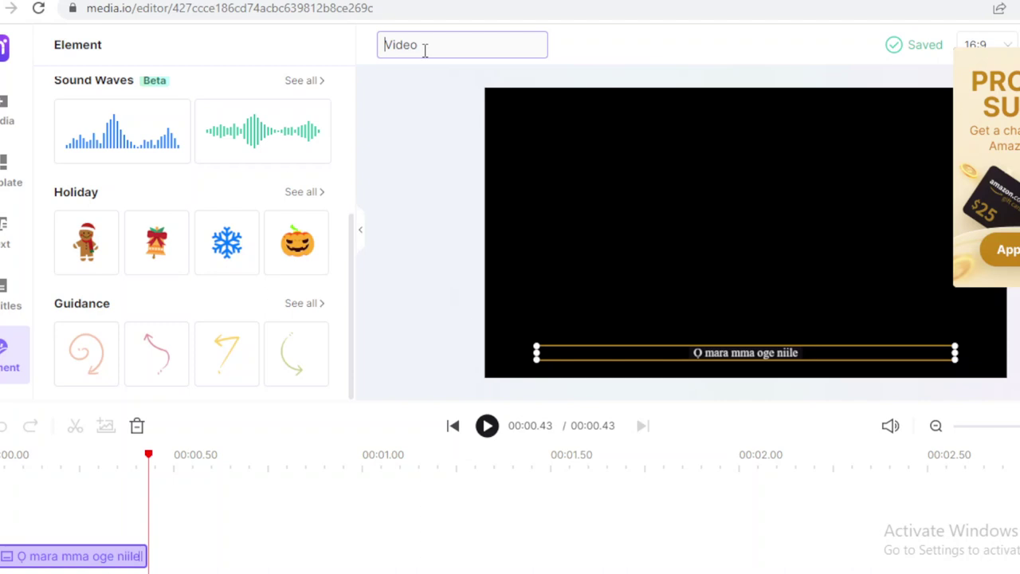
text(SAMPLE)
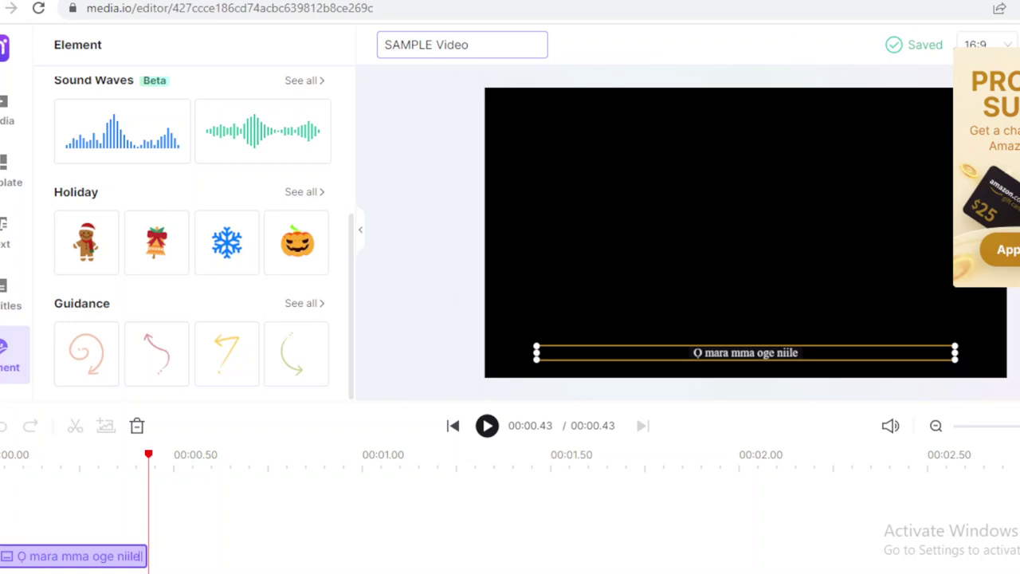
key(Return)
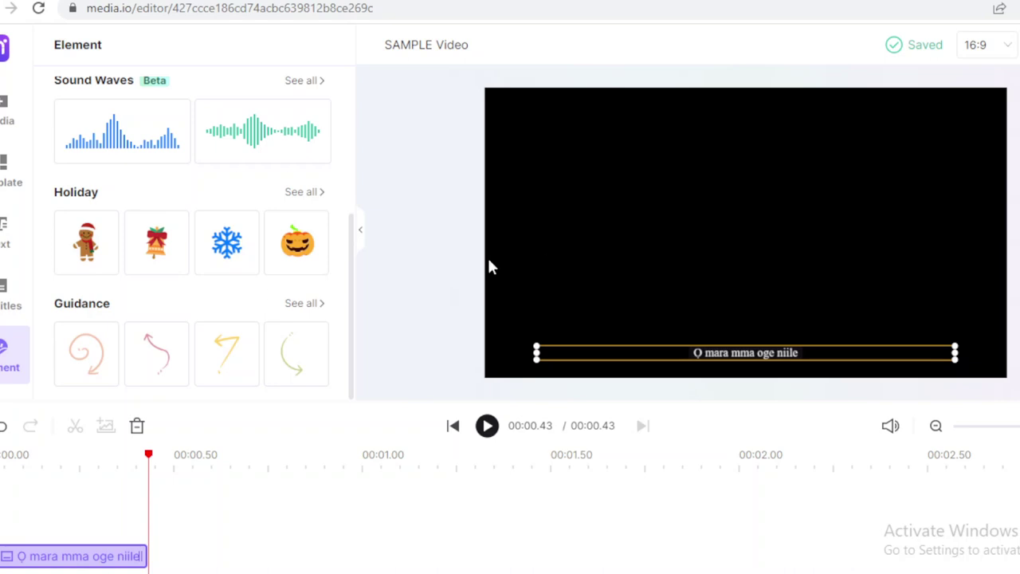
Return from the editor to the Workspace home page and select its address bar.
click(11, 8)
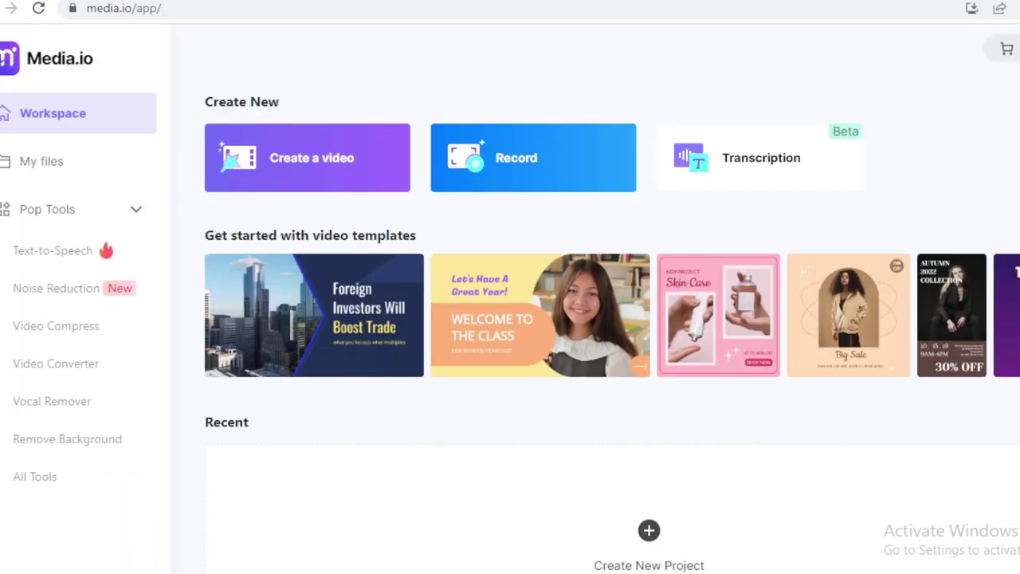
click(243, 7)
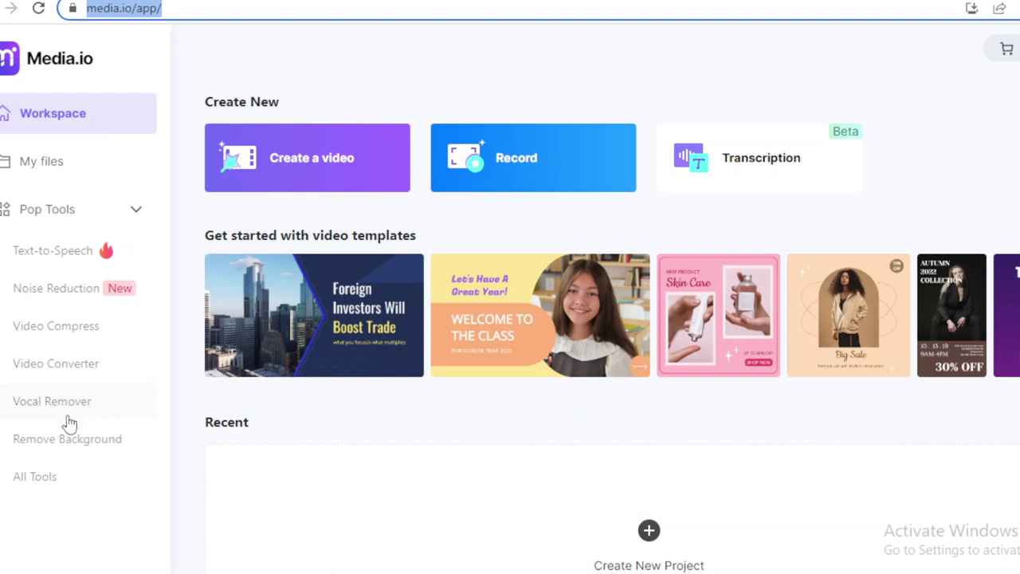
Open All Tools and scroll through the video, audio and image tool listings.
click(34, 480)
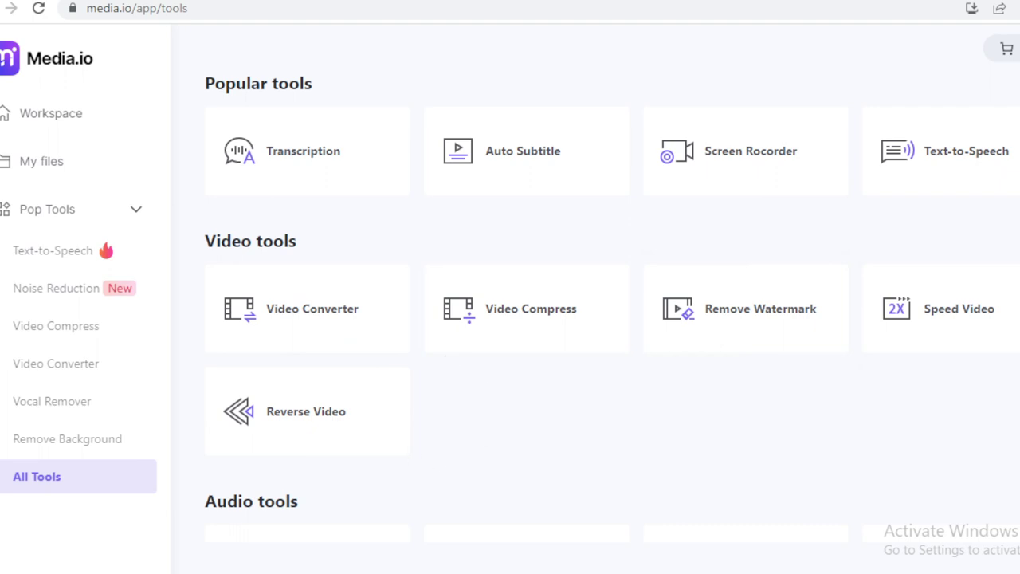
scroll(606, 318, down, 4)
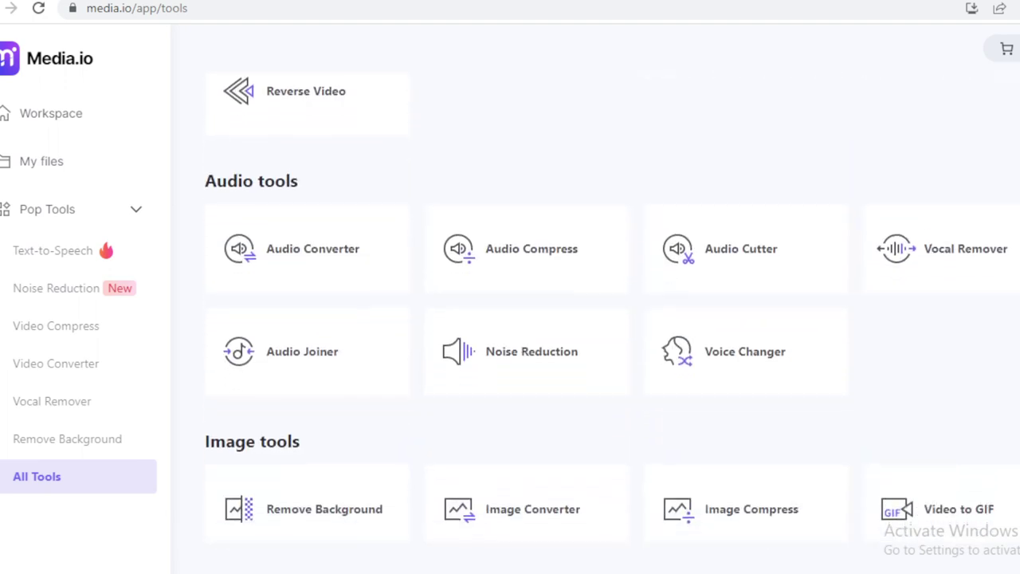
scroll(606, 319, up, 3)
scroll(606, 318, up, 1)
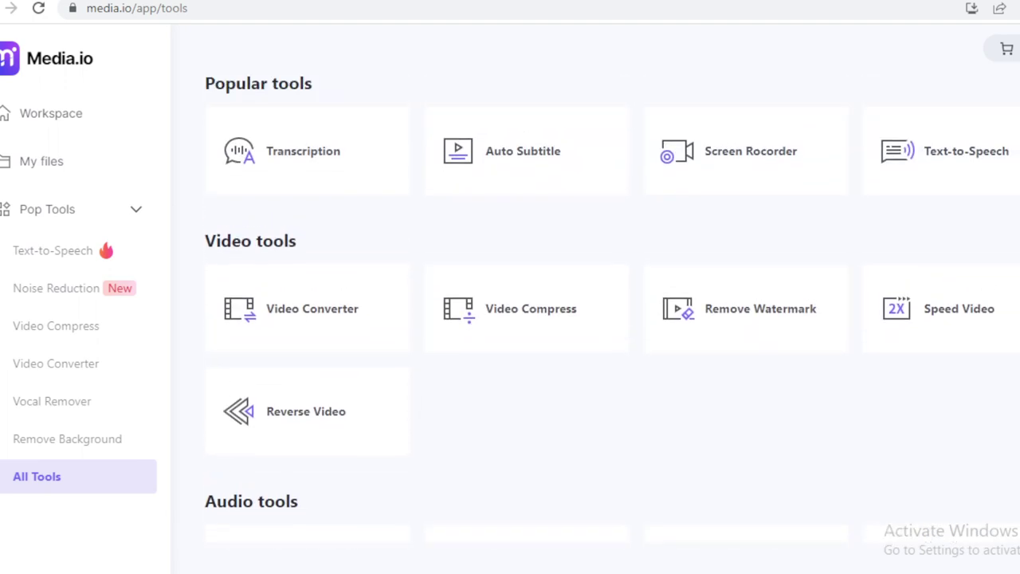
scroll(606, 318, down, 5)
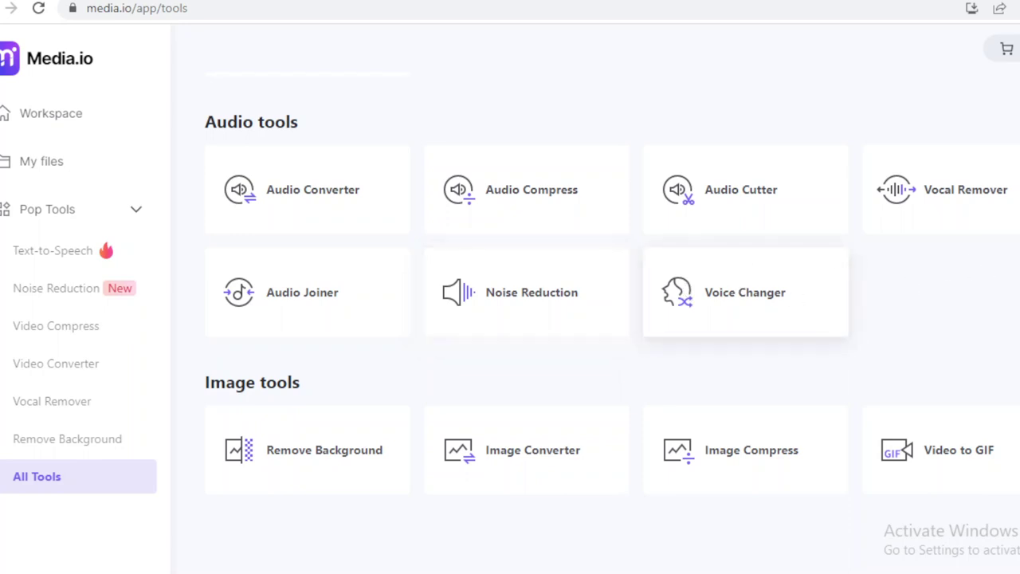
scroll(606, 319, up, 3)
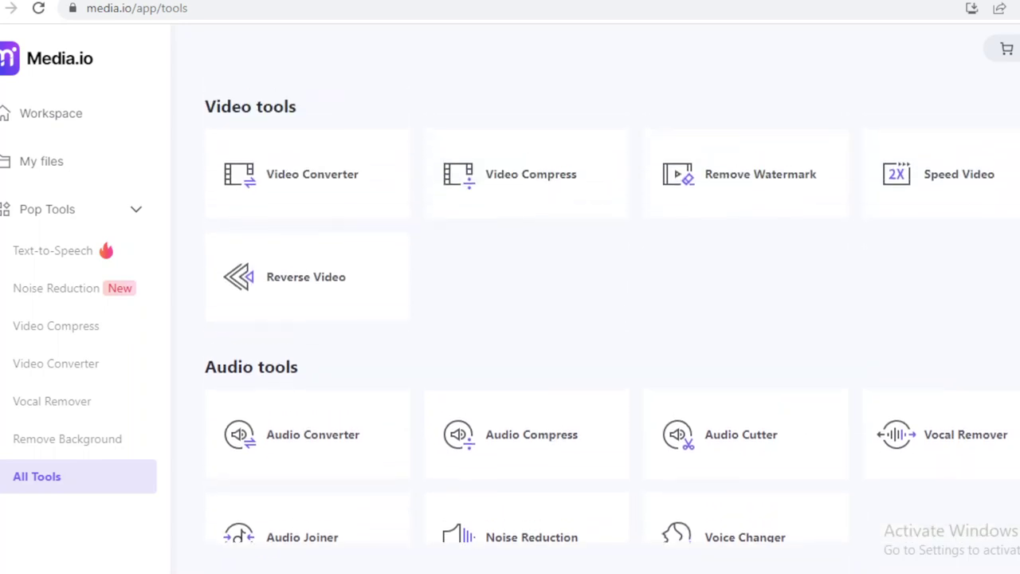
scroll(578, 218, up, 2)
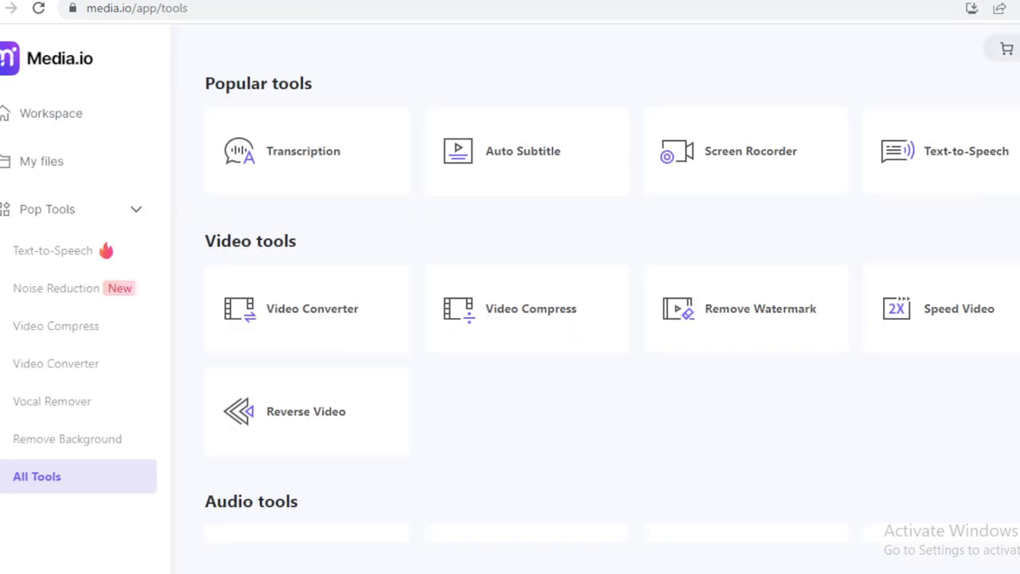
Load the Media.io tools page address in a new private browsing window.
click(183, 11)
key(ctrl+c)
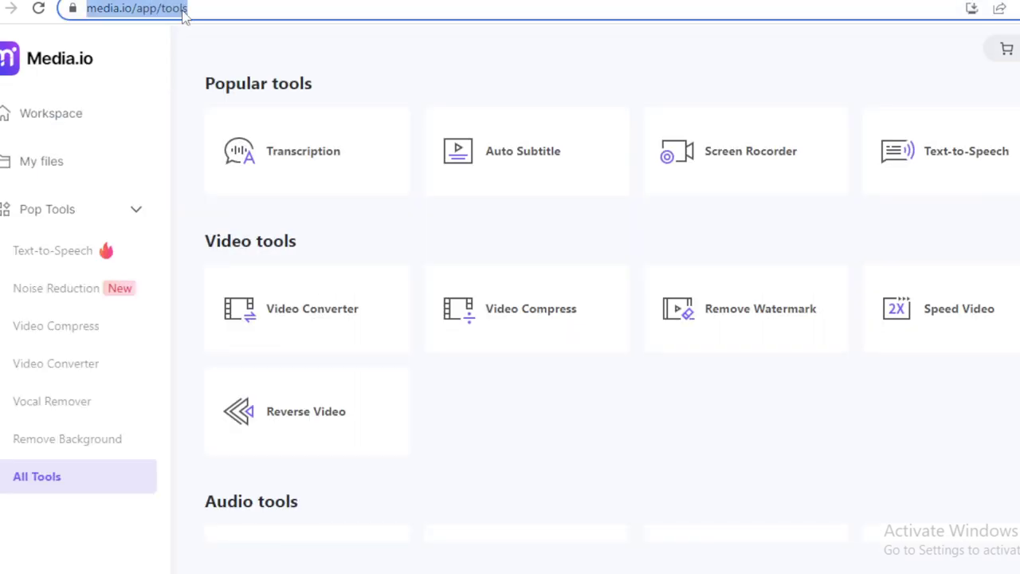
key(ctrl+shift+n)
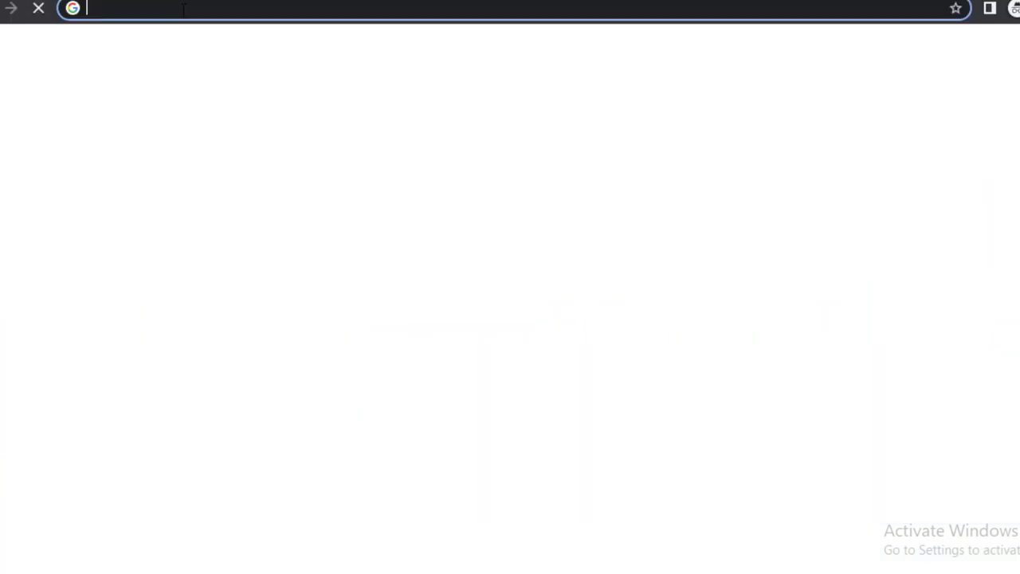
key(ctrl+v)
key(Return)
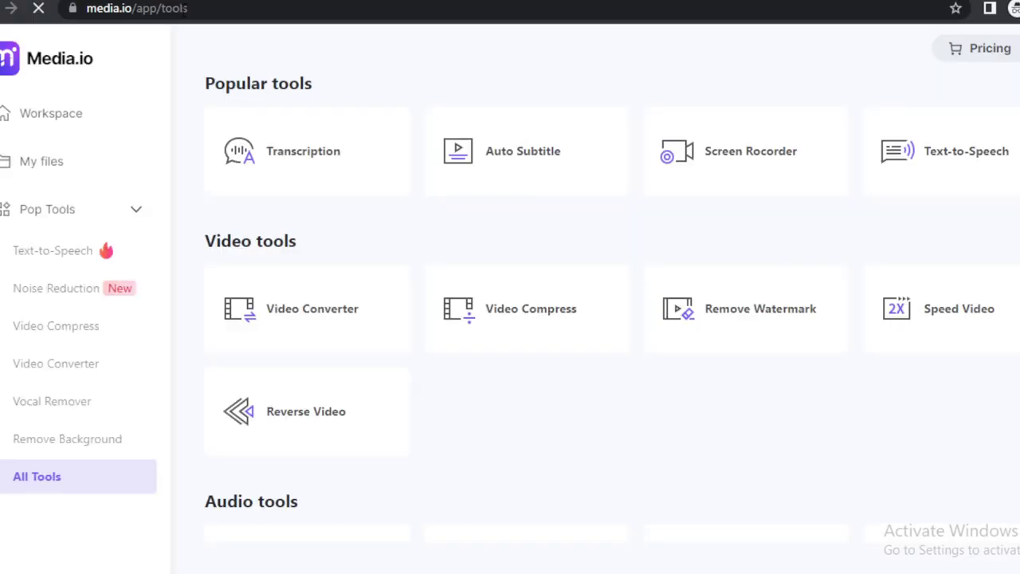
double_click(241, 8)
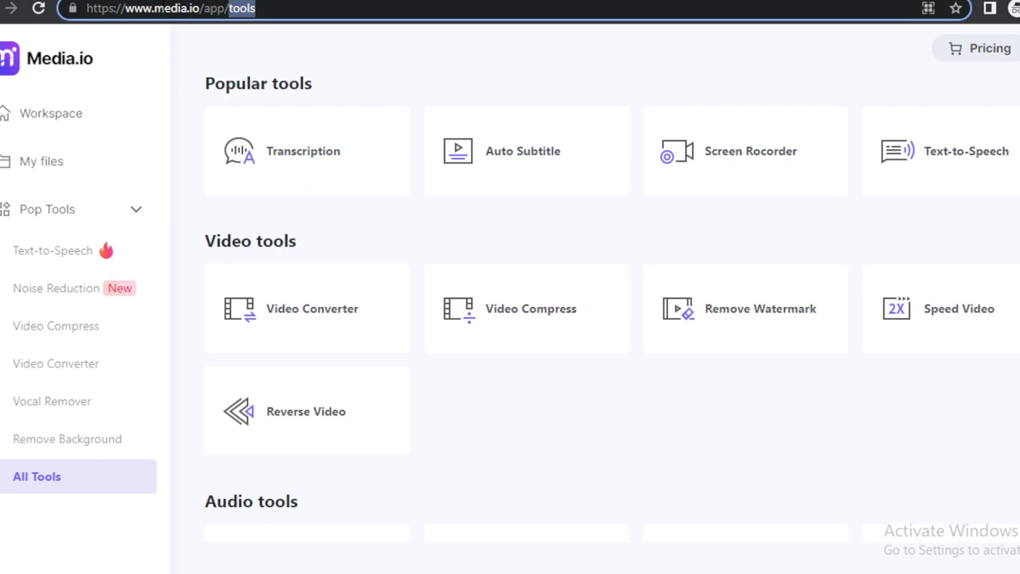
key(BackSpace)
key(BackSpace)
key(BackSpace)
key(BackSpace)
key(BackSpace)
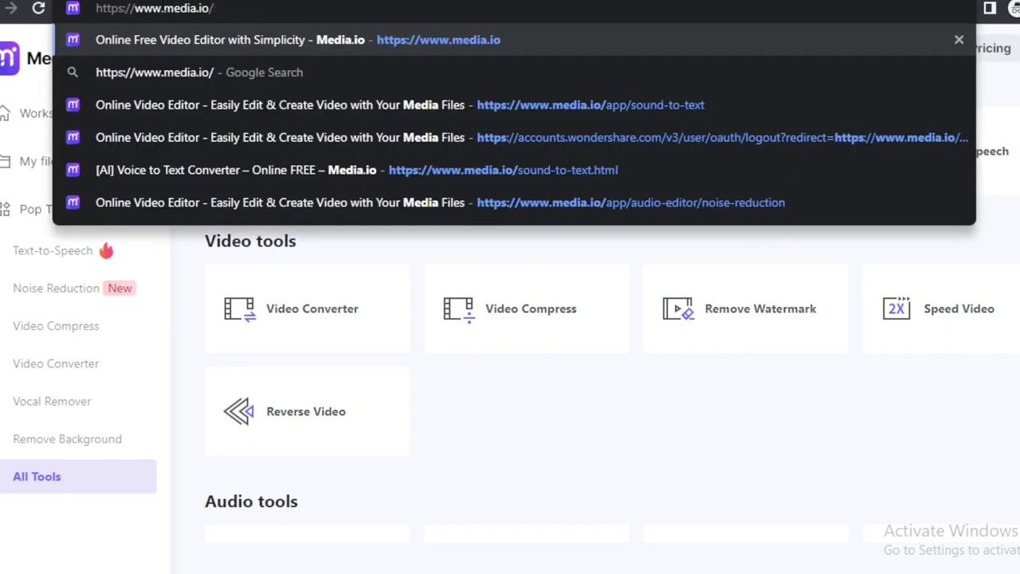
key(Return)
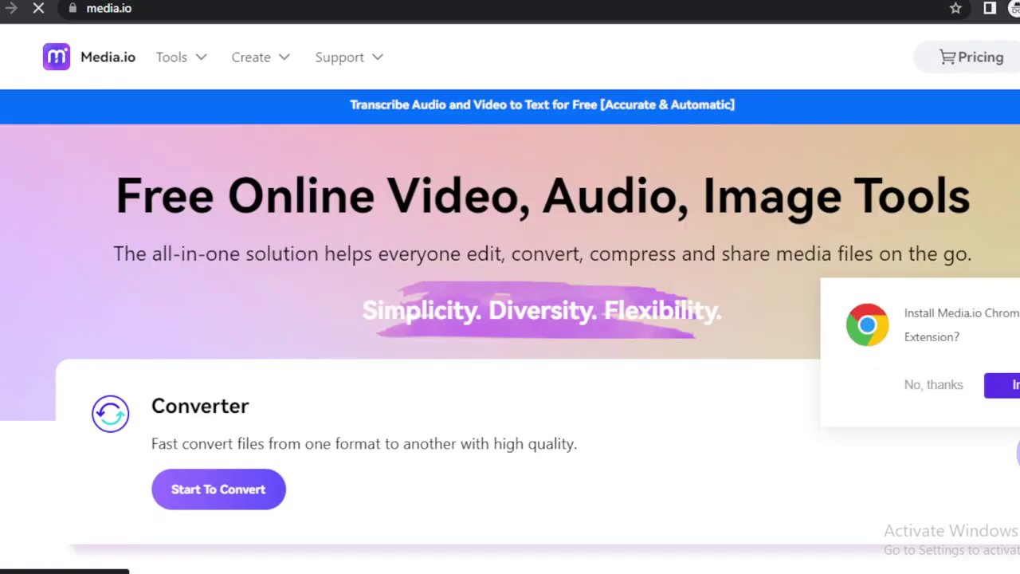
View the Create menu's options, then scroll down to the Converter, Editor and Compressor cards.
scroll(511, 255, down, 4)
scroll(510, 319, up, 4)
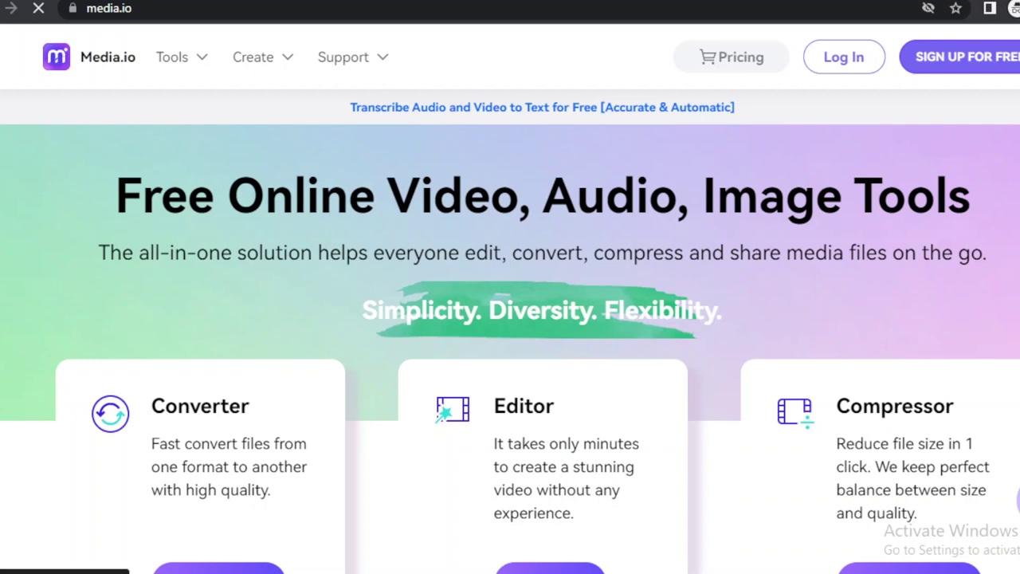
mouse_move(259, 57)
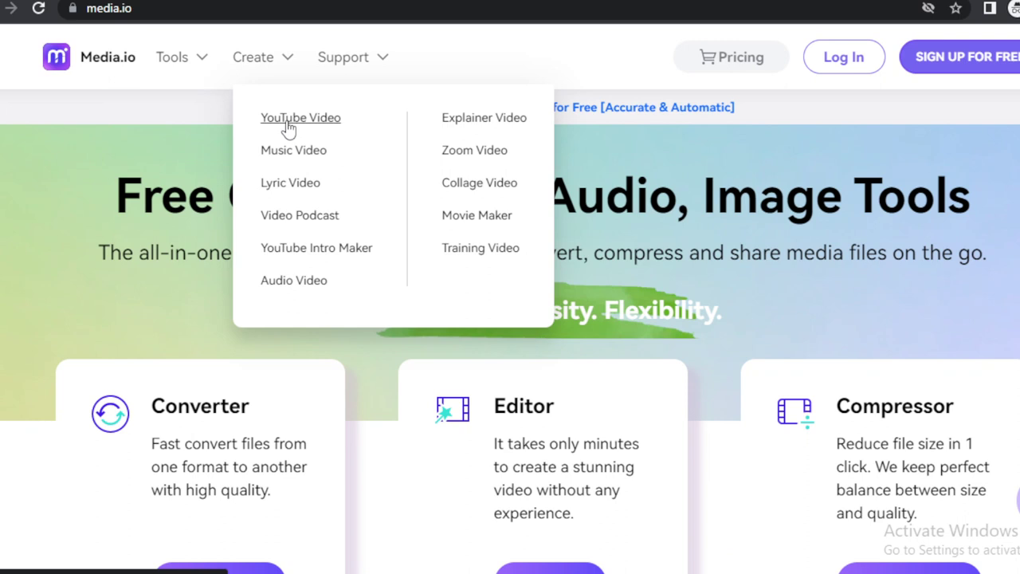
scroll(510, 318, down, 1)
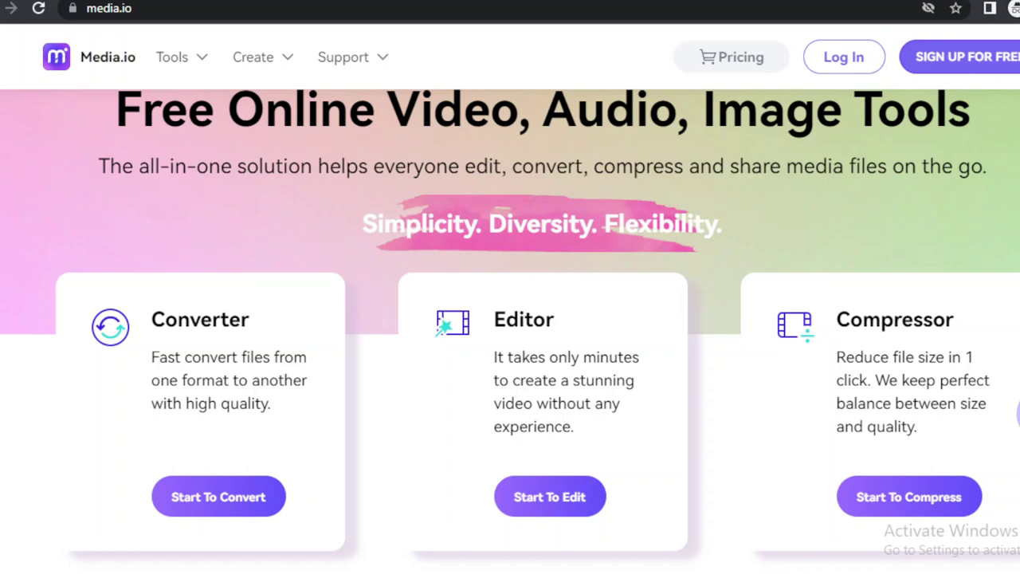
Scroll past the Easy to Edit, Converter/Compressor and Record sections to Work Smarter with AI.
scroll(290, 128, down, 2)
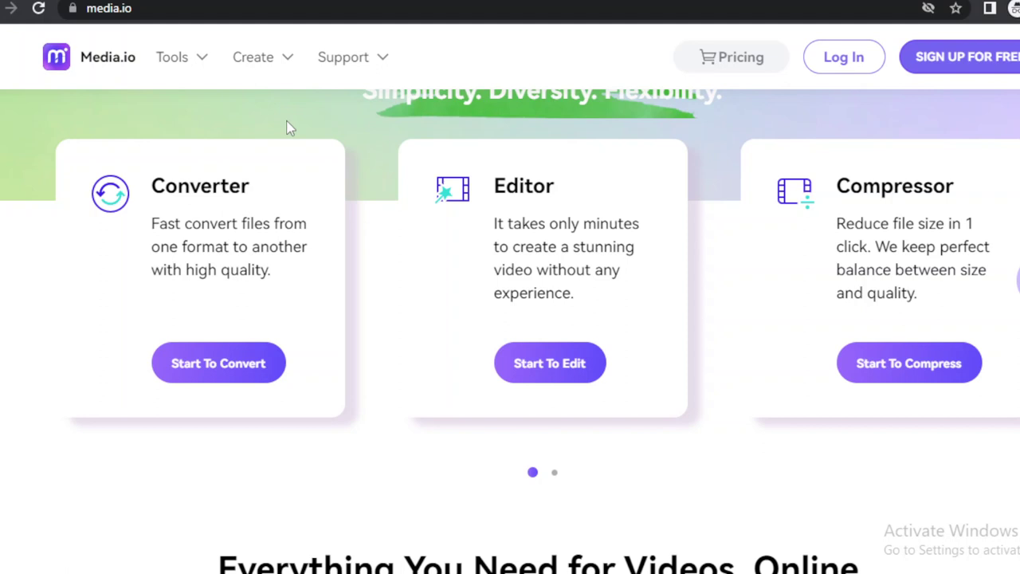
scroll(290, 128, down, 5)
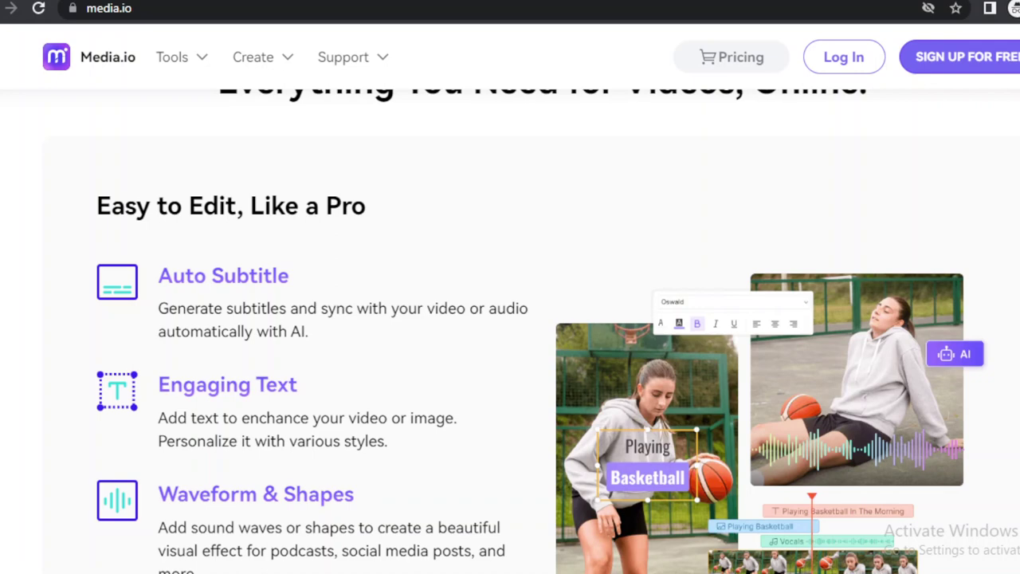
scroll(187, 447, down, 1)
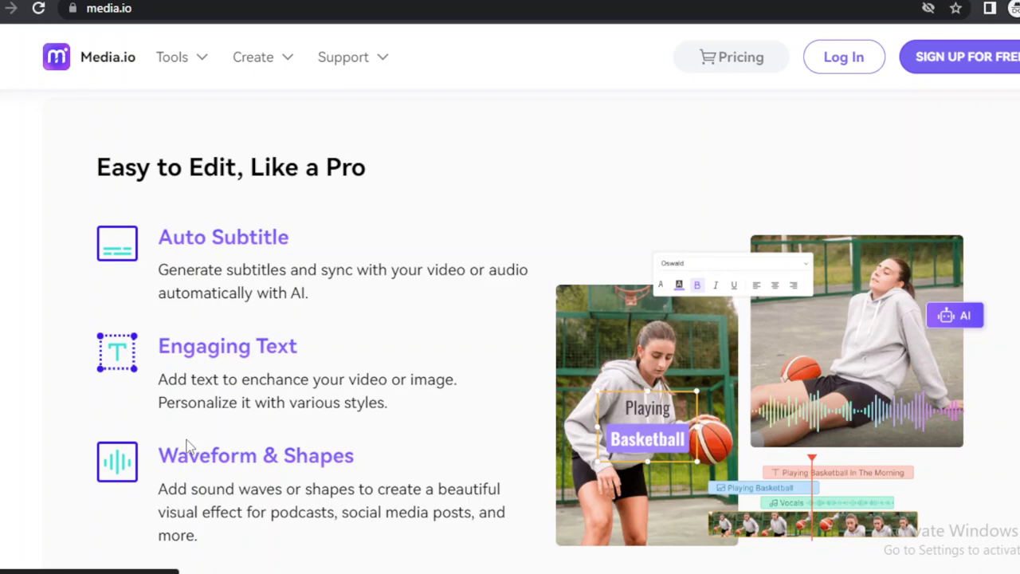
scroll(187, 447, down, 6)
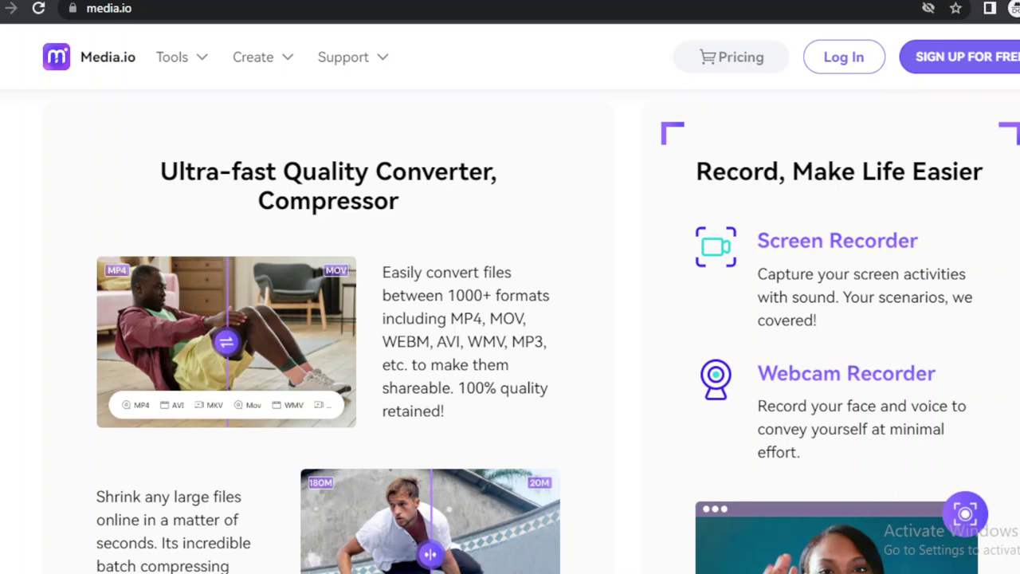
scroll(510, 319, down, 3)
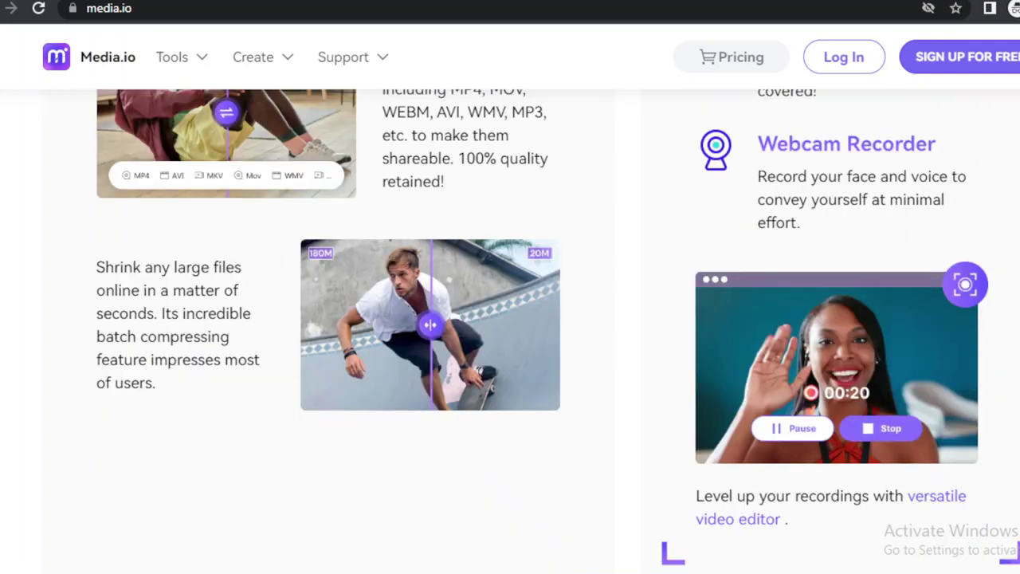
scroll(510, 319, down, 5)
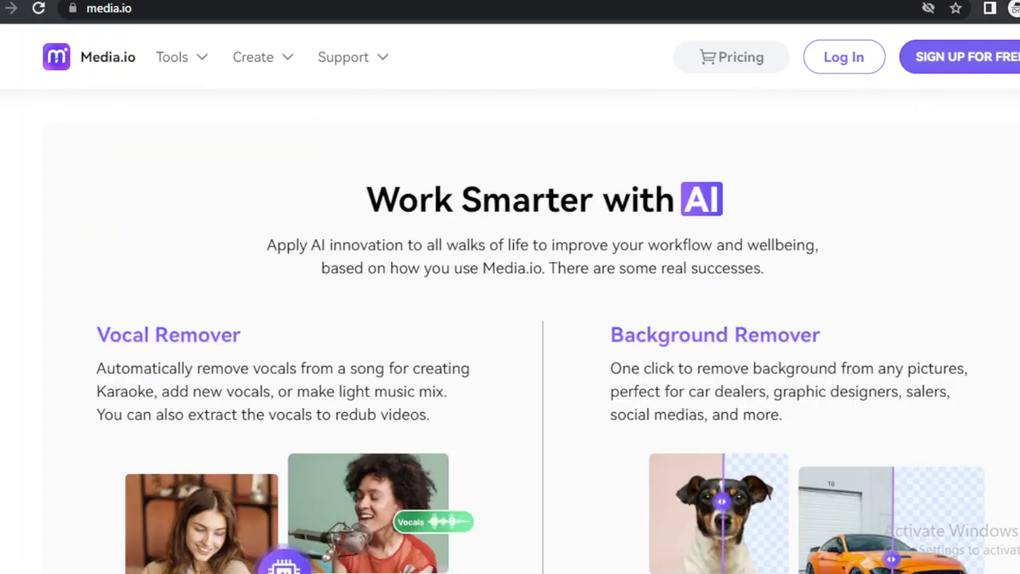
Switch the video-examples carousel to Promotional, then Personal, and scroll on to the statistics.
scroll(510, 335, down, 1)
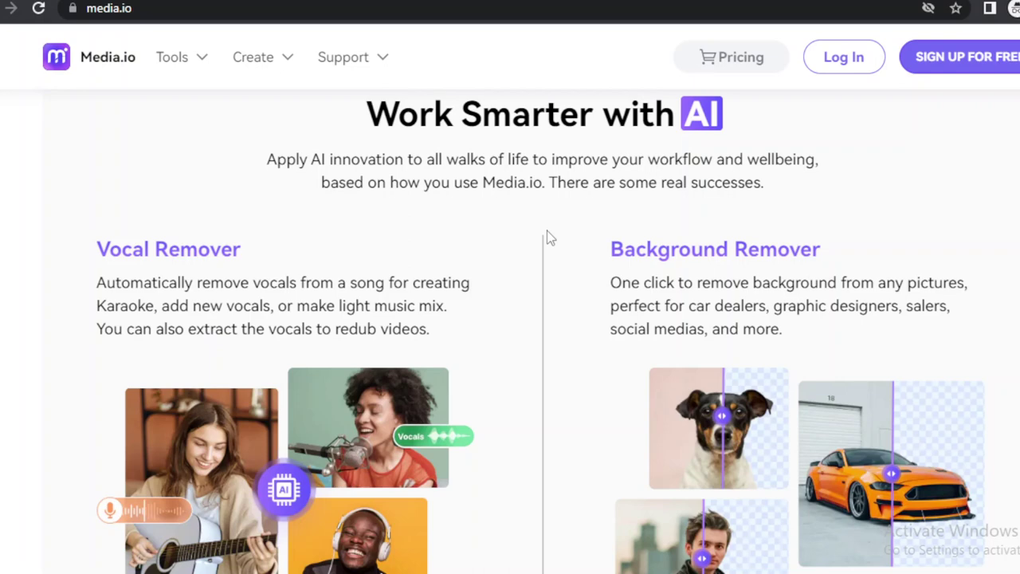
scroll(546, 230, down, 10)
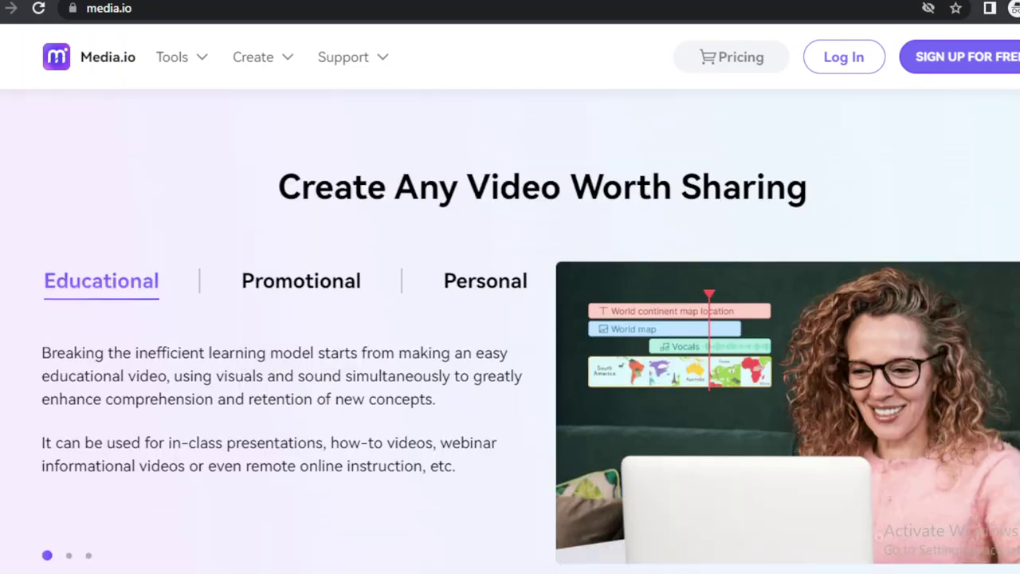
scroll(510, 319, down, 1)
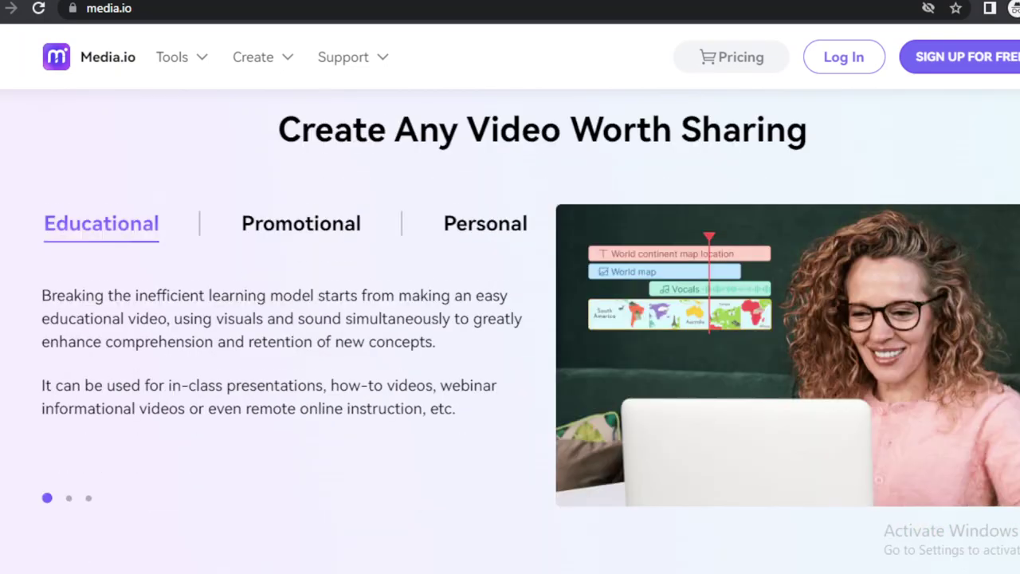
scroll(464, 242, down, 1)
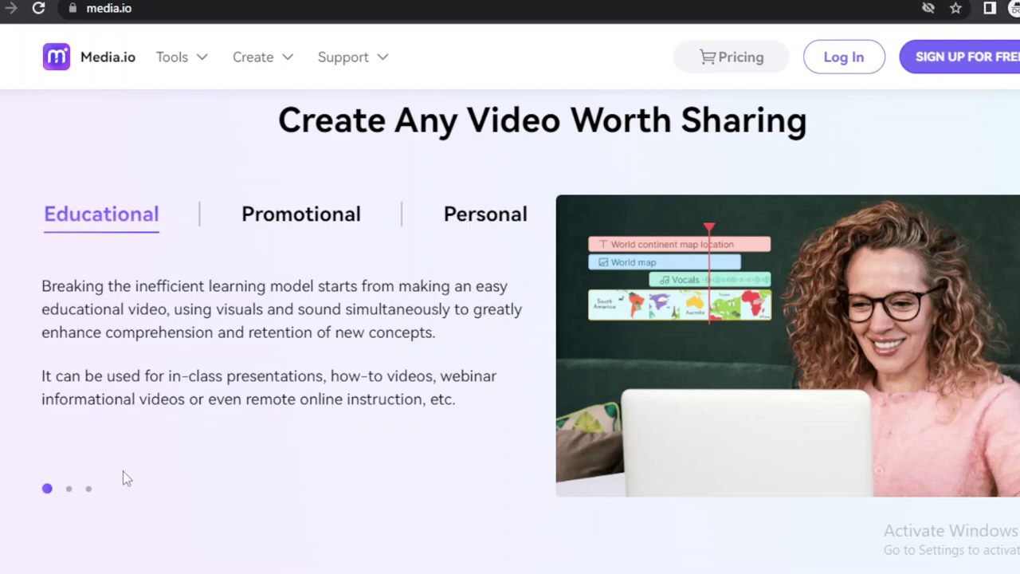
click(69, 488)
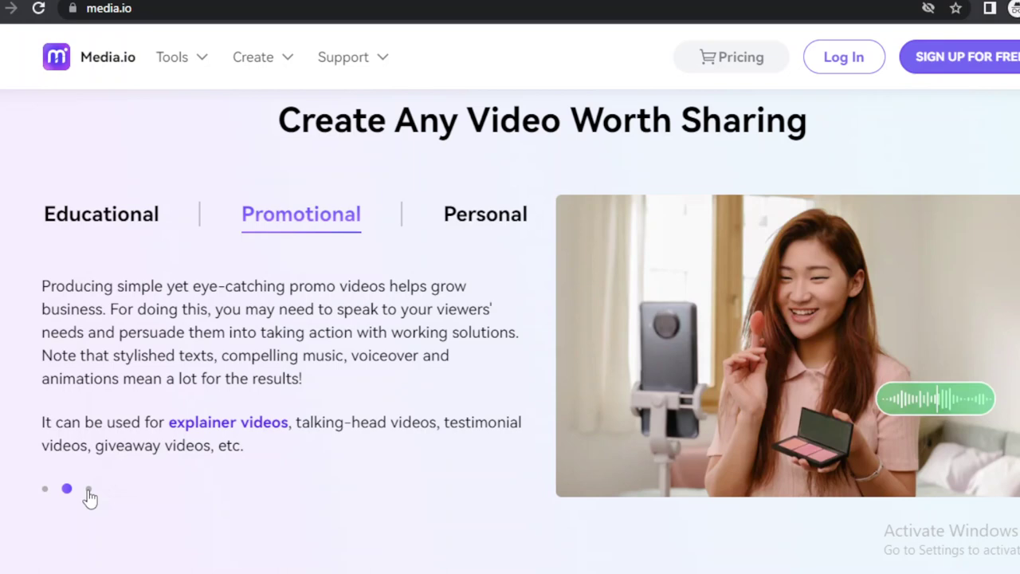
click(87, 490)
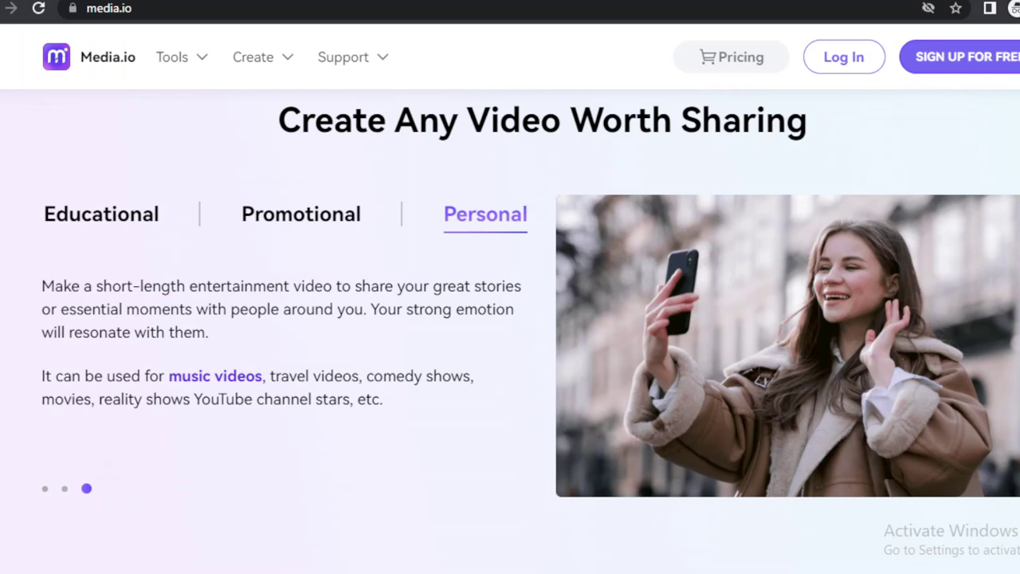
scroll(510, 319, down, 4)
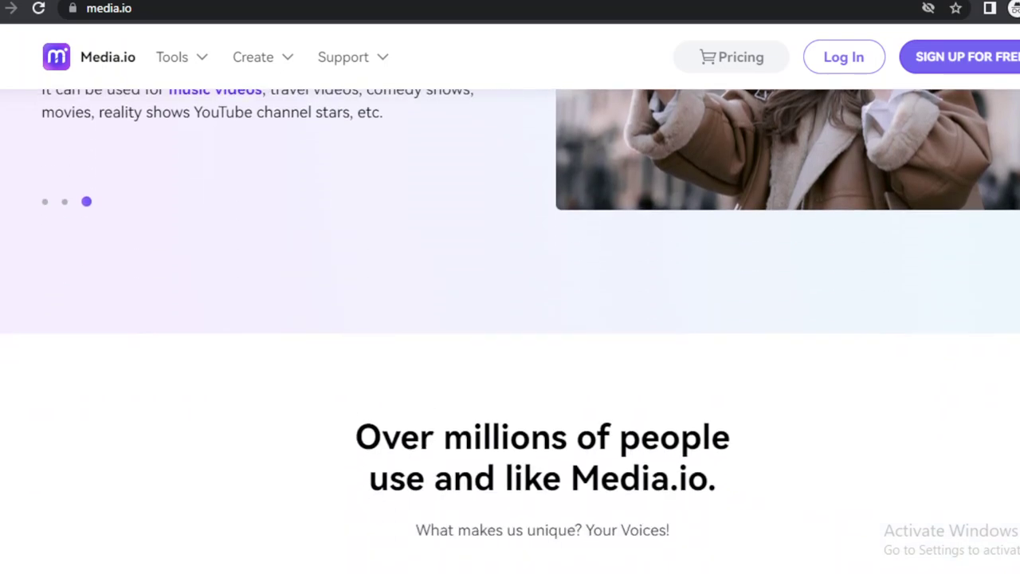
scroll(510, 318, down, 3)
Scroll through the statistics row to the five-star testimonial praising video compression.
scroll(510, 319, down, 2)
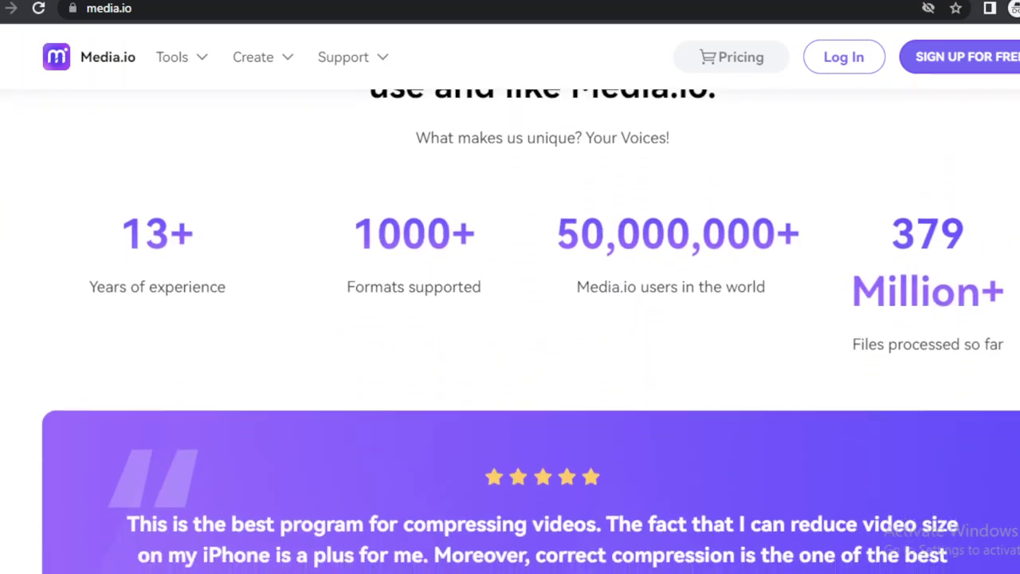
scroll(511, 319, up, 2)
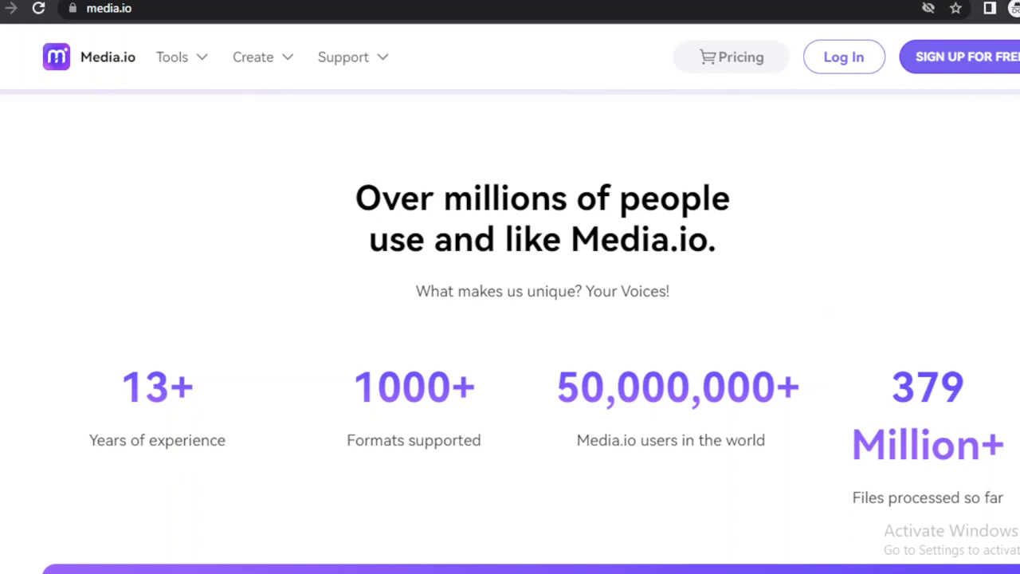
scroll(511, 331, down, 6)
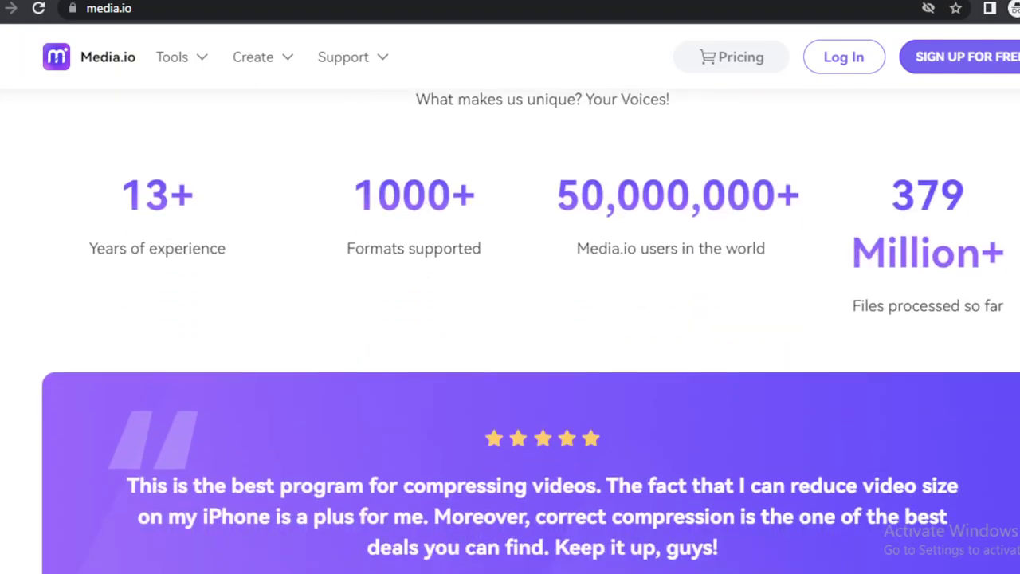
scroll(530, 330, up, 1)
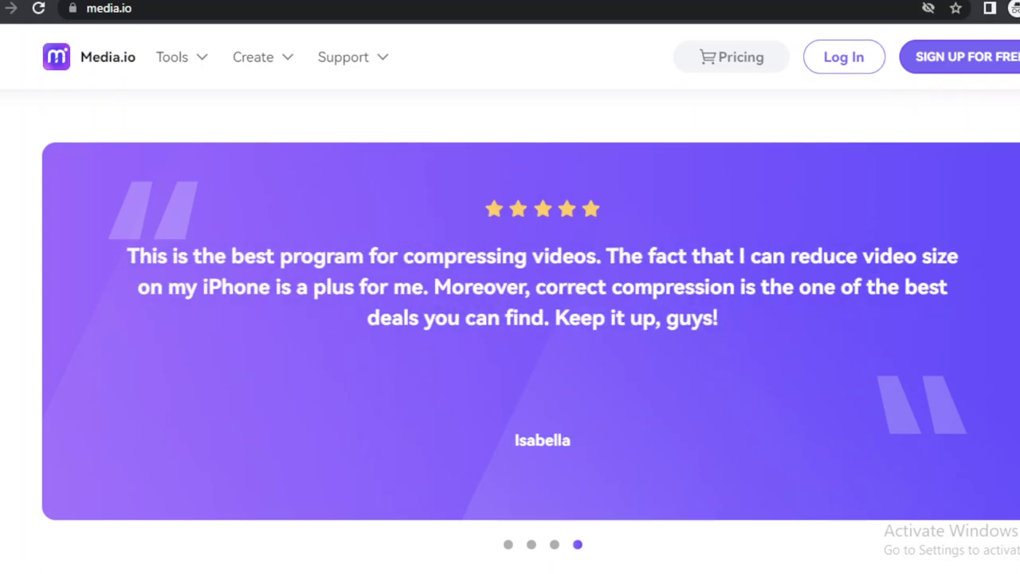
Scroll past the press logos to the 'Edit, Convert, or Compress Videos Online in Minutes' section.
scroll(364, 326, down, 5)
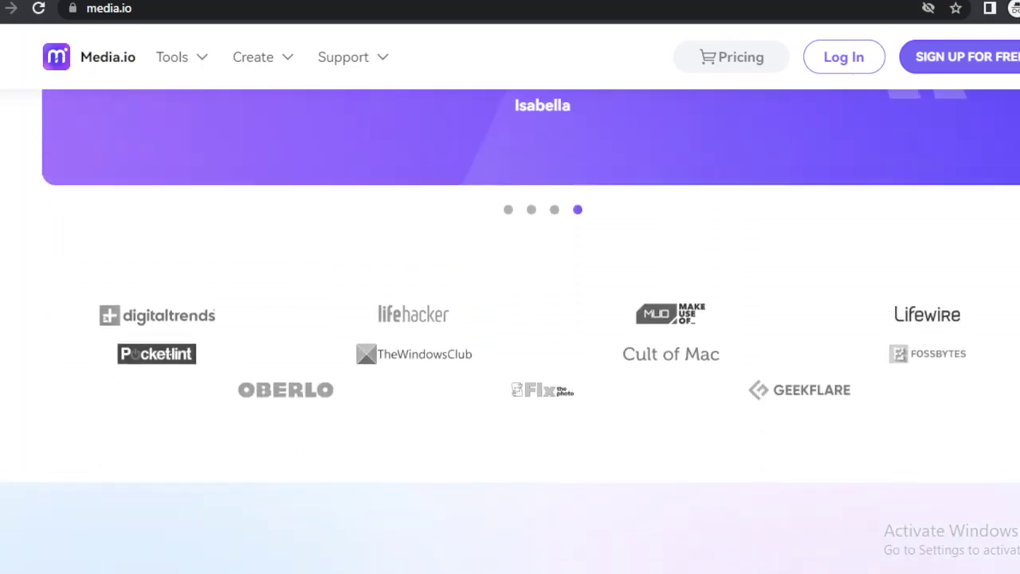
scroll(364, 326, down, 1)
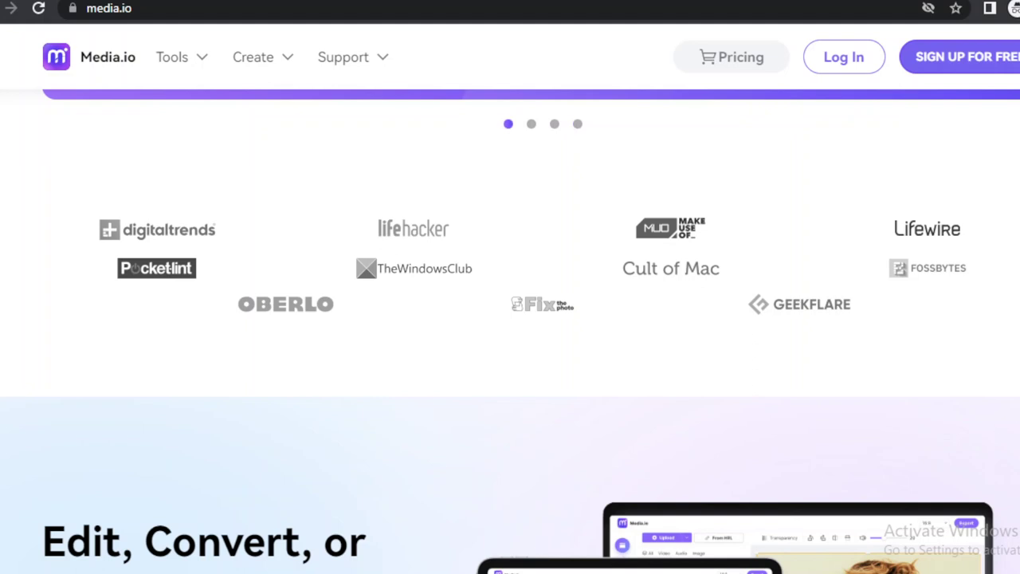
scroll(510, 324, down, 3)
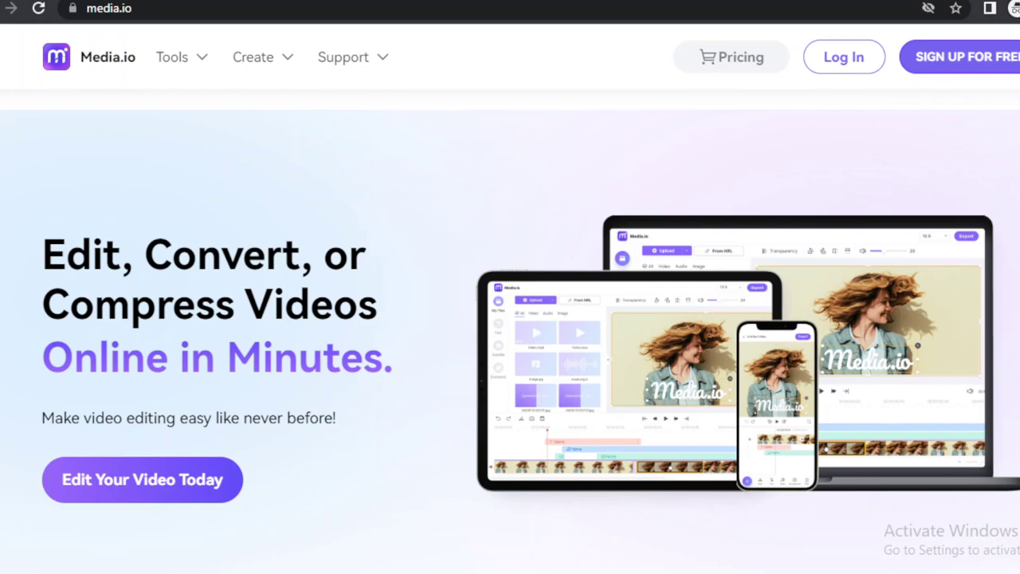
Browse the Media.io home page and bring up link options for the Support menu's Feedback link.
scroll(510, 331, down, 20)
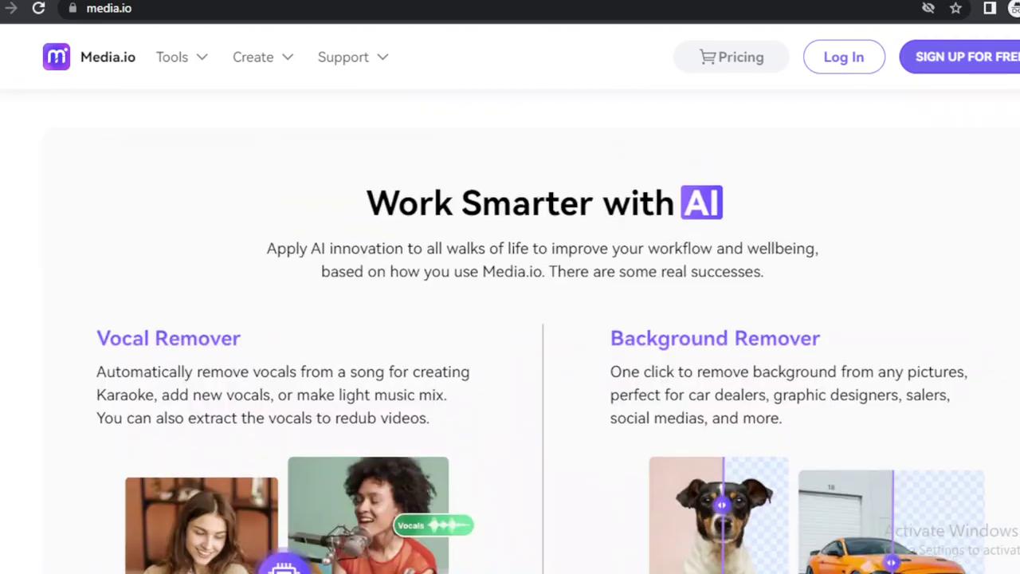
scroll(510, 332, up, 20)
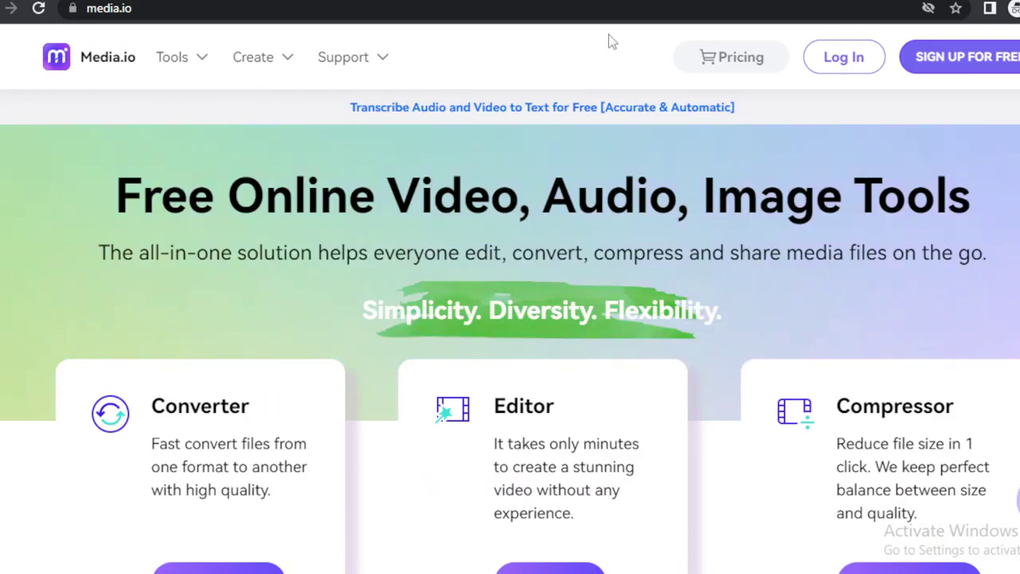
mouse_move(253, 58)
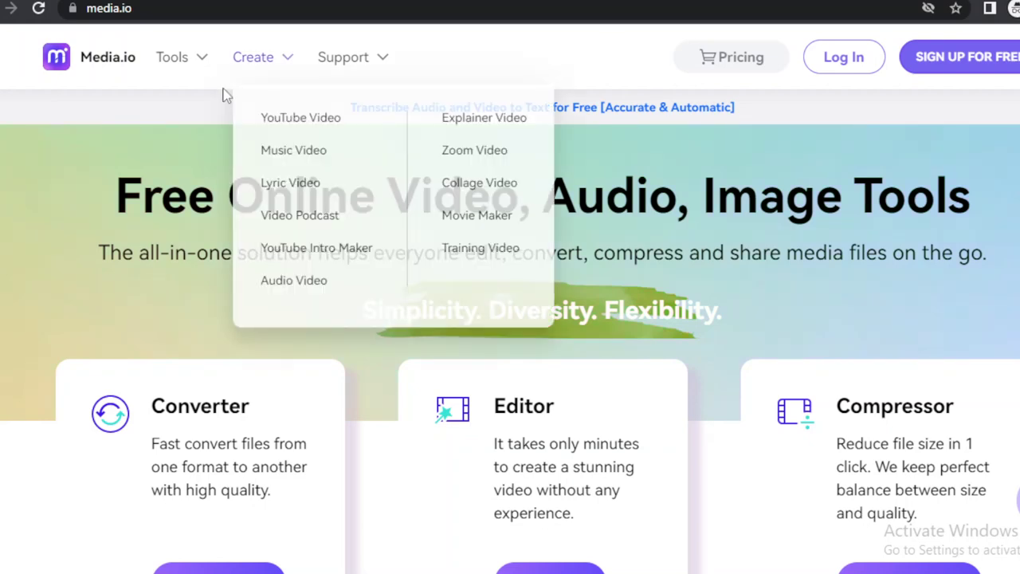
mouse_move(342, 57)
right_click(383, 122)
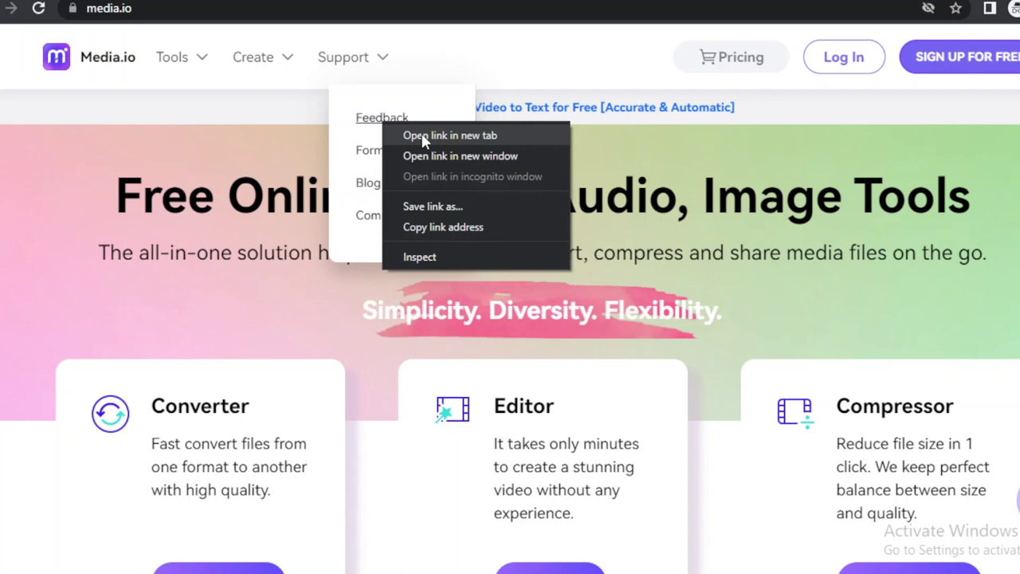
Open the Feedback page in a new tab and dismiss its pop-up feedback form.
click(423, 137)
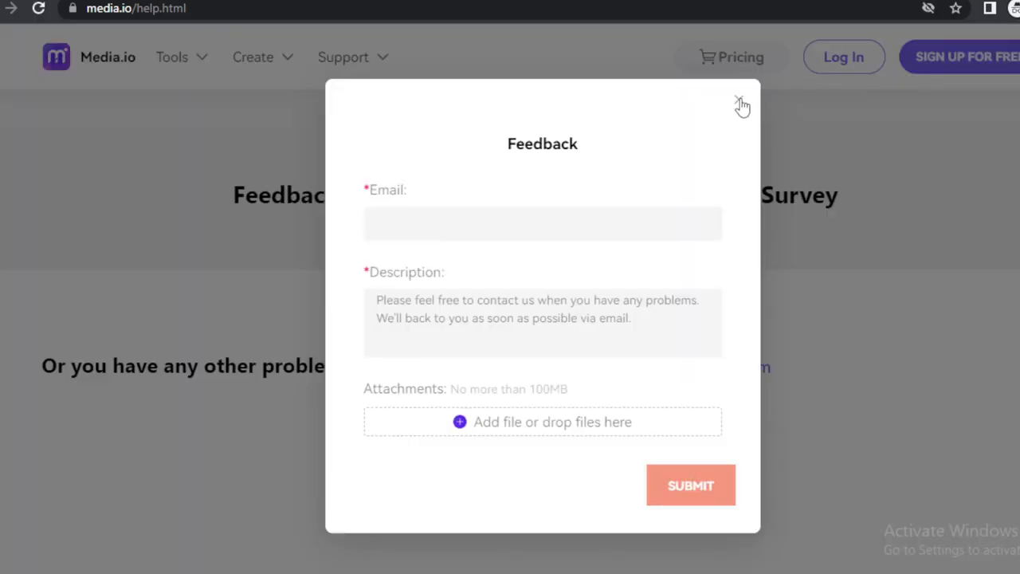
click(739, 102)
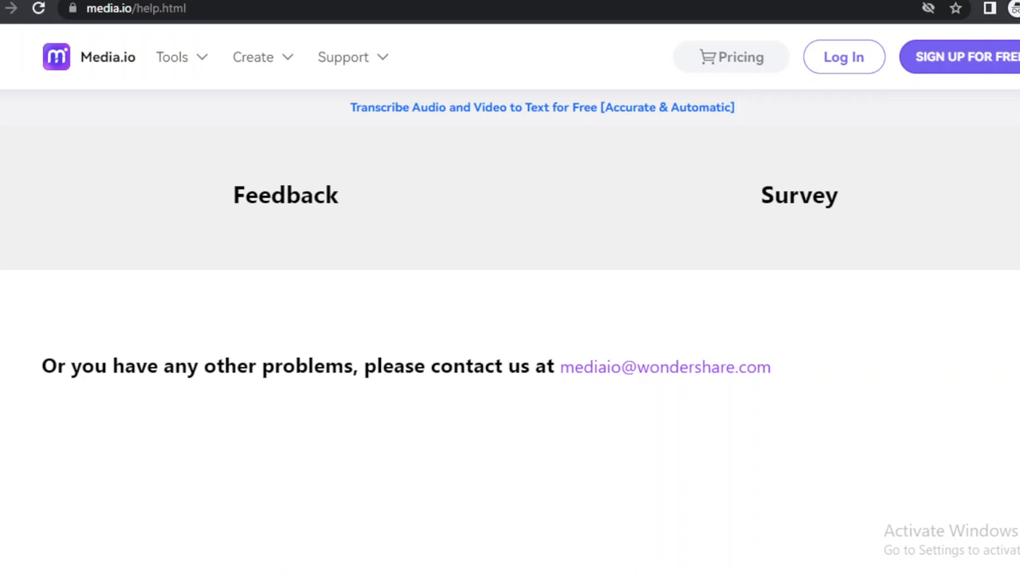
scroll(510, 319, down, 3)
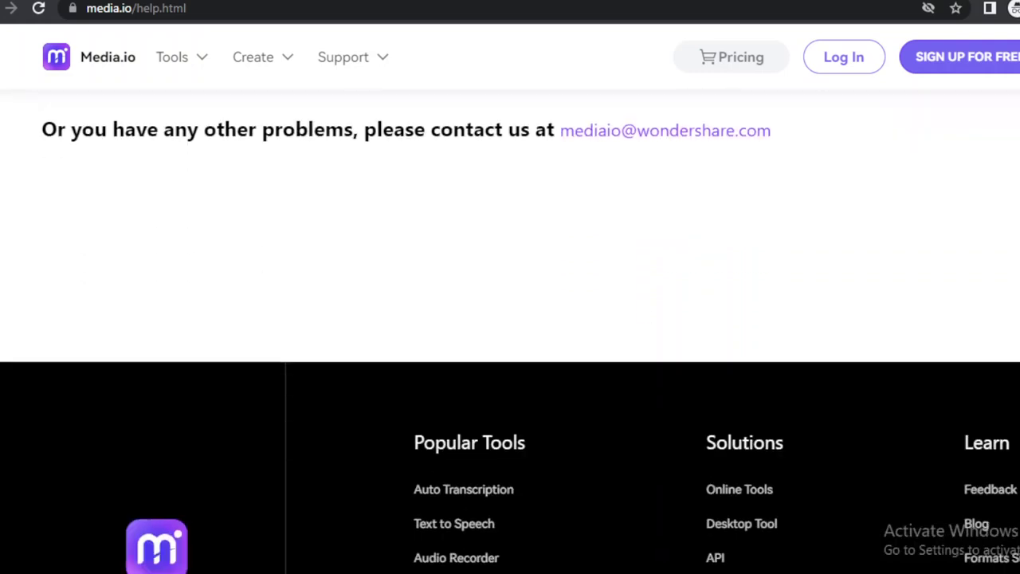
scroll(510, 319, up, 1)
scroll(510, 319, up, 2)
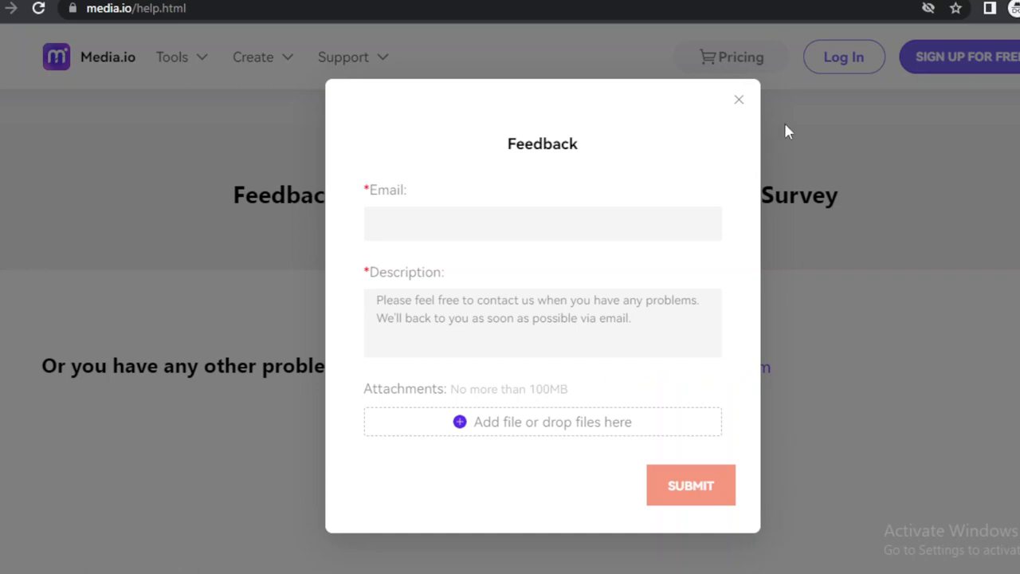
click(737, 101)
click(511, 220)
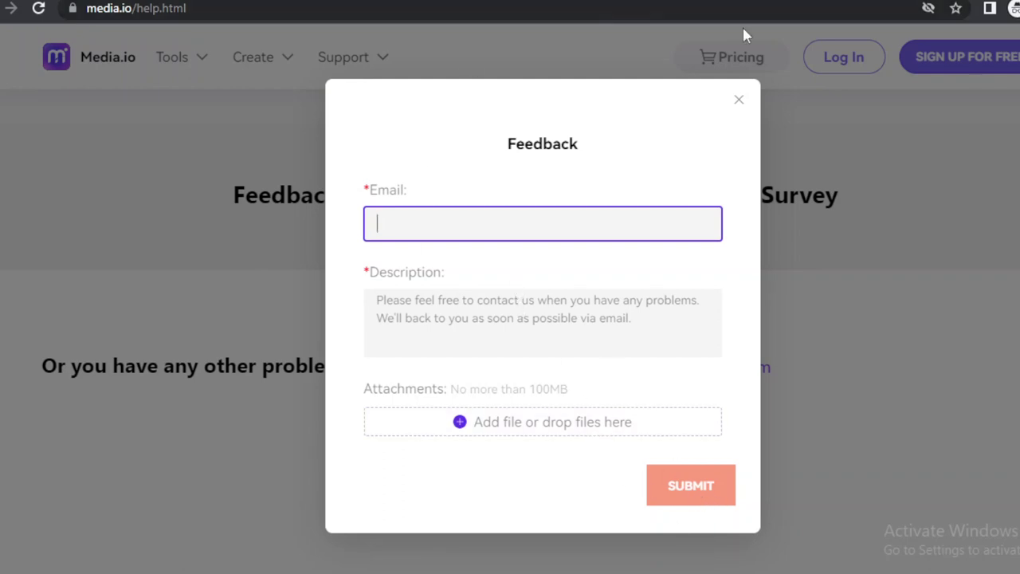
click(739, 99)
mouse_move(369, 67)
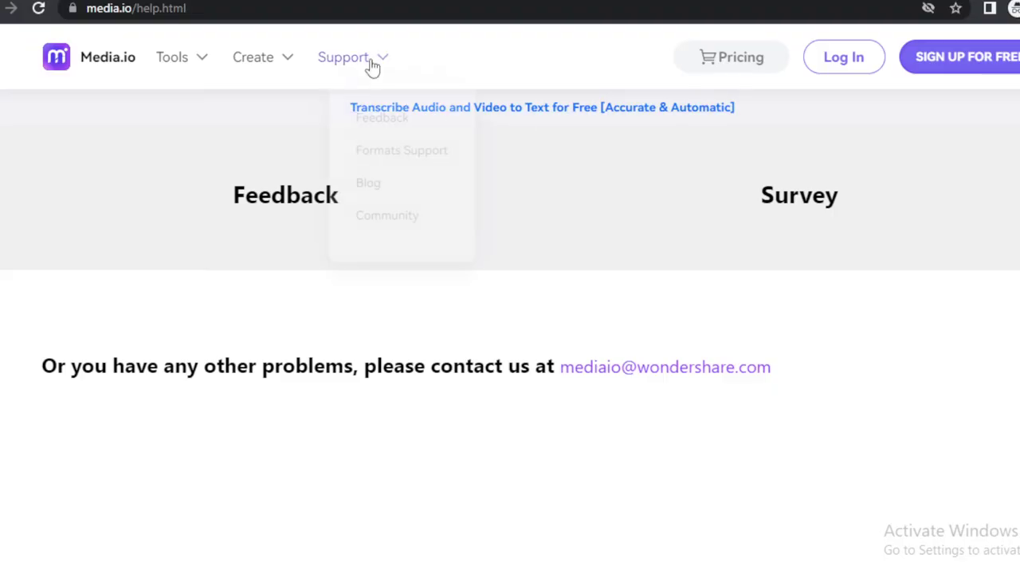
Go to the Formats Support page, declining the browser extension offer.
click(396, 151)
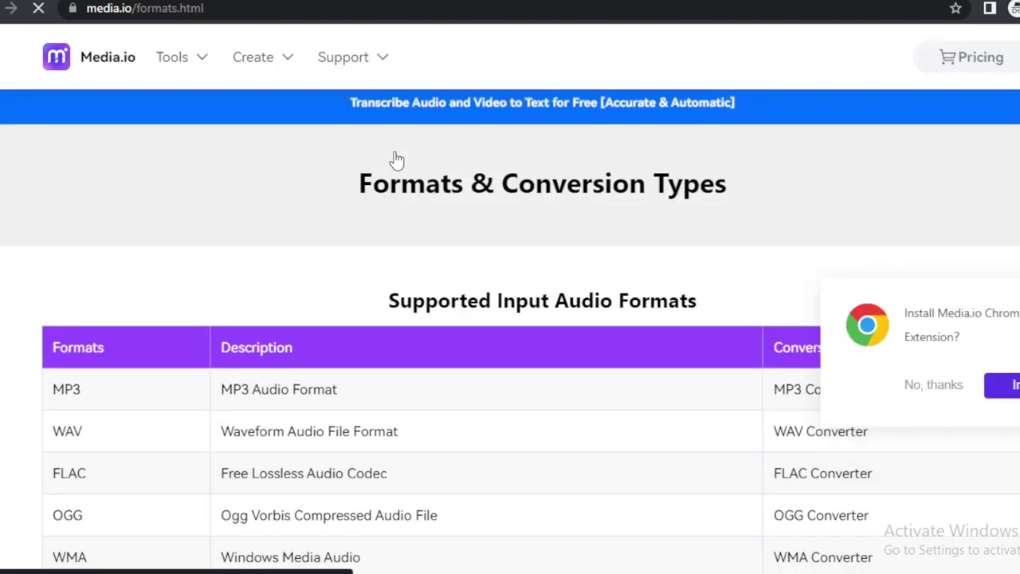
click(927, 387)
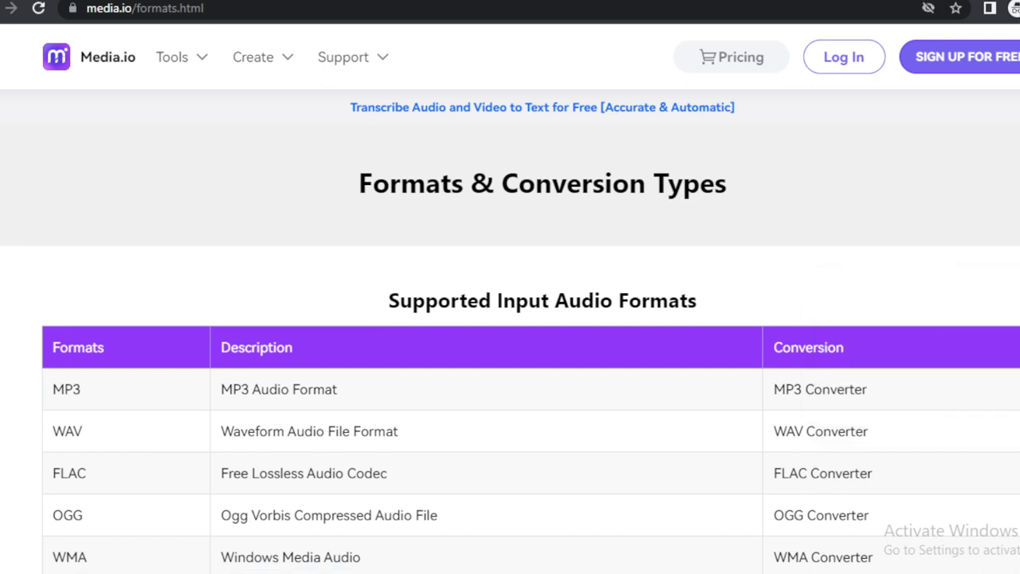
scroll(510, 335, down, 2)
scroll(510, 335, up, 1)
scroll(510, 334, down, 1)
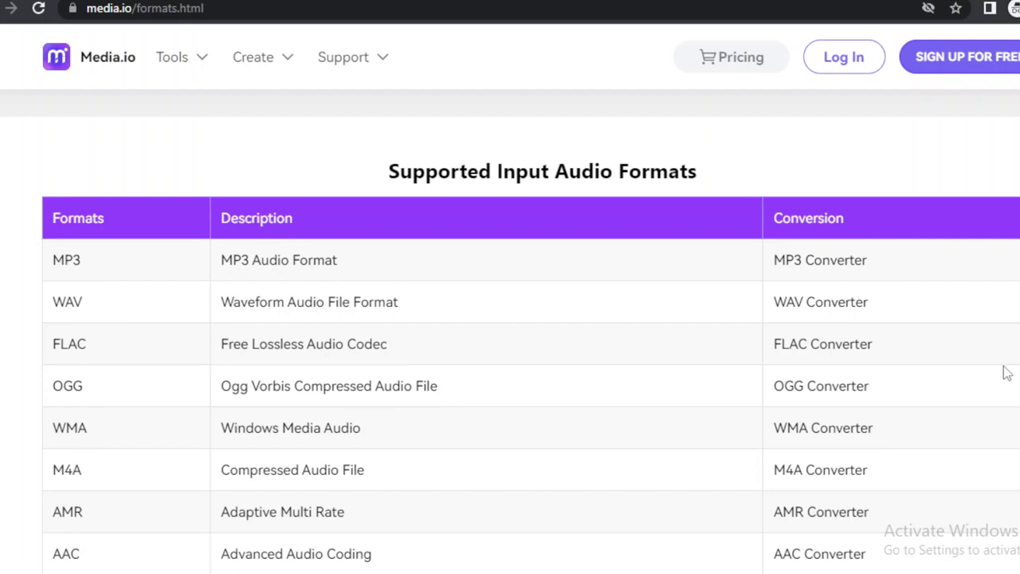
Highlight the WAV and OGG Converter entries and the Windows Media Audio description.
drag(869, 302, 770, 303)
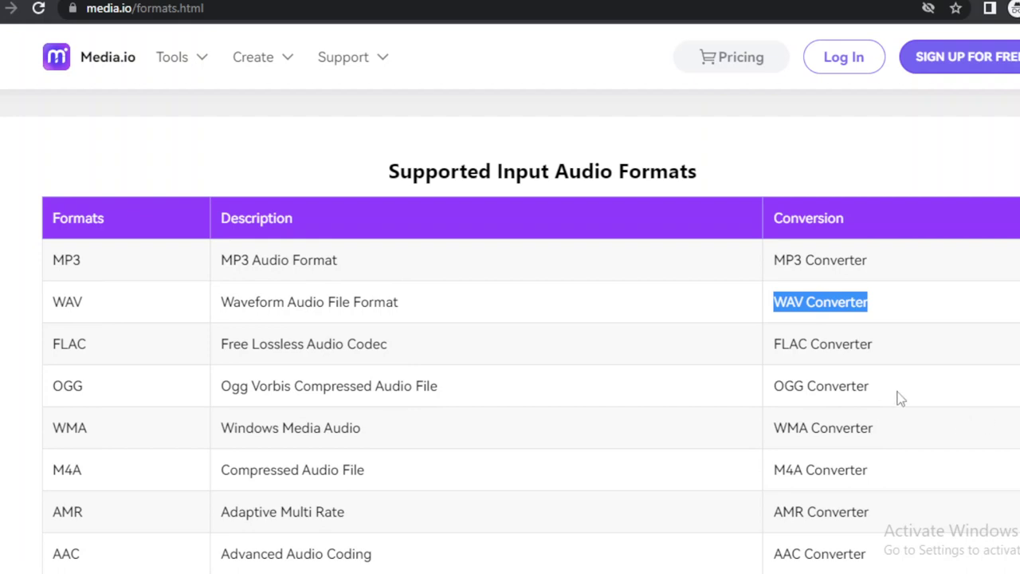
drag(891, 385, 782, 378)
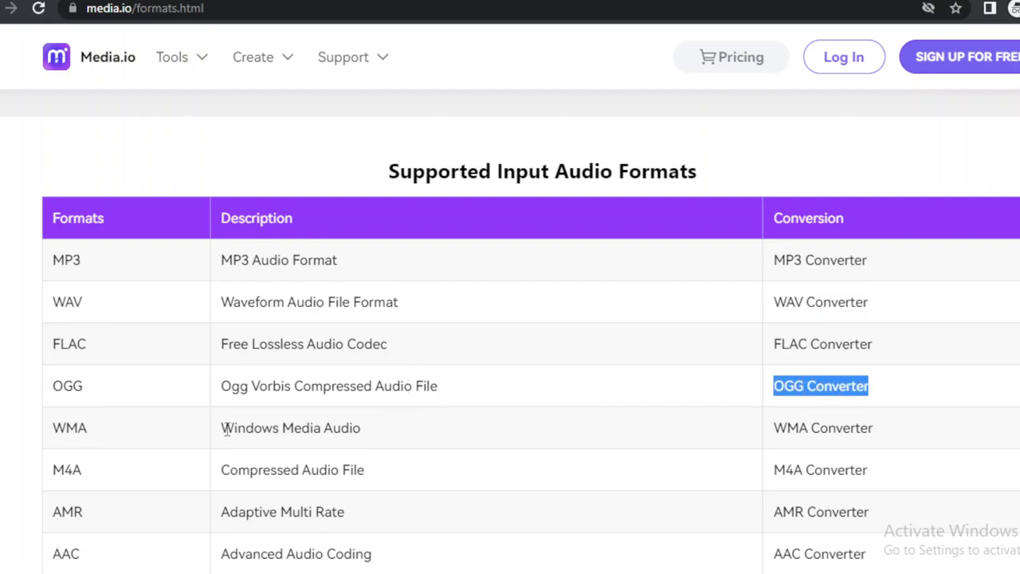
drag(226, 430, 399, 444)
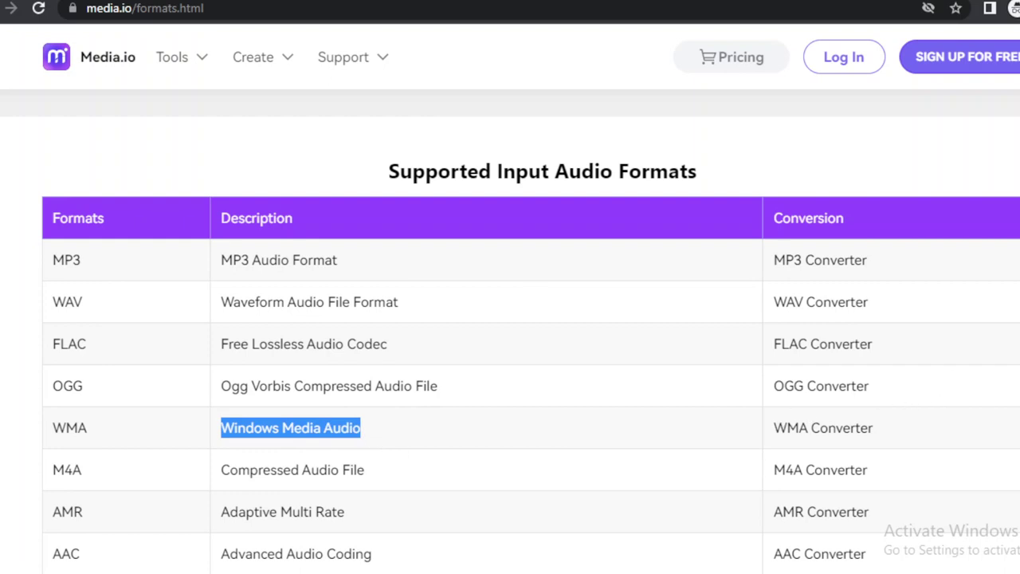
scroll(510, 331, down, 4)
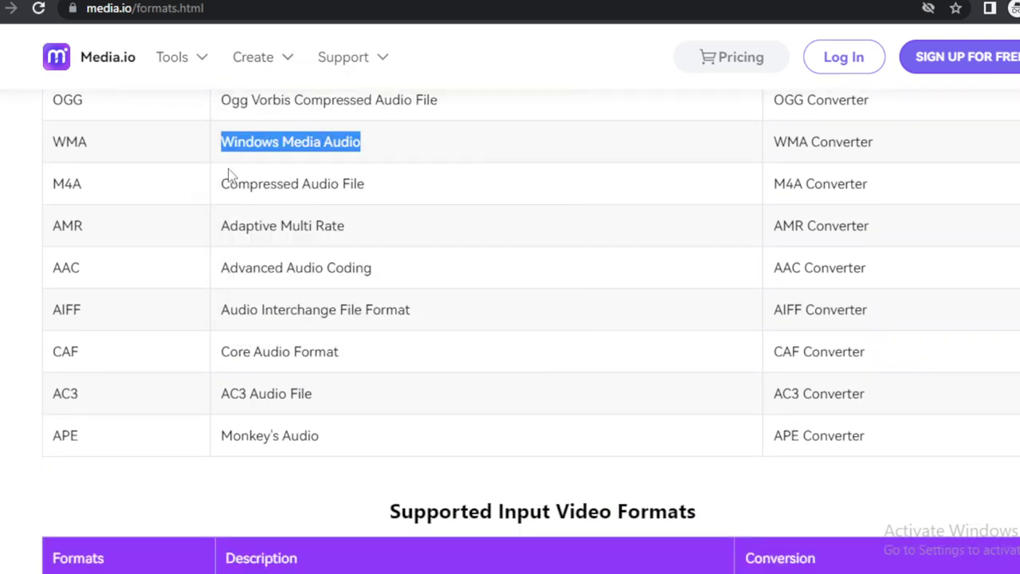
click(223, 194)
Highlight the Compressed Audio File, AMR, AAC, AIFF, Core Audio Format, AC3 and Monkey's Audio entries.
drag(224, 192, 372, 195)
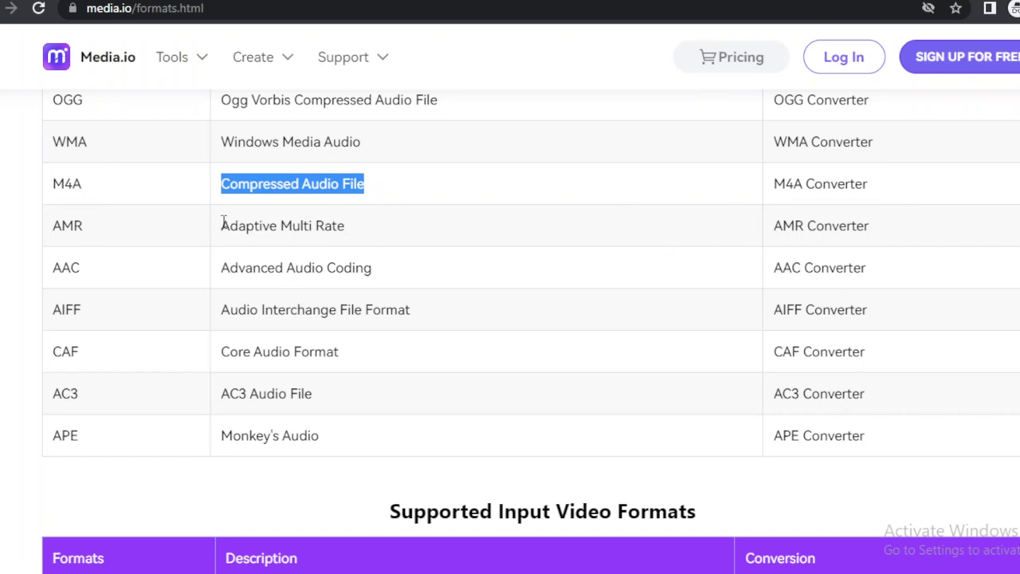
drag(220, 227, 384, 243)
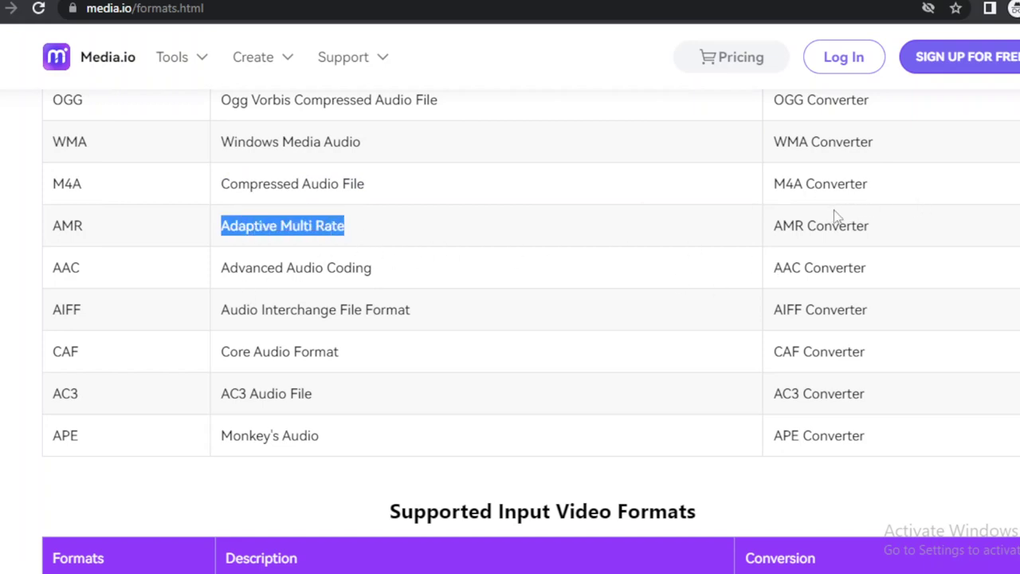
drag(774, 226, 868, 227)
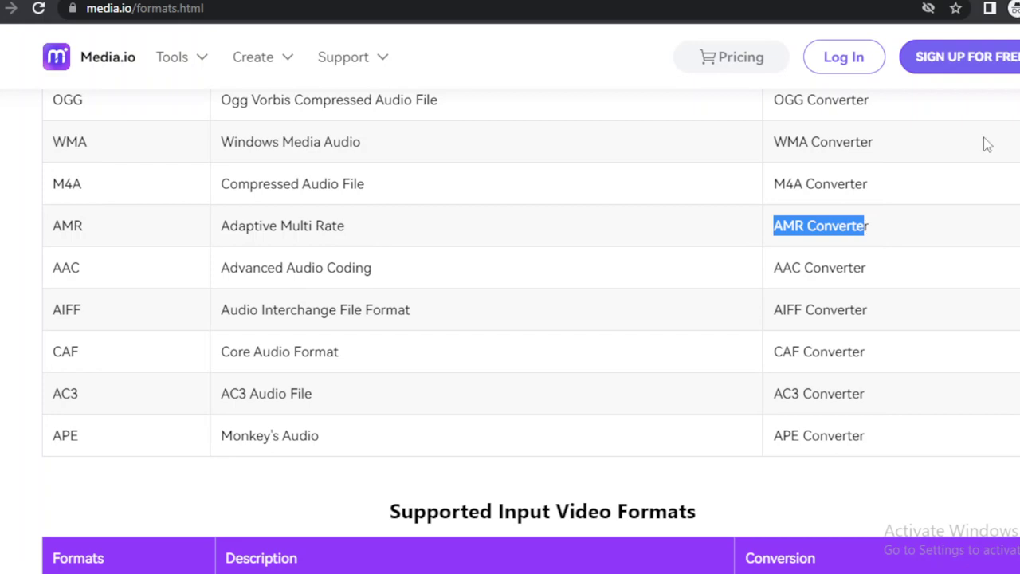
drag(771, 268, 890, 285)
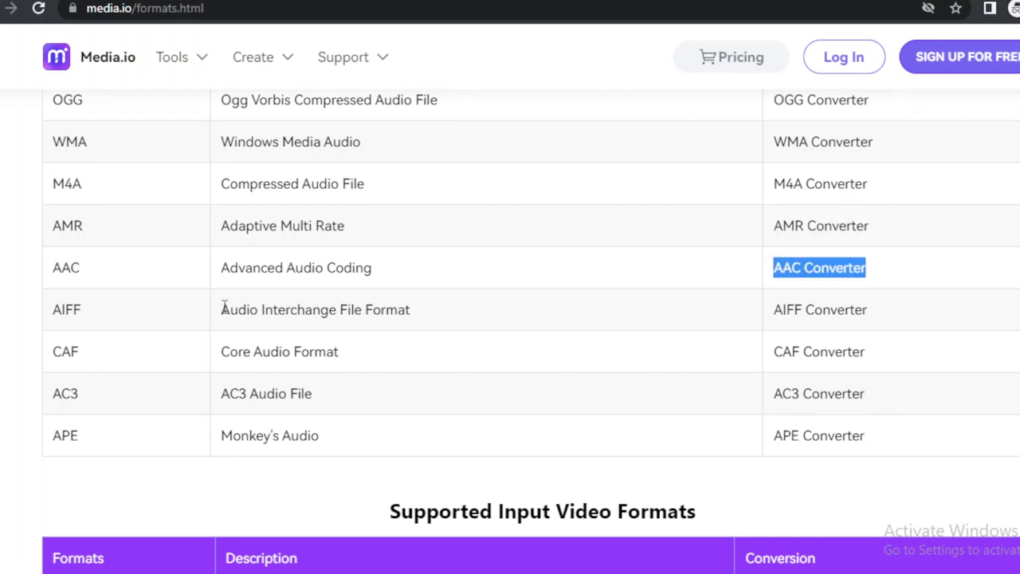
drag(224, 309, 406, 309)
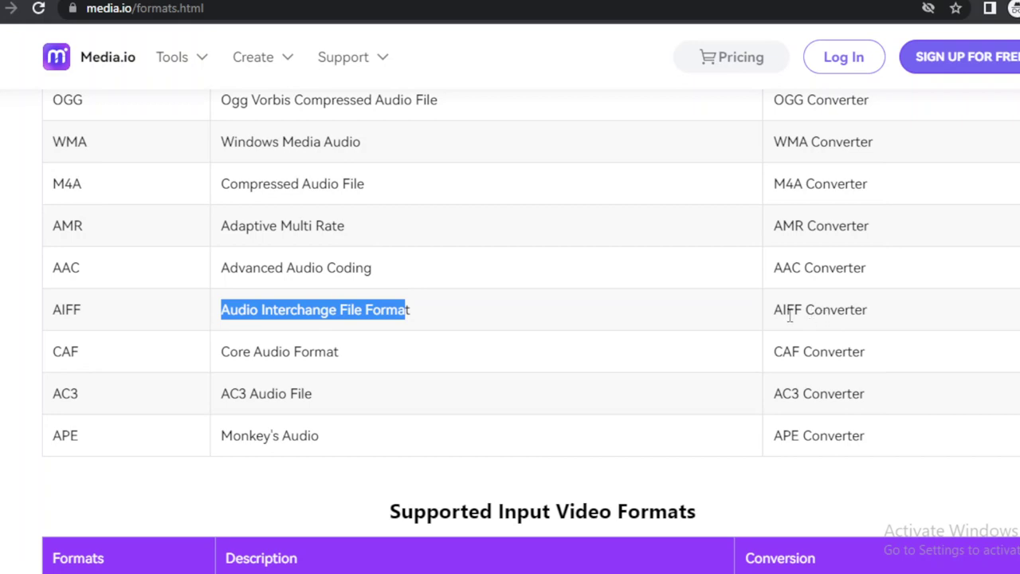
drag(224, 348, 360, 358)
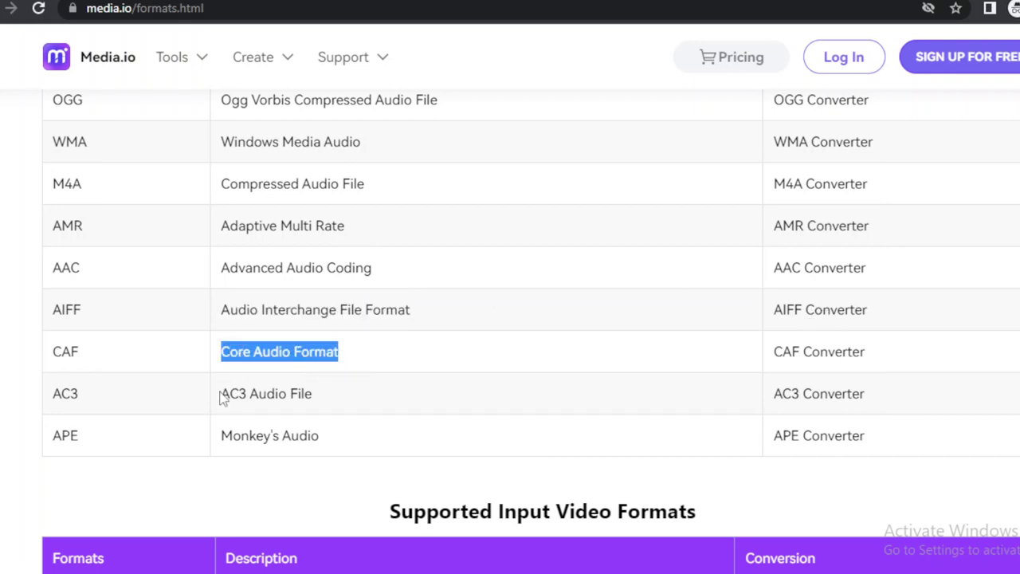
drag(239, 394, 333, 390)
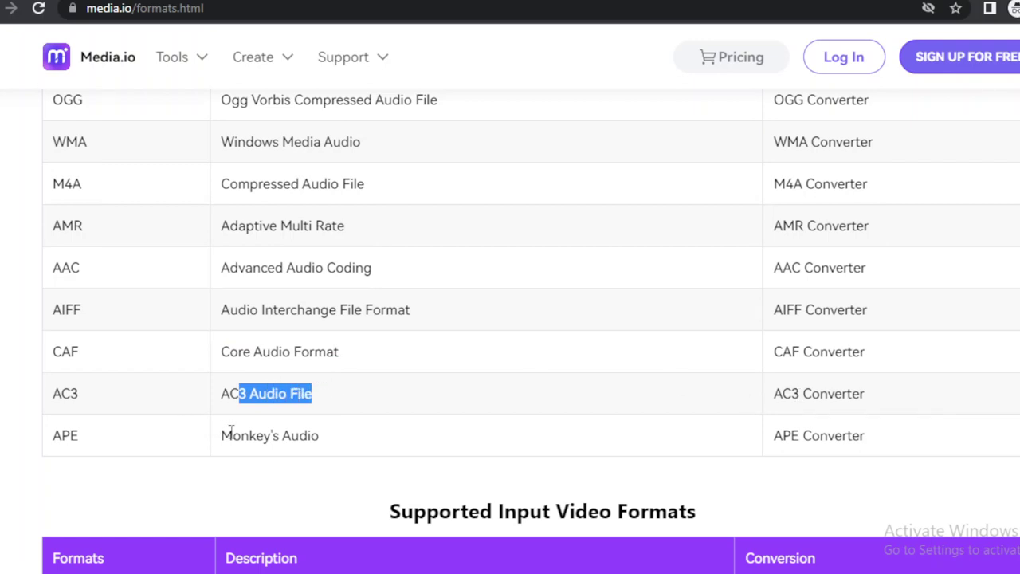
drag(232, 431, 332, 448)
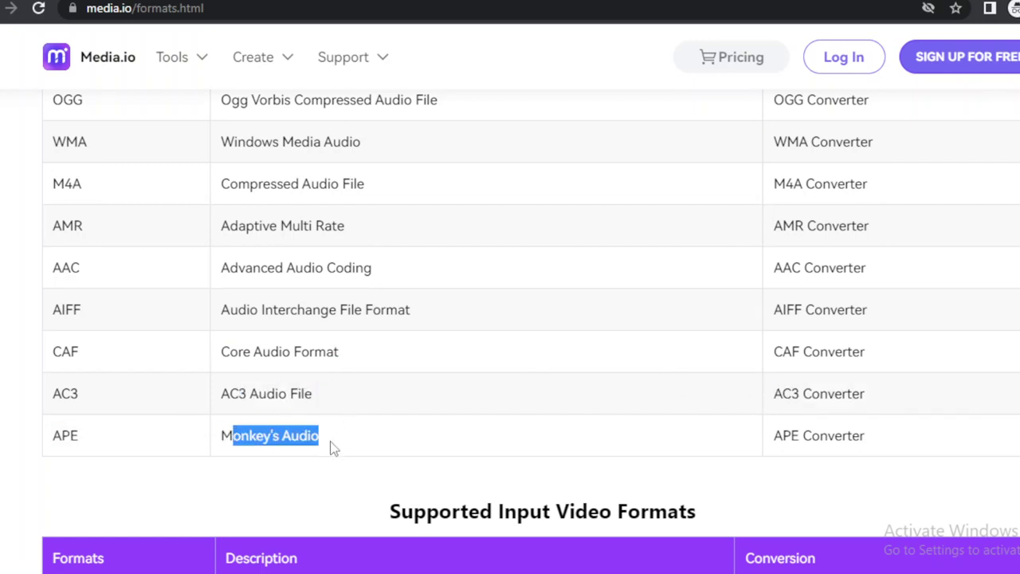
scroll(333, 447, down, 4)
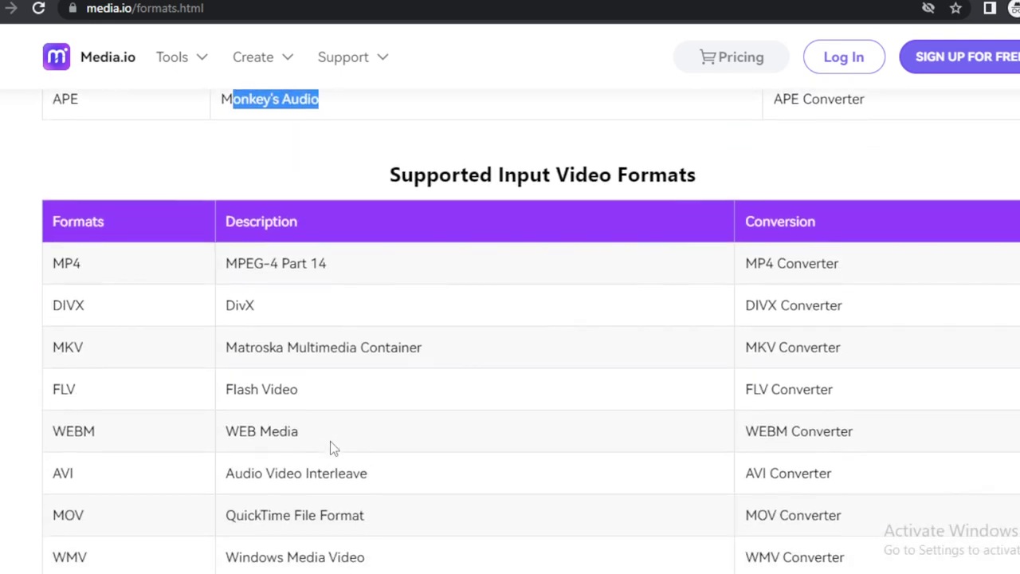
Read through the input video formats table, selecting DIVX and MKV, down to the output audio table.
scroll(330, 441, down, 1)
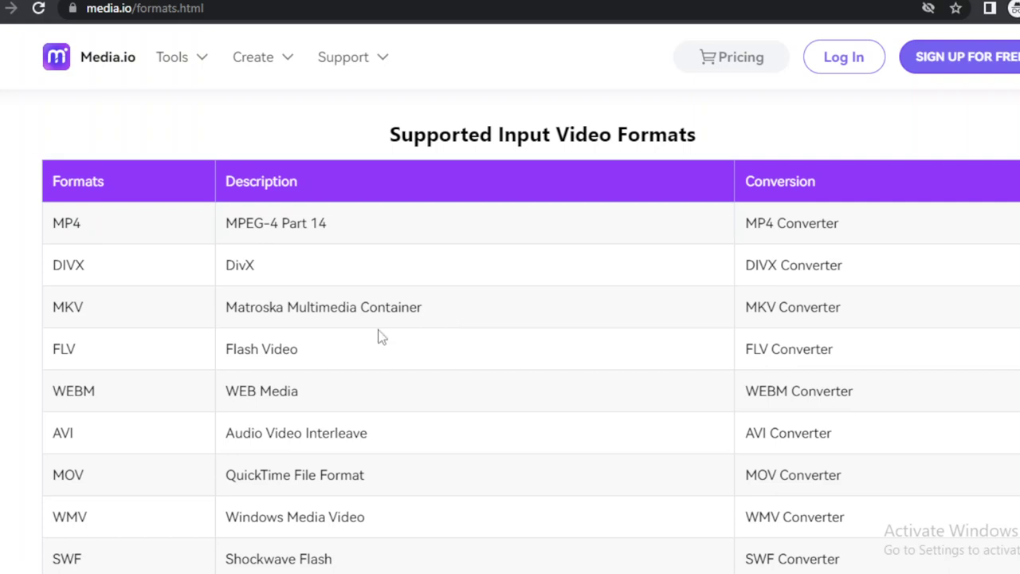
double_click(74, 271)
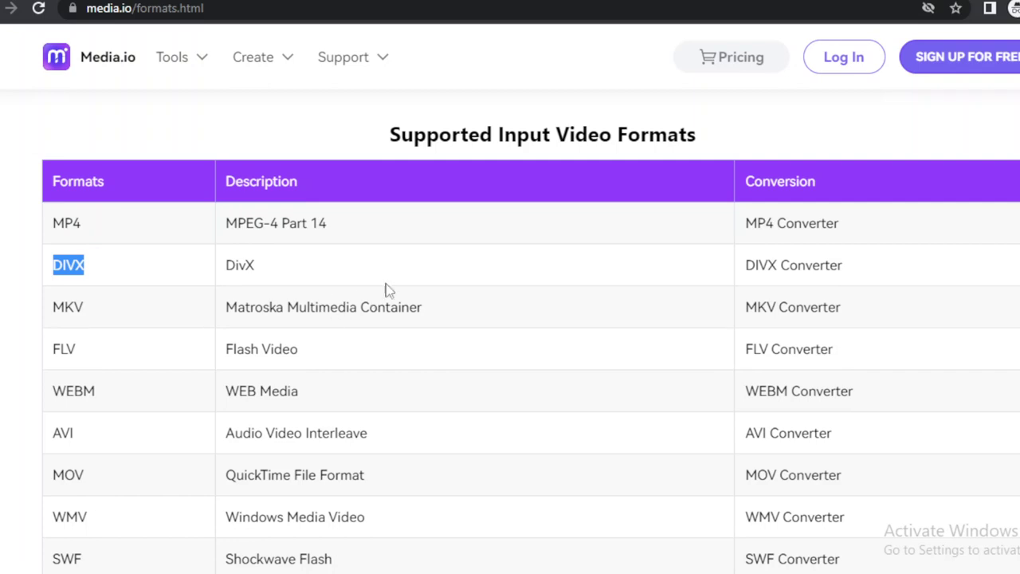
double_click(760, 307)
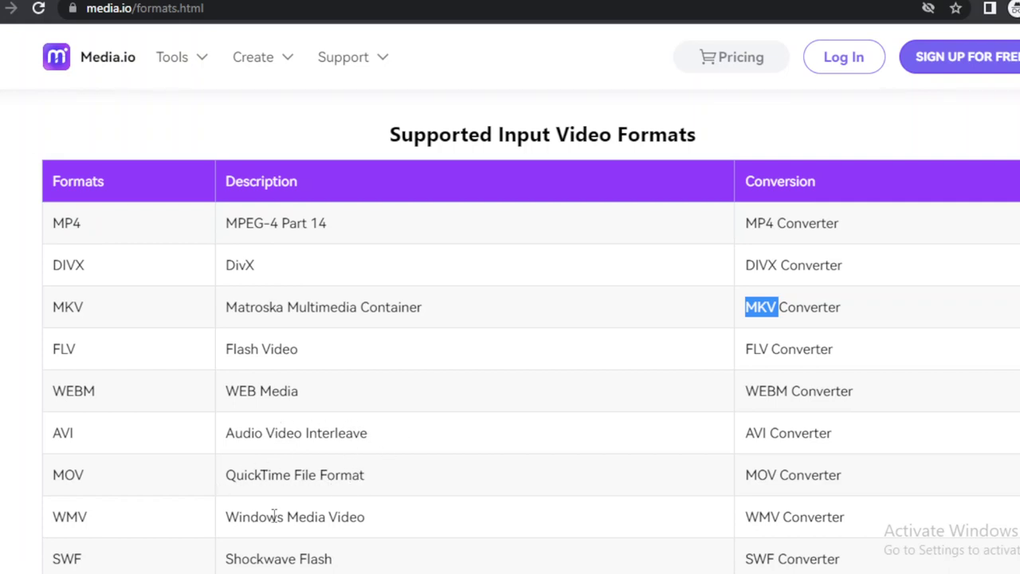
scroll(380, 510, down, 2)
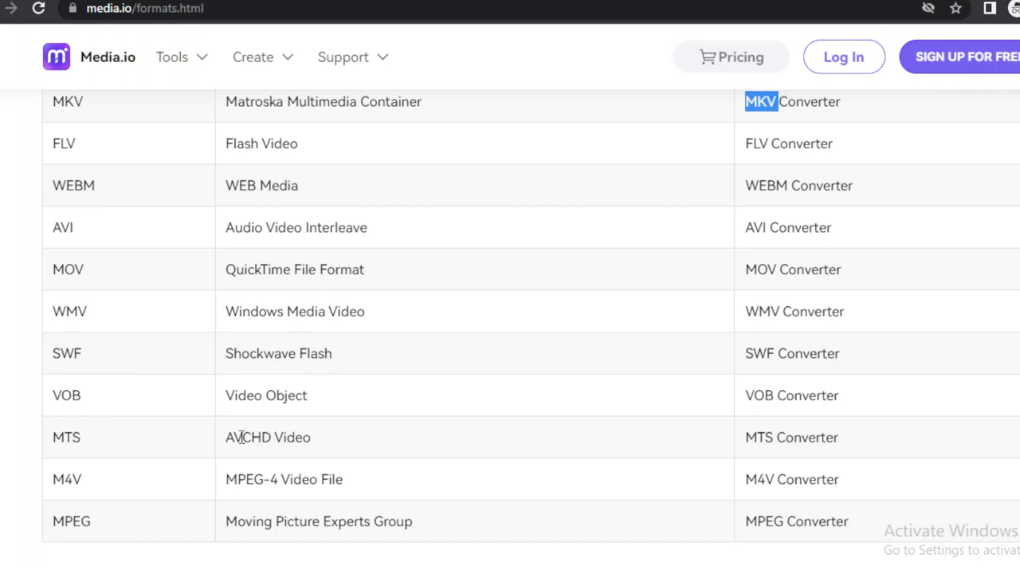
scroll(242, 437, down, 5)
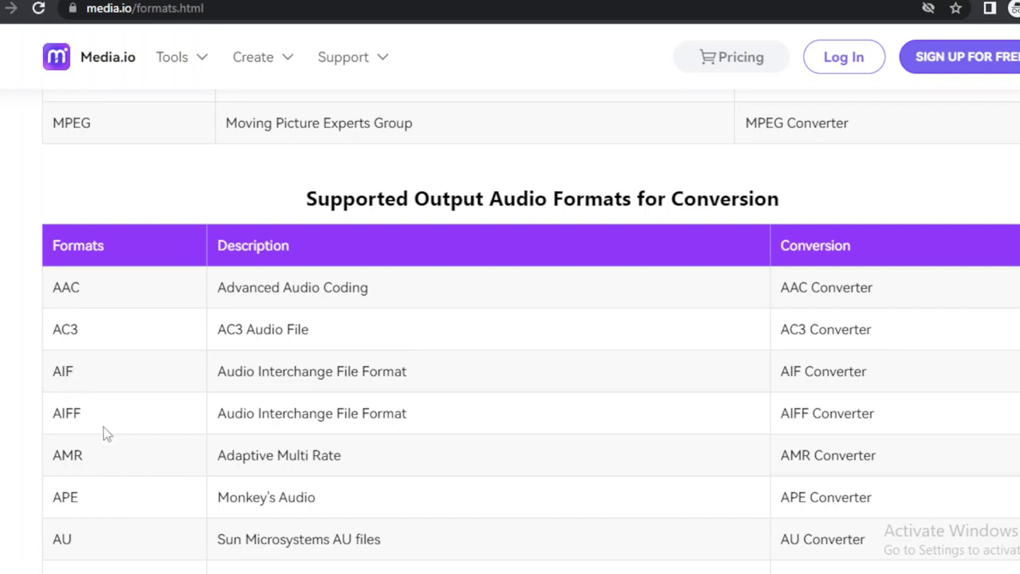
Scroll past the output audio conversion and compression tables to the output video formats table.
scroll(84, 482, down, 3)
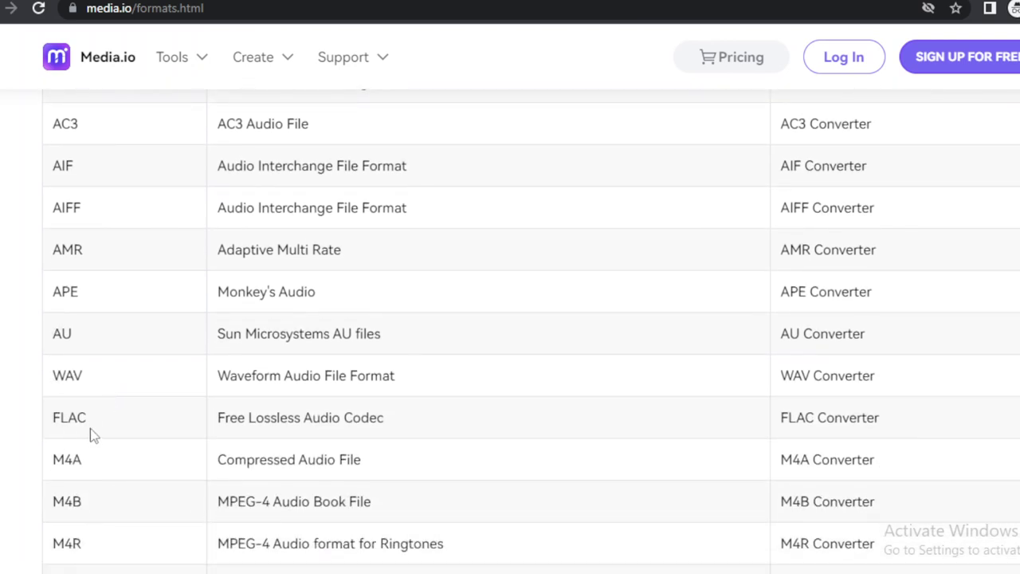
scroll(109, 461, down, 1)
scroll(109, 461, down, 3)
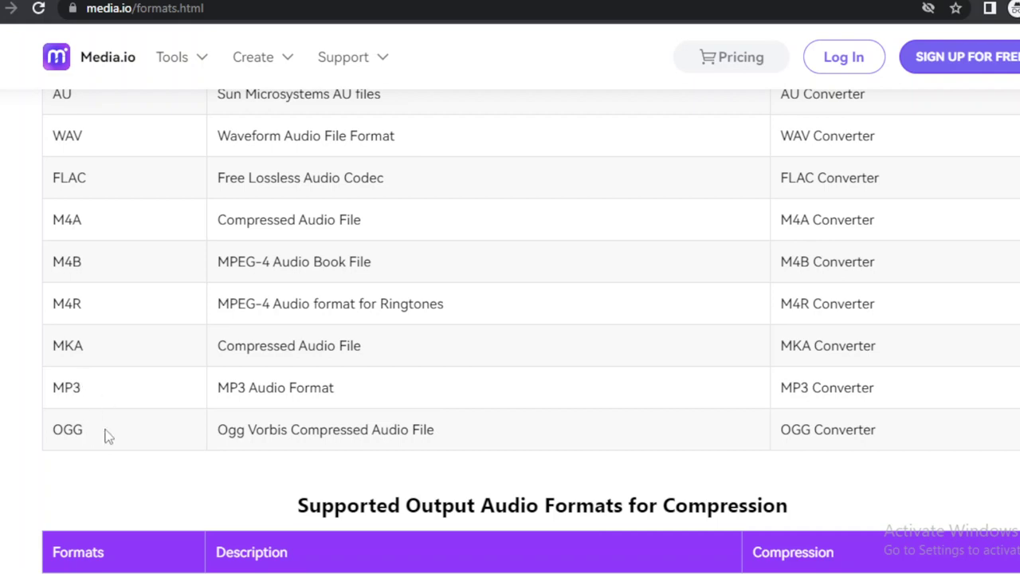
scroll(105, 433, down, 1)
scroll(108, 436, down, 5)
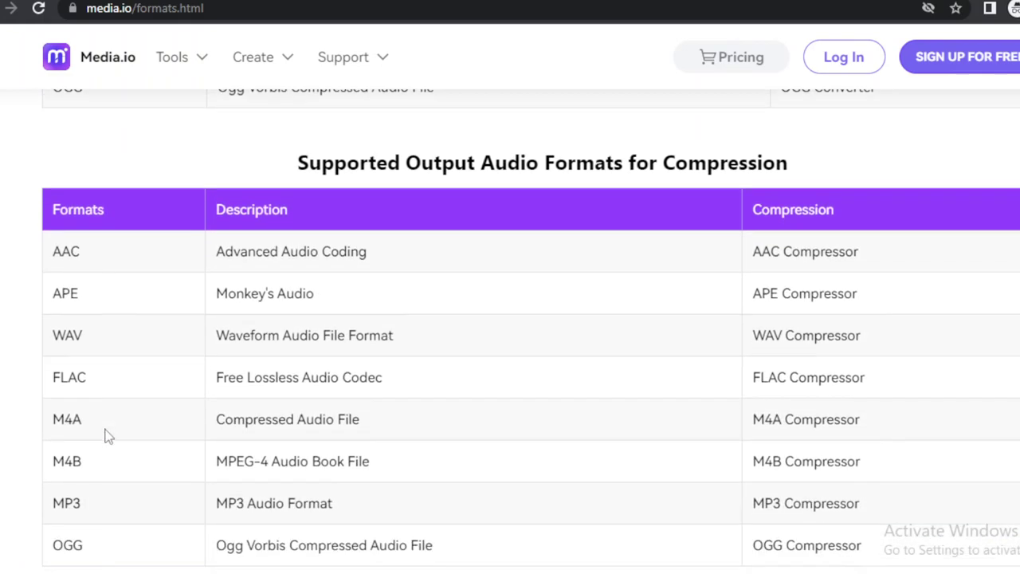
scroll(108, 436, down, 4)
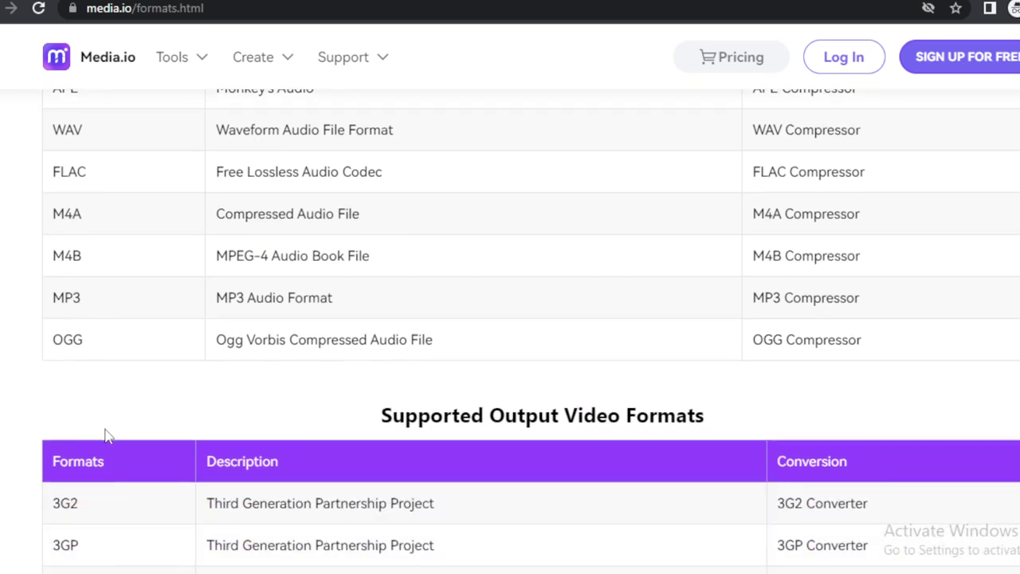
Select the Supported Output Video Formats heading, then 3G2 and DIVX in its table.
scroll(108, 436, down, 4)
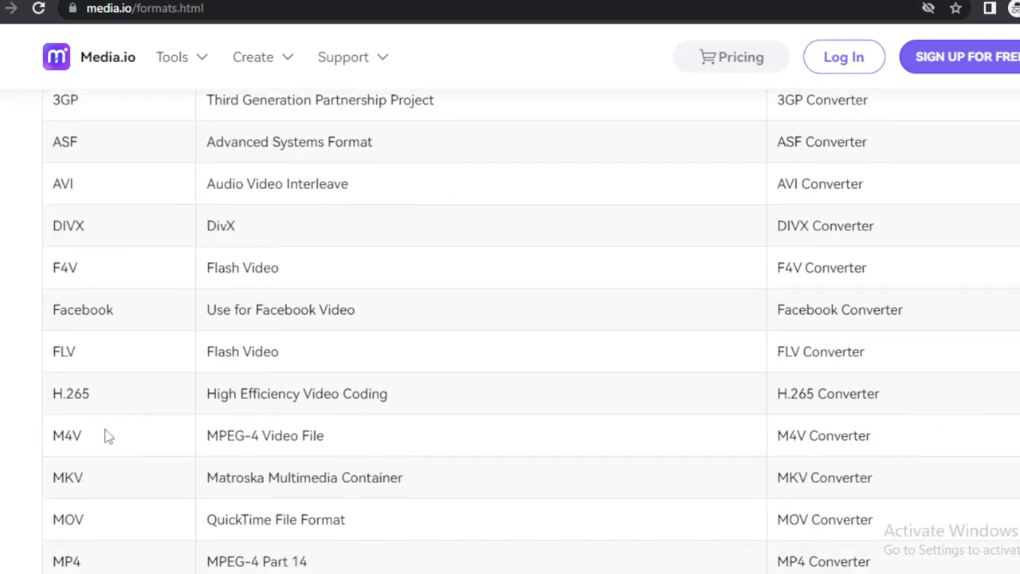
scroll(108, 436, up, 1)
scroll(109, 436, up, 3)
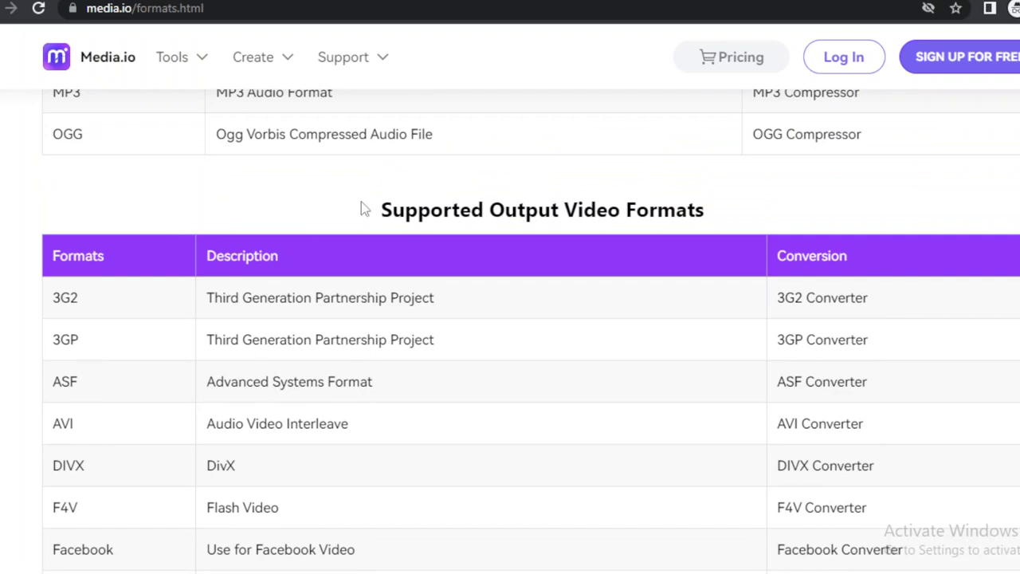
drag(375, 211, 699, 208)
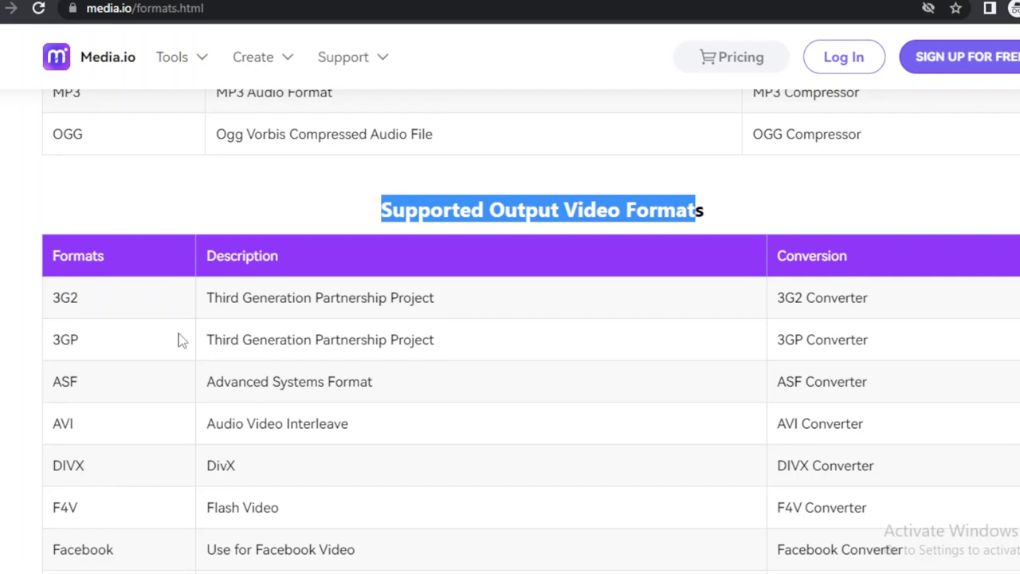
double_click(795, 300)
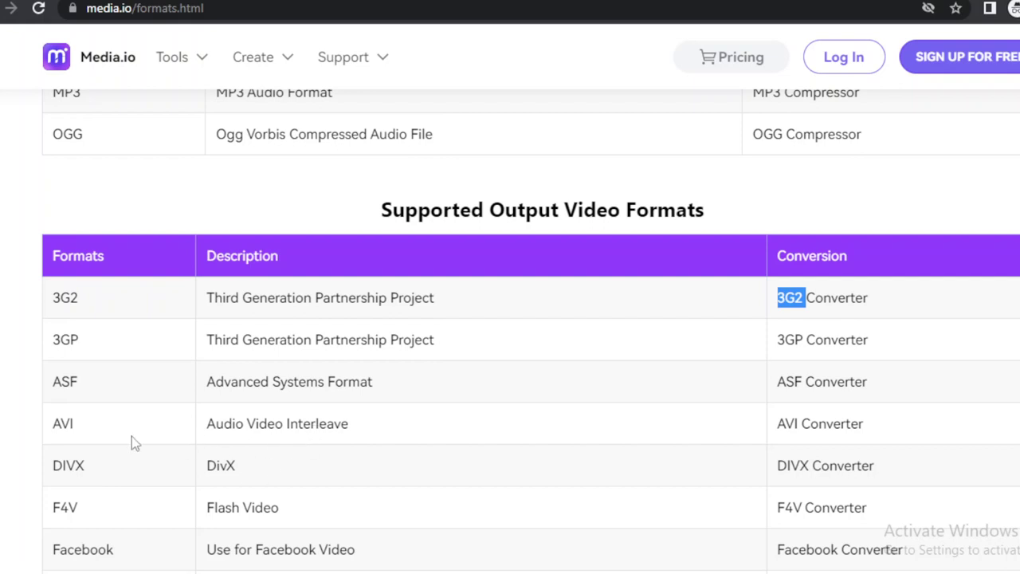
double_click(66, 465)
Scroll to the end of the output video table and select XVID in the last row.
scroll(66, 463, down, 5)
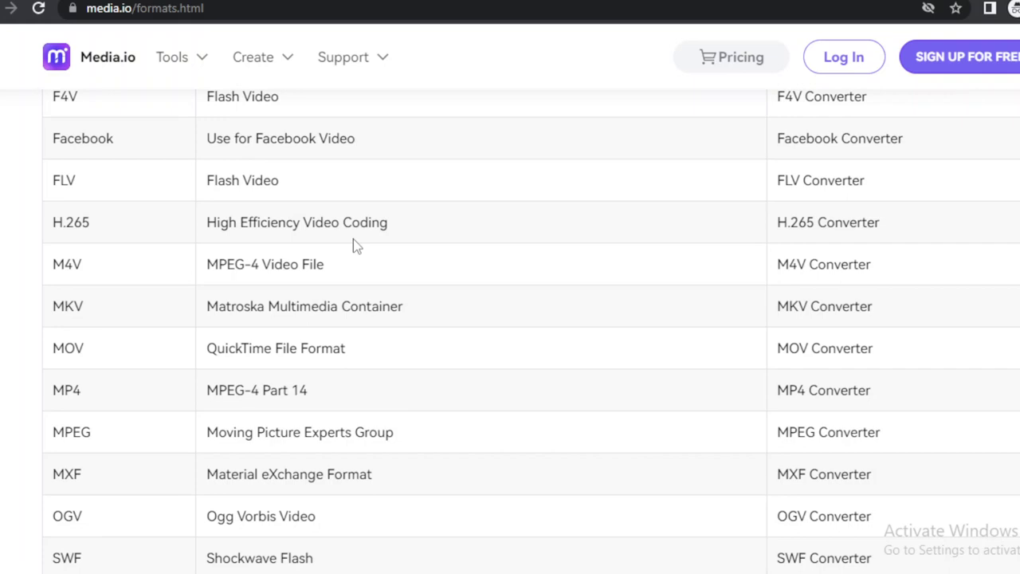
scroll(353, 240, down, 5)
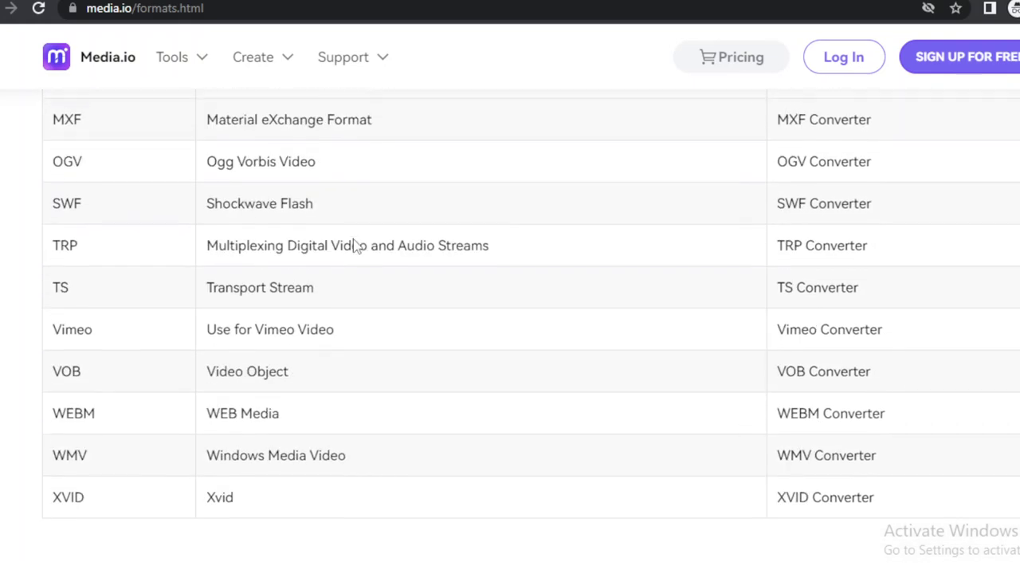
scroll(353, 240, down, 2)
scroll(354, 239, up, 2)
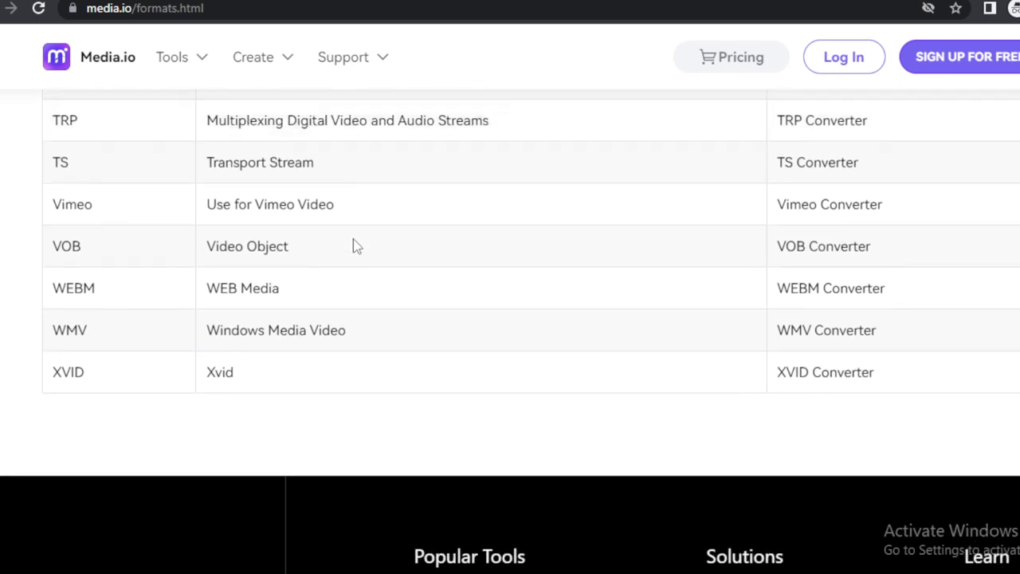
scroll(353, 246, up, 1)
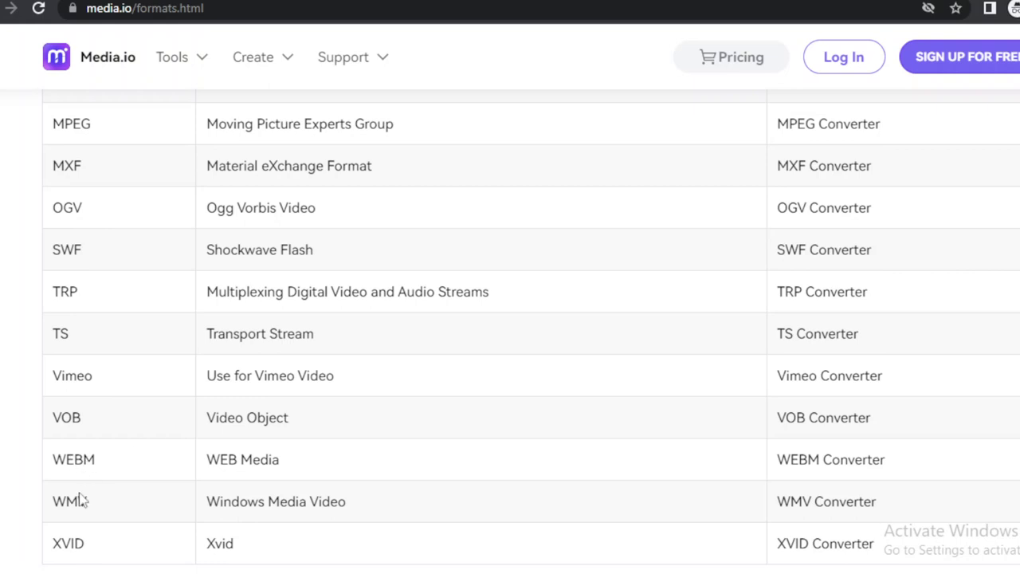
double_click(61, 540)
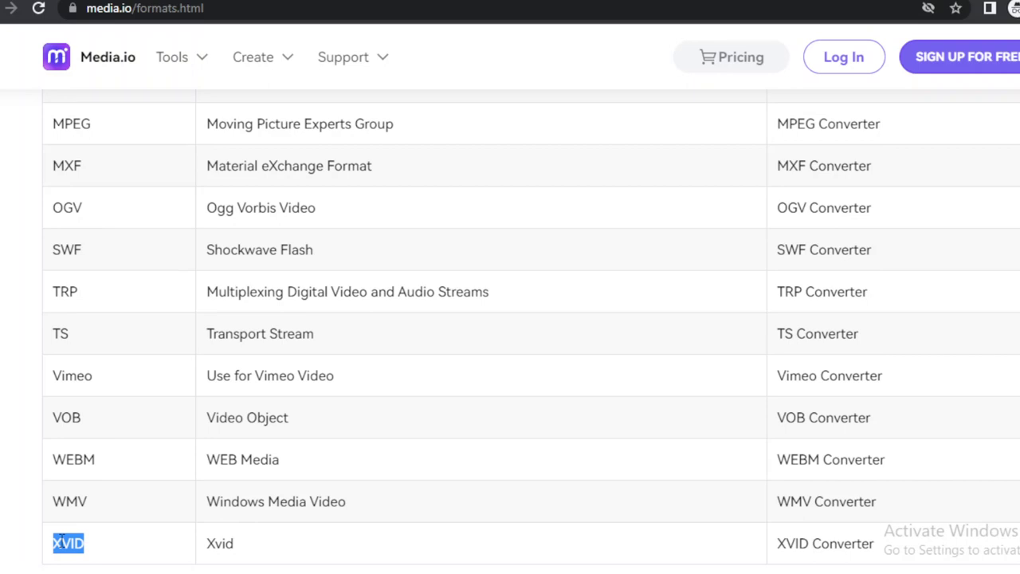
mouse_move(365, 76)
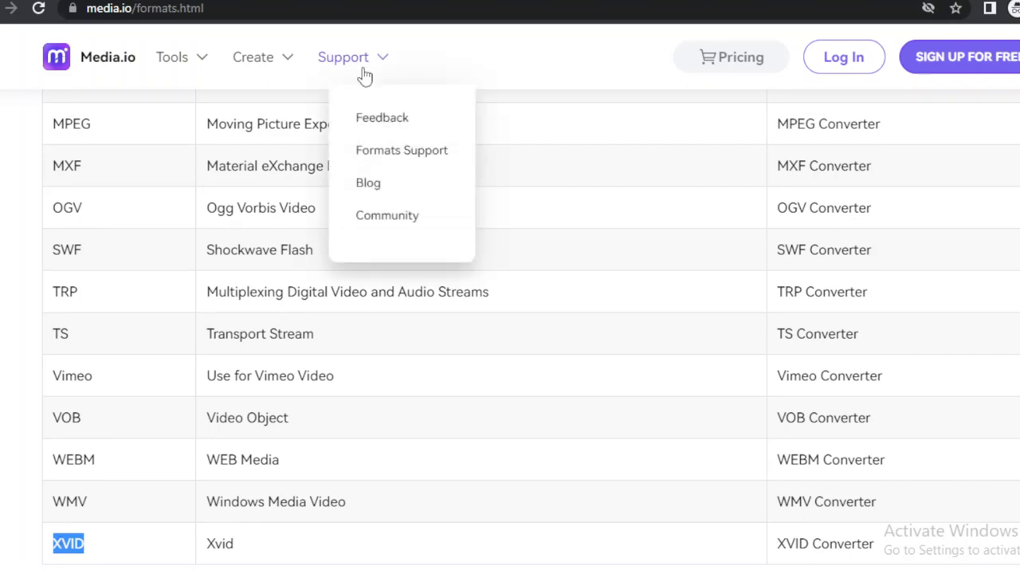
Open the Community page in a new tab and scroll down to its FAQ section.
right_click(394, 222)
click(423, 226)
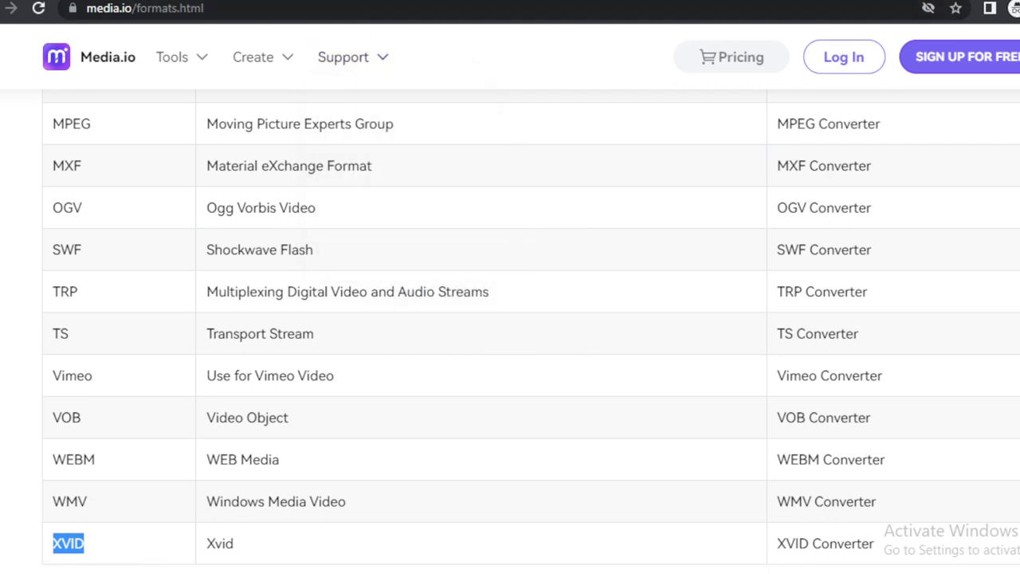
key(ctrl+Tab)
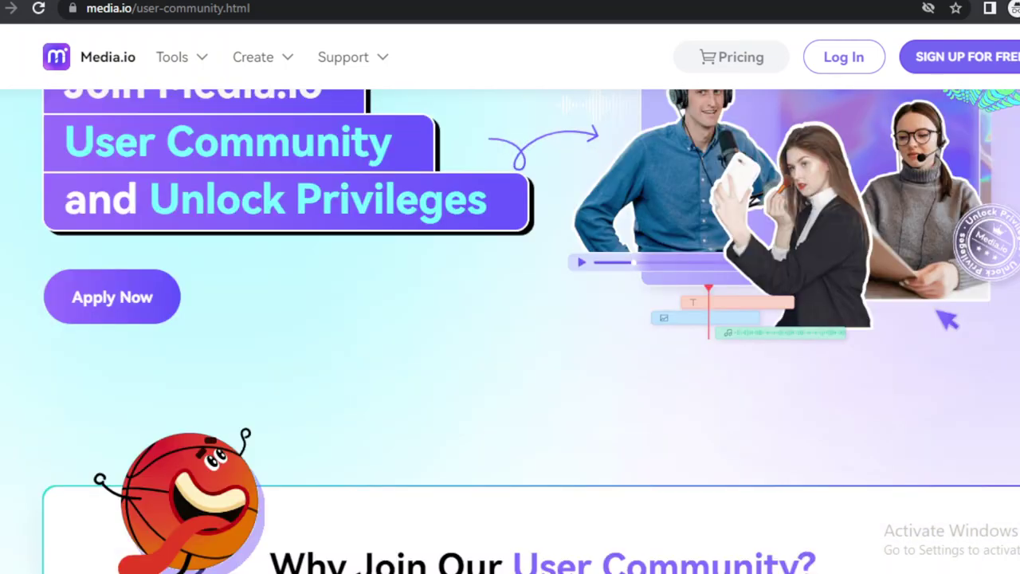
scroll(510, 331, down, 5)
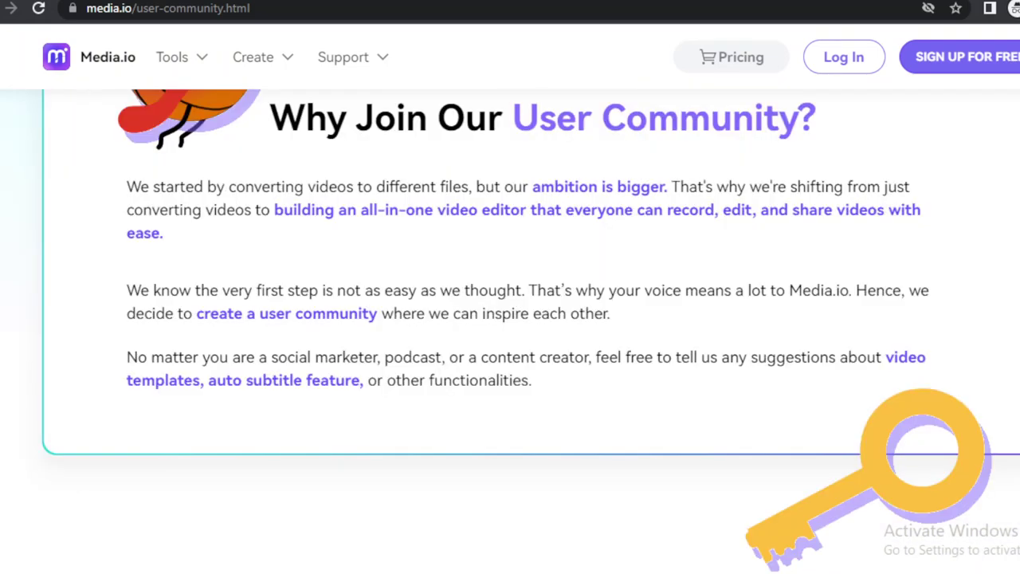
scroll(510, 331, down, 5)
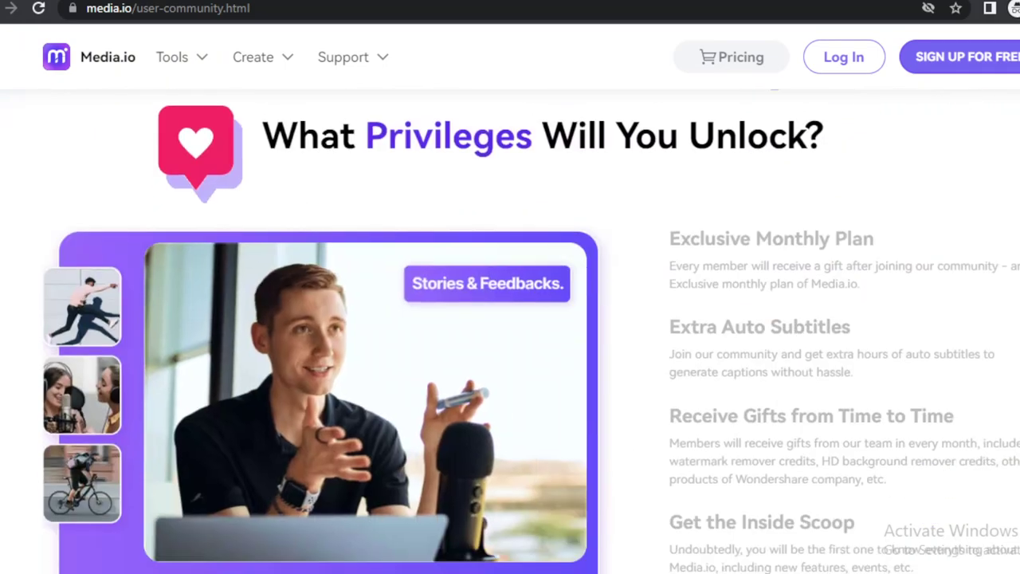
scroll(511, 331, down, 5)
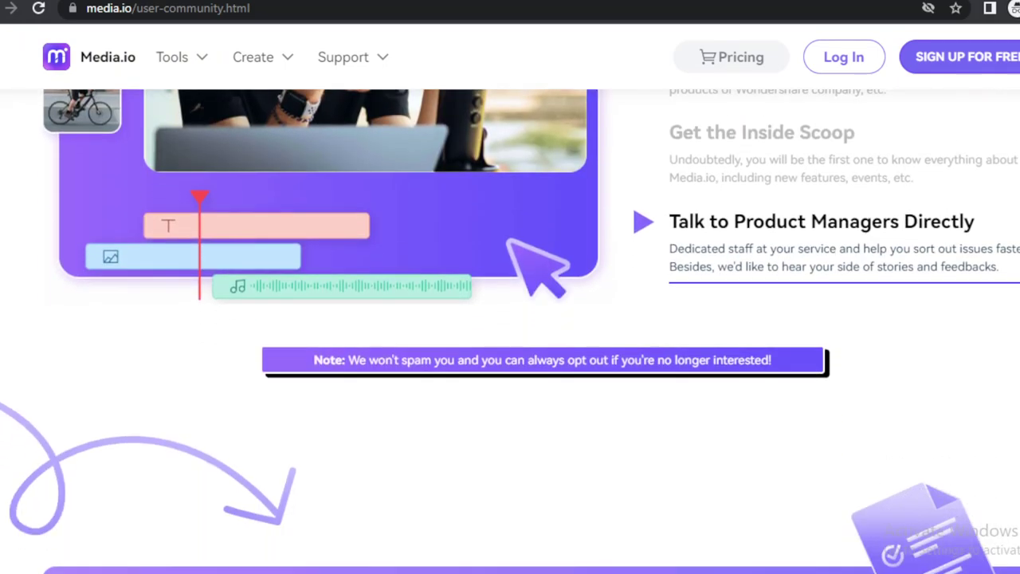
scroll(510, 331, down, 6)
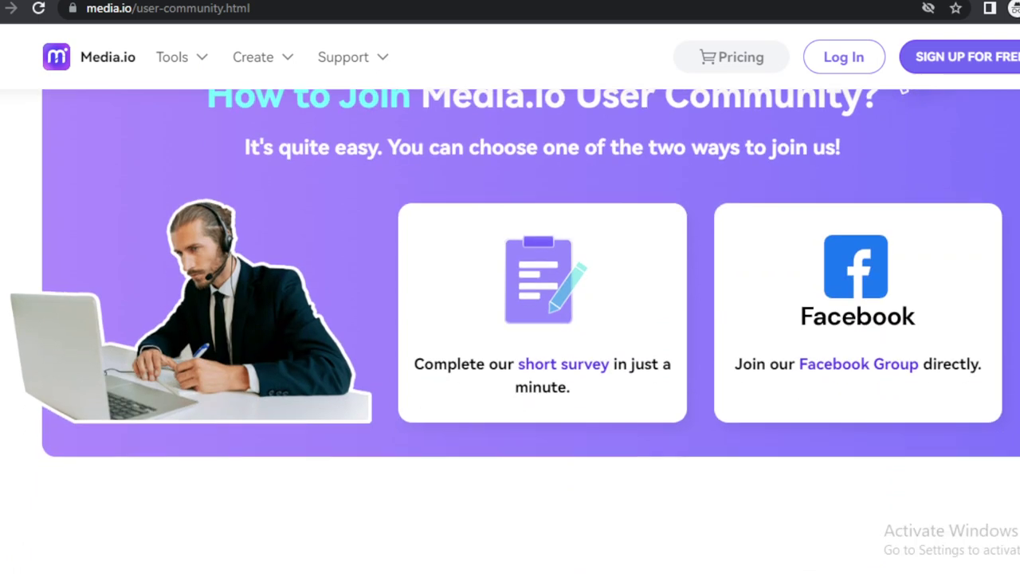
scroll(510, 331, down, 5)
scroll(510, 330, up, 3)
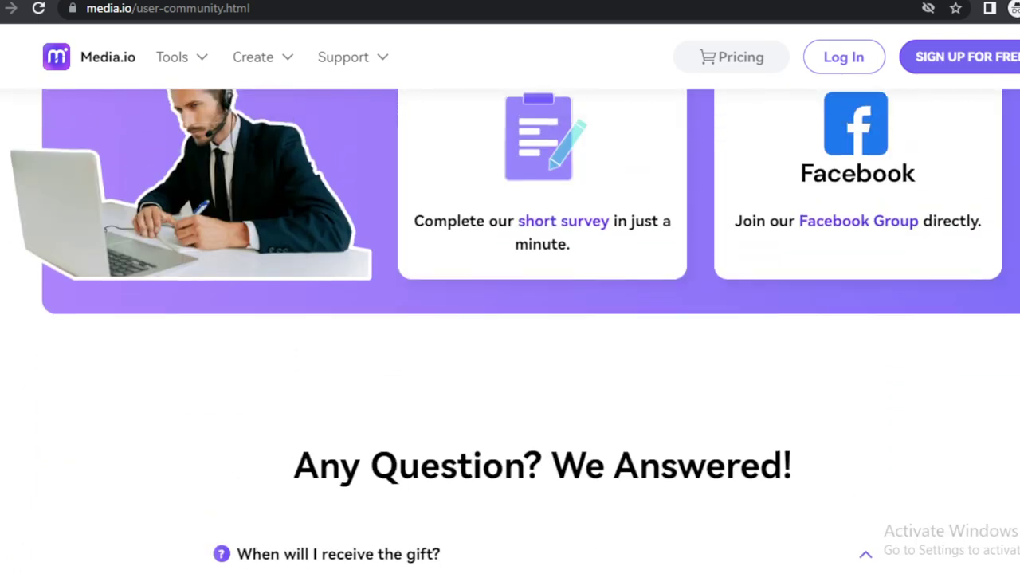
scroll(510, 331, down, 4)
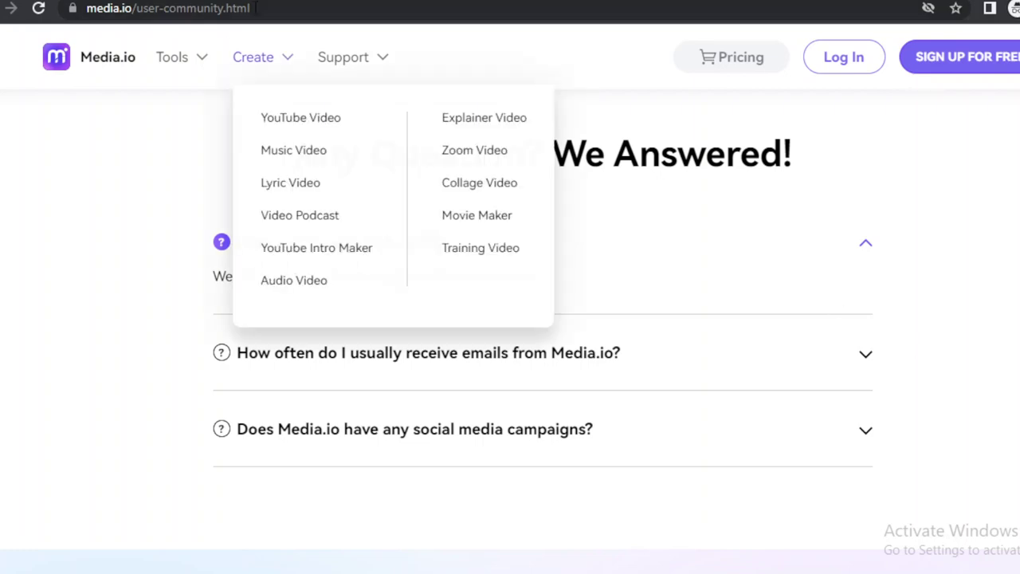
Return to the Media.io homepage and scroll through it.
click(88, 57)
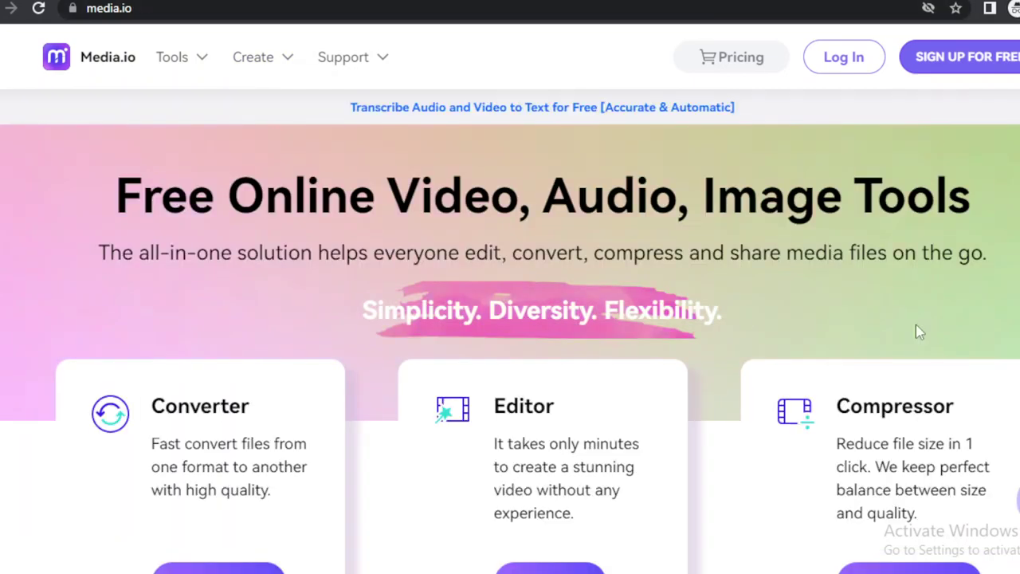
scroll(929, 358, down, 10)
scroll(511, 331, down, 5)
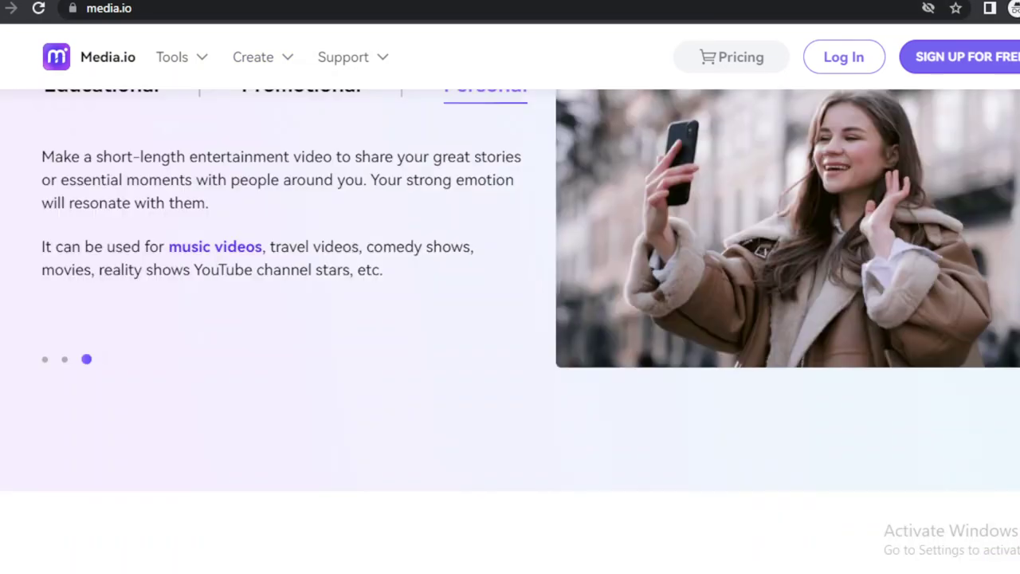
scroll(510, 331, down, 10)
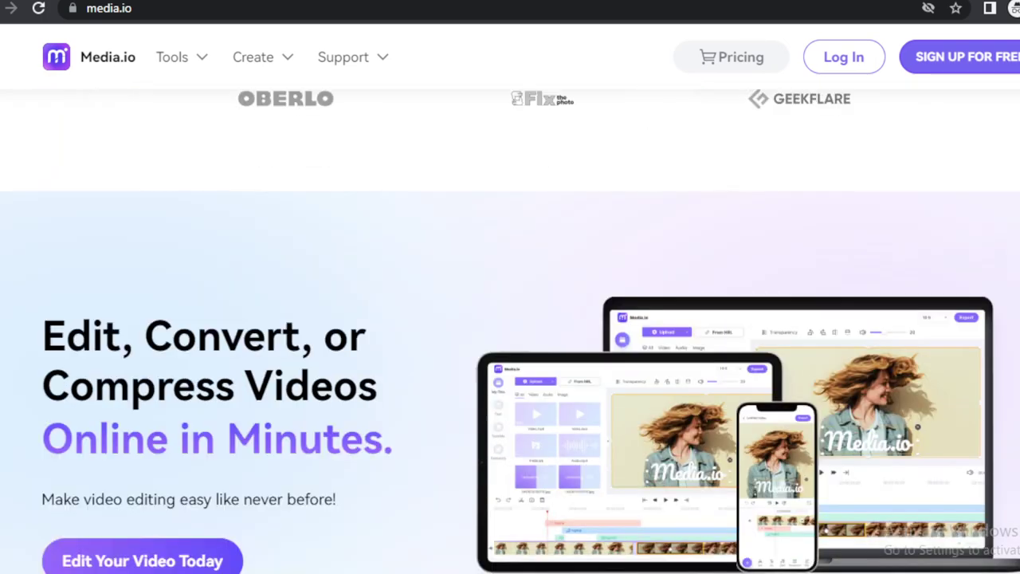
scroll(510, 331, up, 8)
scroll(651, 419, down, 3)
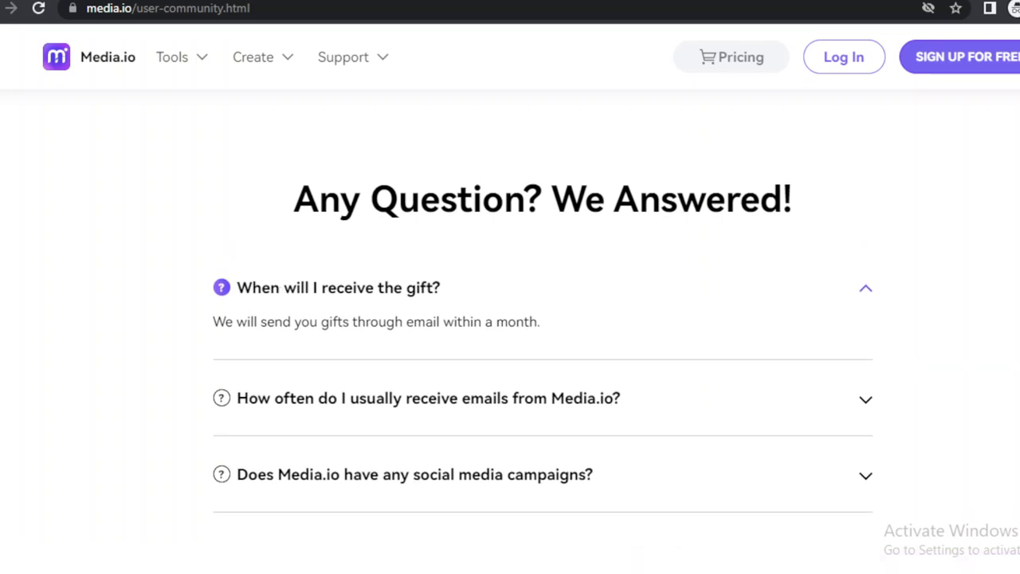
Apply to join the Media.io user community.
scroll(510, 334, up, 15)
scroll(510, 335, up, 5)
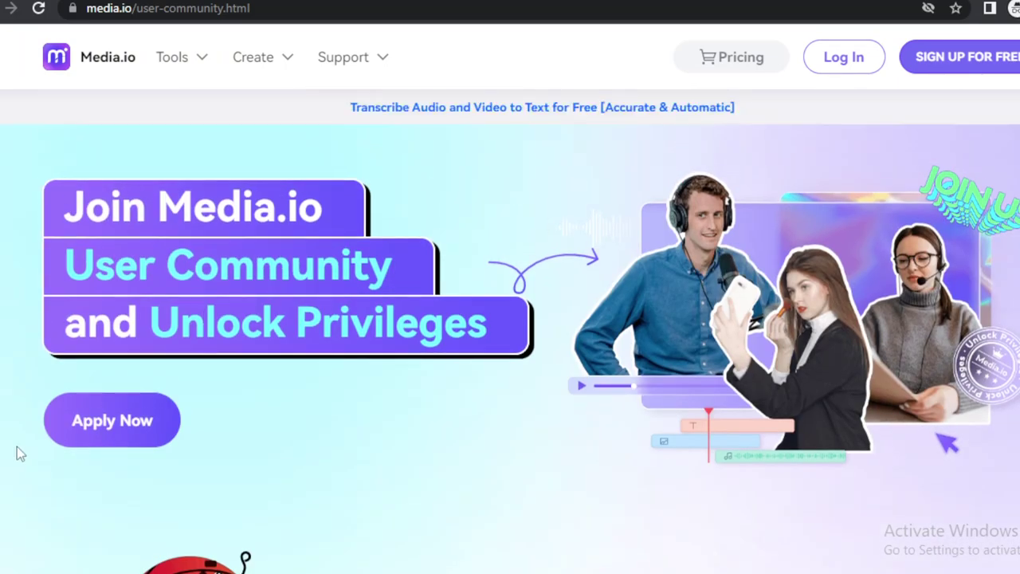
click(137, 429)
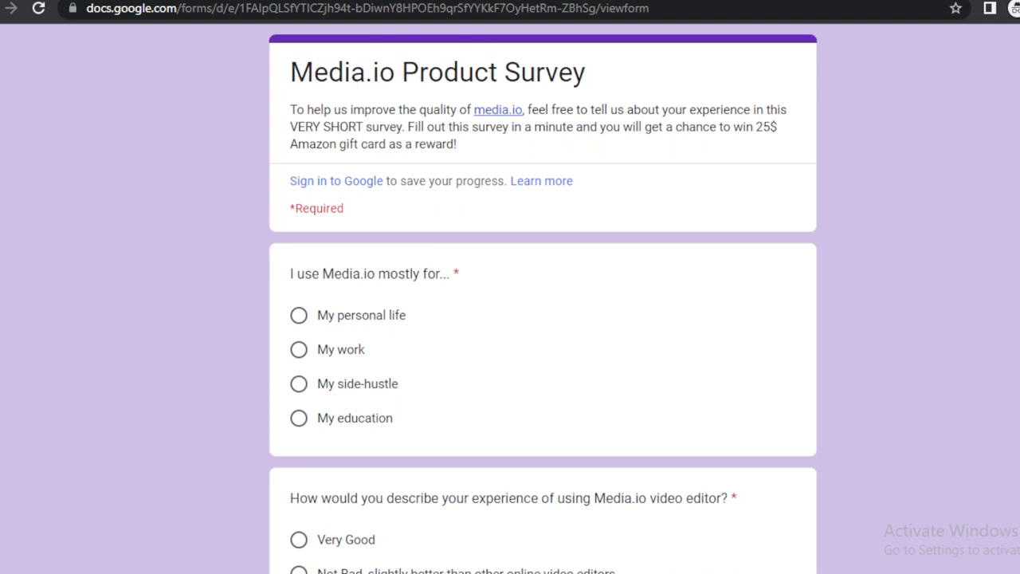
scroll(543, 300, down, 1)
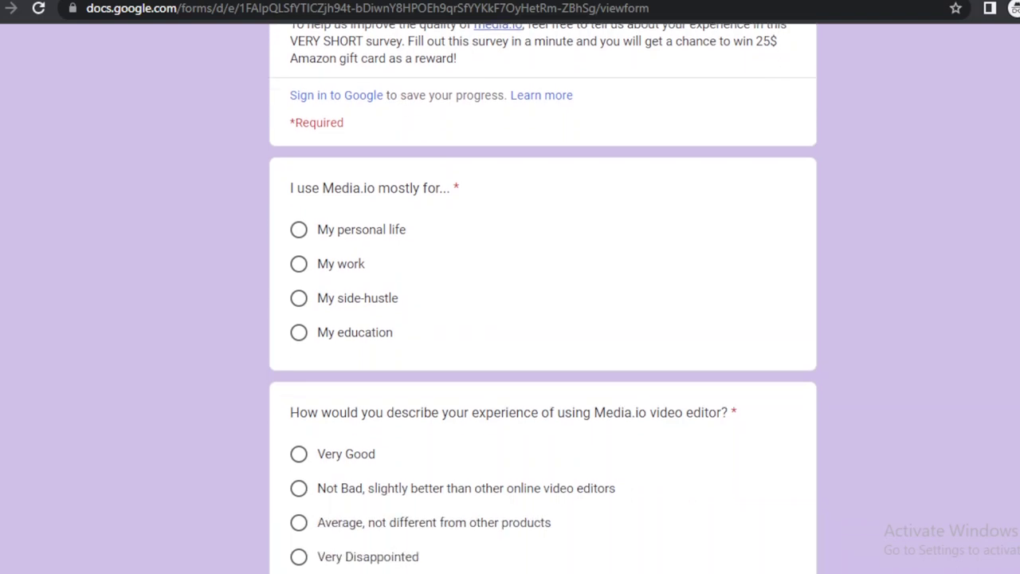
scroll(543, 300, up, 1)
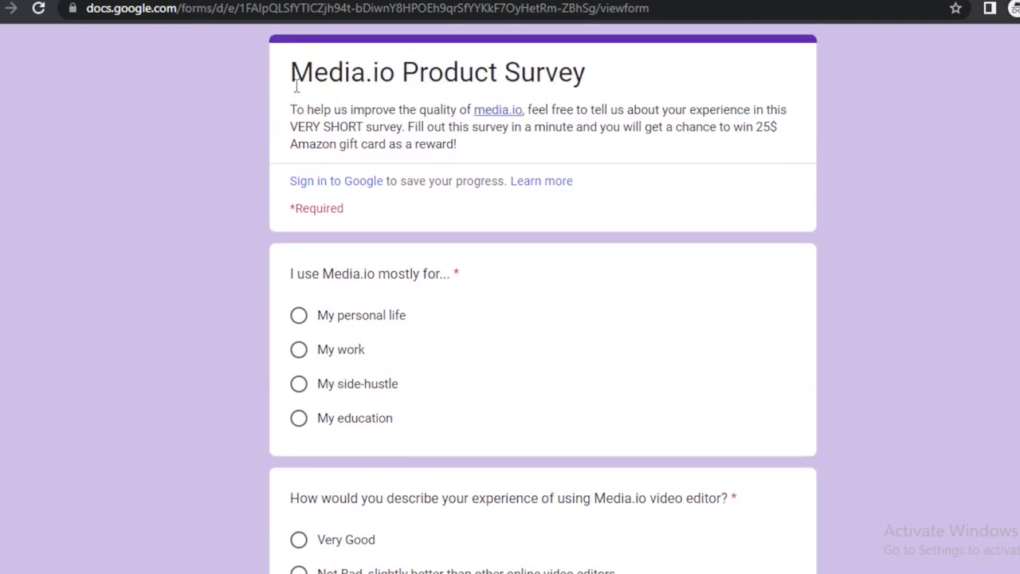
drag(293, 86, 523, 145)
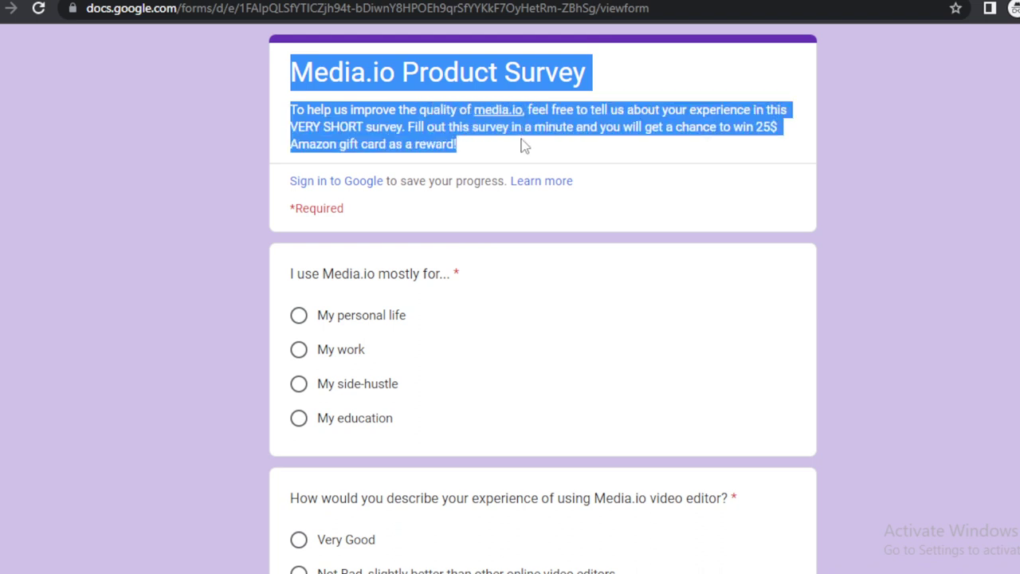
drag(524, 145, 519, 329)
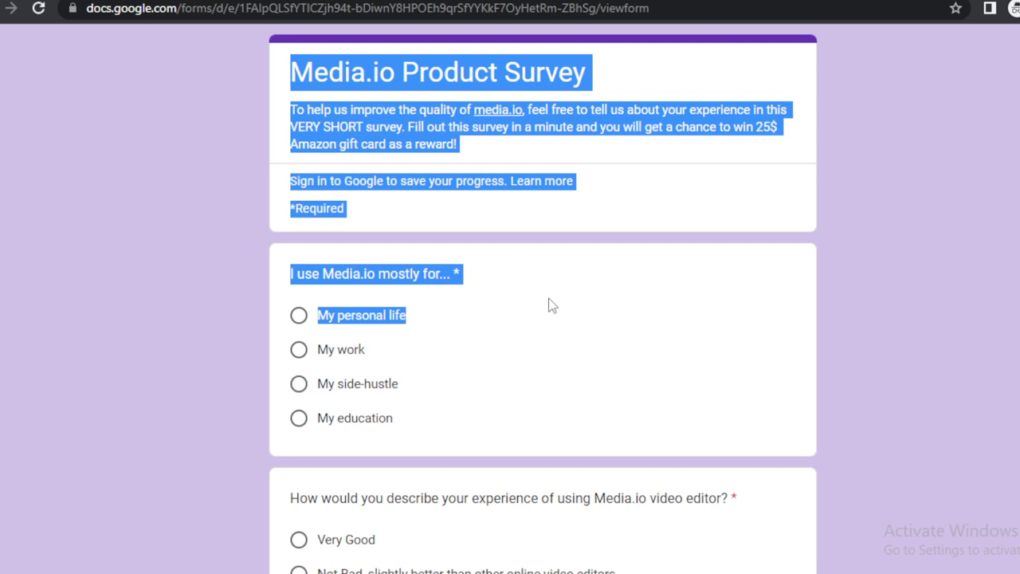
click(549, 303)
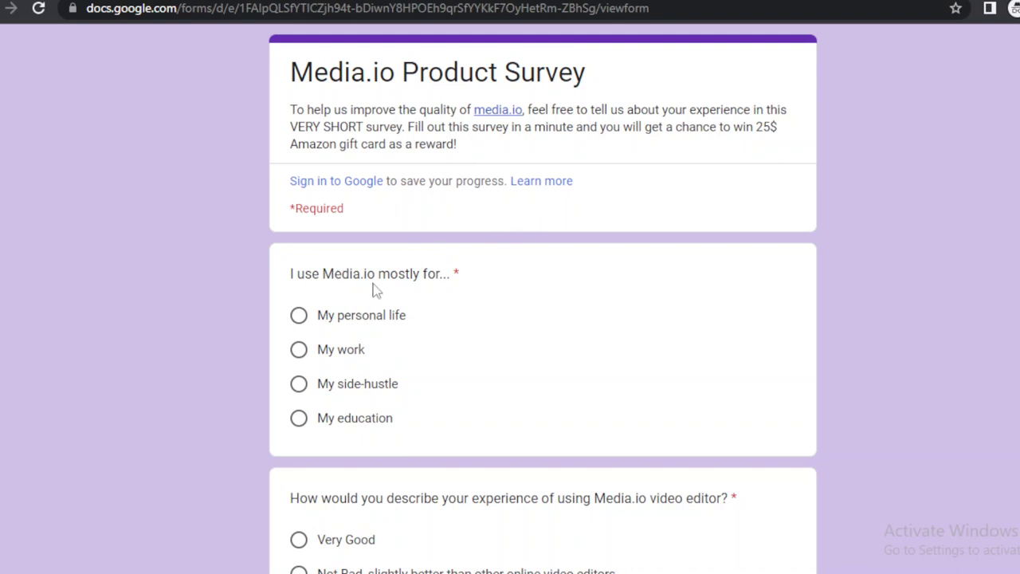
Answer that Media.io is used for My work and rate the video editor Very Good.
scroll(543, 419, down, 2)
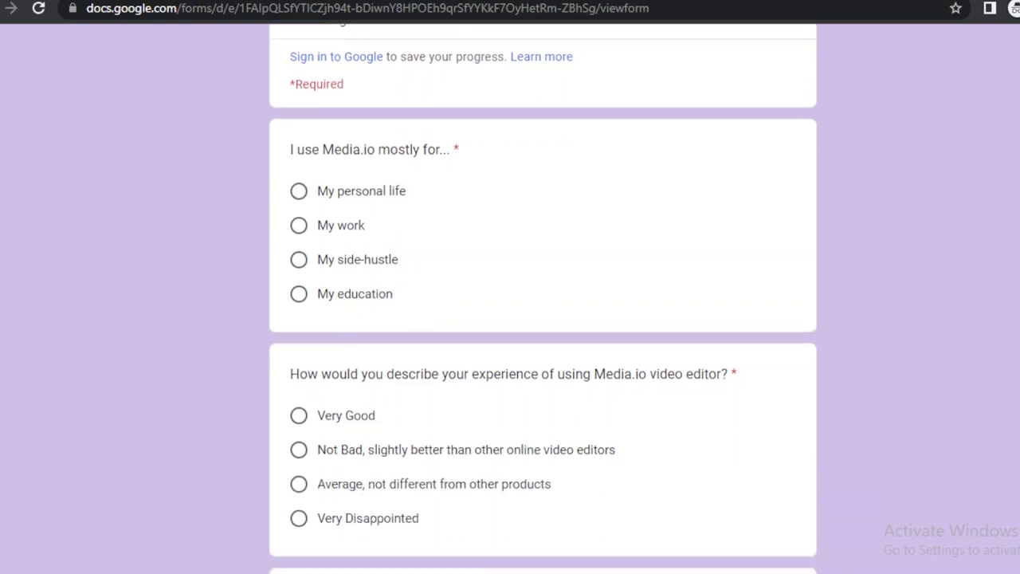
click(300, 228)
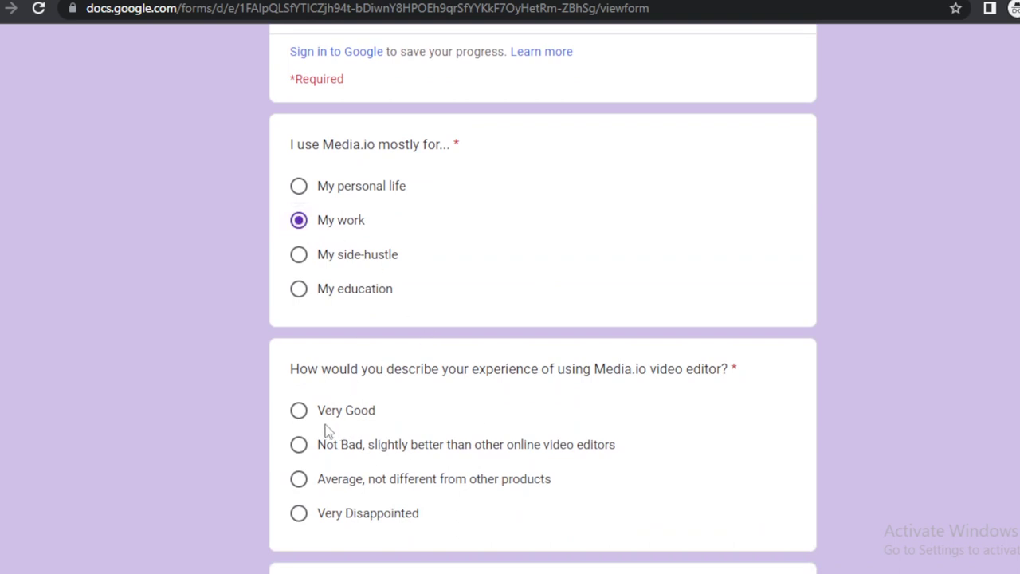
click(304, 413)
Tick Online, Intuitive interface, Timeline, Free., resize, elements and background music as main reasons.
scroll(1016, 200, down, 5)
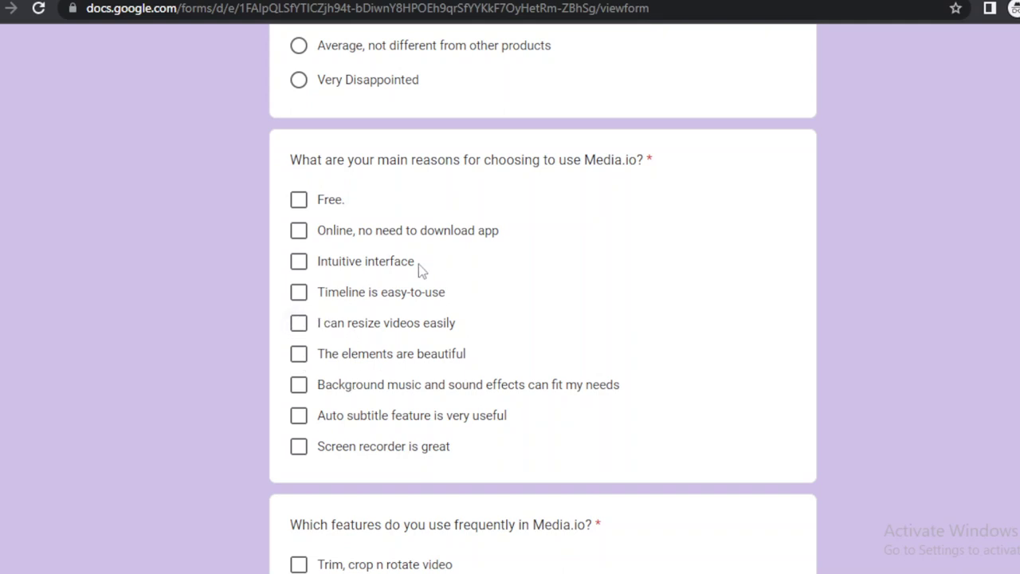
click(297, 232)
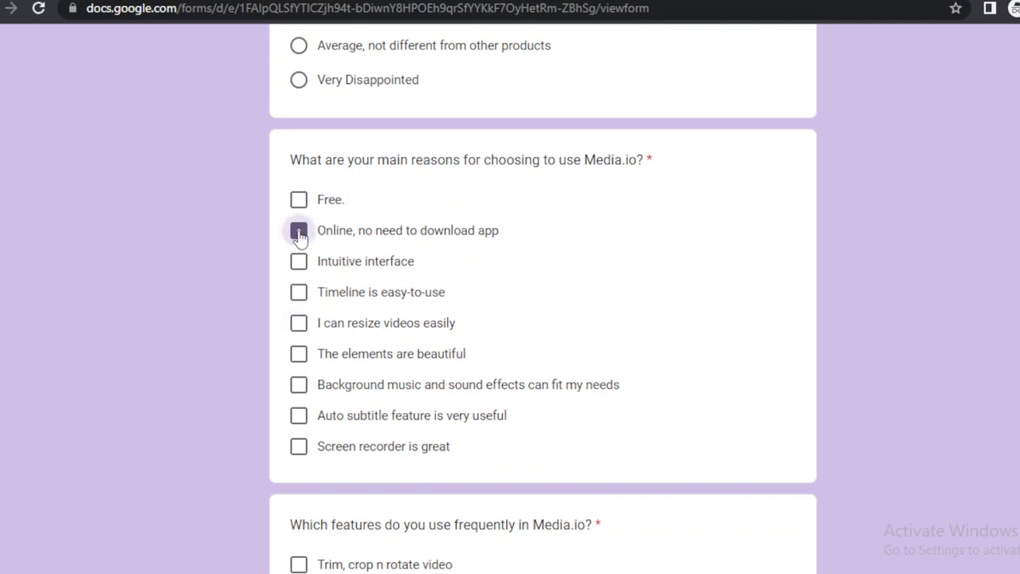
click(299, 260)
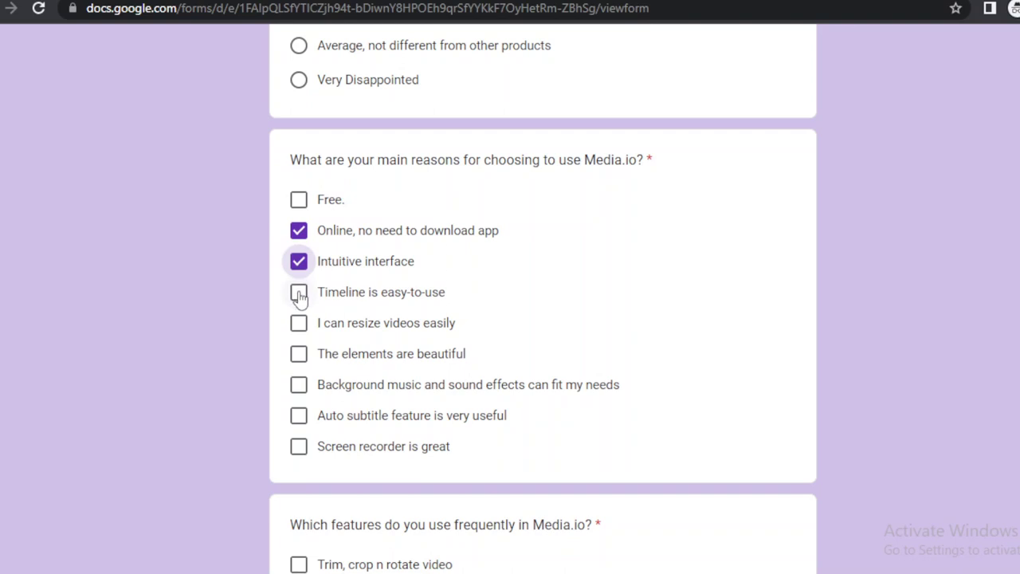
click(298, 294)
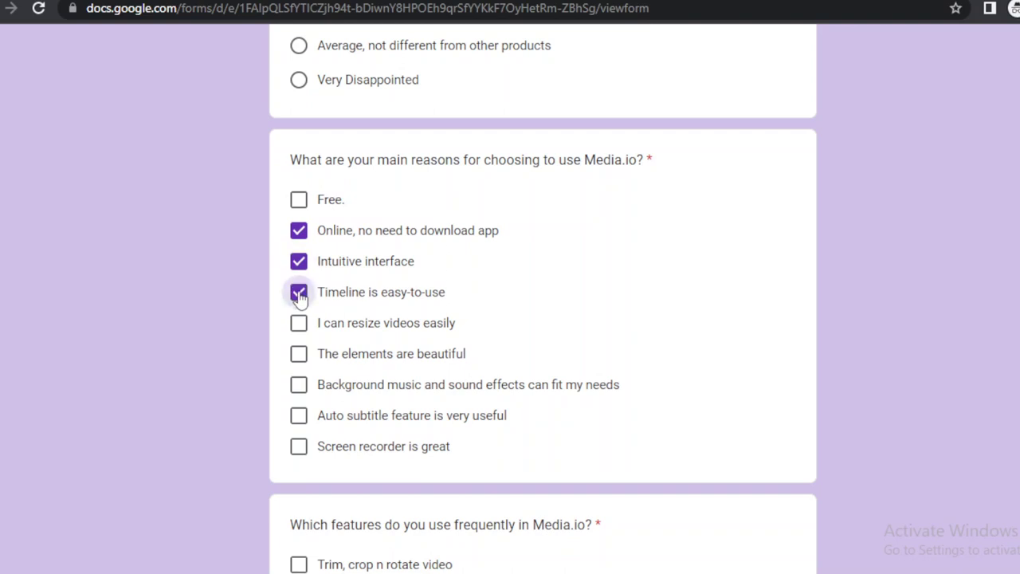
click(300, 203)
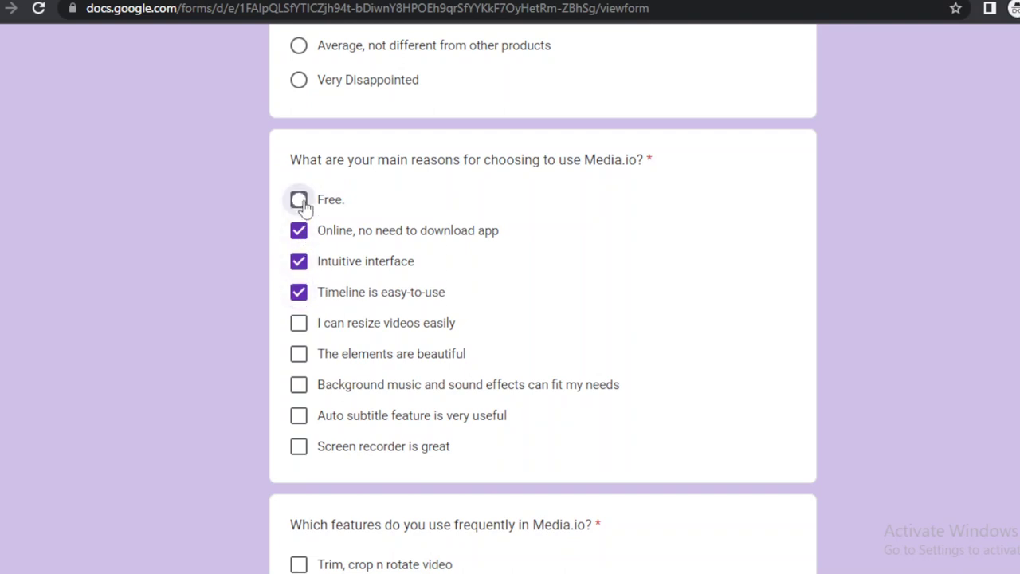
click(299, 324)
click(301, 356)
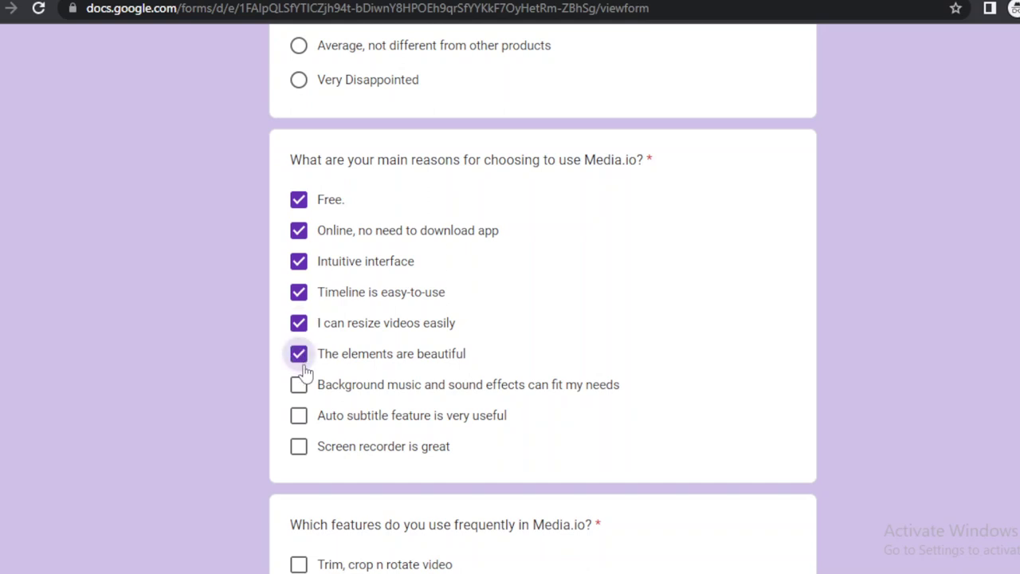
click(301, 386)
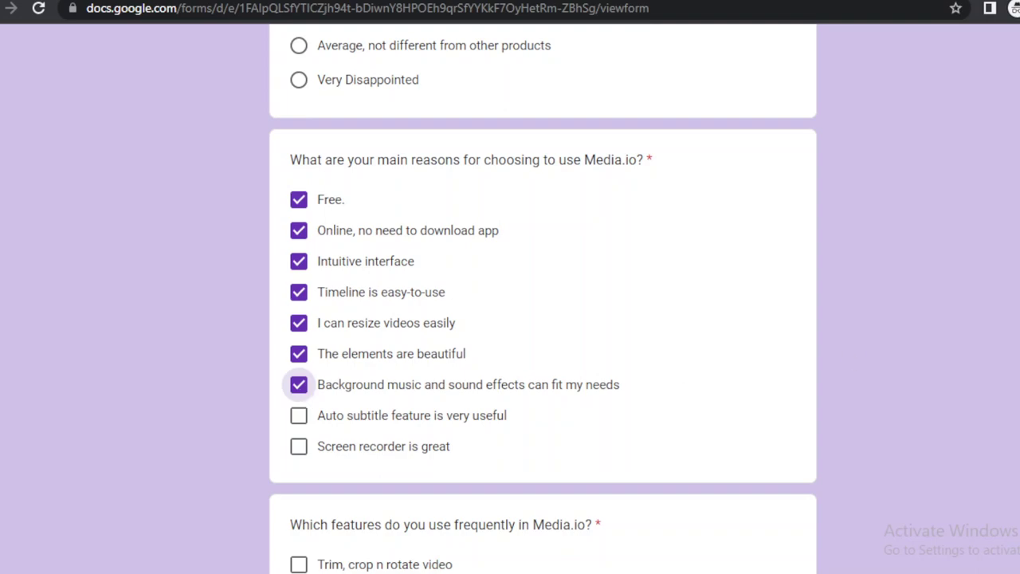
Mark Trim/crop/rotate, resizing for platforms and adding logo or text as frequently used features.
scroll(542, 303, down, 6)
scroll(542, 303, up, 2)
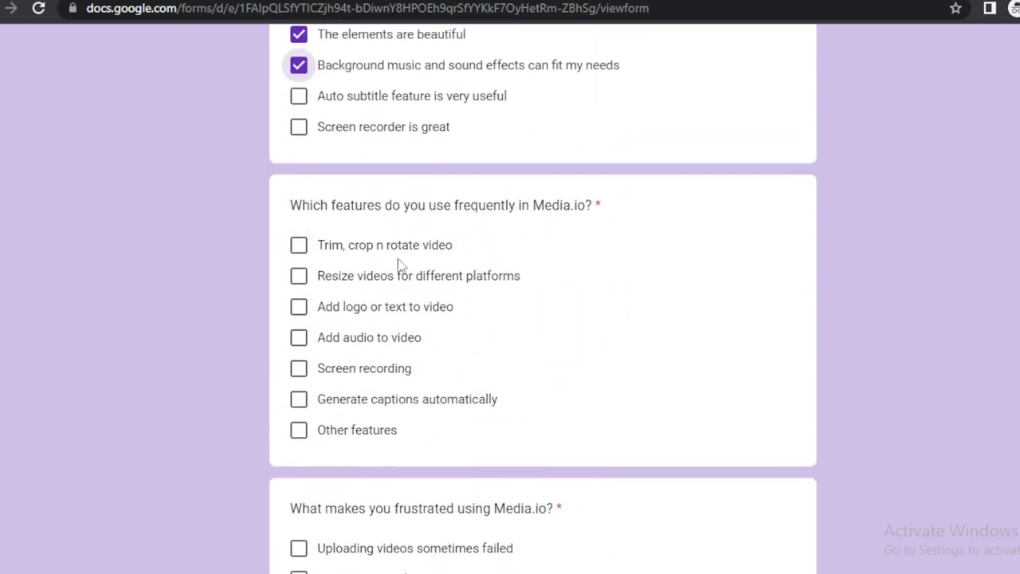
click(295, 247)
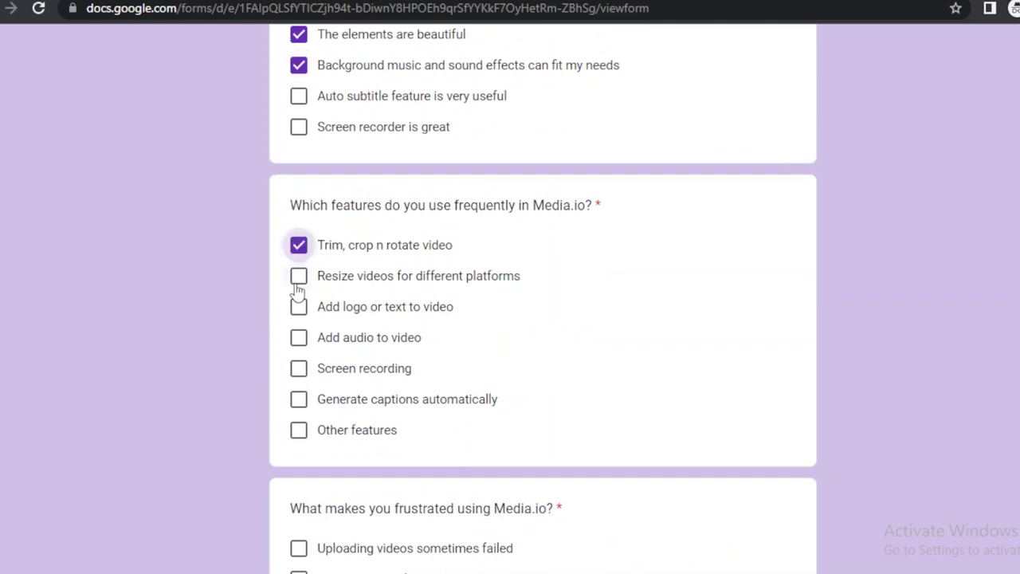
click(296, 291)
click(296, 311)
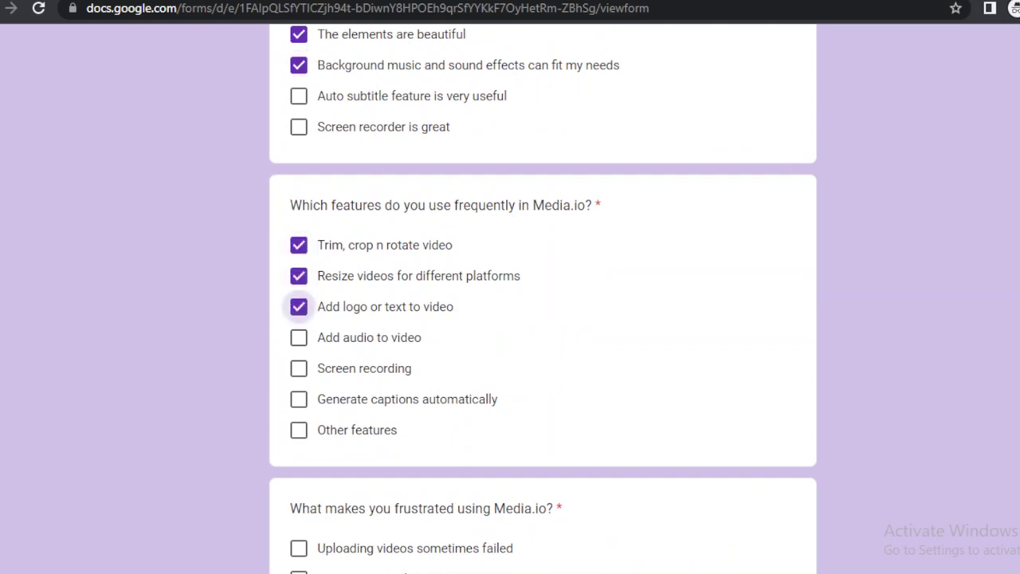
Report failed video uploads and Others as frustrations.
scroll(298, 311, down, 5)
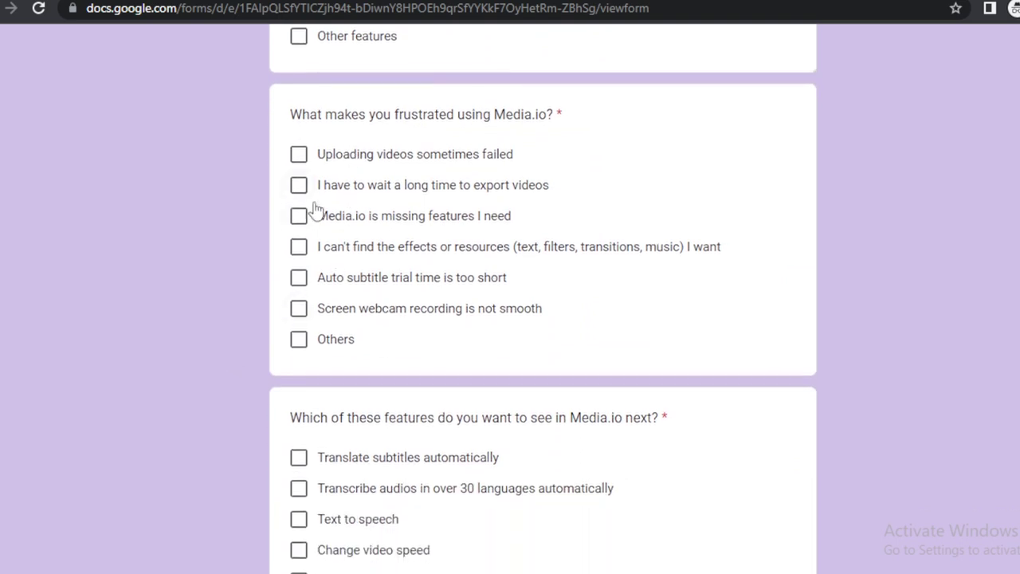
click(308, 158)
click(301, 342)
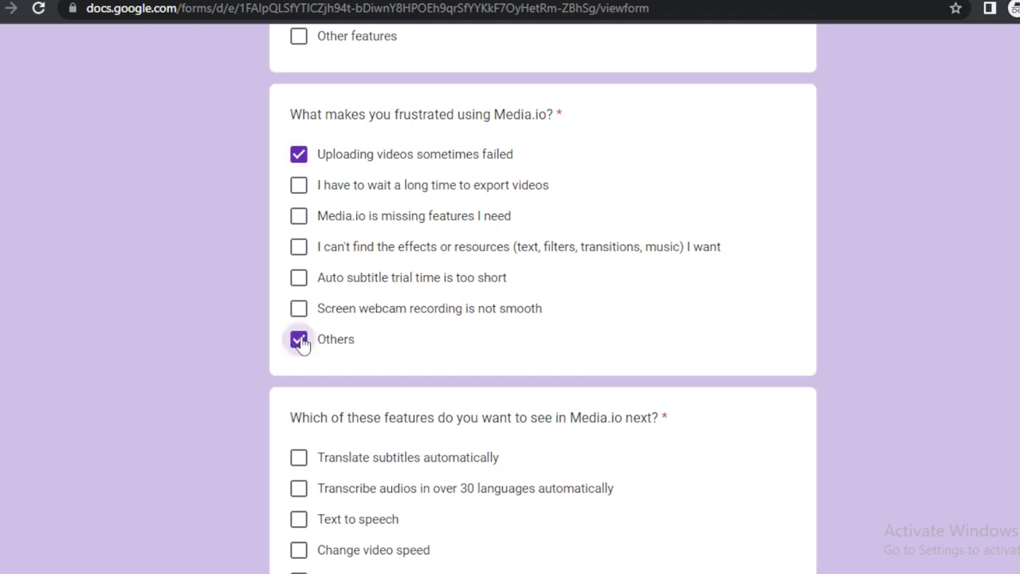
click(300, 342)
click(301, 342)
Tick Change video speed, Text to speech, Share projects with a web link and Brand Kit.
scroll(970, 319, down, 5)
scroll(970, 319, up, 1)
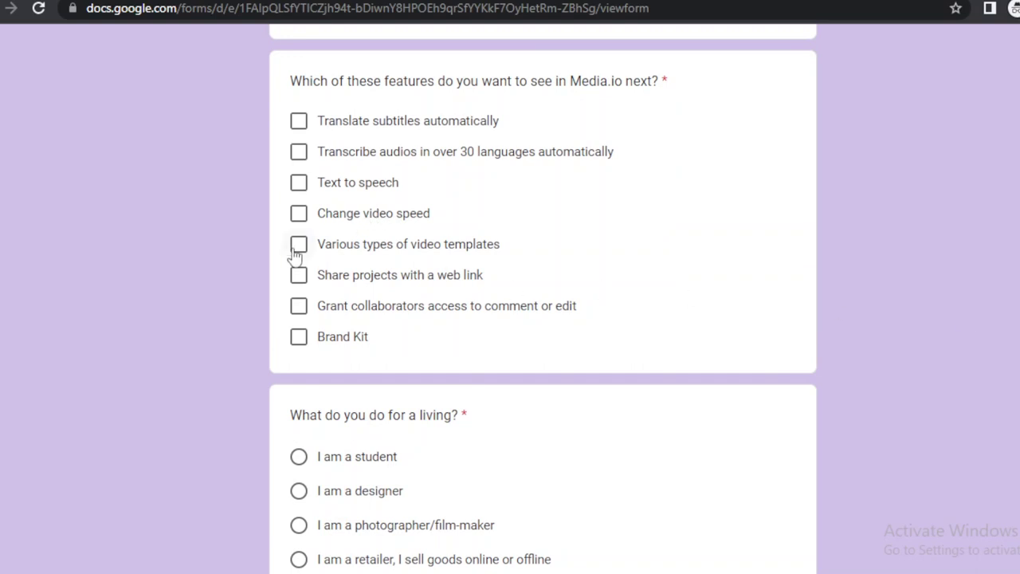
click(301, 215)
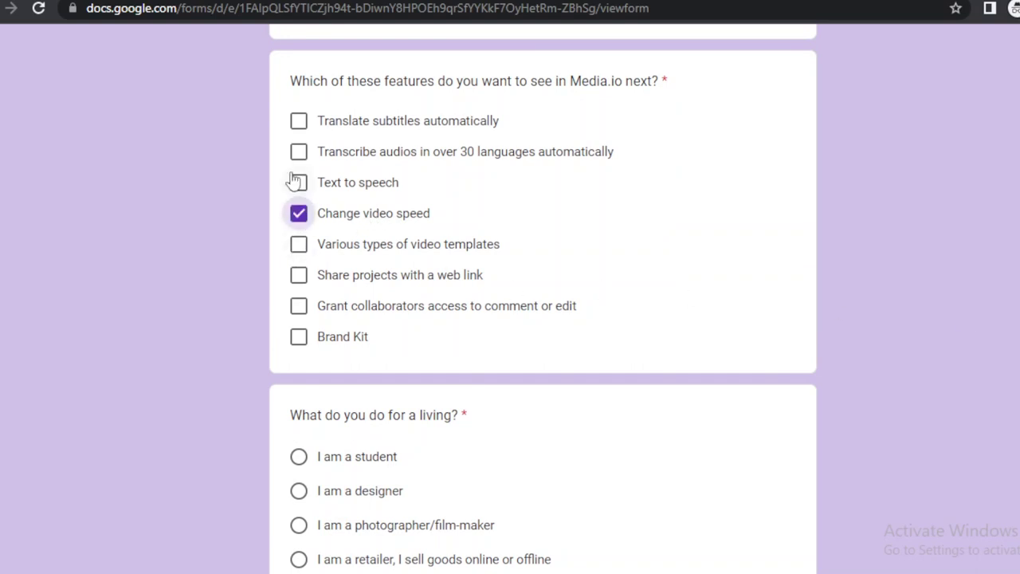
click(297, 182)
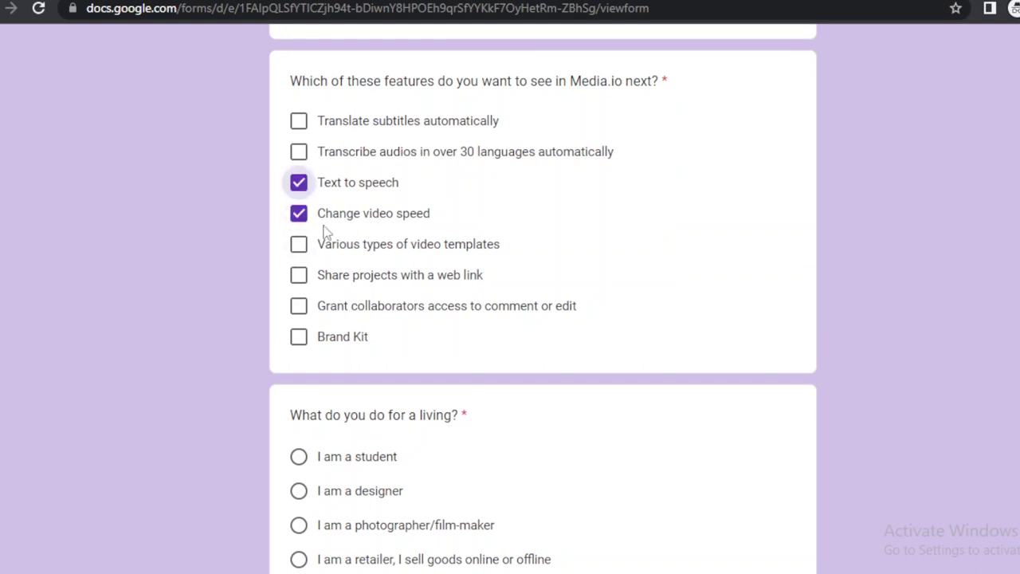
click(299, 283)
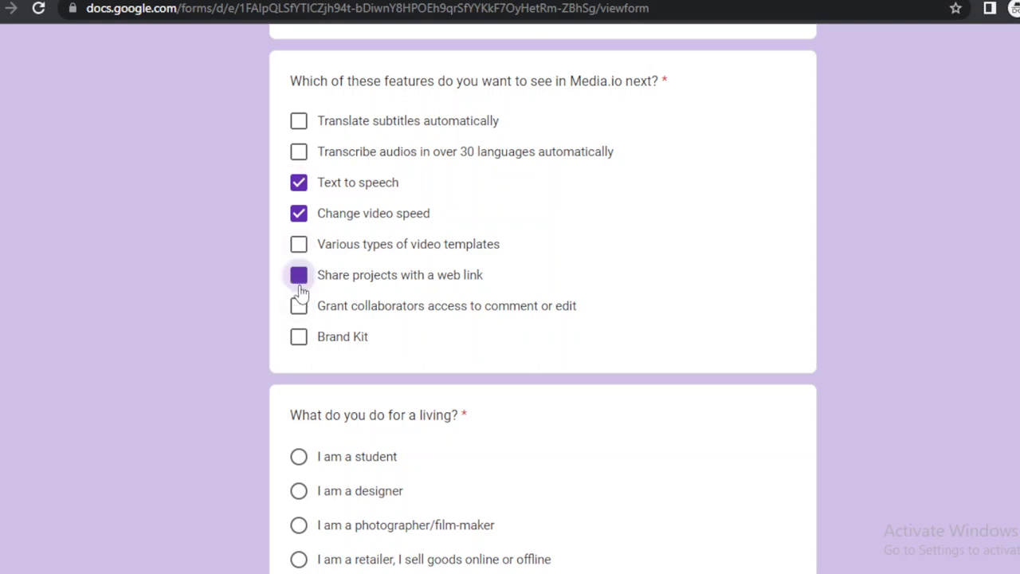
click(300, 337)
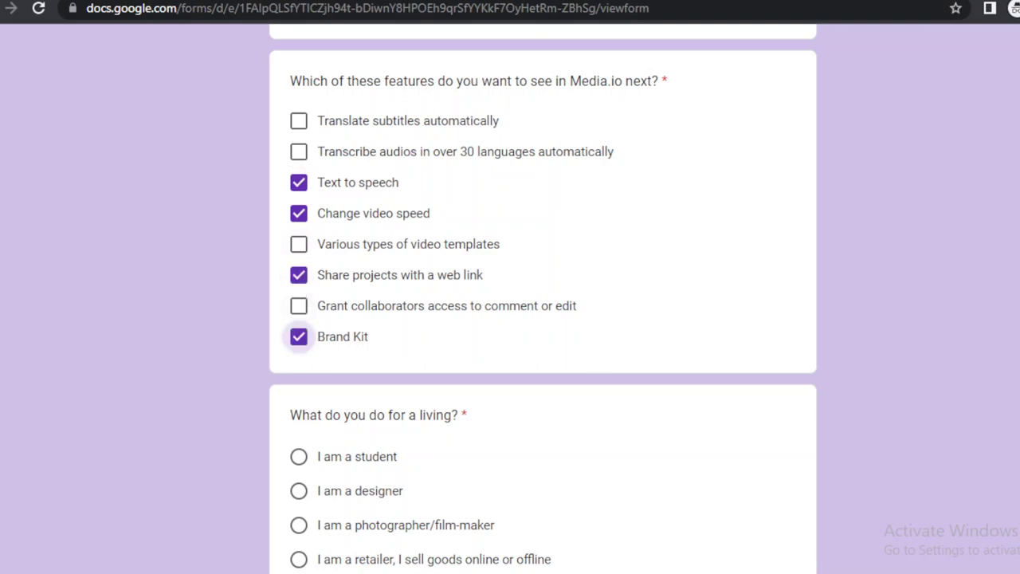
scroll(257, 415, down, 3)
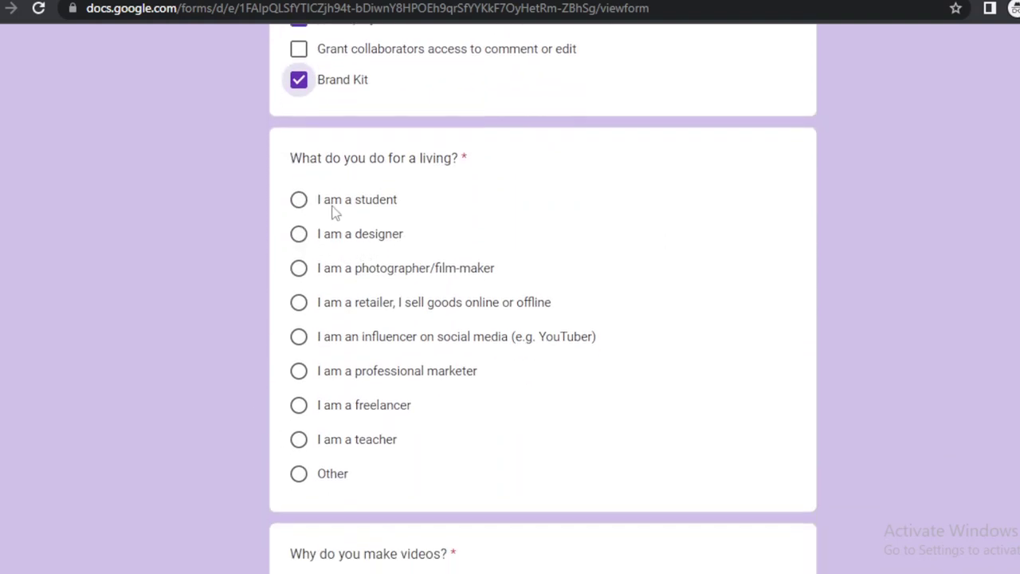
Answer occupation as social media influencer and the reason as making clients' marketing content.
click(302, 481)
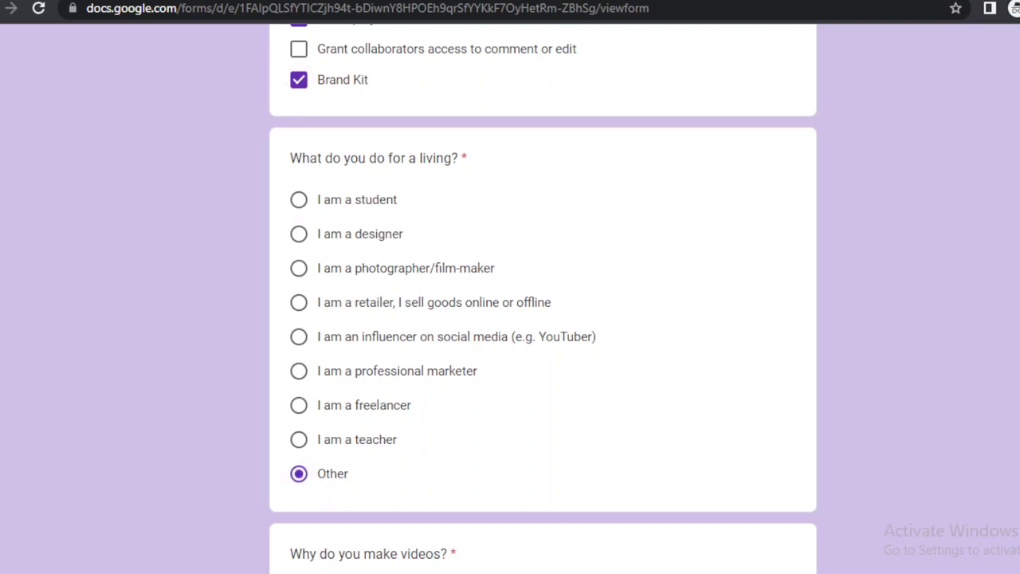
scroll(321, 232, down, 2)
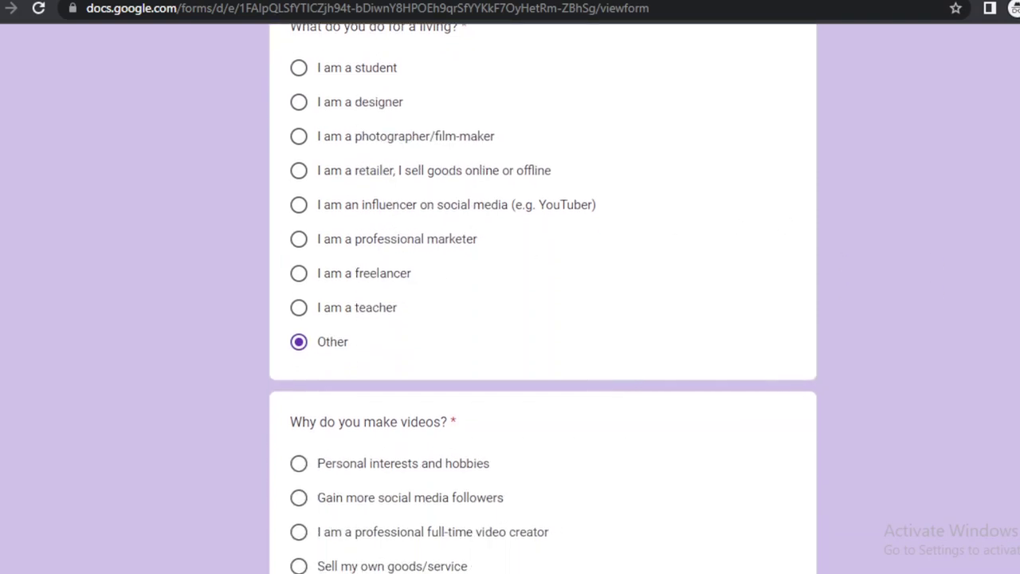
click(301, 200)
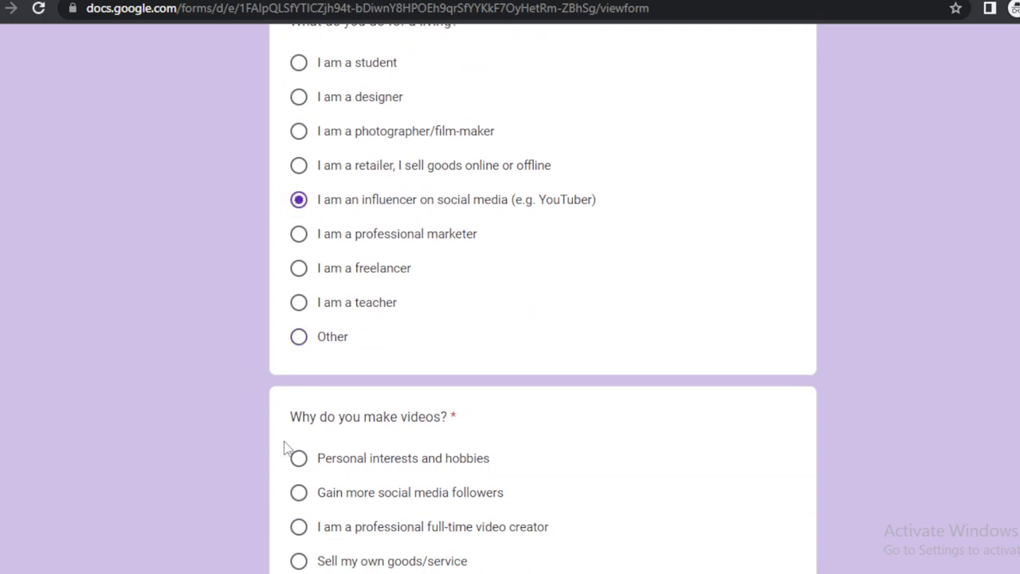
scroll(473, 307, down, 4)
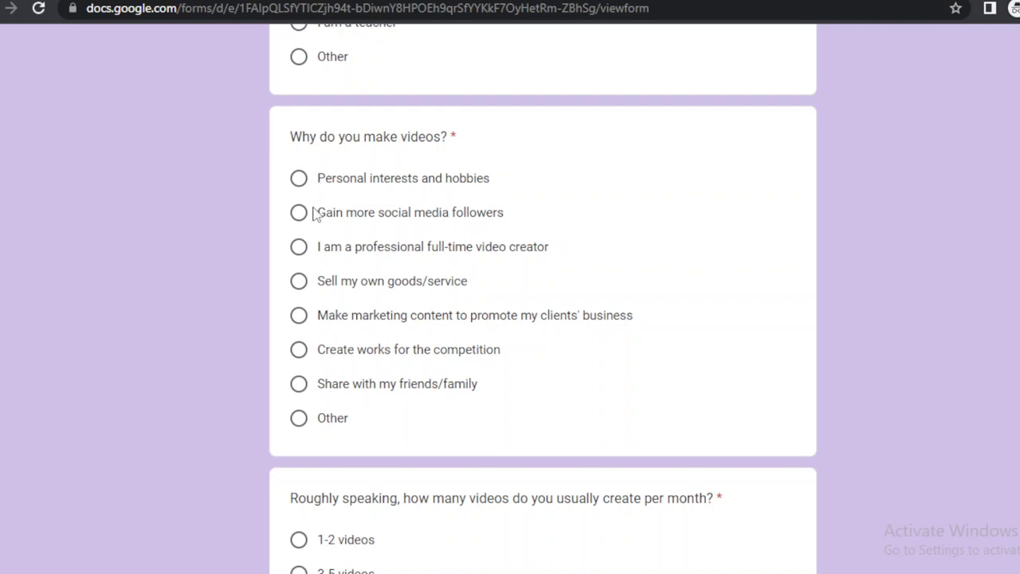
click(298, 212)
click(300, 182)
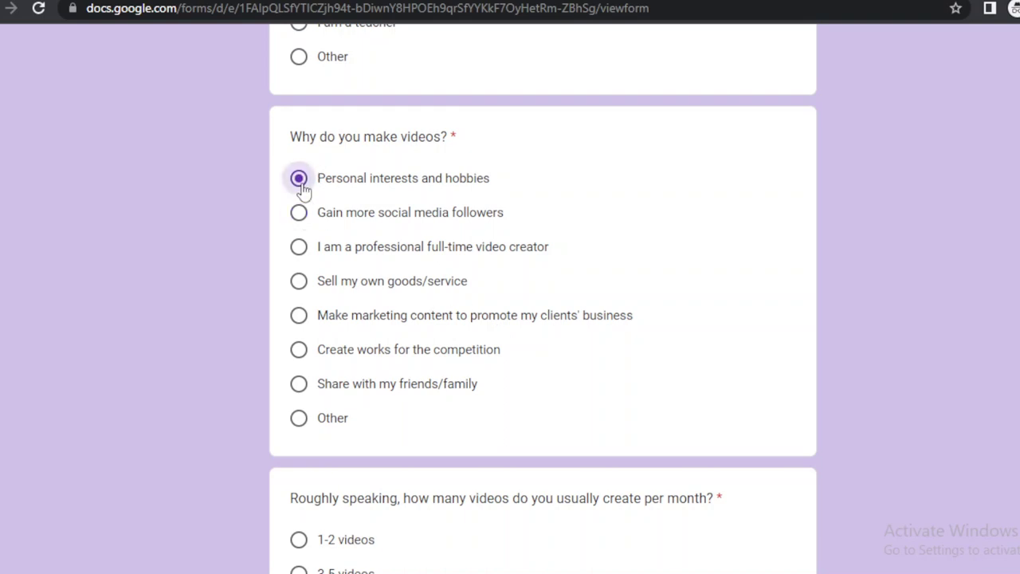
click(299, 316)
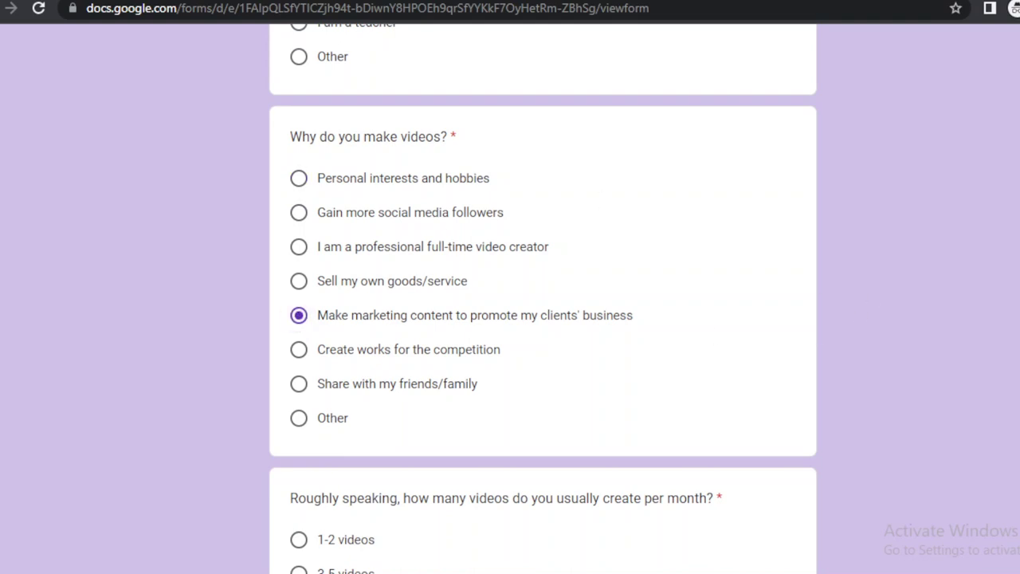
Answer more than 10 videos per month, enter 'GOOD' for other editing tools, and accept the interview.
scroll(542, 319, down, 4)
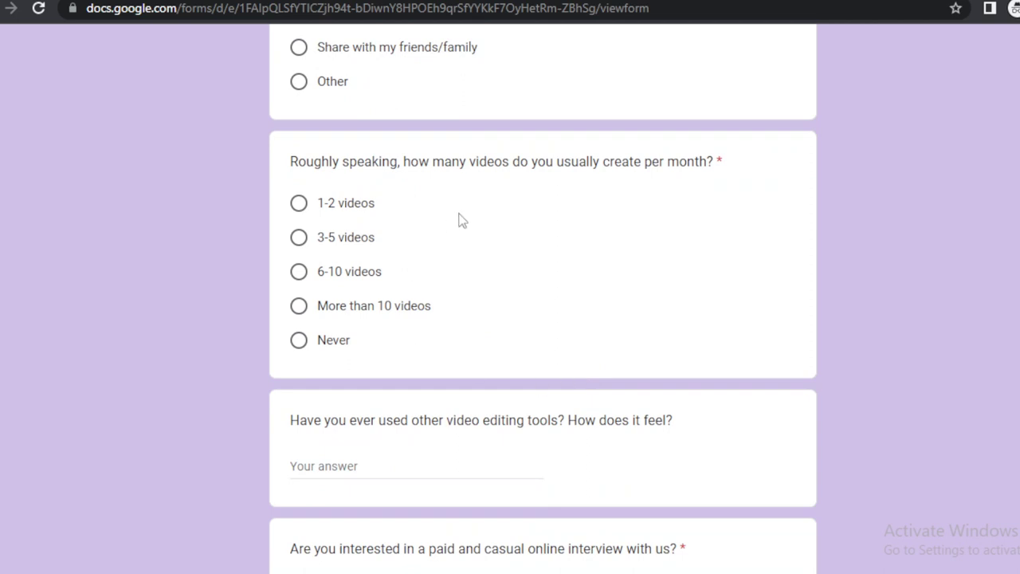
click(311, 305)
scroll(558, 371, down, 3)
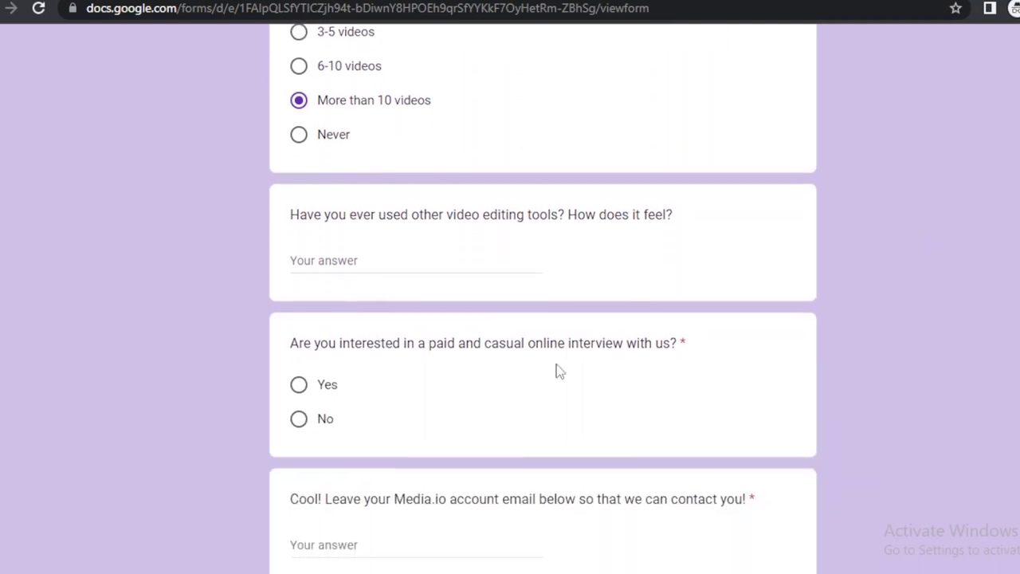
click(453, 260)
text(GOOD)
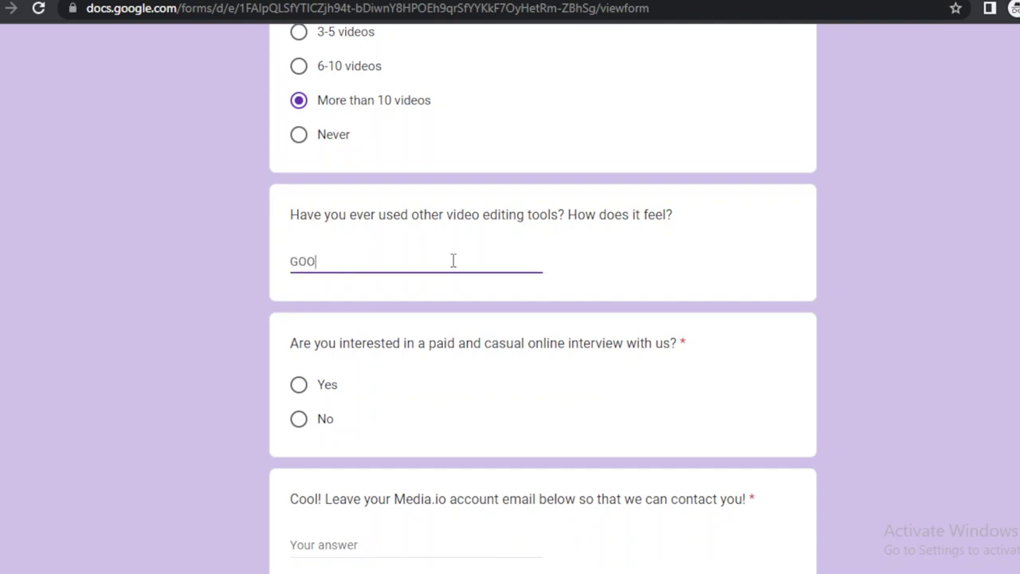
click(300, 386)
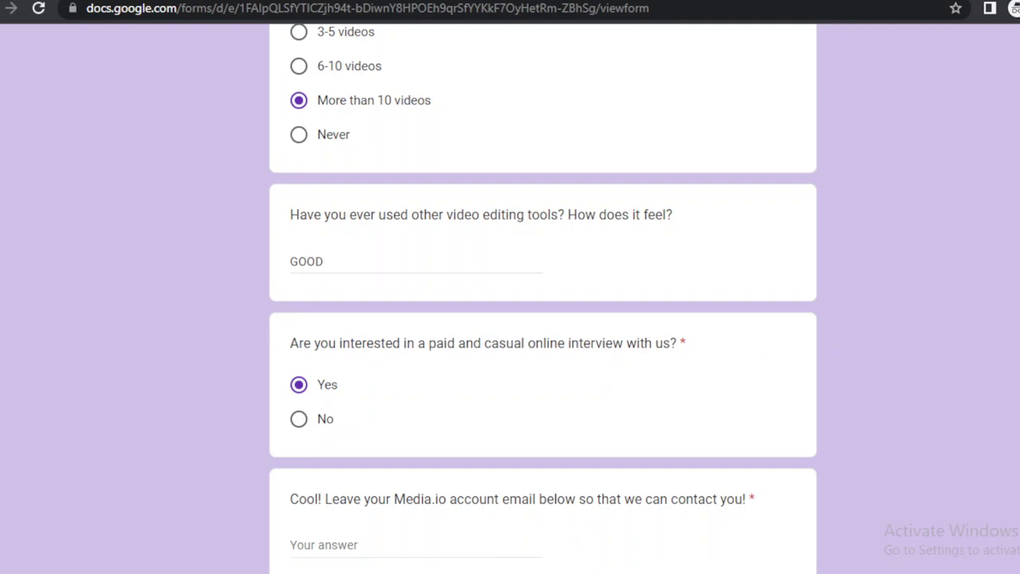
Review the filled form and go back from the survey page, bringing up the leave-site warning.
scroll(670, 442, down, 2)
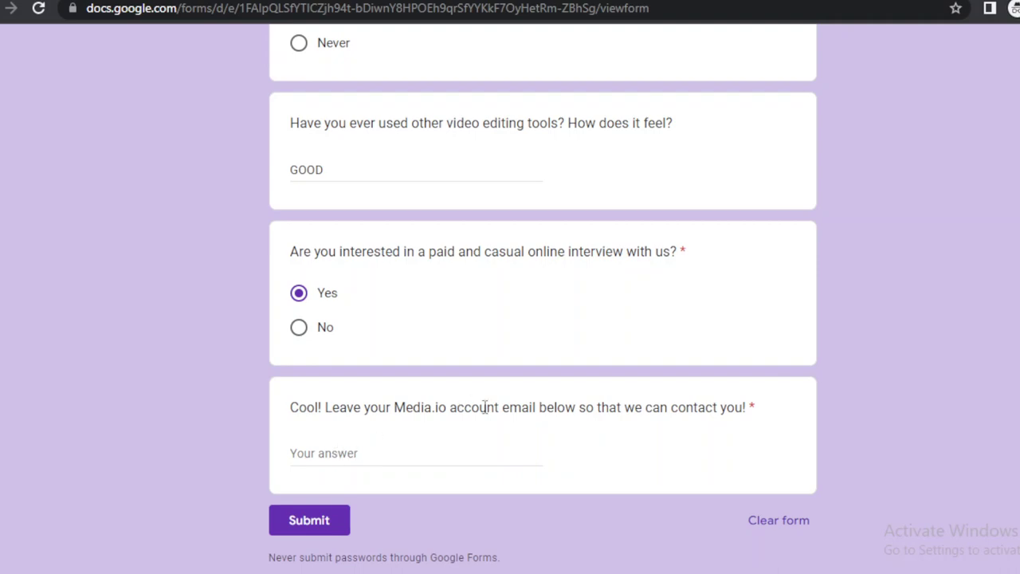
scroll(542, 319, up, 15)
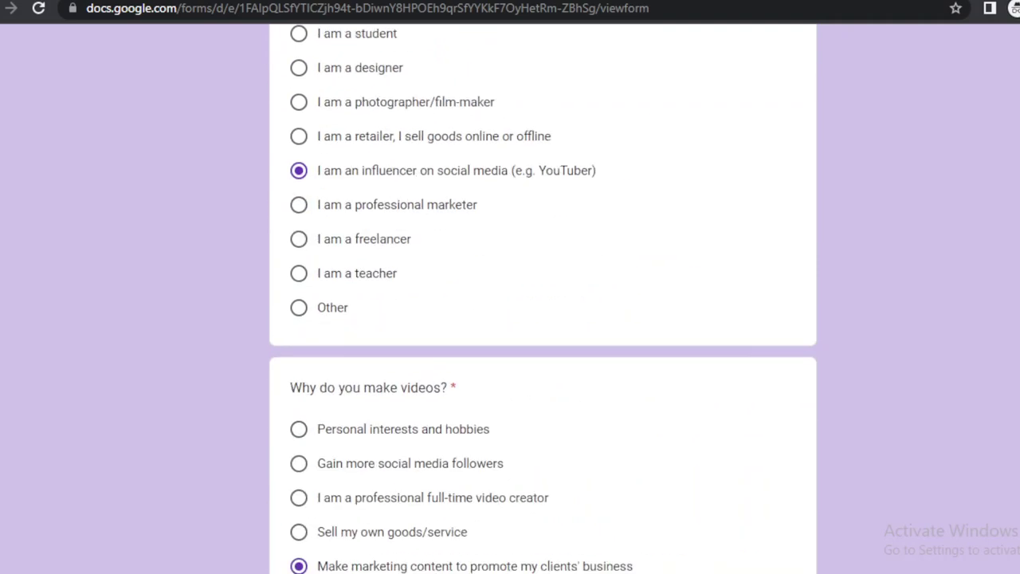
scroll(542, 319, down, 10)
scroll(542, 319, up, 10)
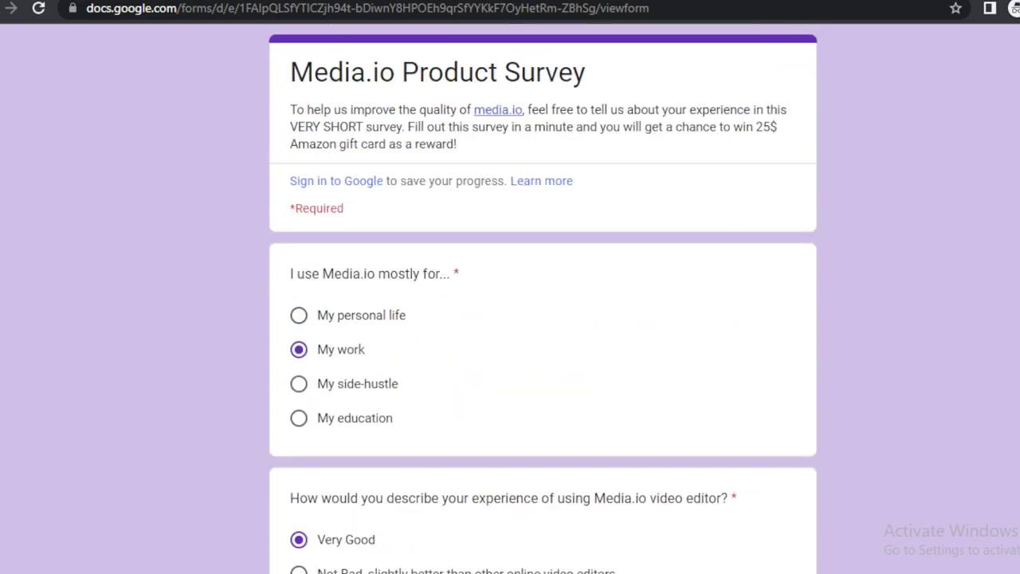
click(11, 8)
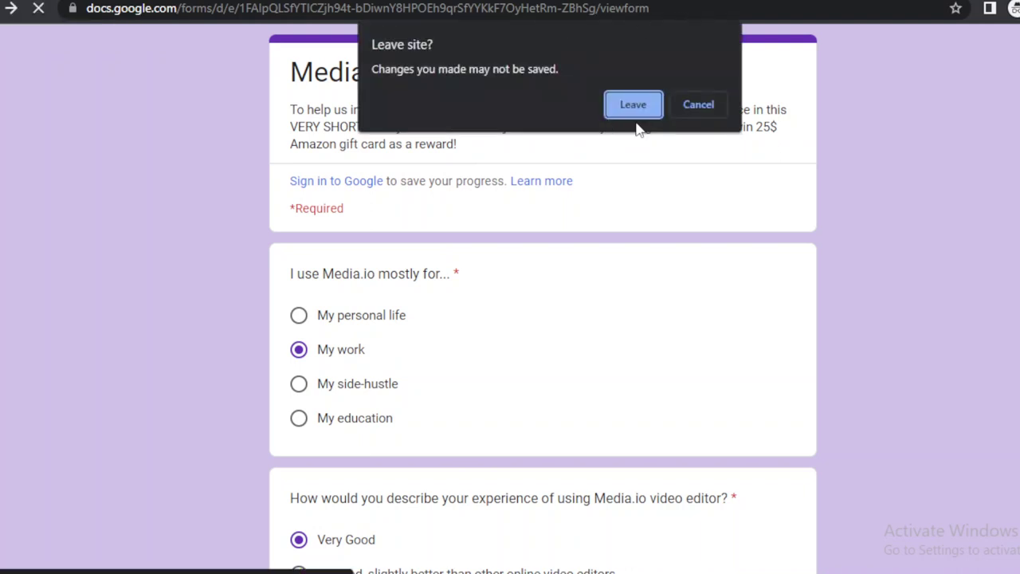
Leave the survey, open the Media.io blog from Support, and dismiss the Congratulations pop-up.
click(643, 107)
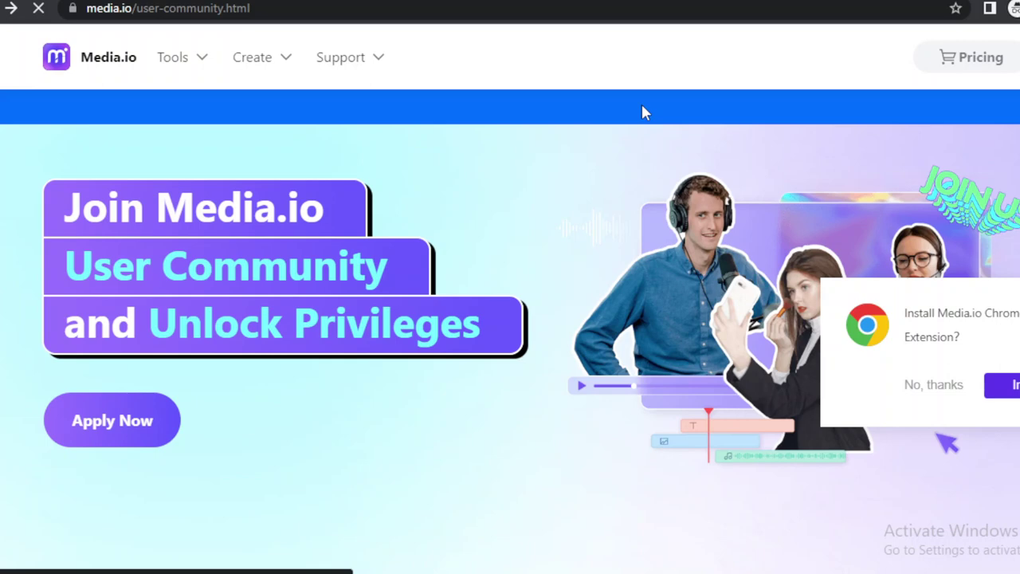
mouse_move(344, 58)
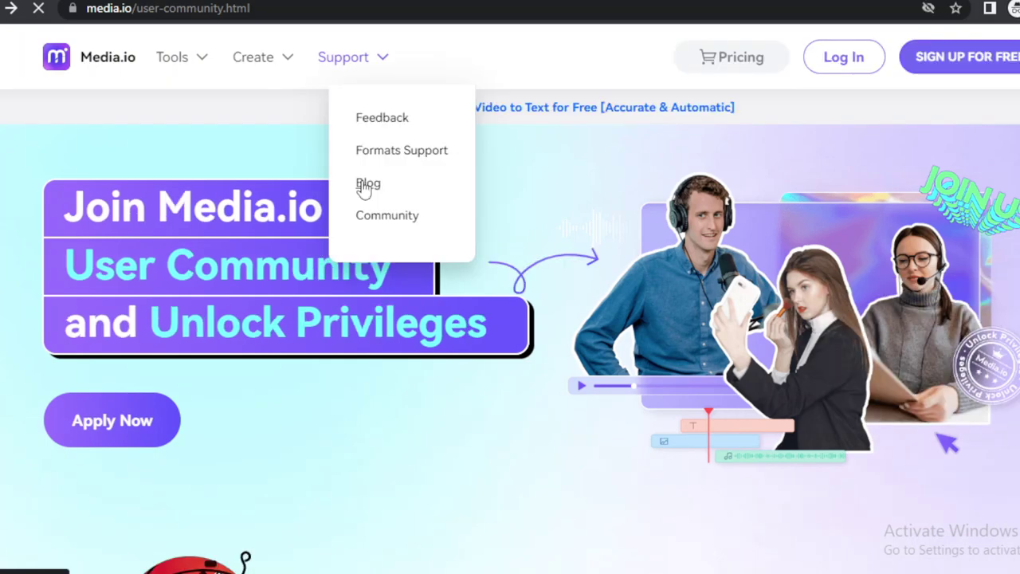
click(366, 183)
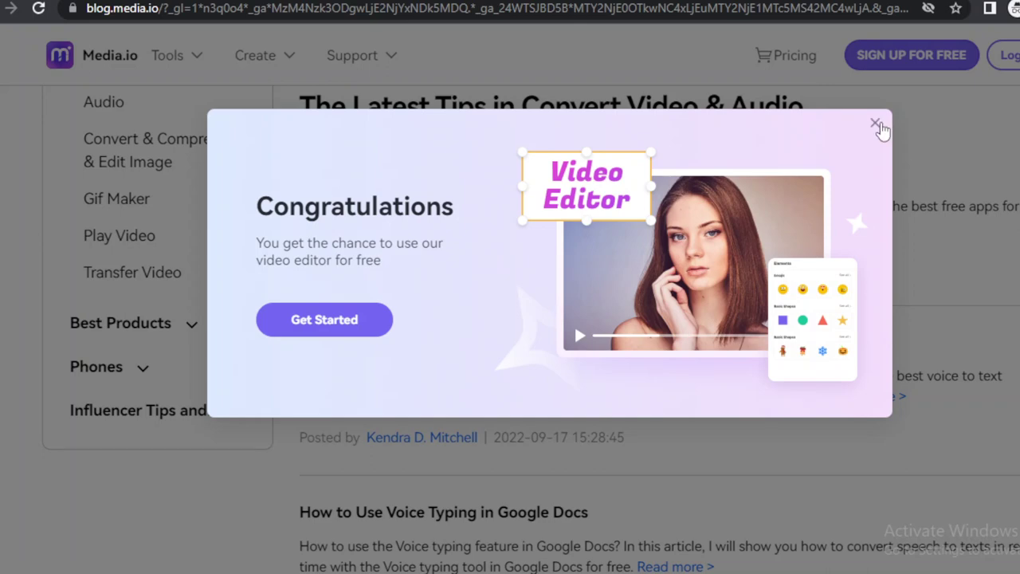
click(878, 126)
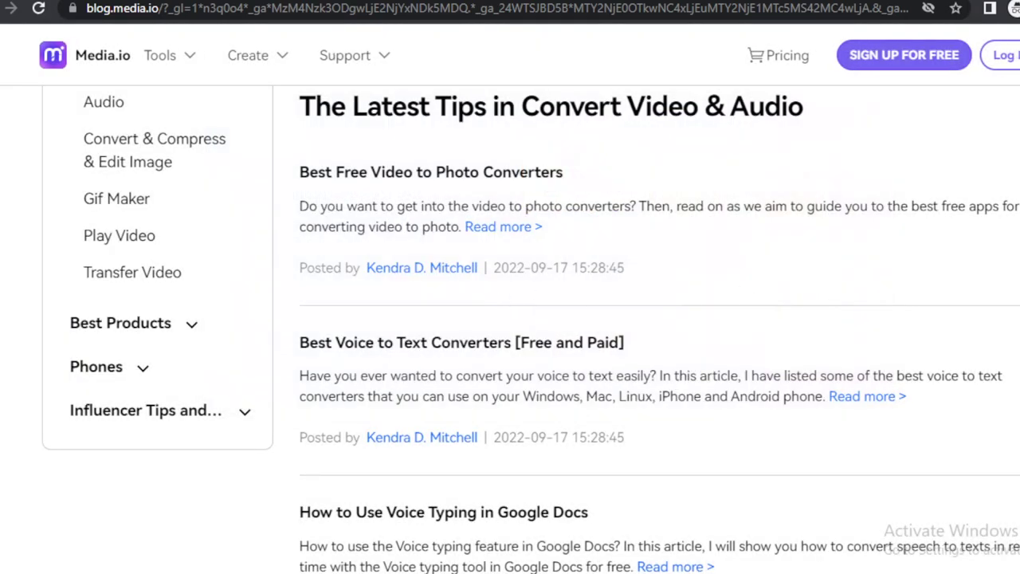
Scroll through the Convert Video & Audio tips article list.
scroll(510, 319, down, 15)
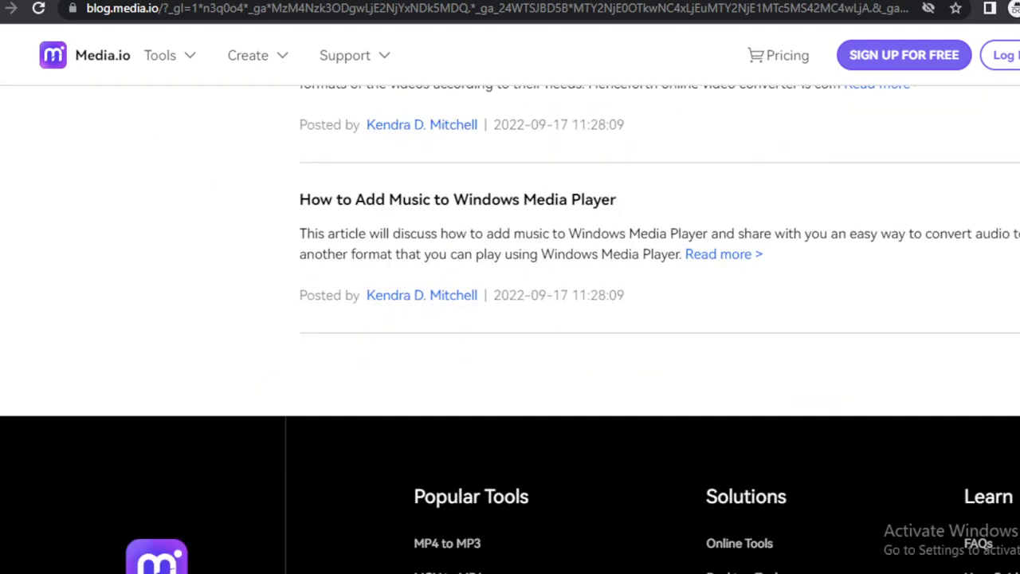
scroll(510, 319, up, 5)
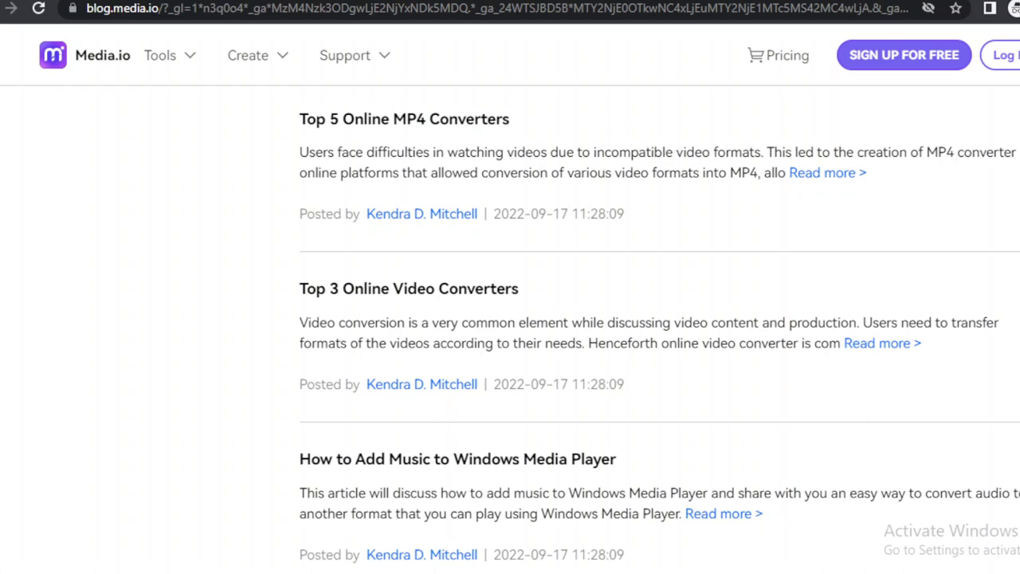
scroll(510, 319, up, 5)
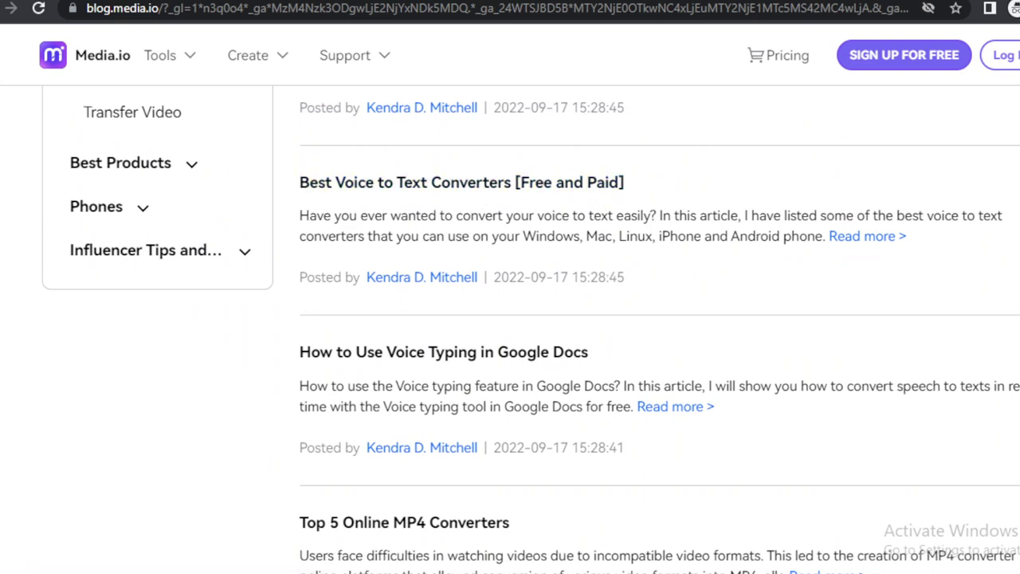
scroll(849, 193, up, 10)
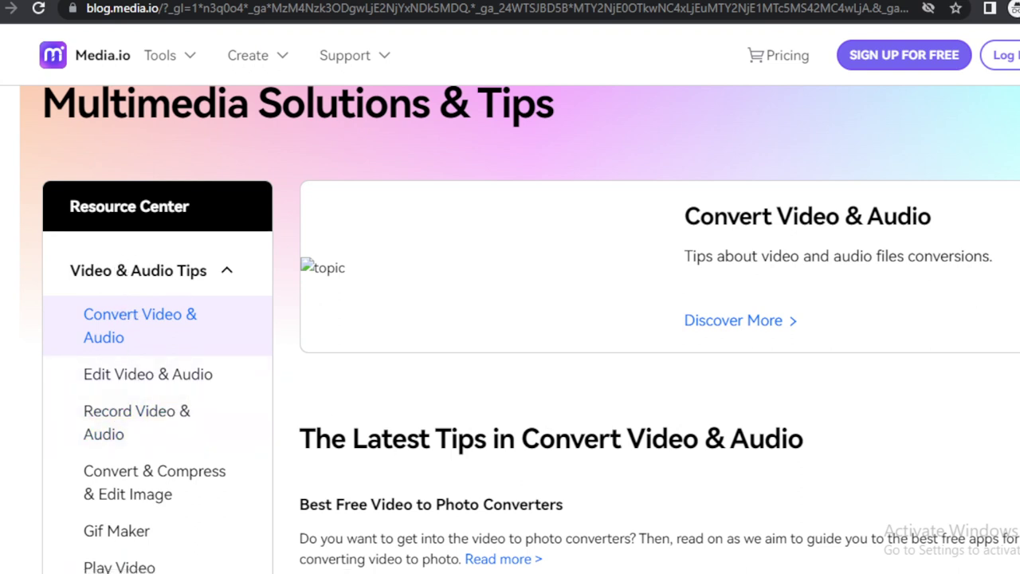
scroll(259, 275, down, 2)
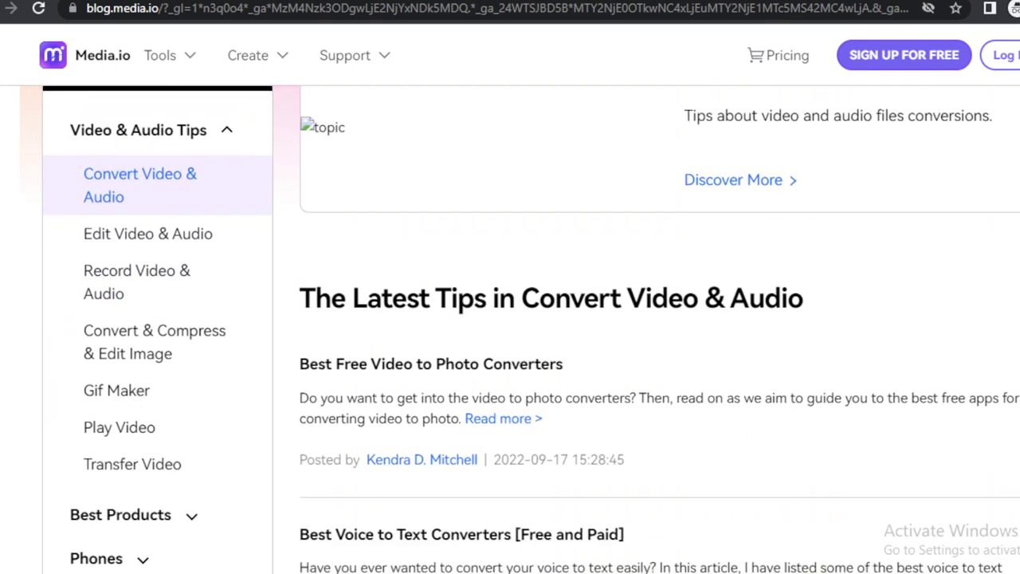